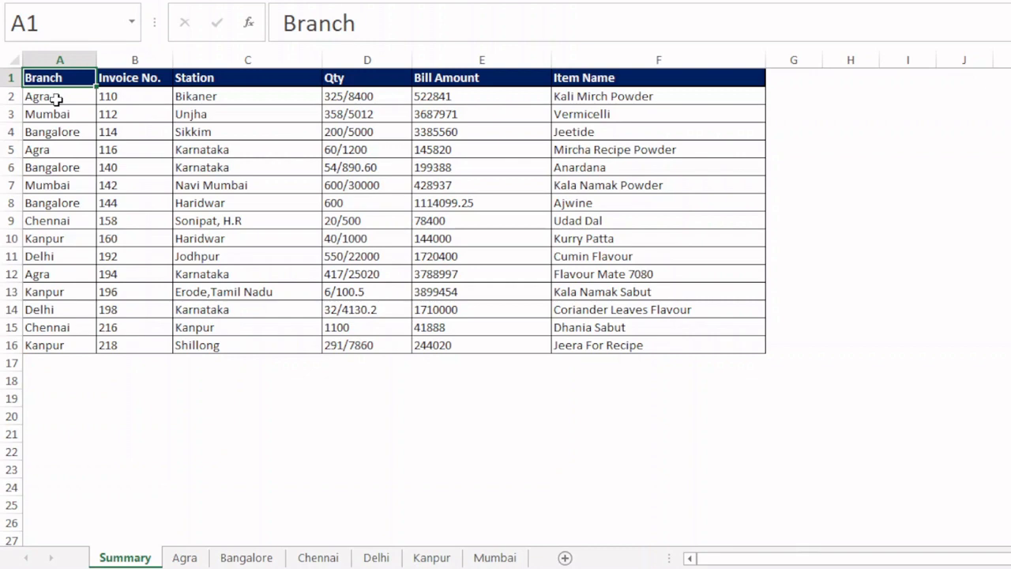
- Compare the Agra entries in the Summary sheet's Branch column with the records on the Agra sheet
click(55, 98)
click(184, 557)
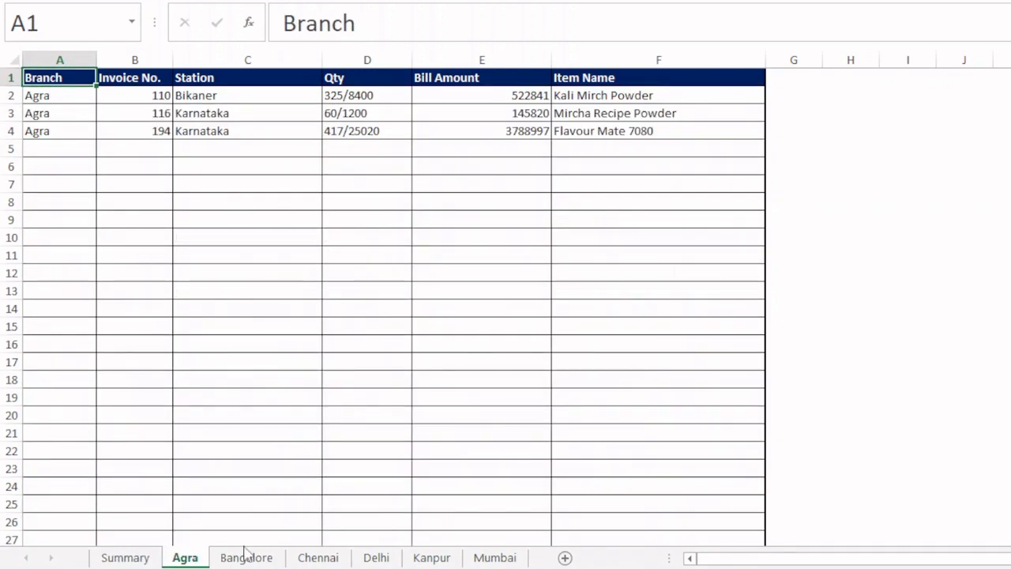
click(125, 557)
click(50, 148)
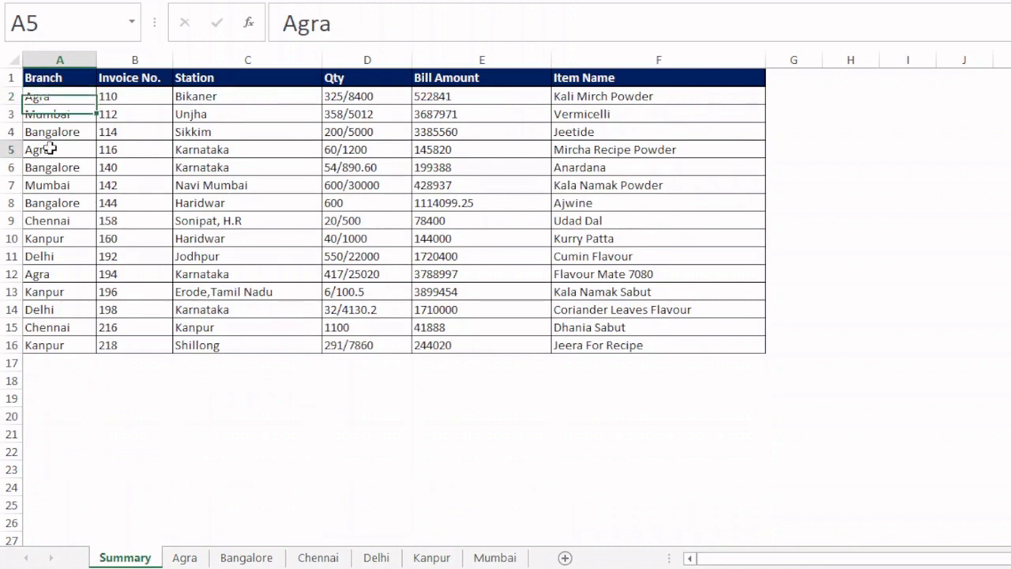
click(50, 273)
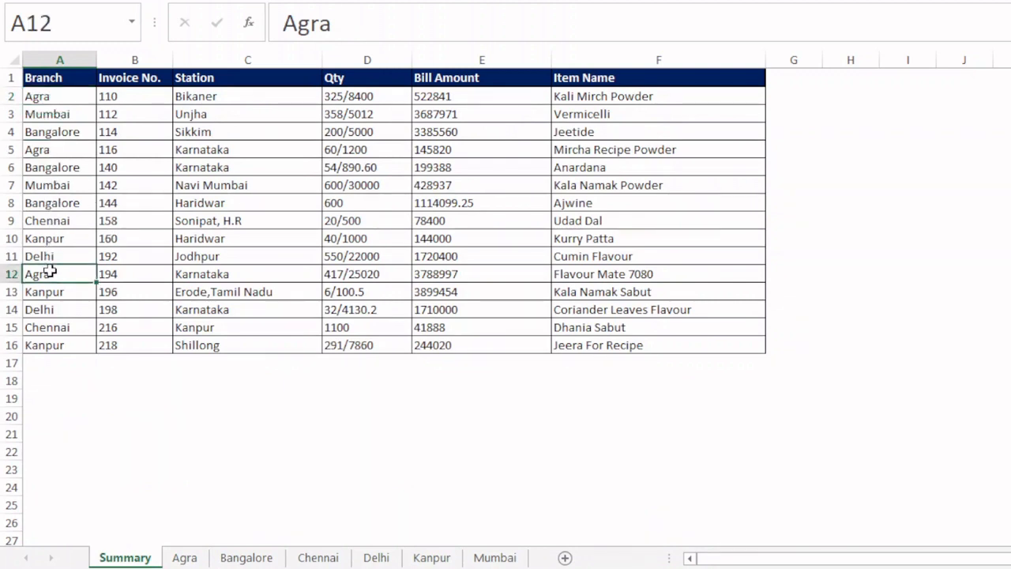
- Start a new Summary record in row 17 with branch Agra and invoice number 219
click(65, 362)
text(Agra)
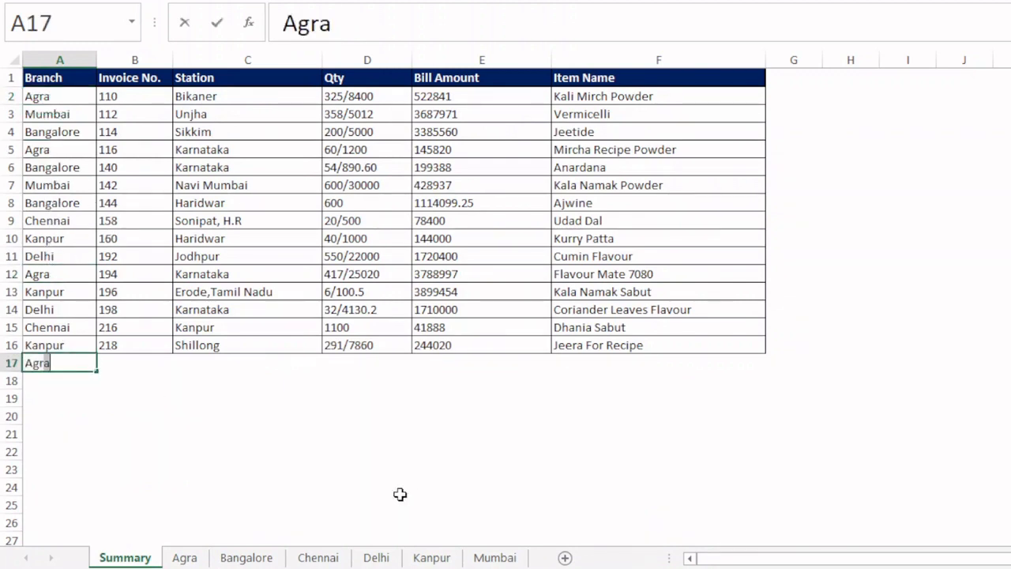
key(Tab)
text(219)
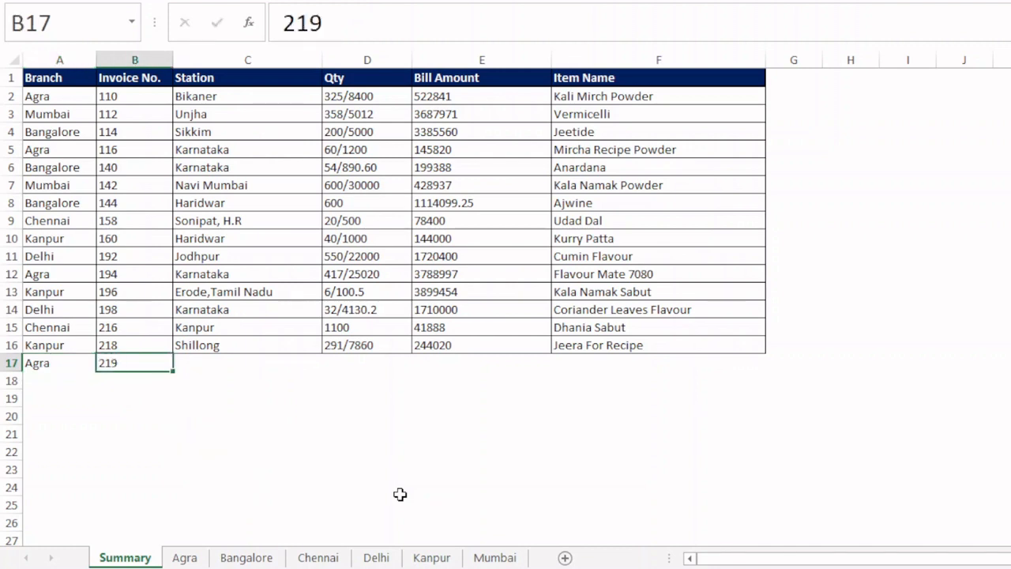
key(Tab)
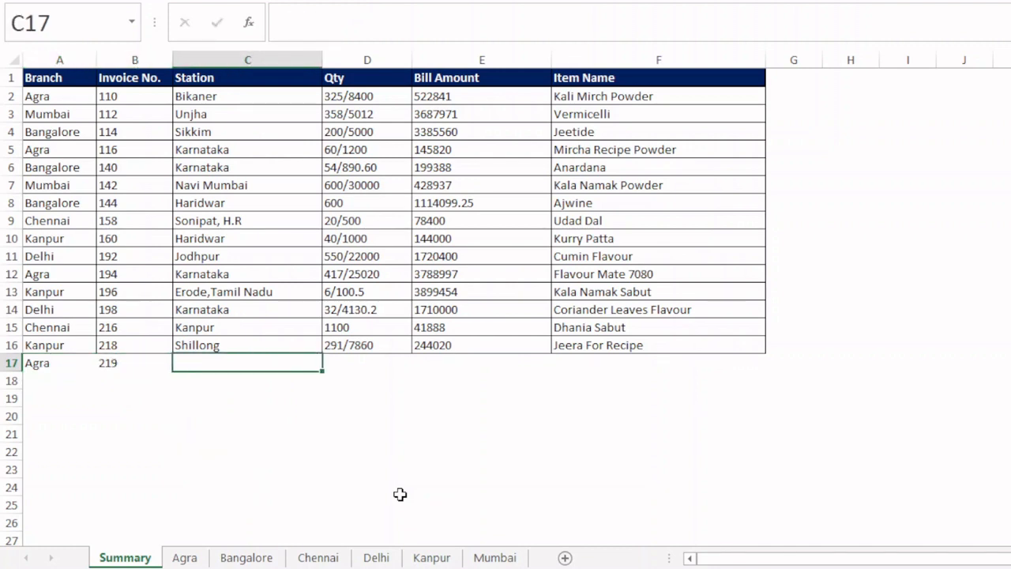
- Fill the new Agra record's Station, Qty, Bill Amount and Item Name by copying C16:F16 into row 17
key(Up)
key(ctrl+shift+Right)
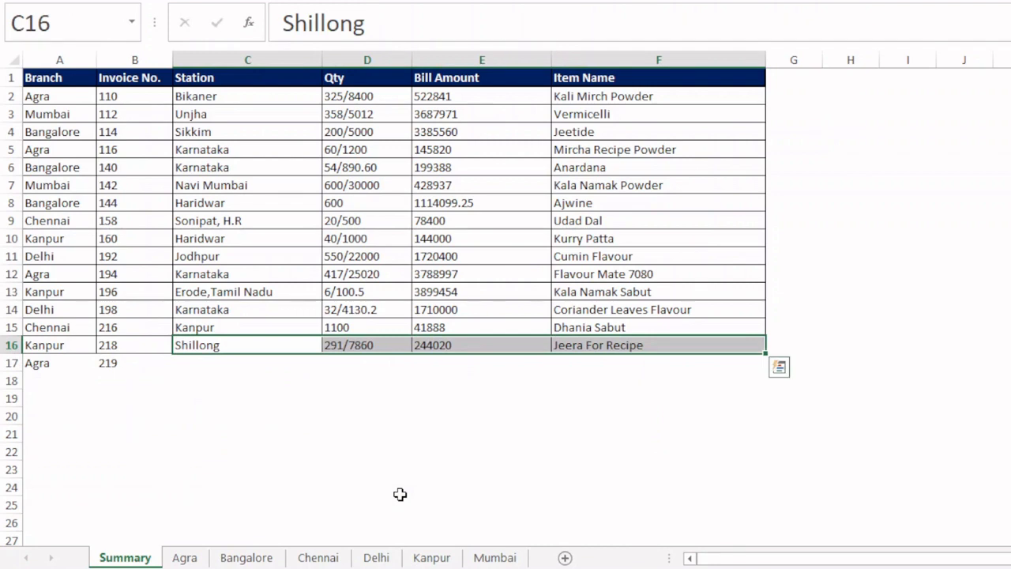
key(ctrl+c)
key(Down)
key(Return)
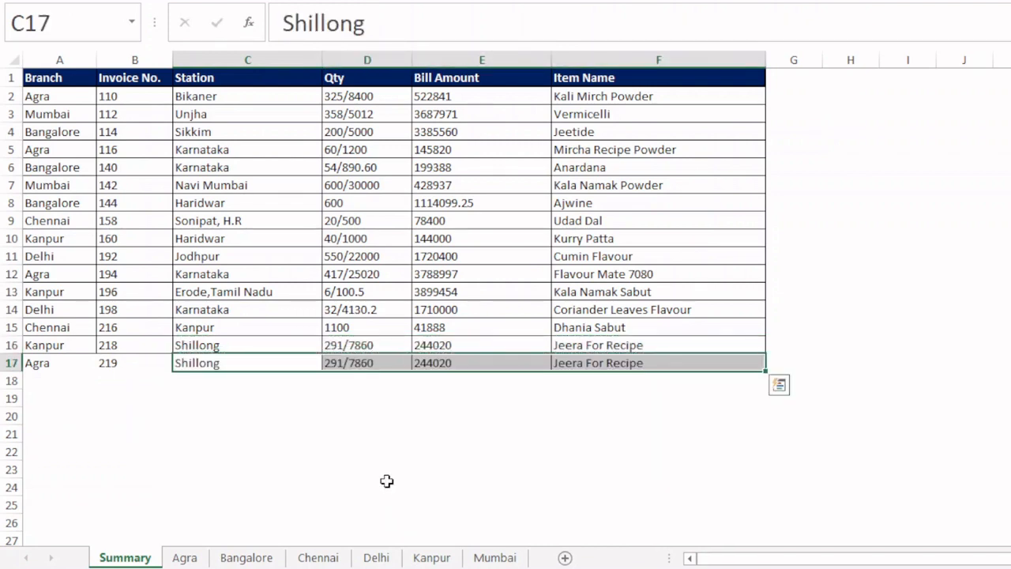
click(112, 400)
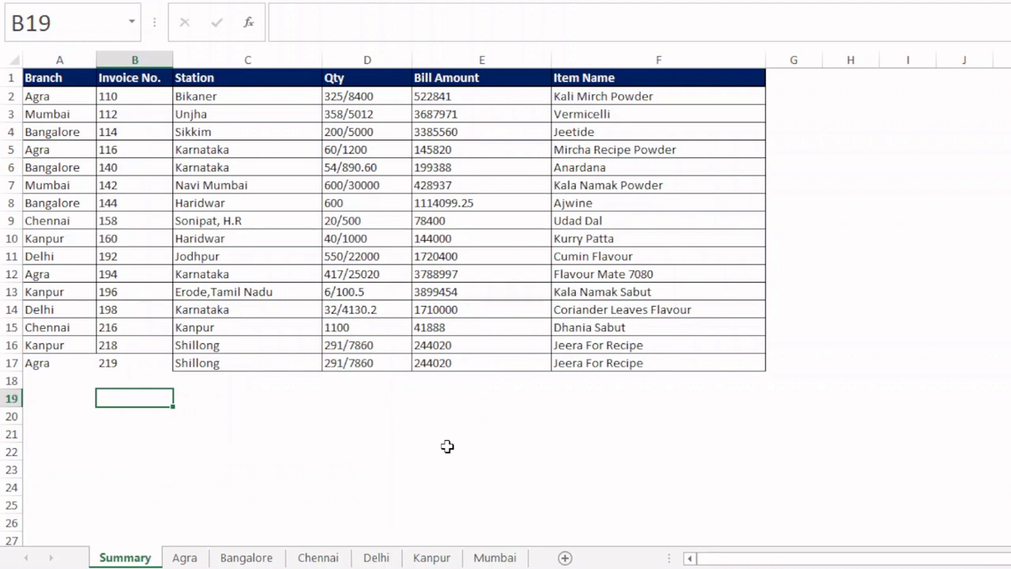
- Check the Agra sheet for the added record, and review which Summary records the Delhi sheet holds
click(186, 557)
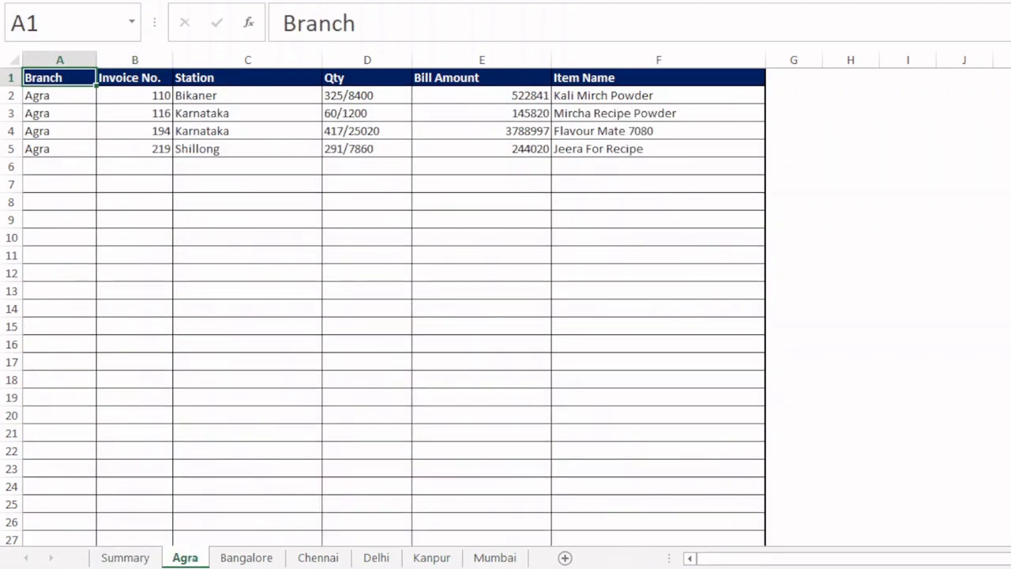
click(126, 557)
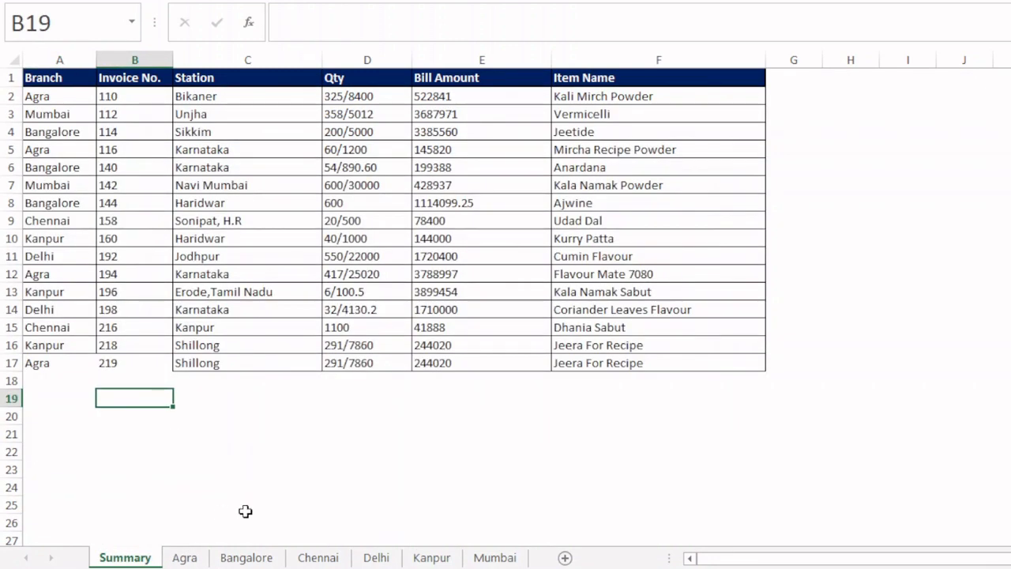
click(59, 311)
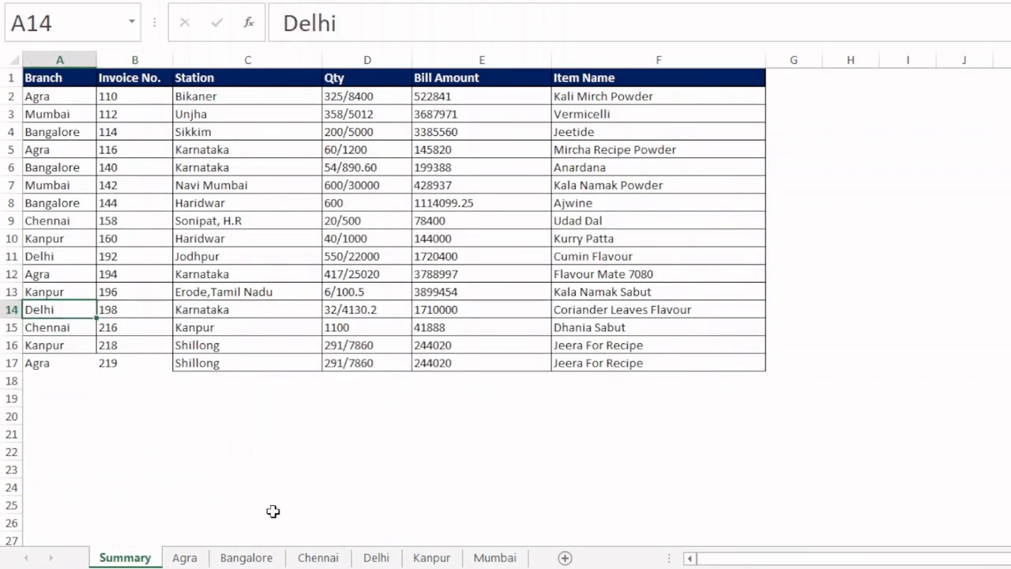
click(371, 558)
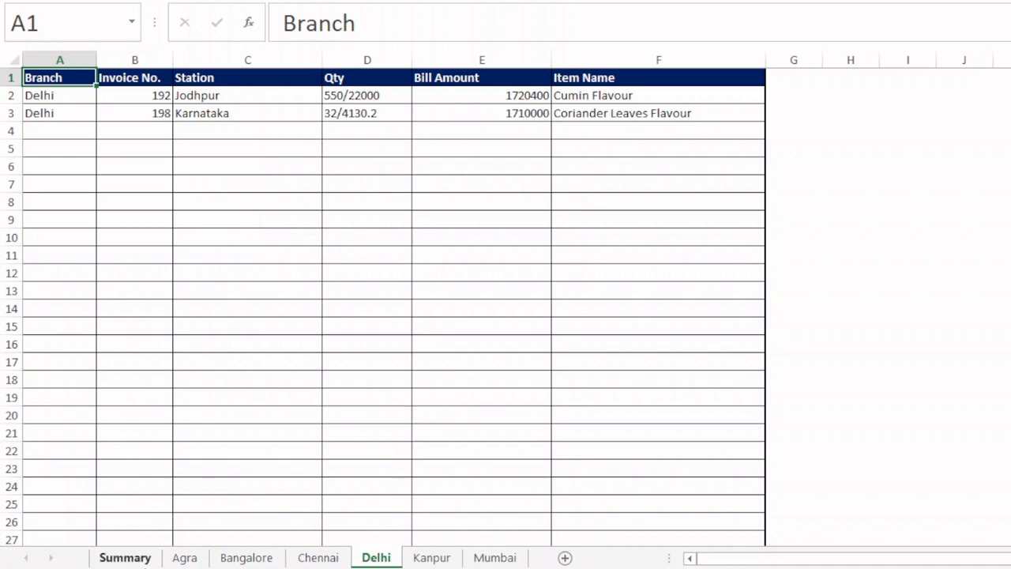
click(126, 558)
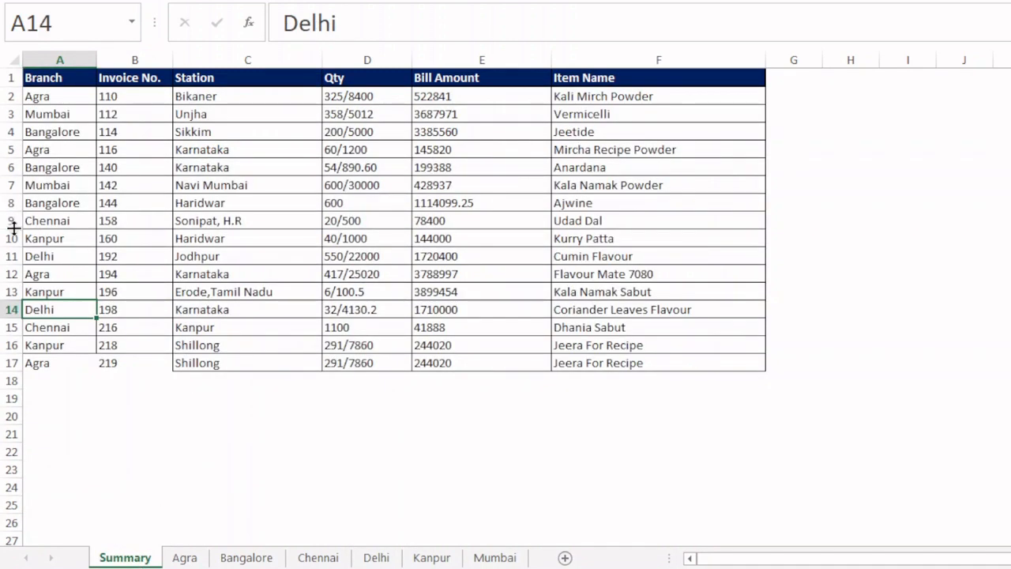
- Duplicate the Delhi record in Summary row 14 into row 18
click(11, 256)
click(11, 309)
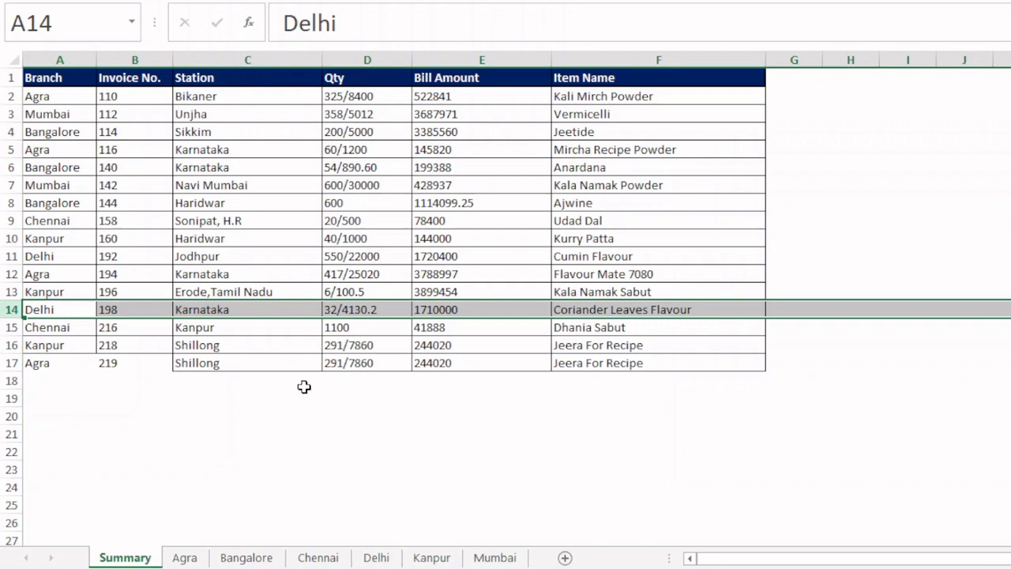
key(ctrl+c)
click(41, 380)
key(ctrl+v)
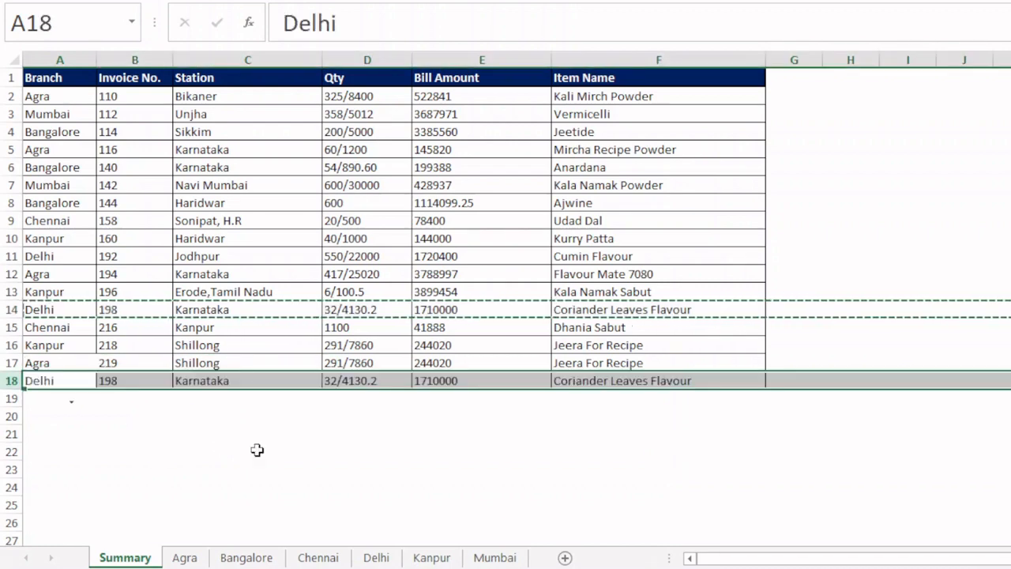
- Check the Delhi sheet for the duplicated record, and return to Summary with the copy selection cleared
click(376, 557)
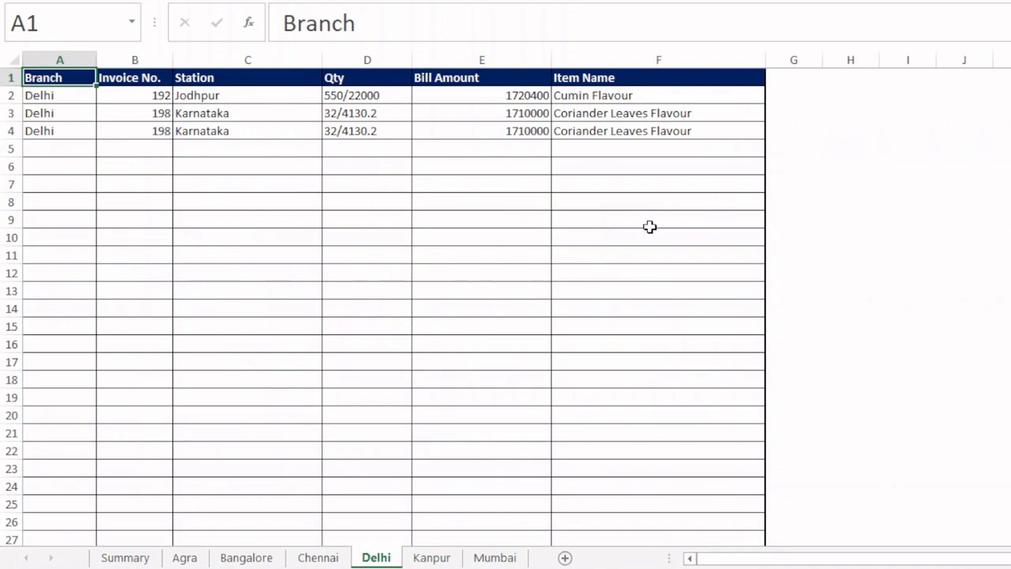
click(119, 557)
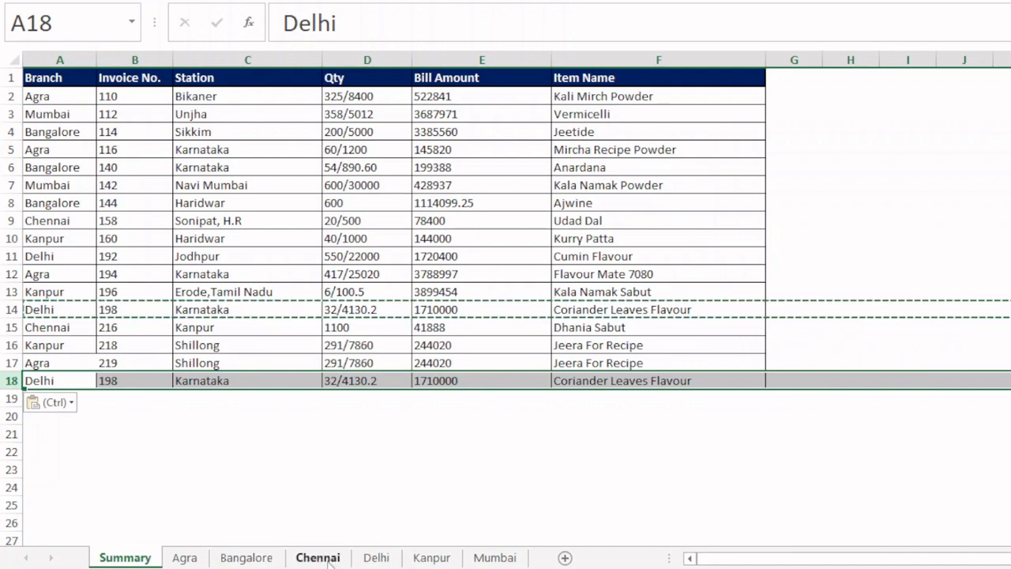
click(376, 558)
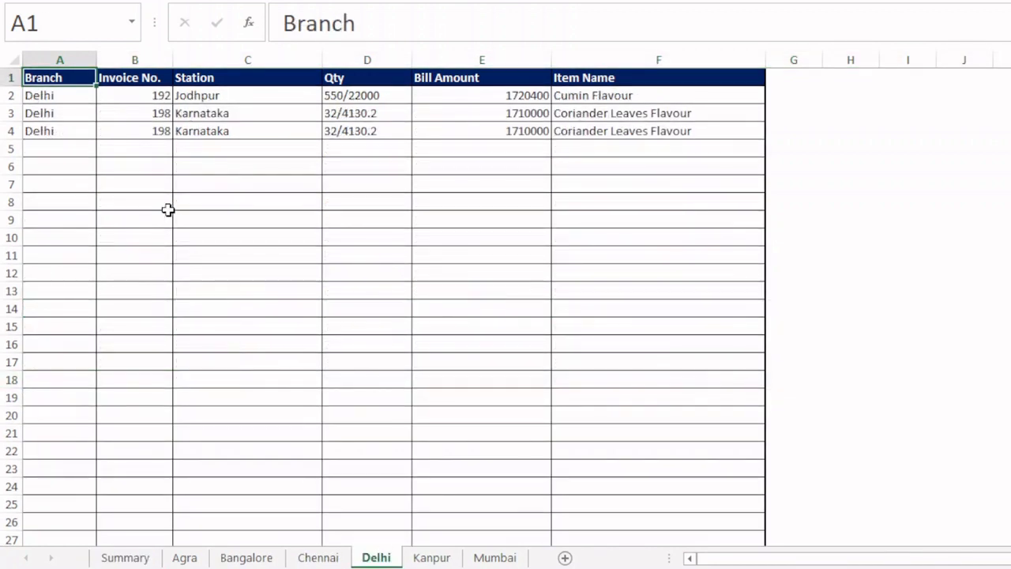
click(118, 557)
key(ctrl+v)
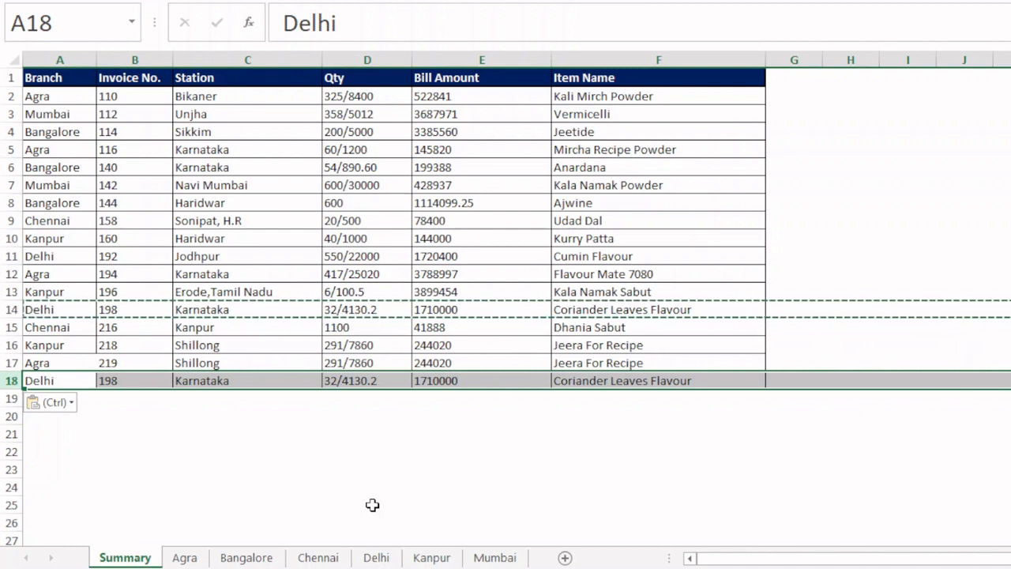
key(Escape)
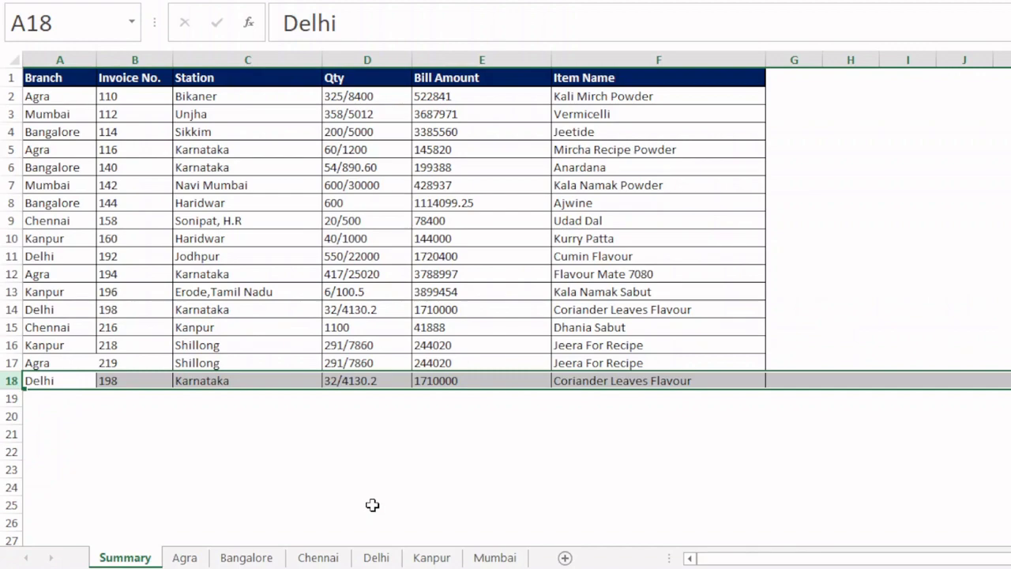
- Switch to the "Automatic Split Data From Summary Sheet-Class" workbook and add a blank worksheet after Summary
key(alt+Tab)
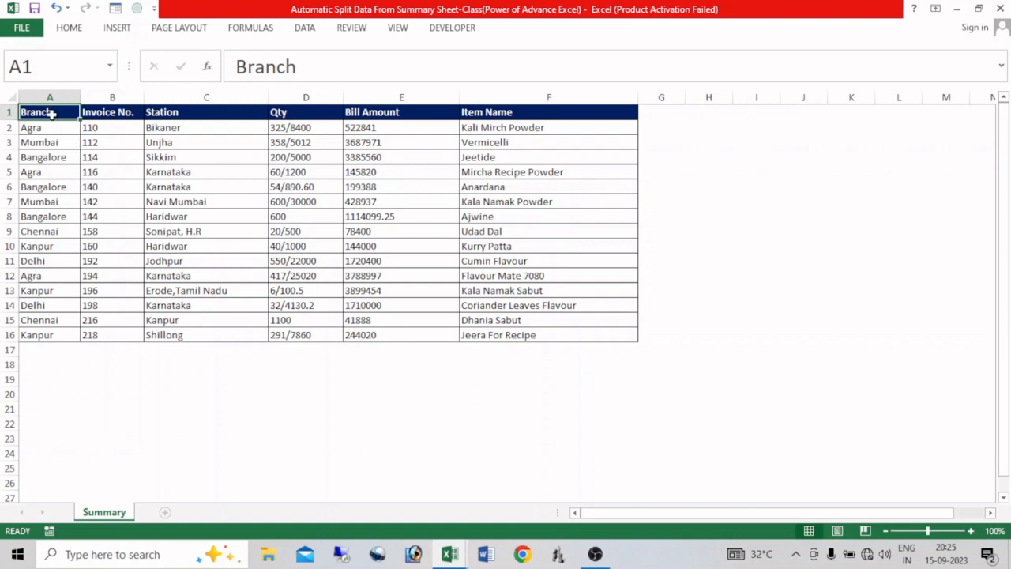
click(165, 512)
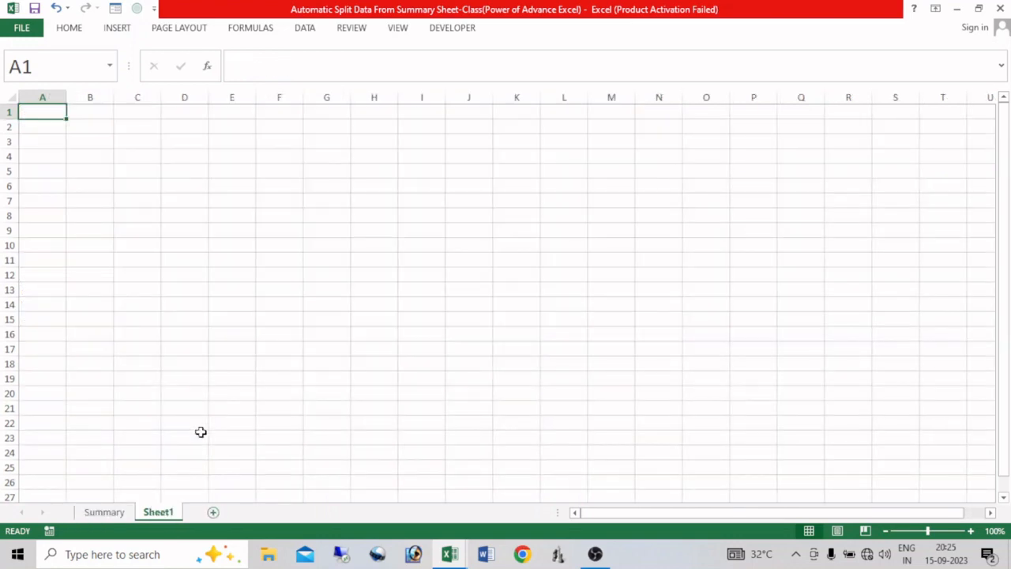
click(104, 512)
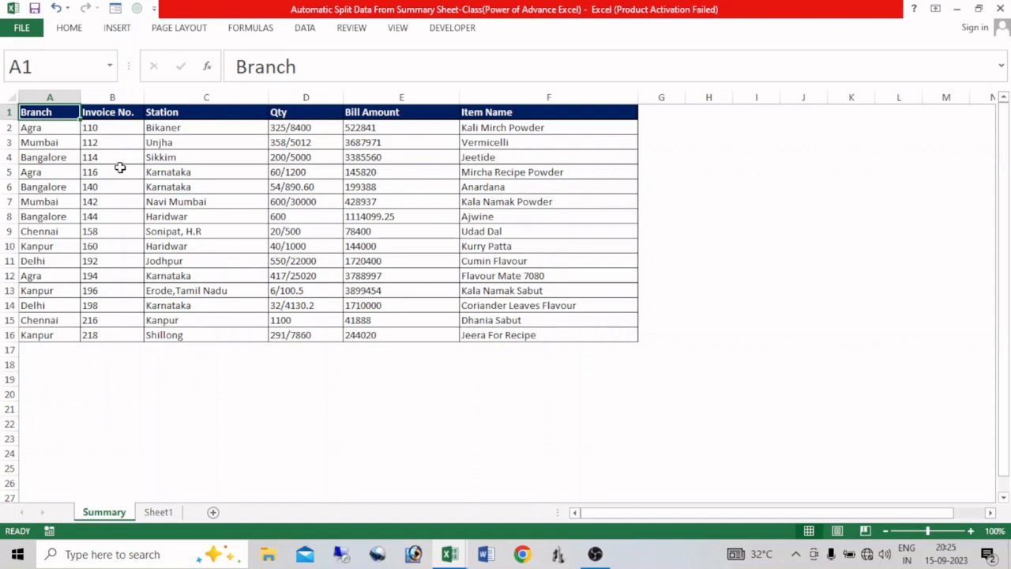
- Copy the Branch column A1:A16 from Summary into Sheet1 starting at cell A1
drag(45, 112, 51, 335)
key(ctrl+c)
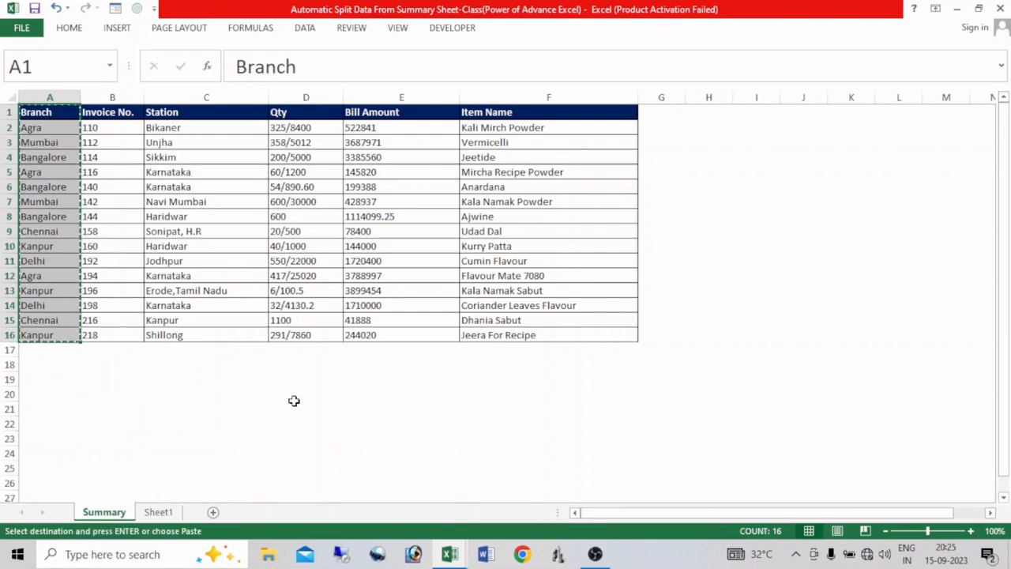
click(162, 512)
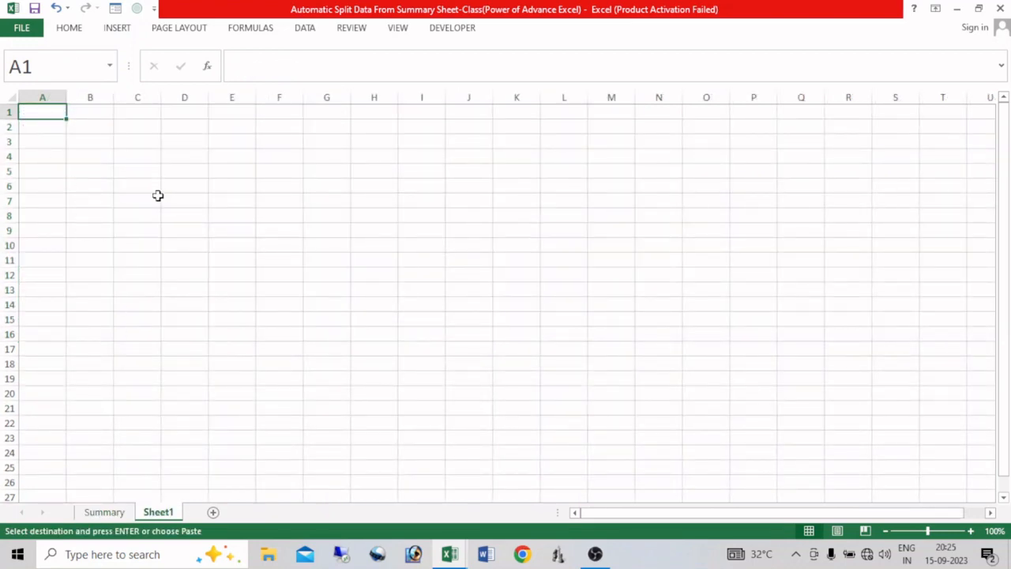
key(ctrl+v)
key(Escape)
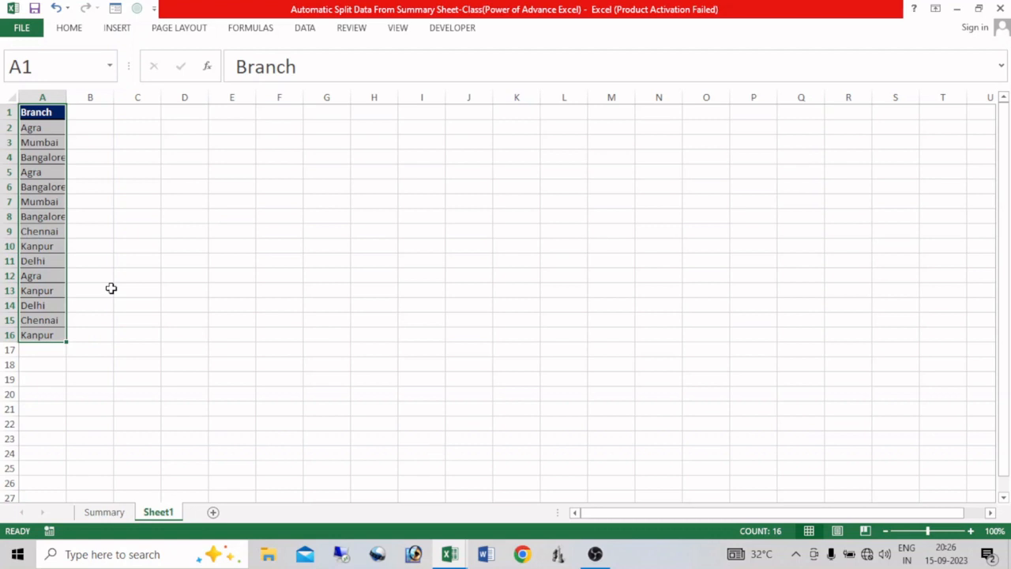
- Remove duplicate values from the Branch column on Sheet1, treating the first row as a header
click(305, 30)
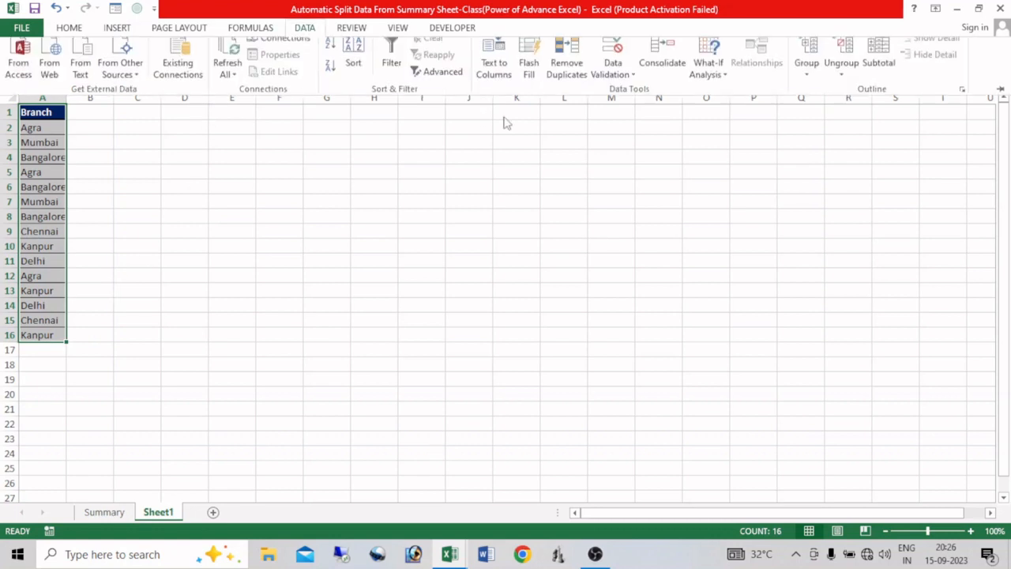
click(565, 61)
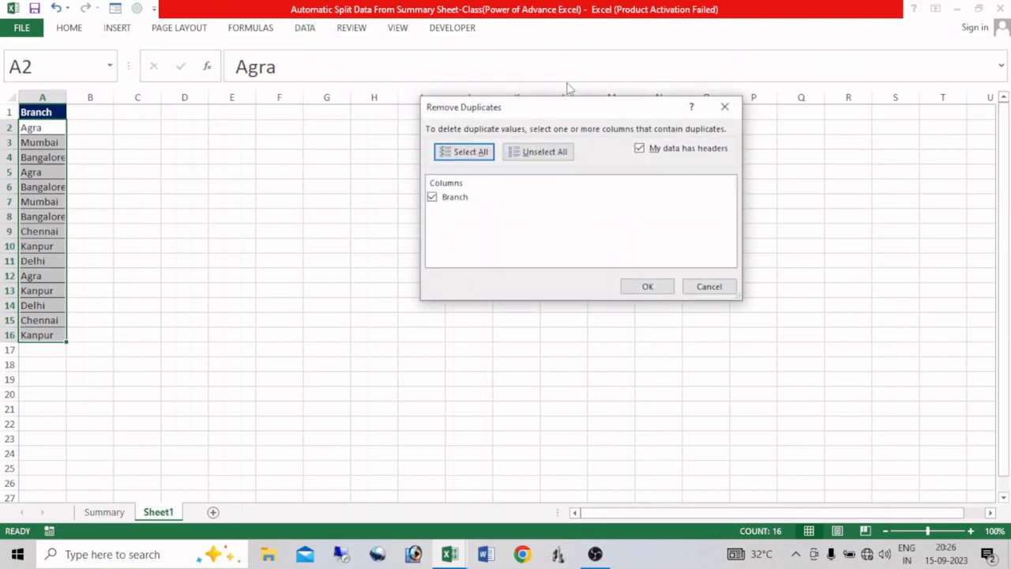
click(625, 288)
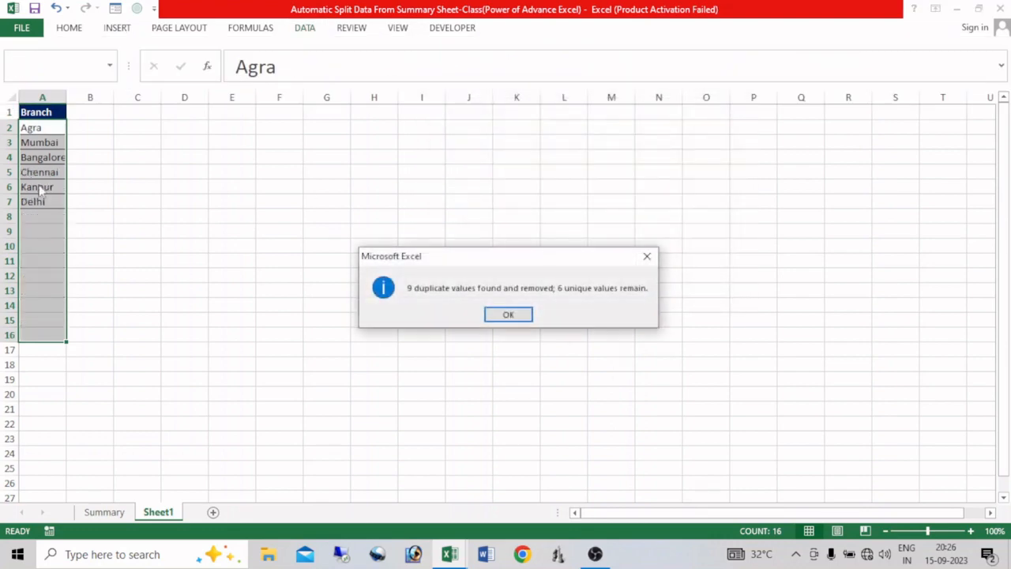
click(508, 314)
click(43, 157)
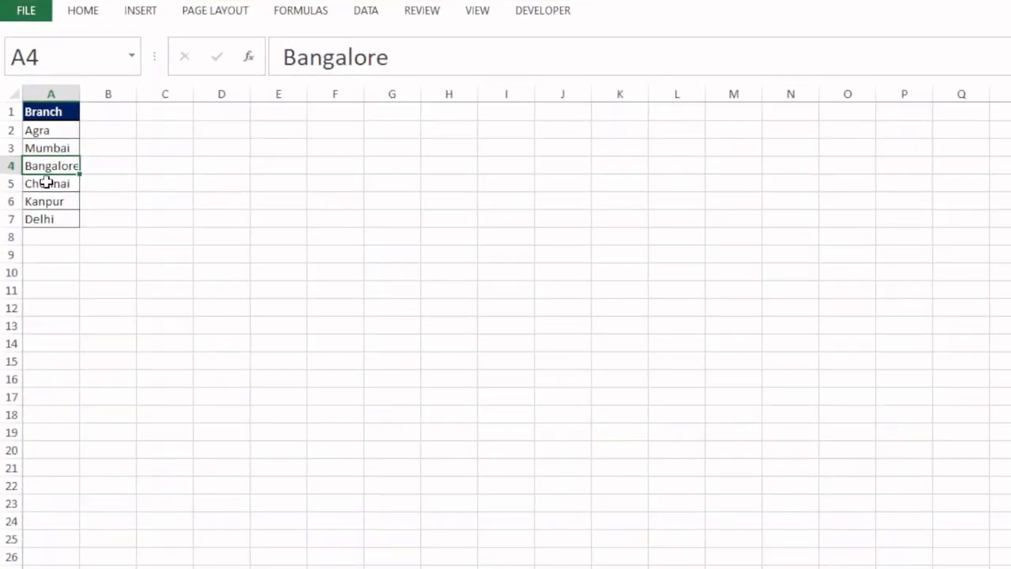
- Create a PivotTable from the branch list A1:A7, placed on the existing worksheet at Sheet1 cell D1
click(55, 111)
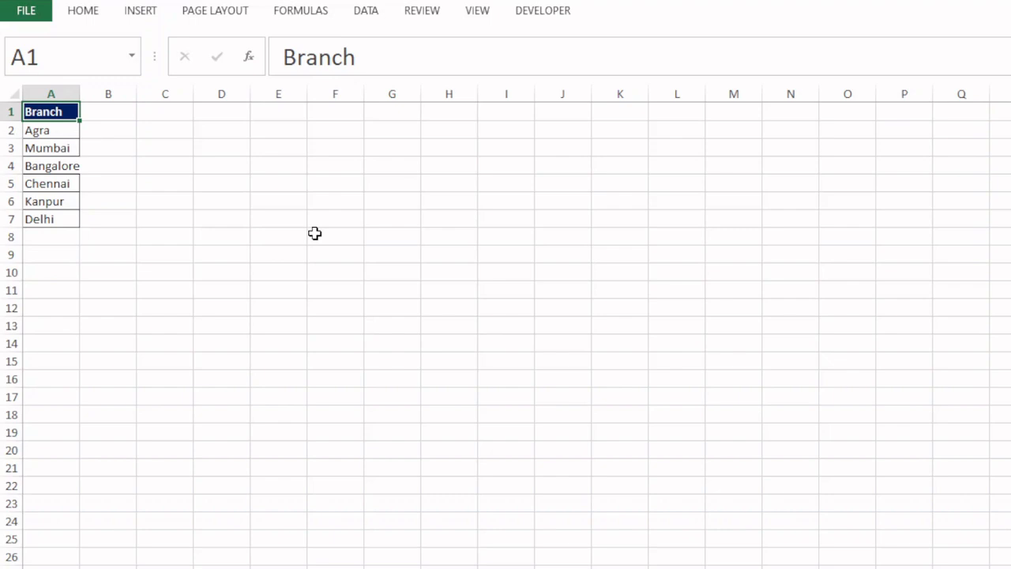
key(ctrl+shift+Down)
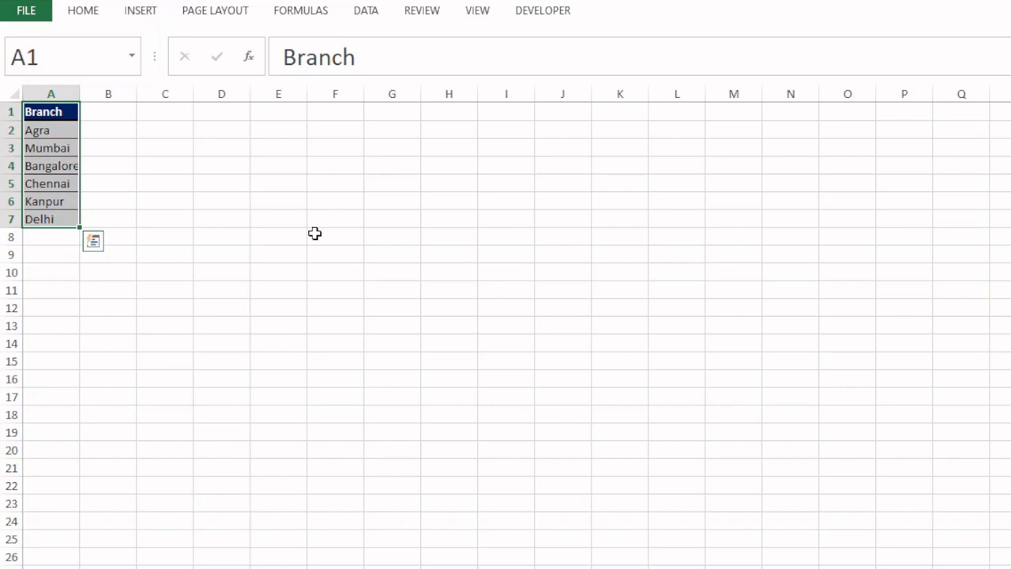
key(alt)
key(n)
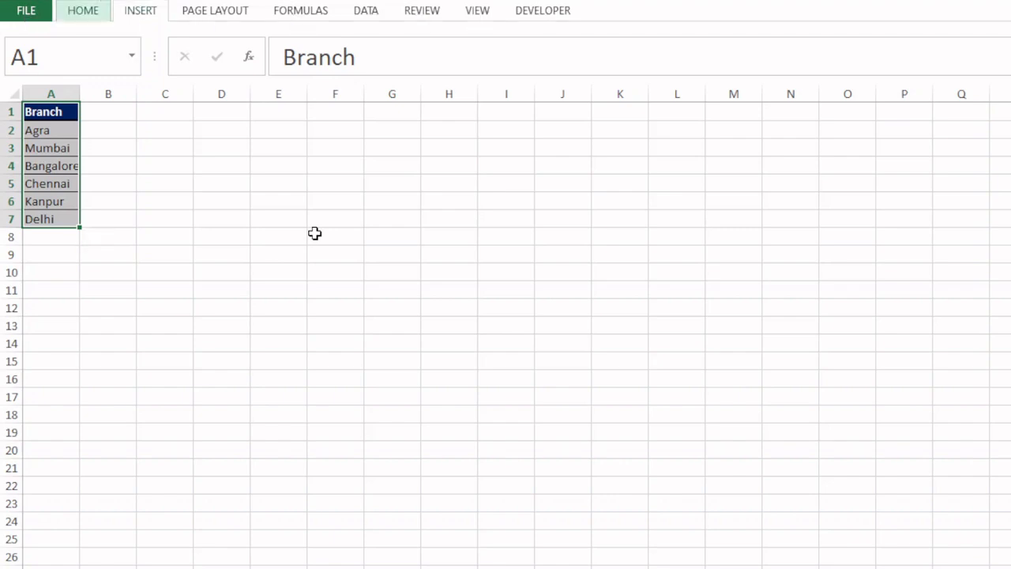
key(v)
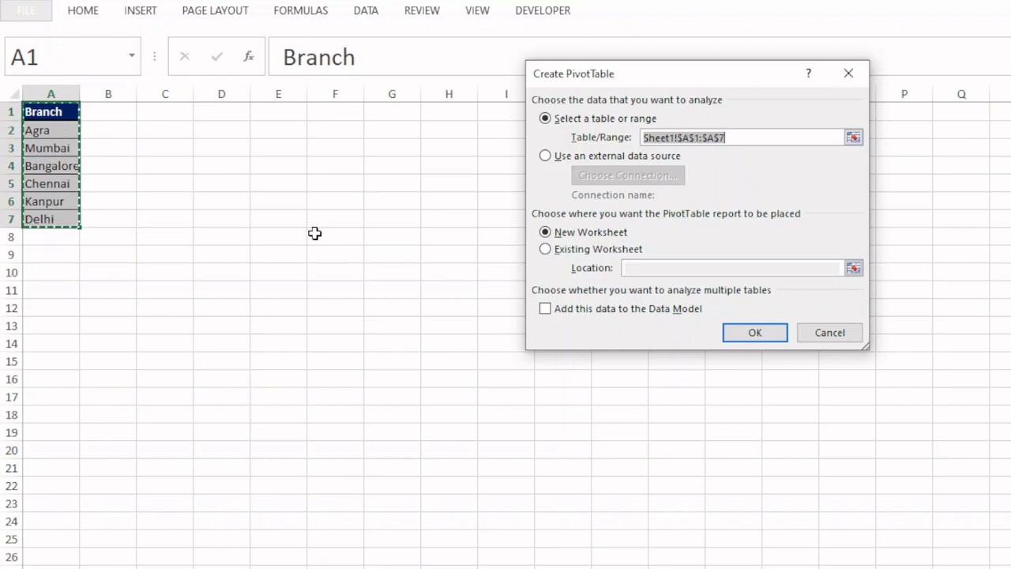
click(585, 252)
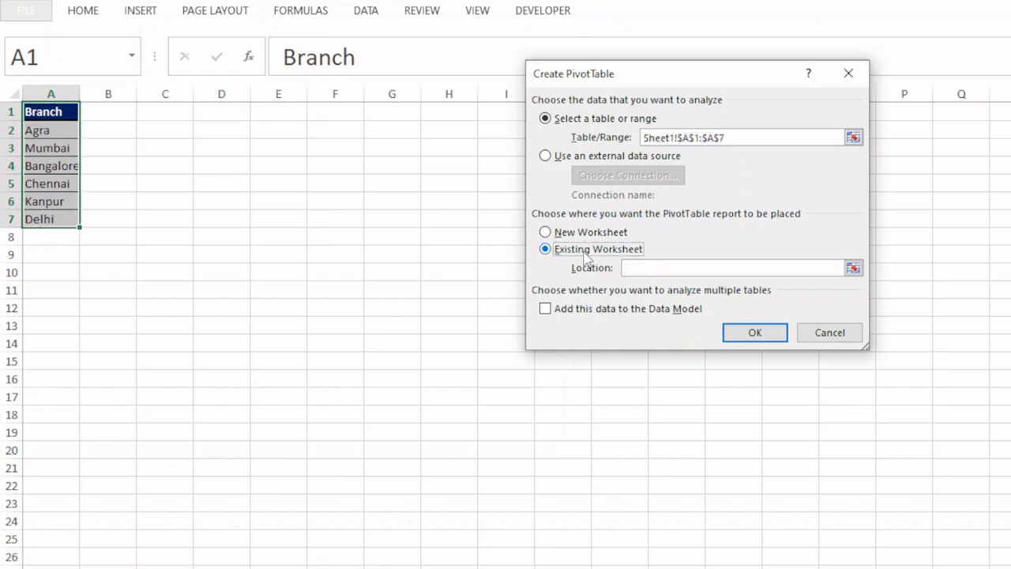
click(634, 267)
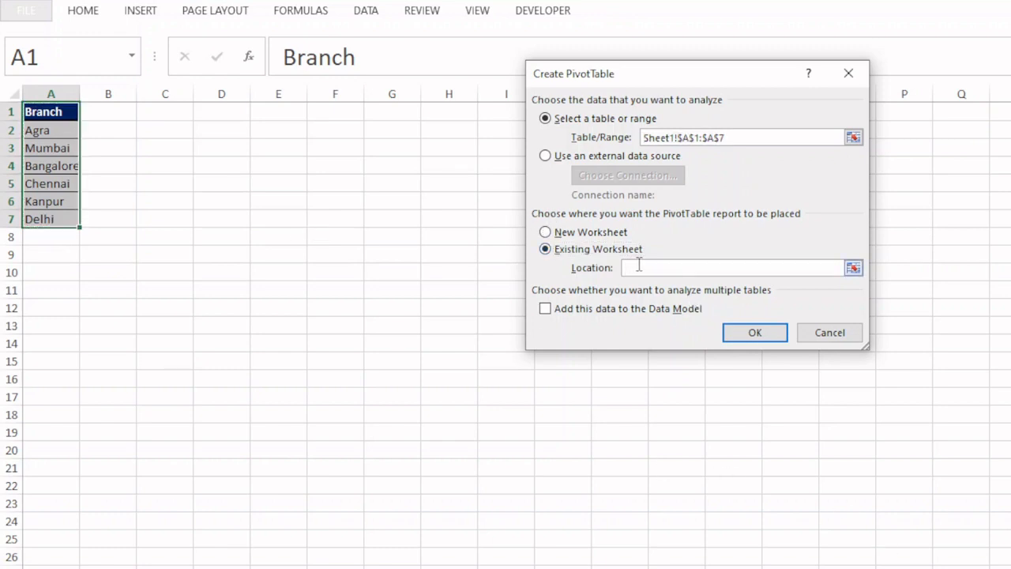
click(218, 114)
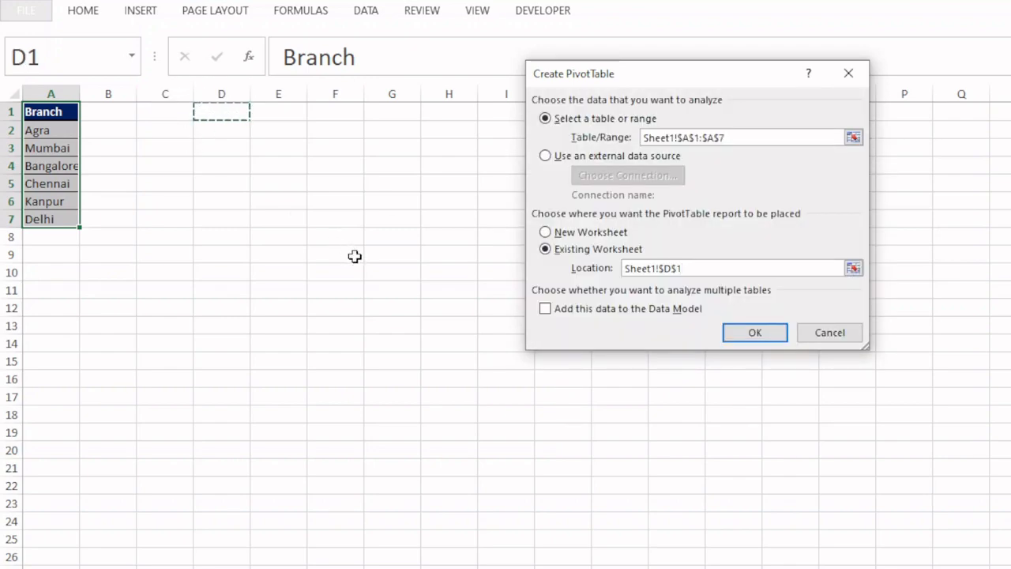
click(728, 338)
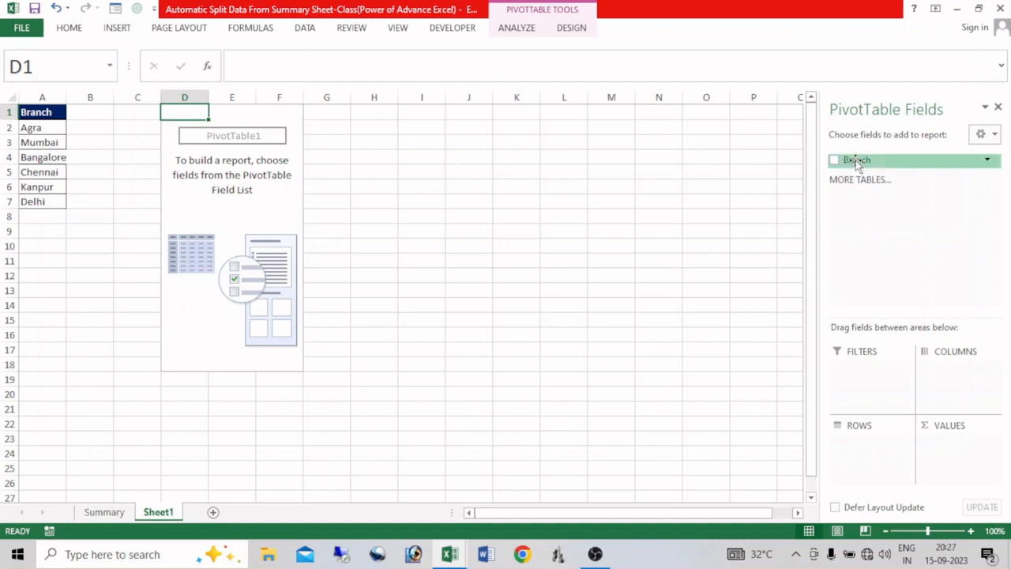
- Add Branch as the PivotTable's report filter and generate a separate report filter page for each branch
drag(857, 163, 852, 364)
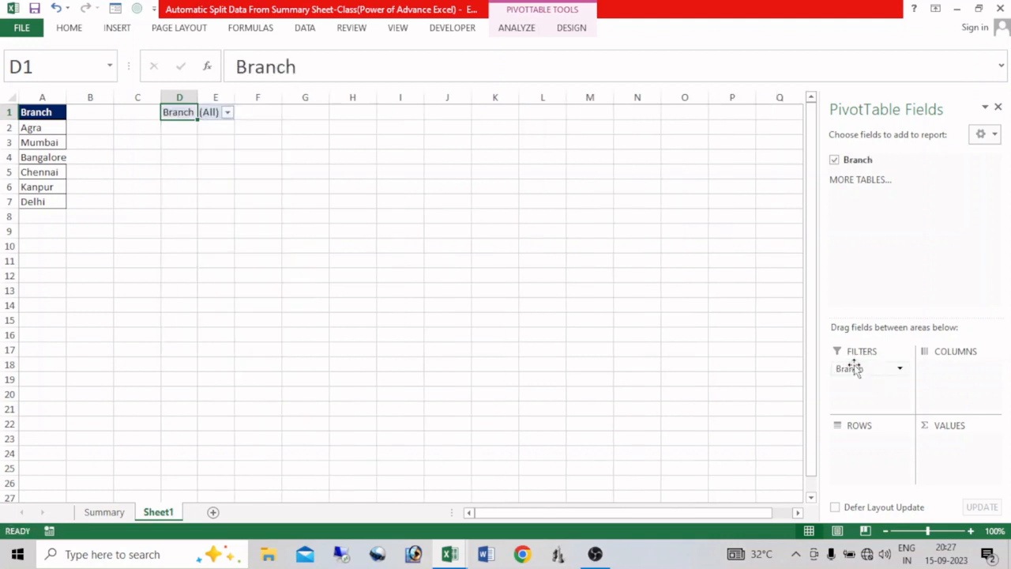
click(519, 31)
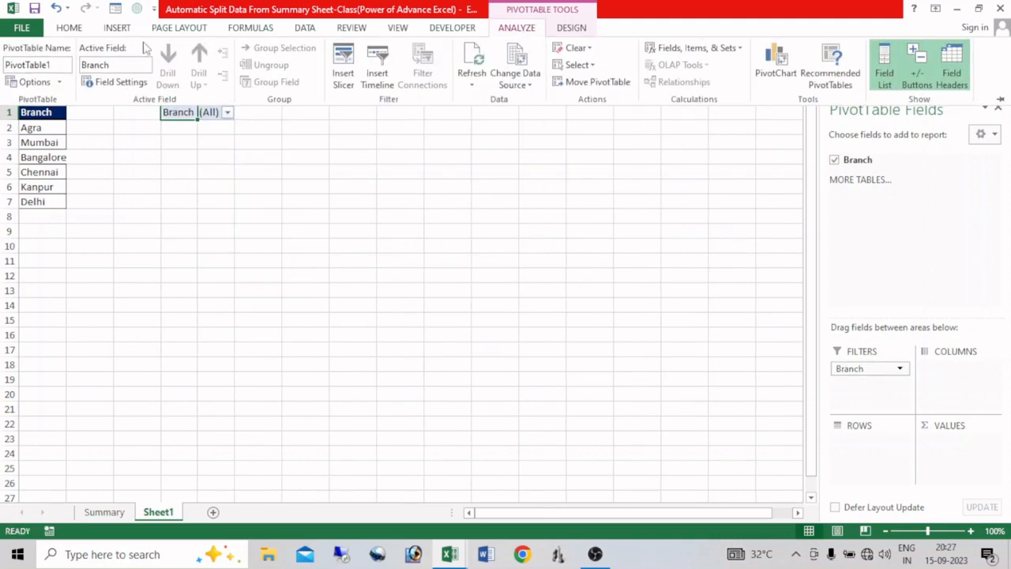
click(59, 82)
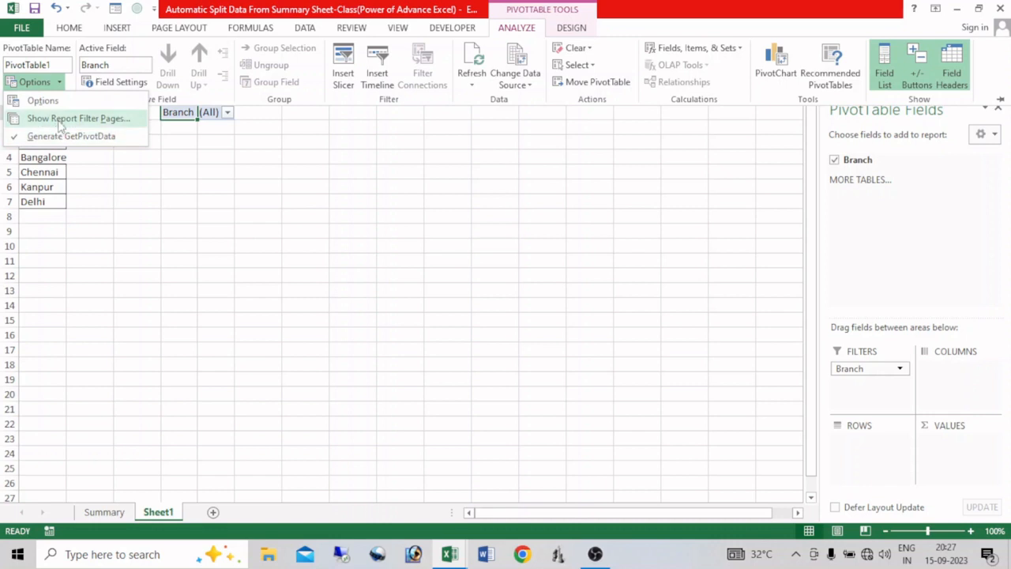
click(60, 120)
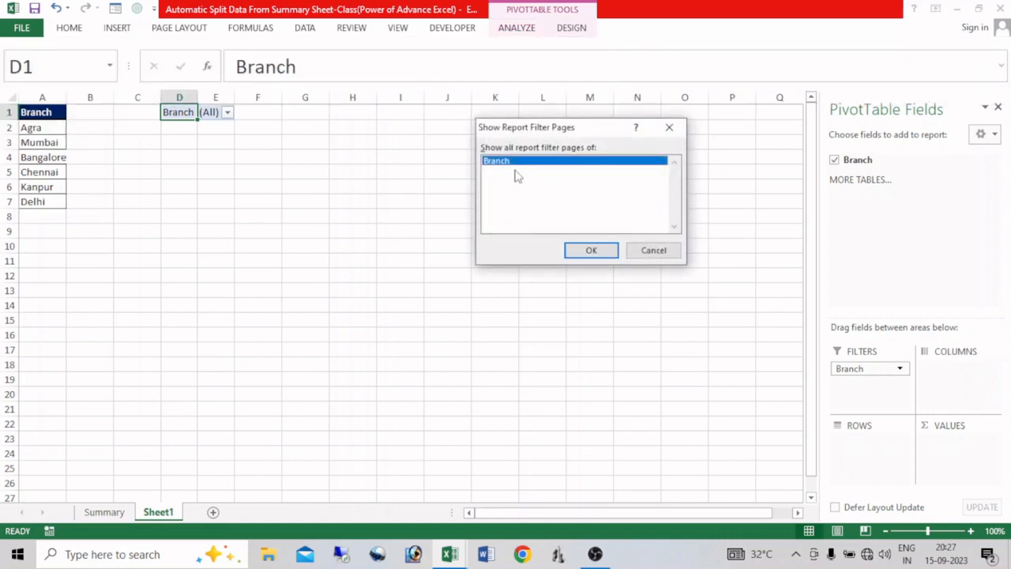
click(591, 250)
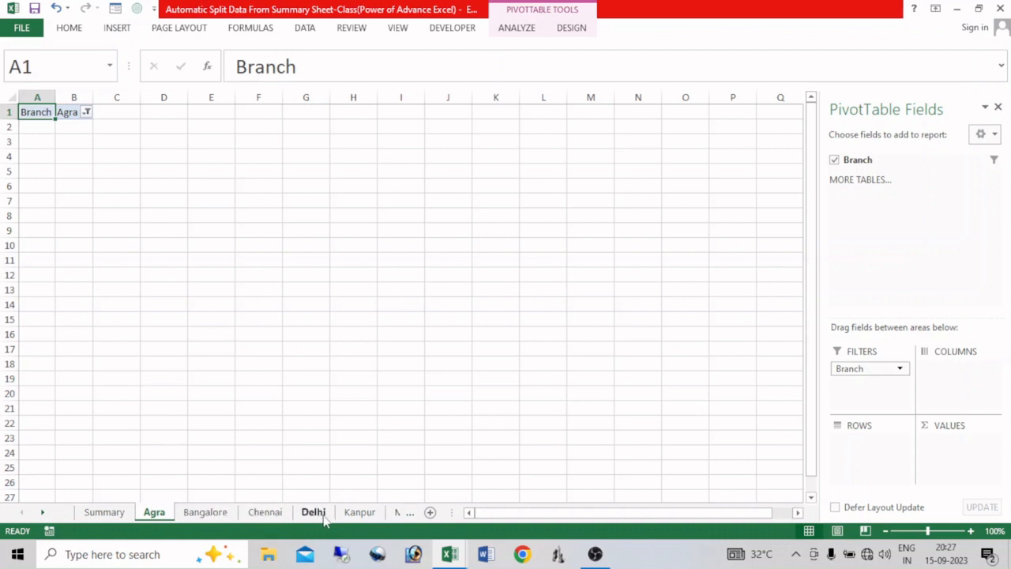
- Delete the helper worksheet Sheet1 that holds the branch list and the source PivotTable
click(411, 512)
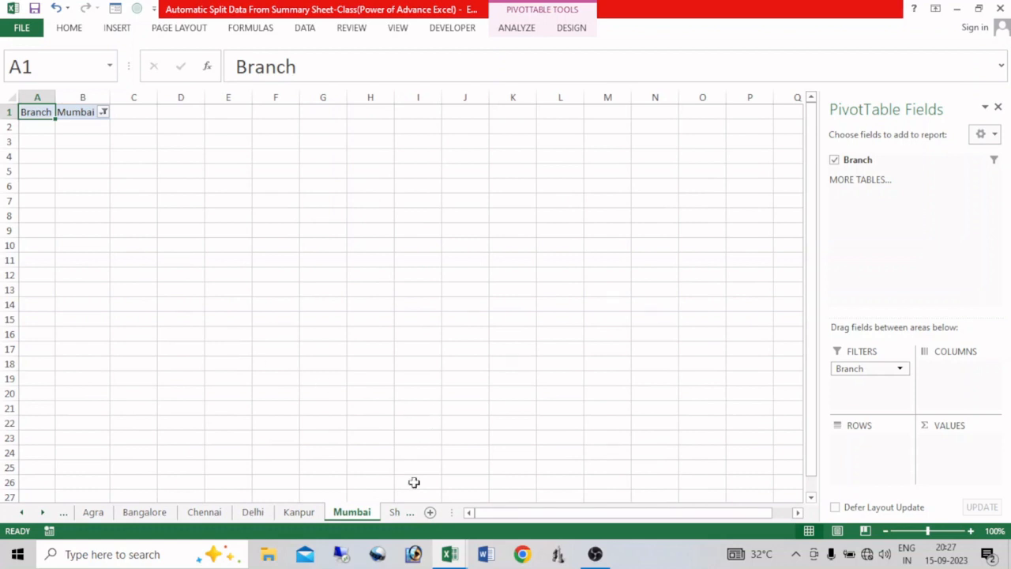
click(396, 512)
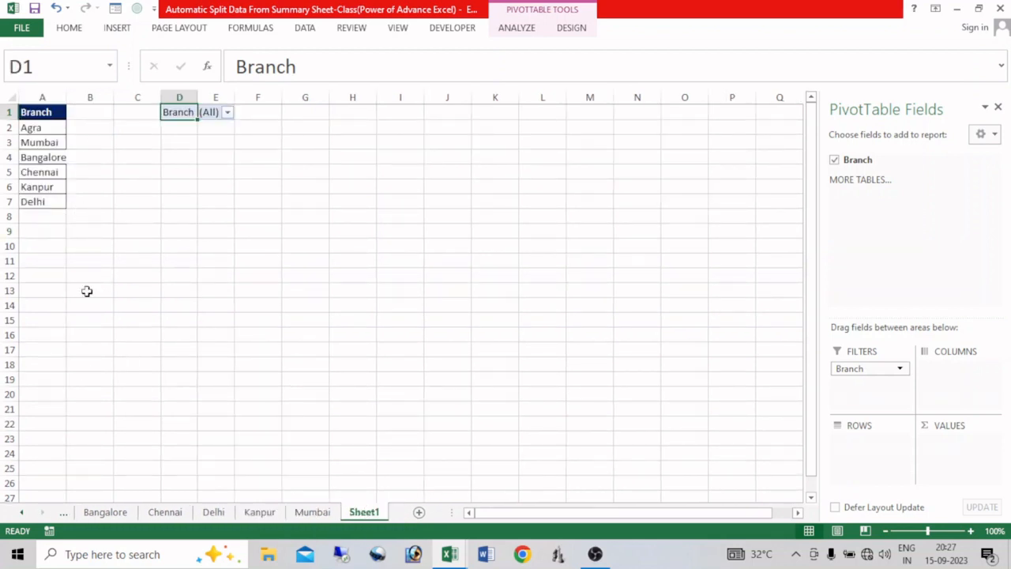
right_click(365, 512)
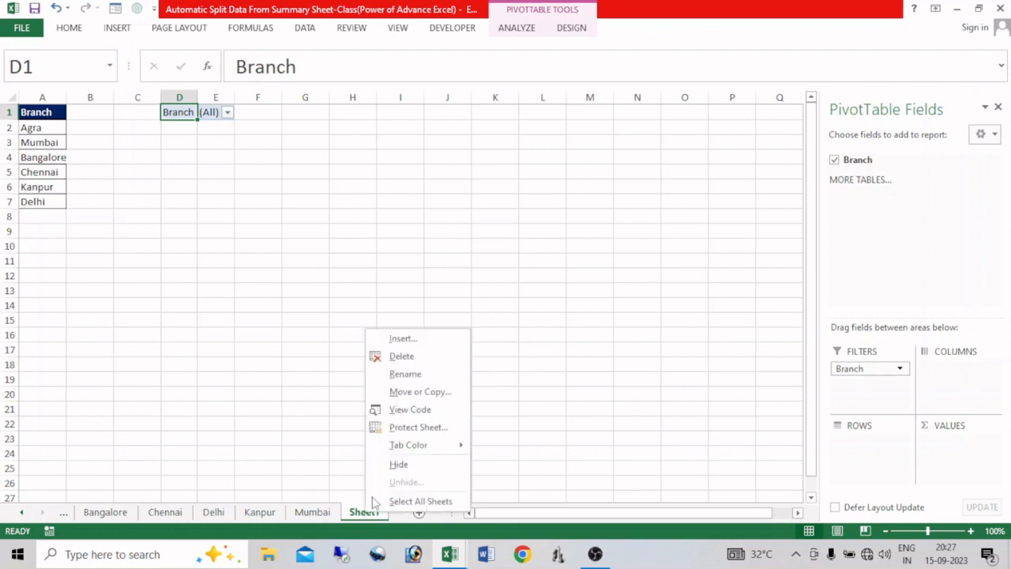
click(424, 359)
click(478, 314)
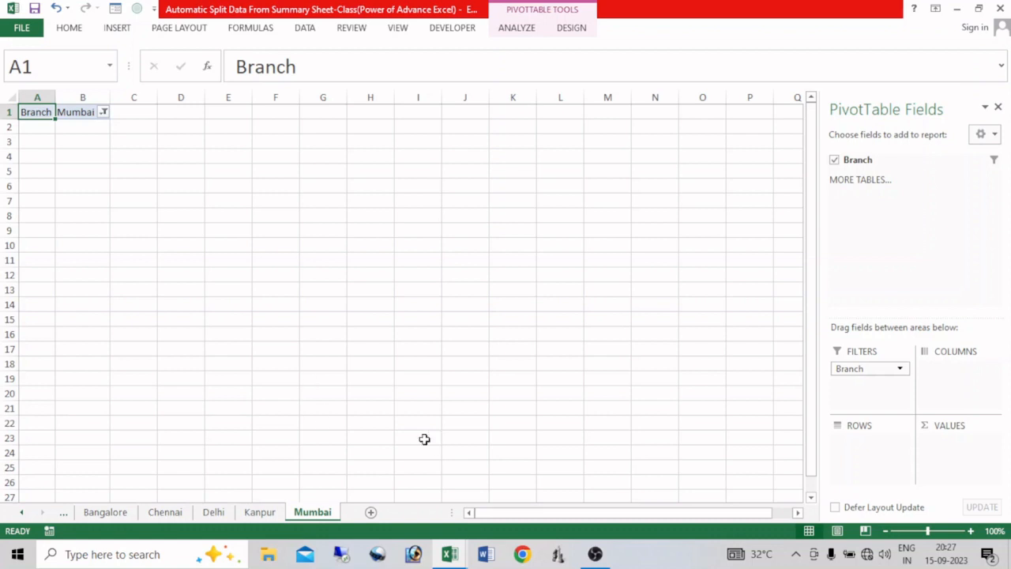
- Close the PivotTable Fields pane and select cell D7 on the Mumbai sheet
click(985, 107)
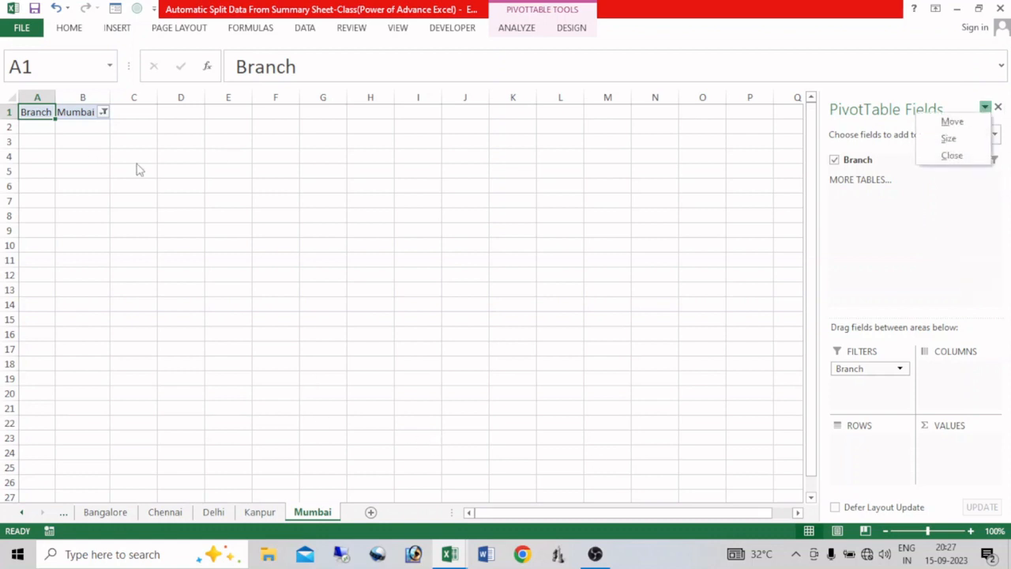
click(998, 106)
click(999, 105)
click(192, 201)
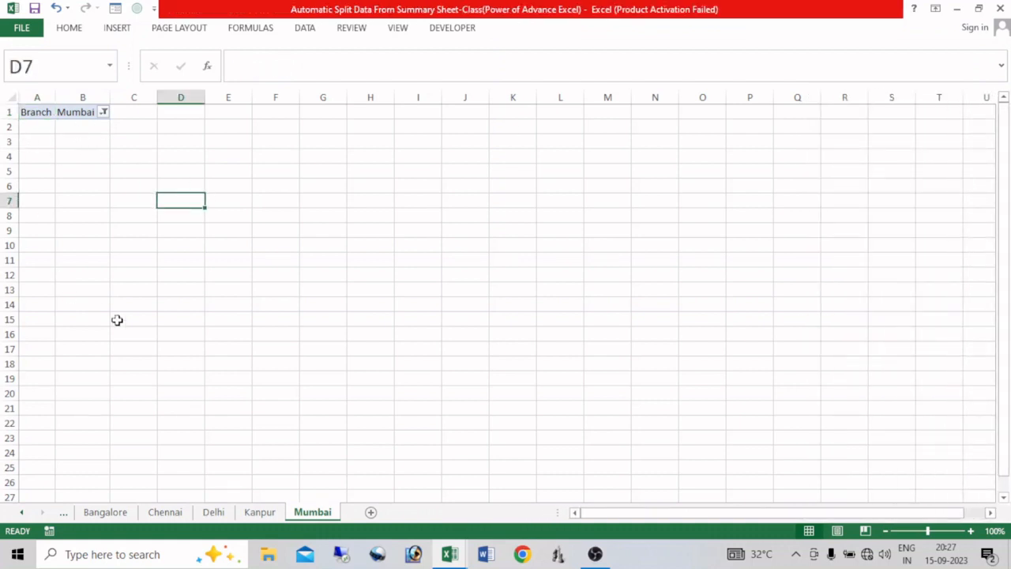
- Group the sheets from Agra to Mumbai and clear the PivotTable content in A1:D5 on all of them
click(22, 512)
click(24, 514)
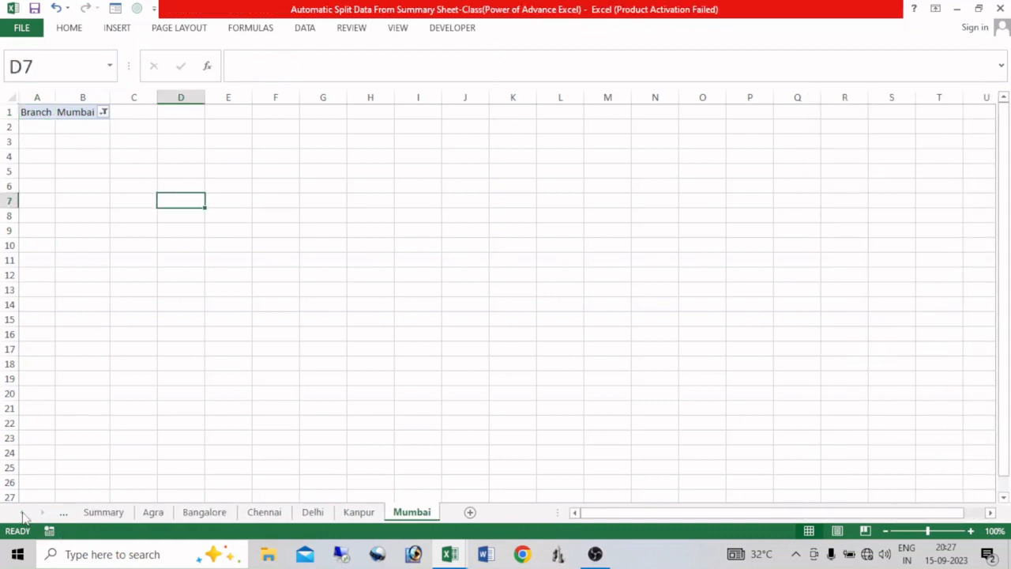
click(153, 514)
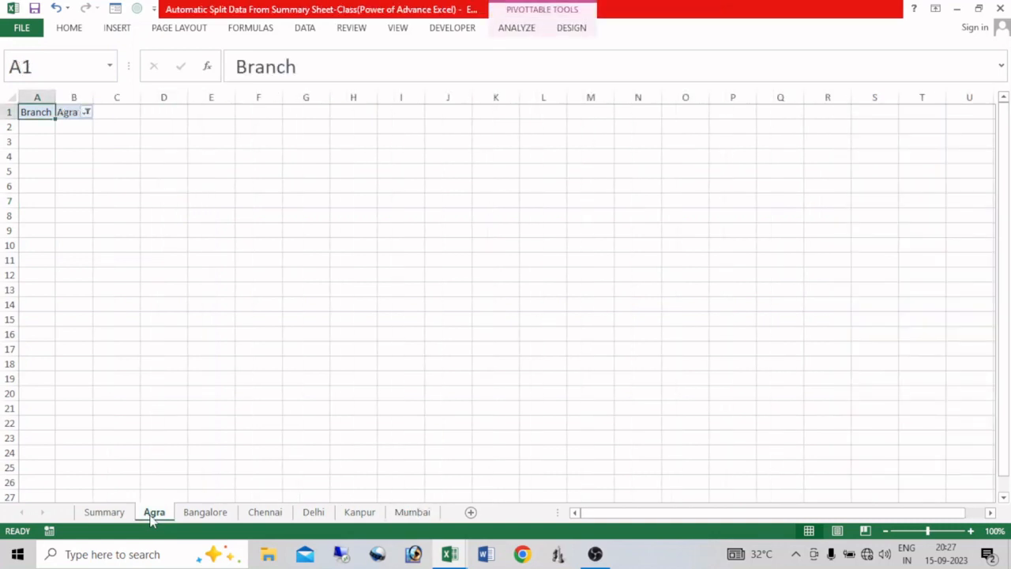
shift+click(412, 514)
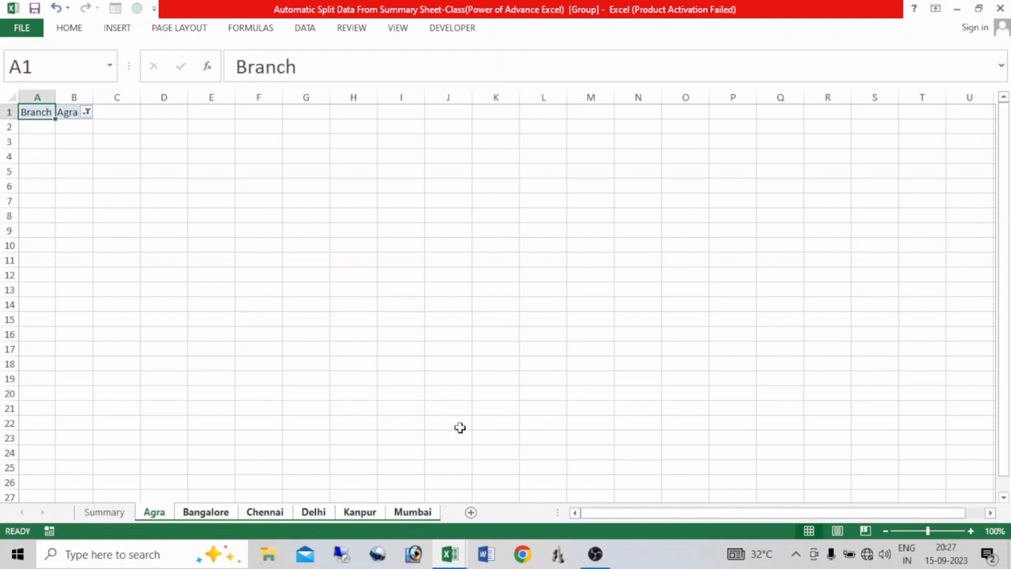
drag(41, 164, 147, 107)
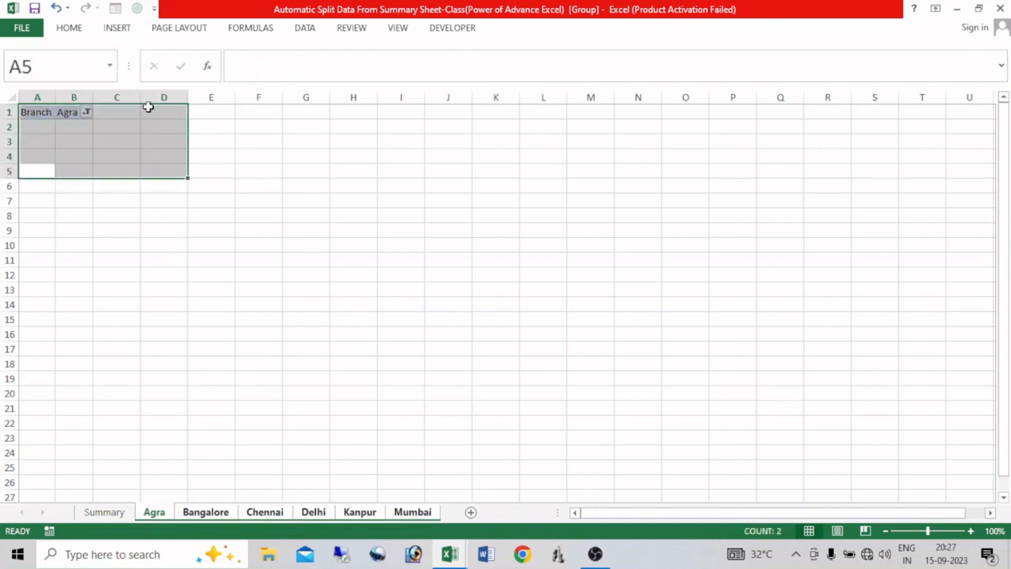
key(Delete)
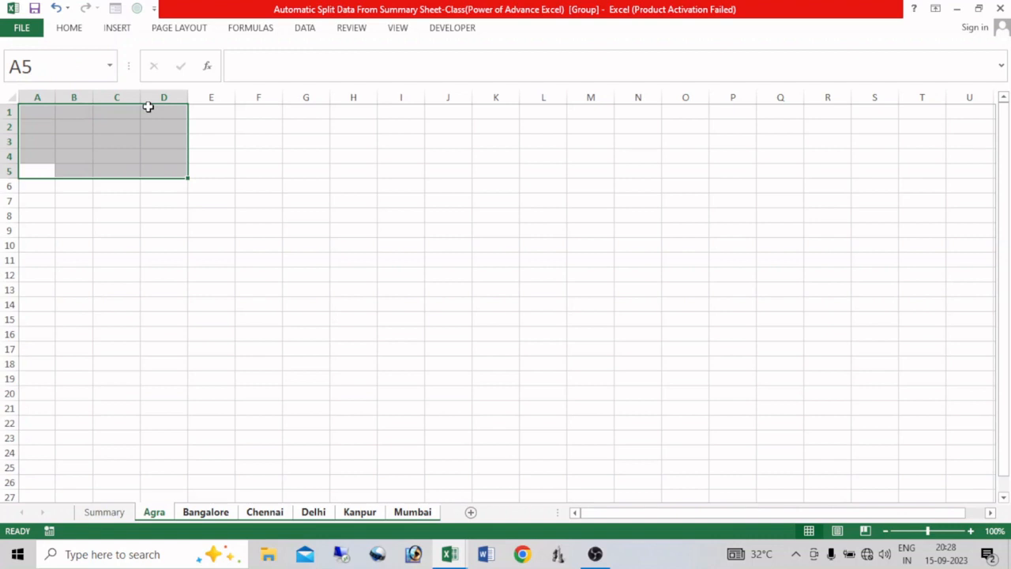
- Reset the selection to cell A1 on each branch sheet and return to Summary
key(ctrl+Page_Up)
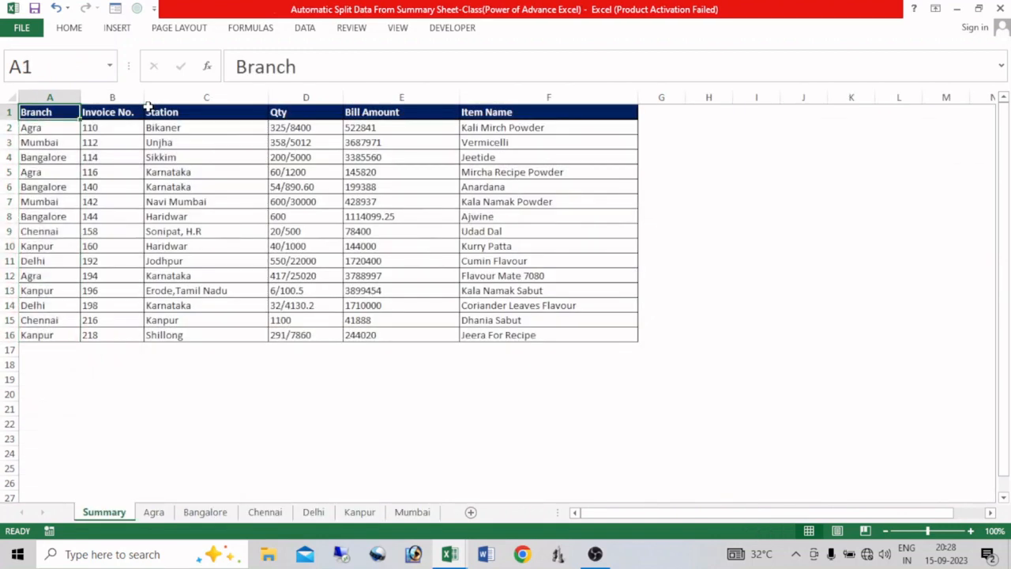
key(ctrl+Page_Down)
key(ctrl+Page_Down)
key(ctrl+Page_Down)
key(ctrl+Page_Down)
key(ctrl+Page_Down)
key(ctrl+Page_Down)
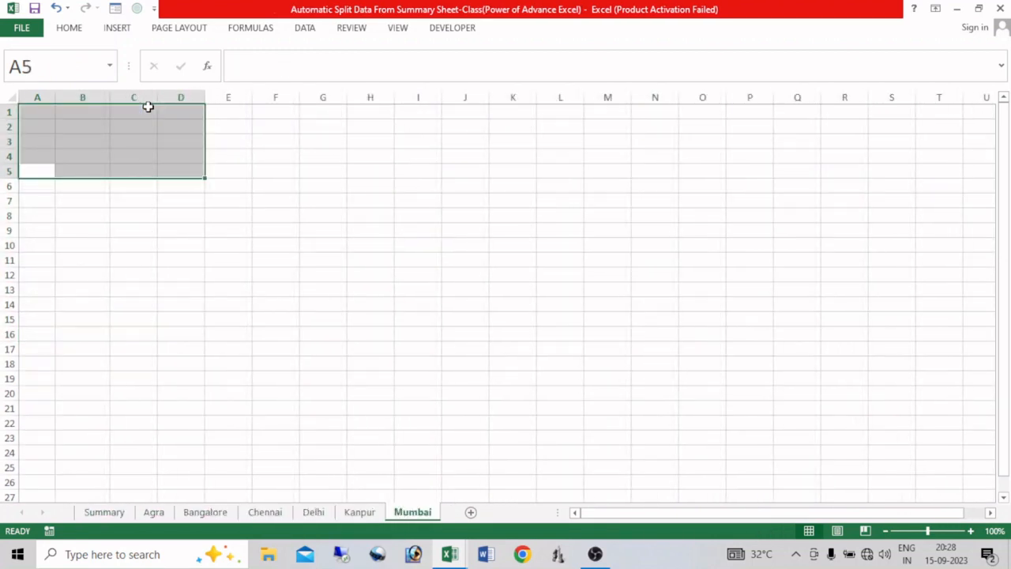
key(ctrl+Home)
key(ctrl+Page_Up)
key(ctrl+Page_Up)
key(ctrl+Page_Up)
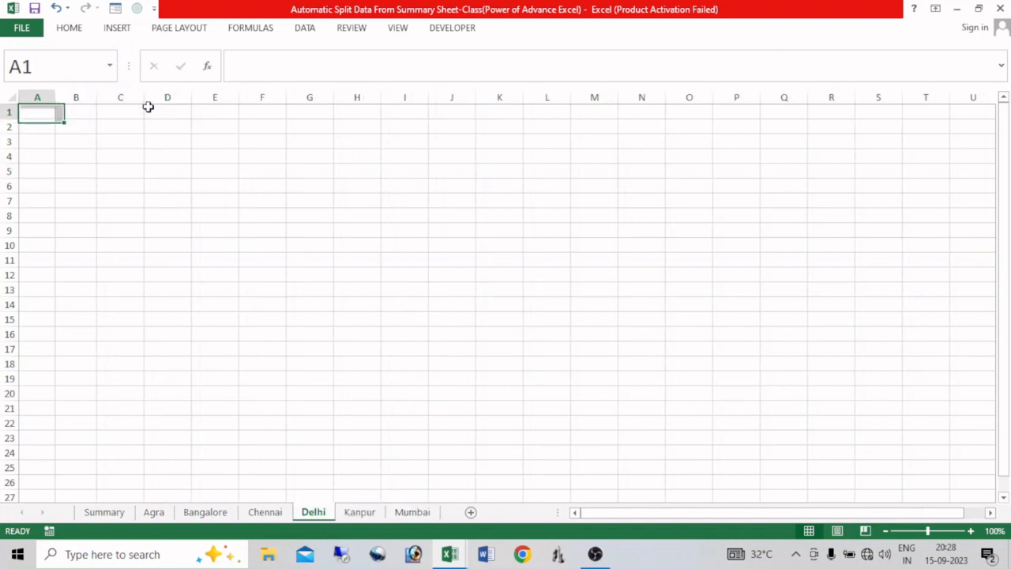
key(ctrl+Page_Up)
key(ctrl+Page_Up)
key(ctrl+Page_Up)
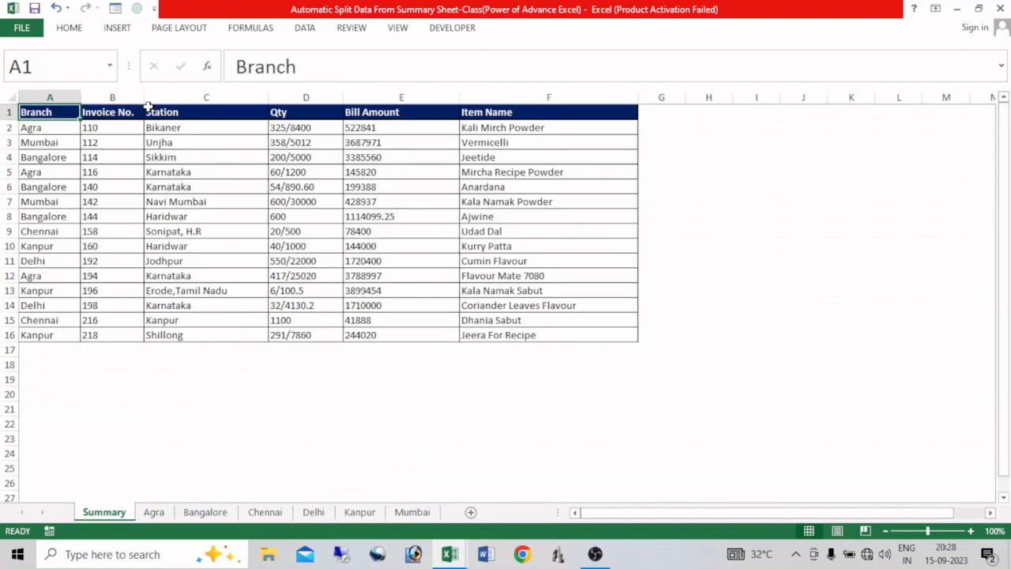
- Check the Agra, Bangalore, Chennai, Delhi, Kanpur and Mumbai sheets one by one for leftover content
click(154, 513)
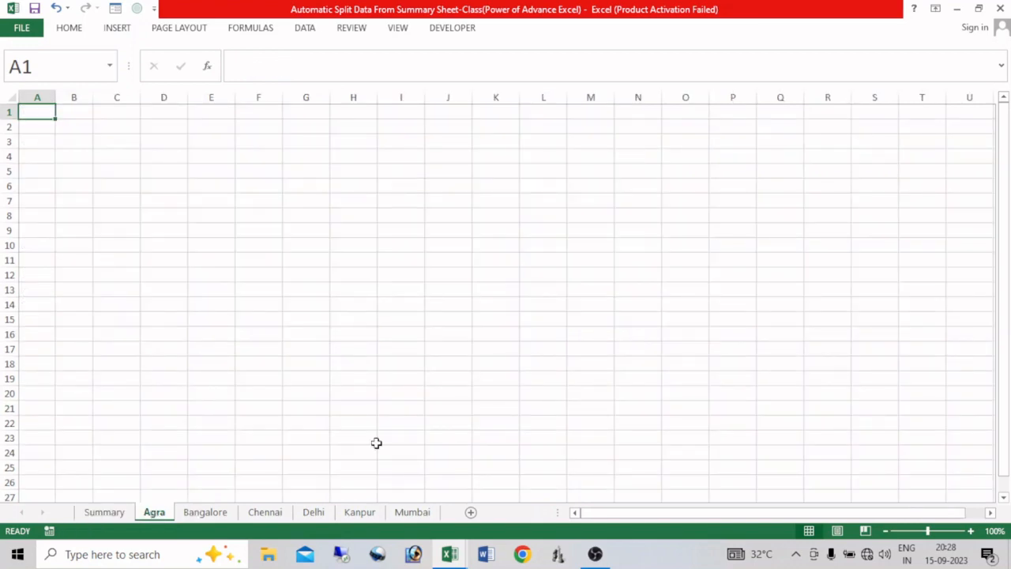
click(205, 515)
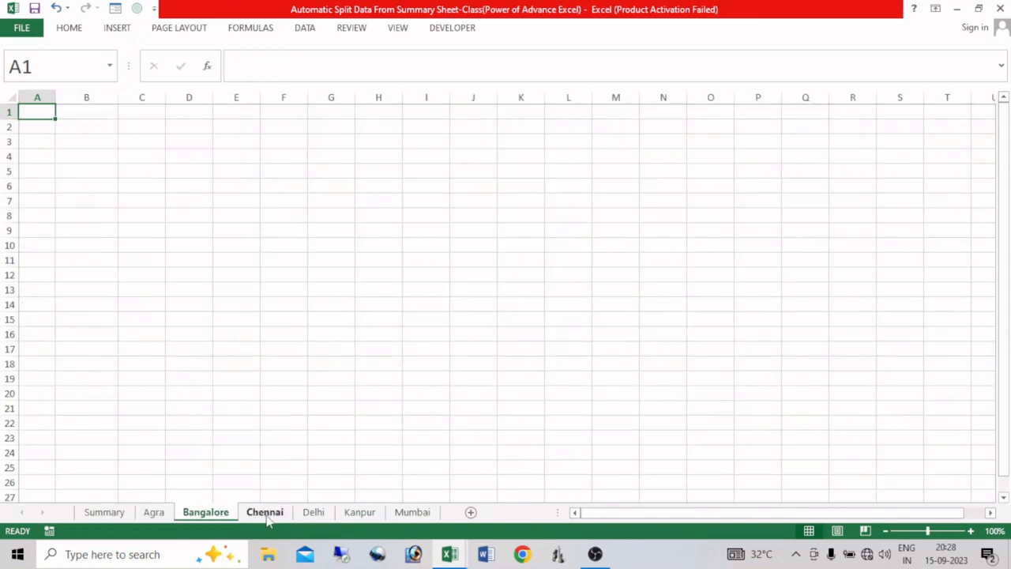
click(268, 518)
click(312, 514)
click(359, 513)
click(412, 514)
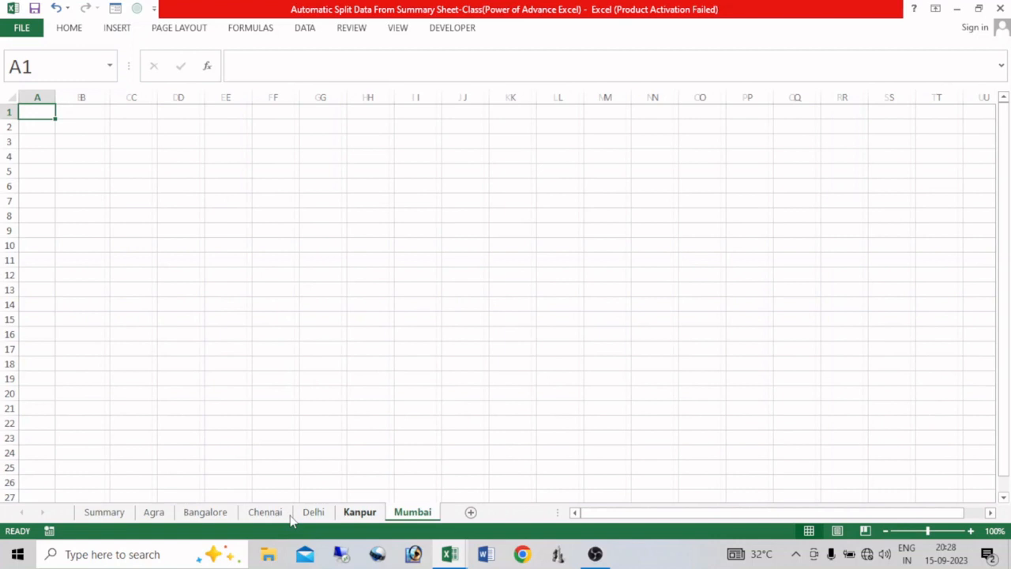
- Copy the Summary header row A1:F1 and paste it at A1 on the grouped sheets from Agra to Mumbai
click(106, 513)
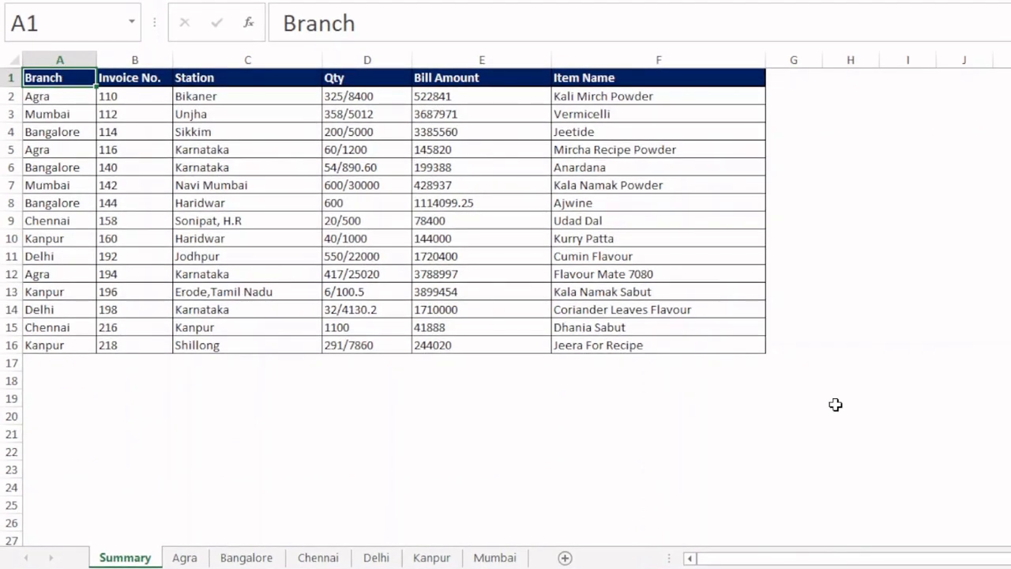
key(ctrl+shift+Right)
key(ctrl+c)
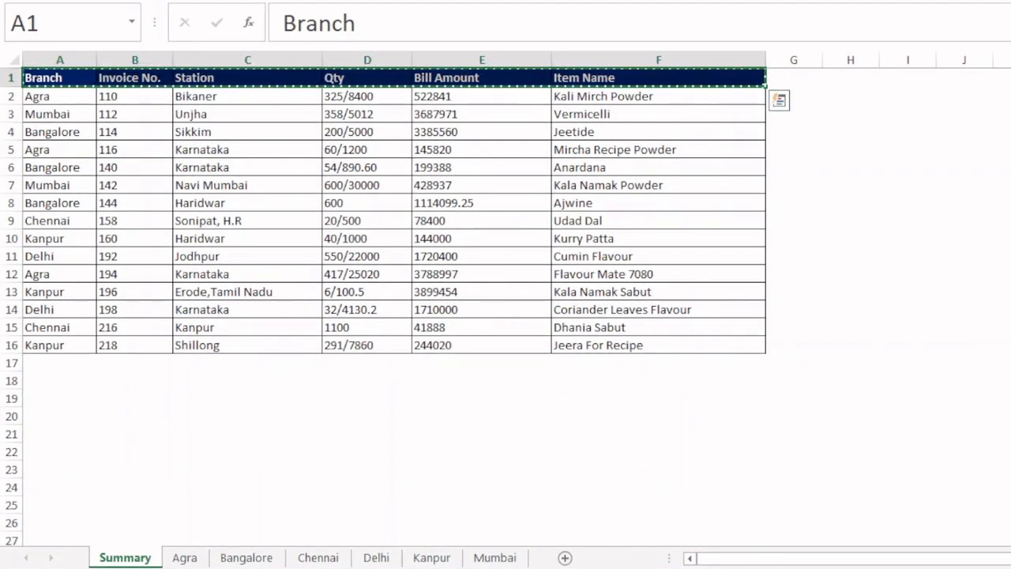
click(185, 558)
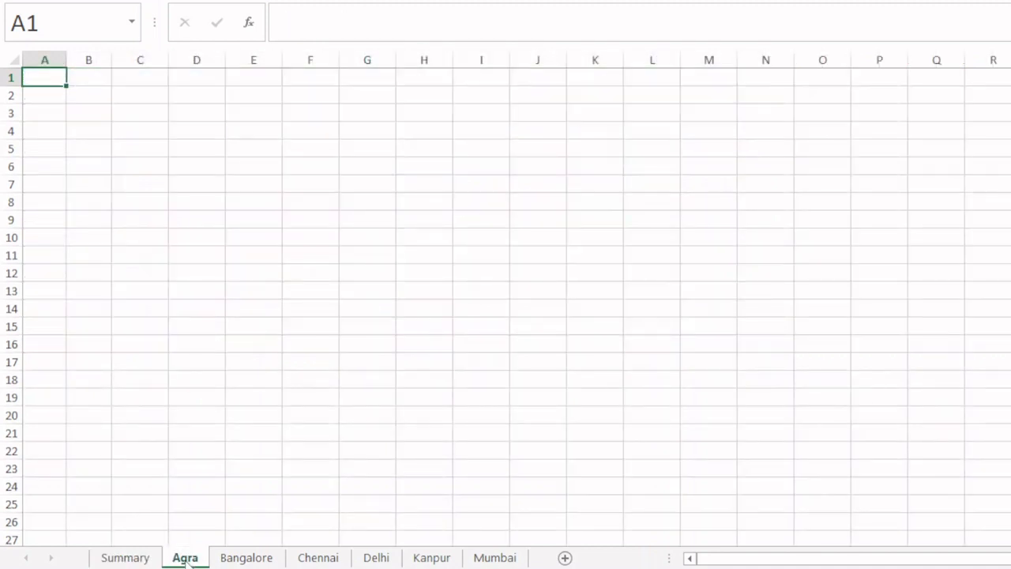
shift+click(494, 557)
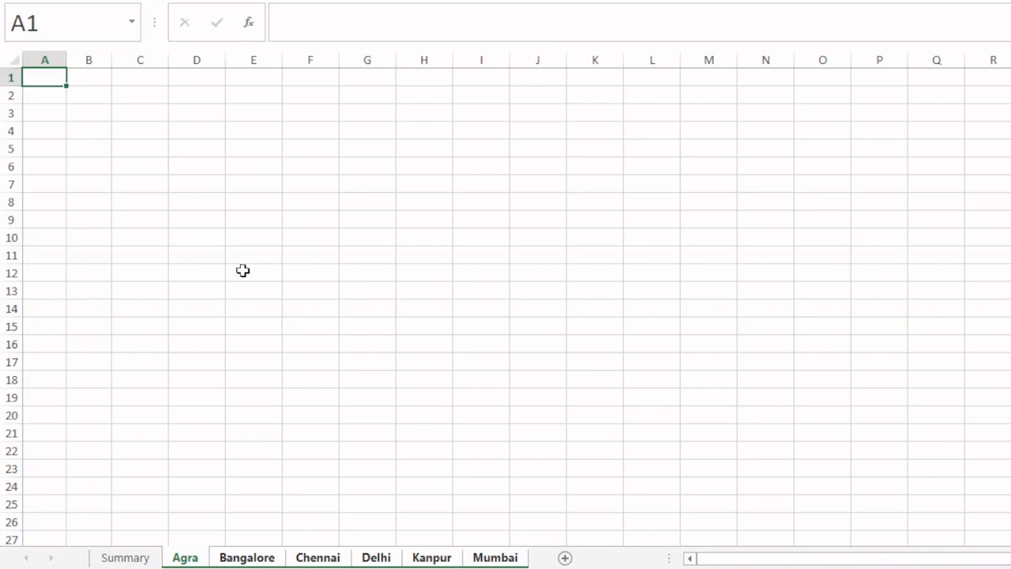
key(ctrl+v)
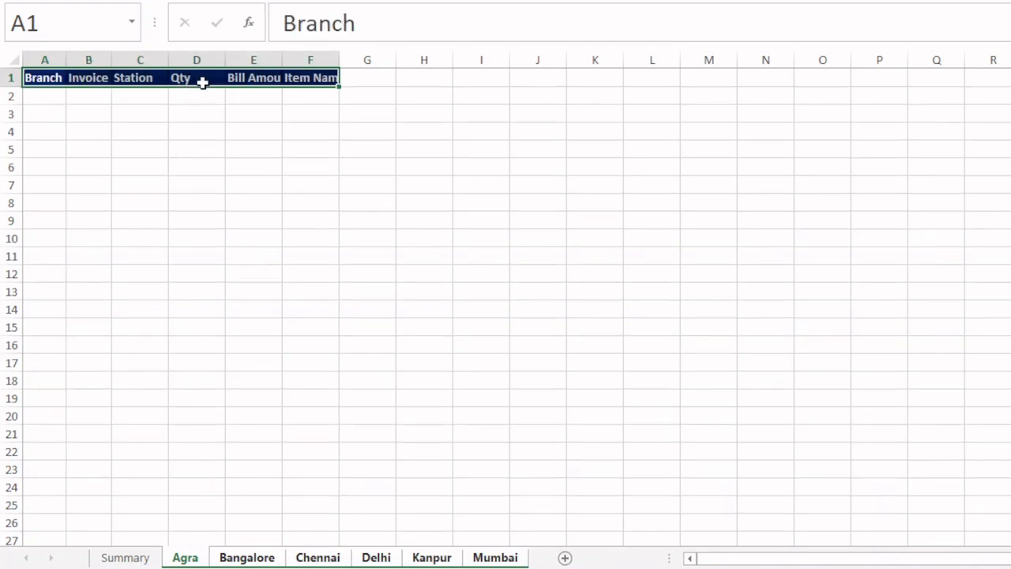
- Apply the Summary column widths to the pasted headers on the grouped branch sheets using Paste Special
right_click(208, 77)
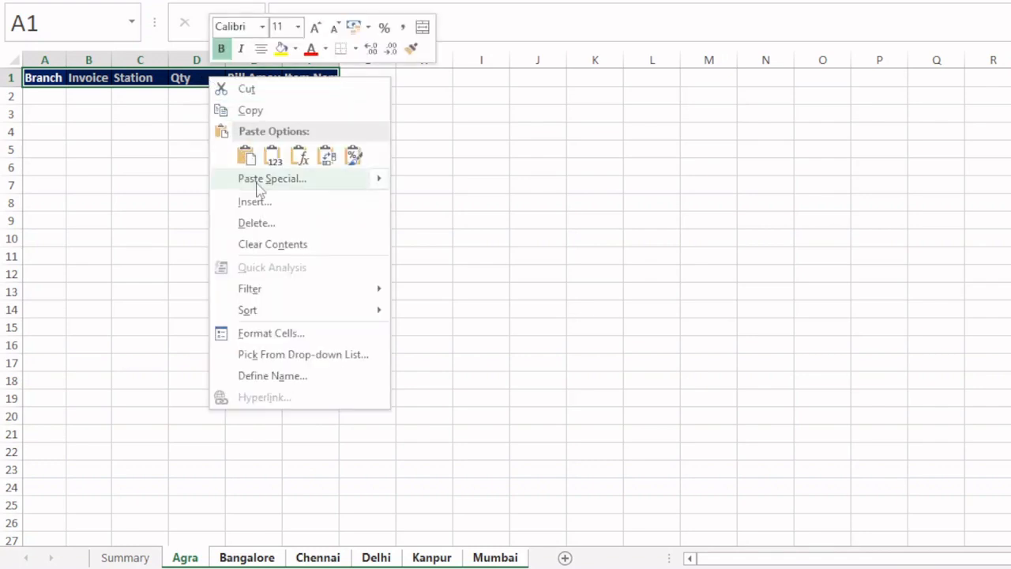
click(259, 182)
click(314, 116)
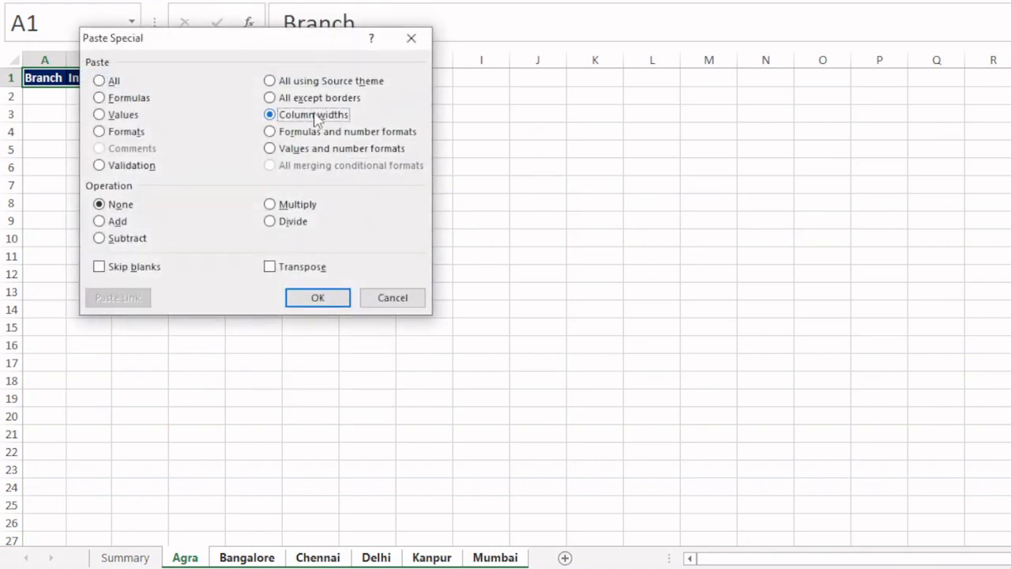
click(317, 296)
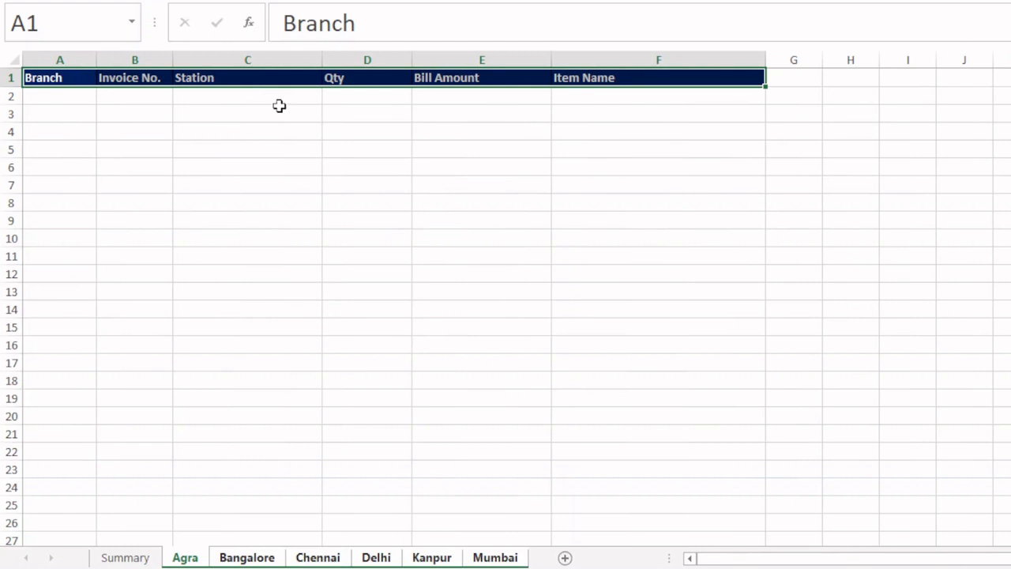
- Check the header row and column widths on each branch sheet from Agra to Mumbai, and return to Summary
key(ctrl+Page_Down)
key(ctrl+Page_Down)
key(ctrl+Page_Down)
key(ctrl+Page_Down)
key(ctrl+Page_Down)
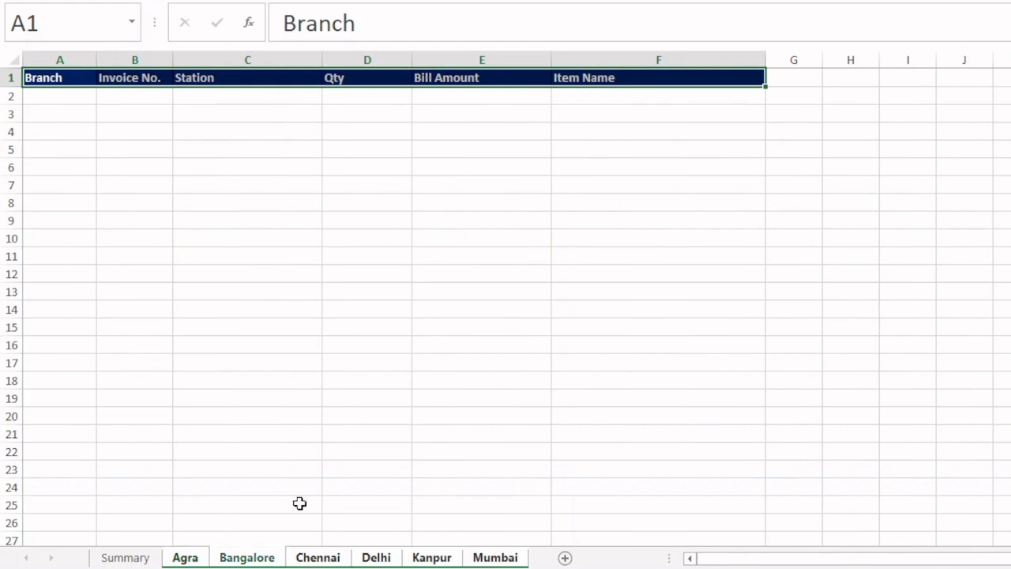
key(ctrl+Page_Up)
key(ctrl+Page_Up)
key(ctrl+Page_Up)
key(ctrl+Page_Up)
key(ctrl+Page_Up)
key(ctrl+Page_Up)
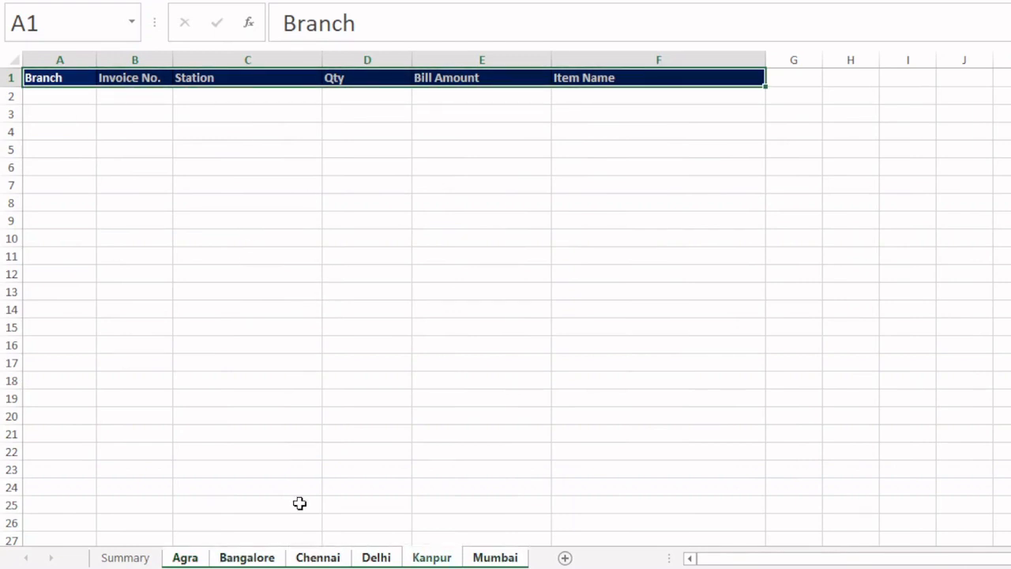
key(ctrl+Page_Down)
key(ctrl+Page_Down)
key(ctrl+Page_Down)
key(ctrl+Page_Down)
key(ctrl+Page_Down)
key(ctrl+Page_Down)
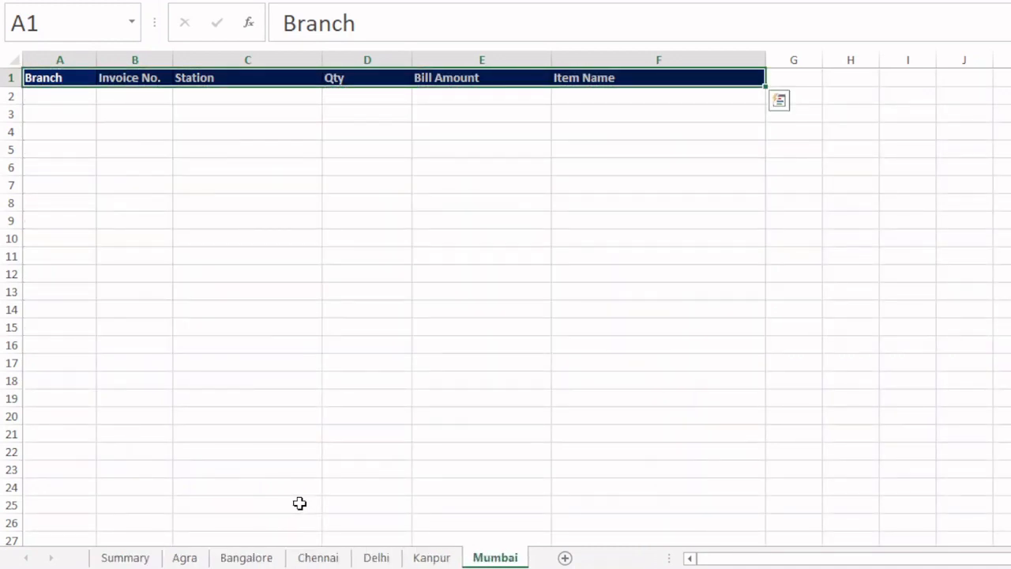
key(ctrl+Page_Up)
key(ctrl+Page_Up)
key(ctrl+Page_Up)
key(ctrl+Page_Up)
key(ctrl+Page_Up)
key(ctrl+Page_Up)
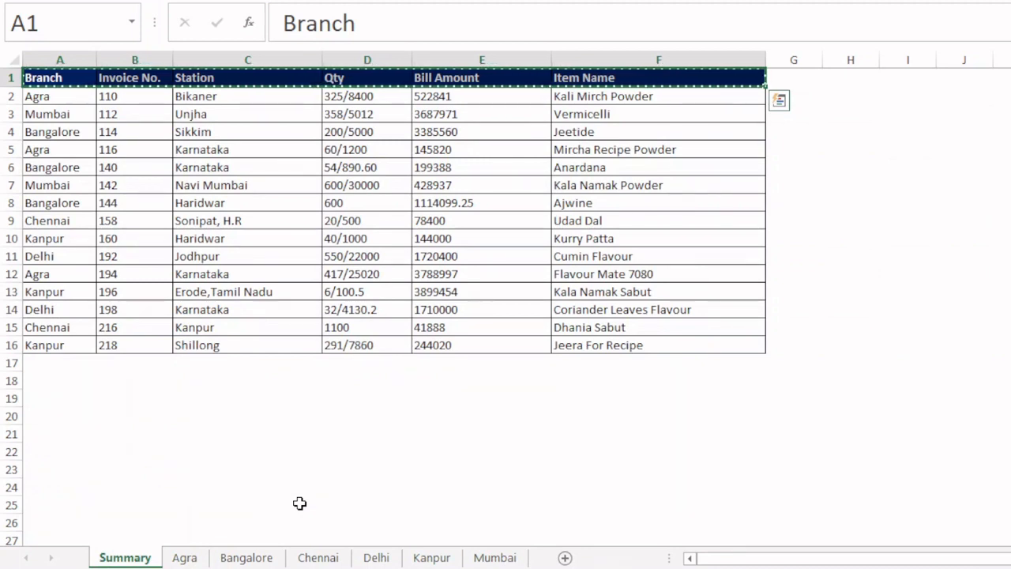
click(184, 558)
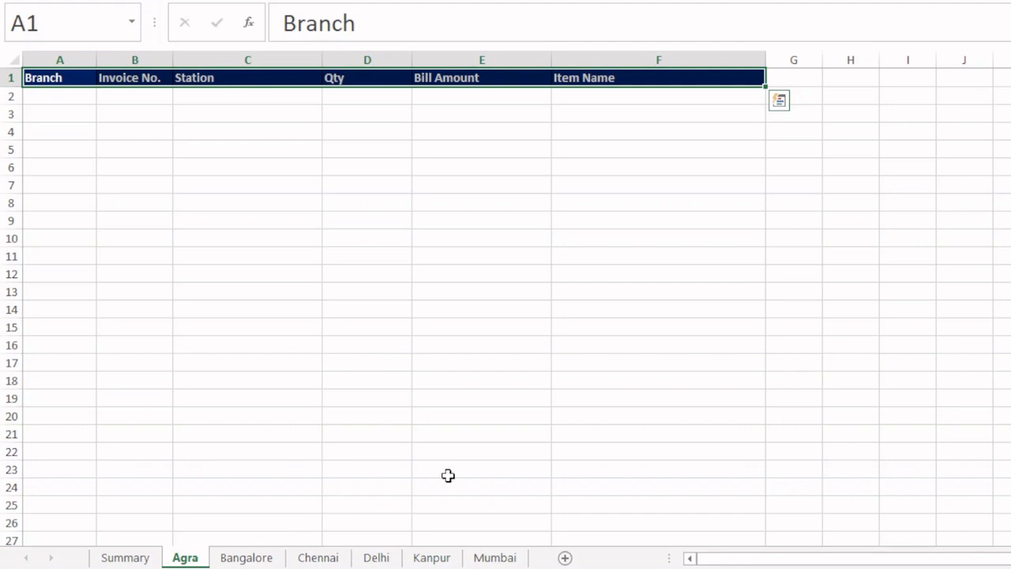
shift+click(495, 558)
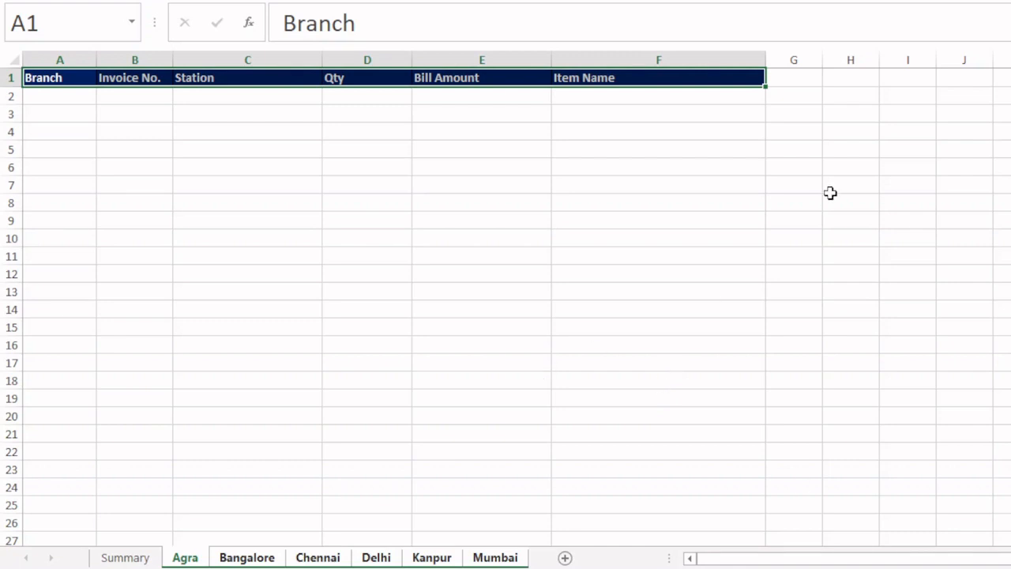
click(126, 558)
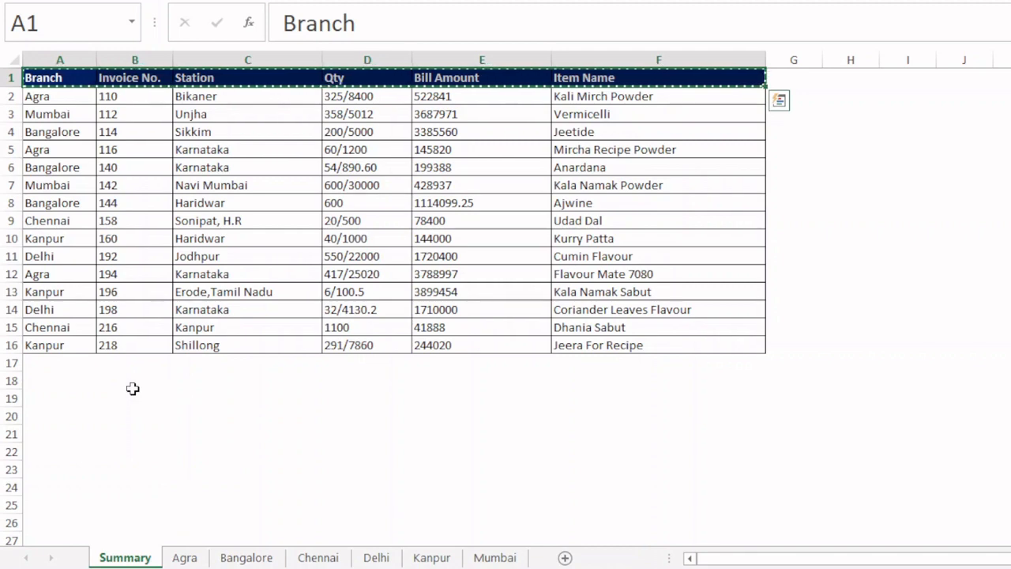
- Group the sheets from Agra to Mumbai and select cell G2 on all of them
click(197, 557)
key(ctrl+v)
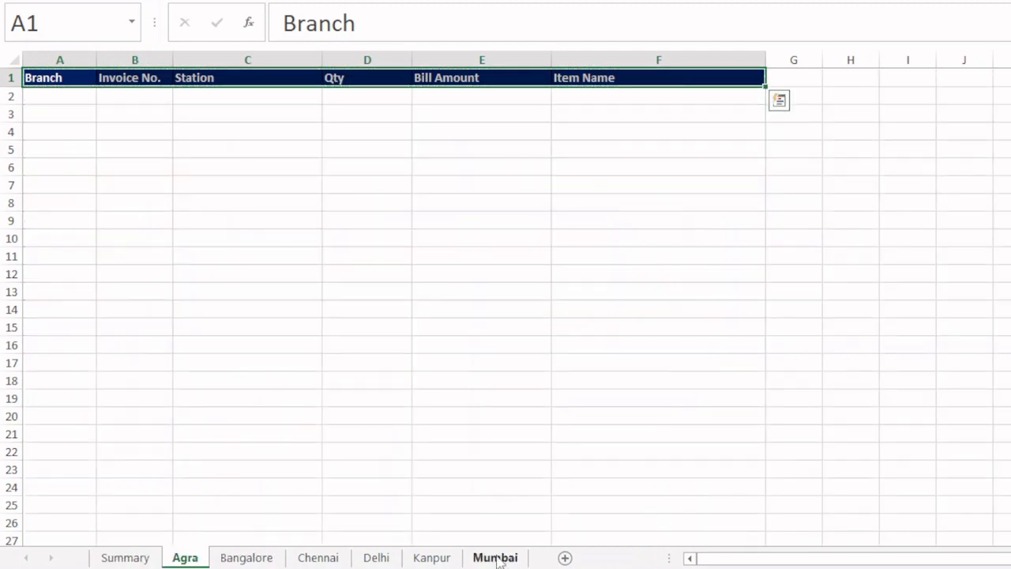
shift+click(495, 557)
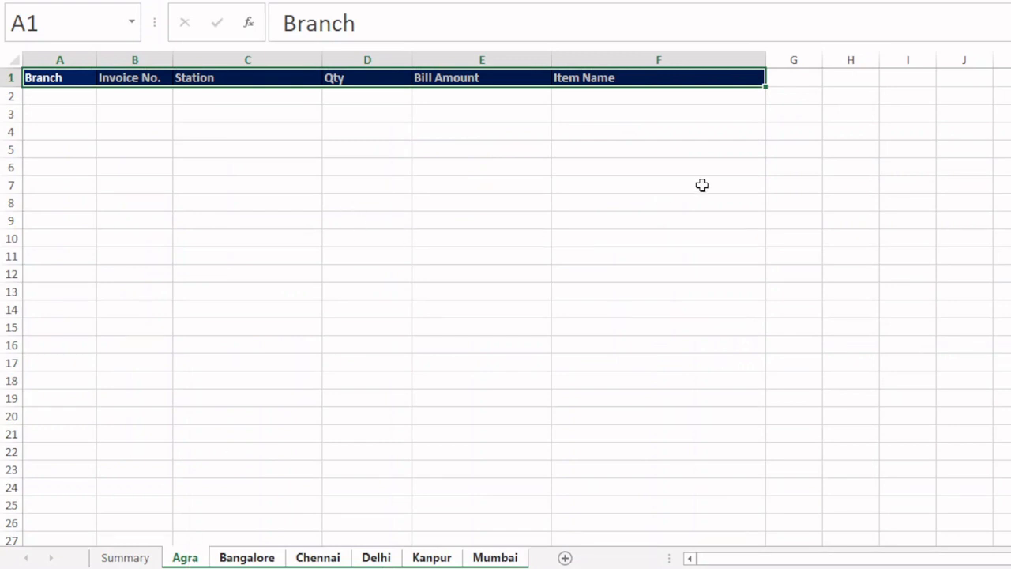
click(797, 95)
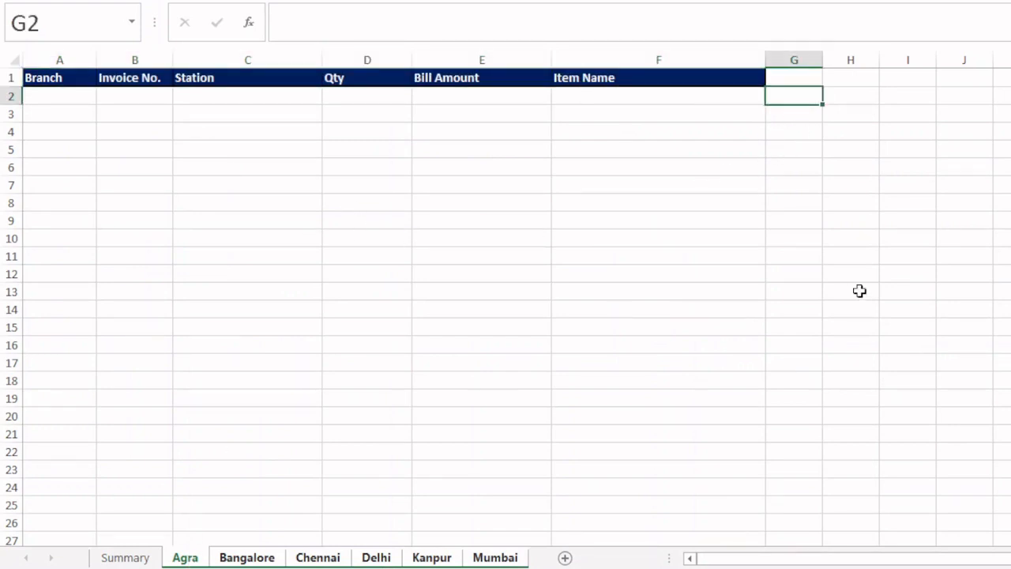
- Examine the Agra records in A2, A5 and A12 on Summary against the layout of the Agra sheet
click(125, 557)
click(61, 92)
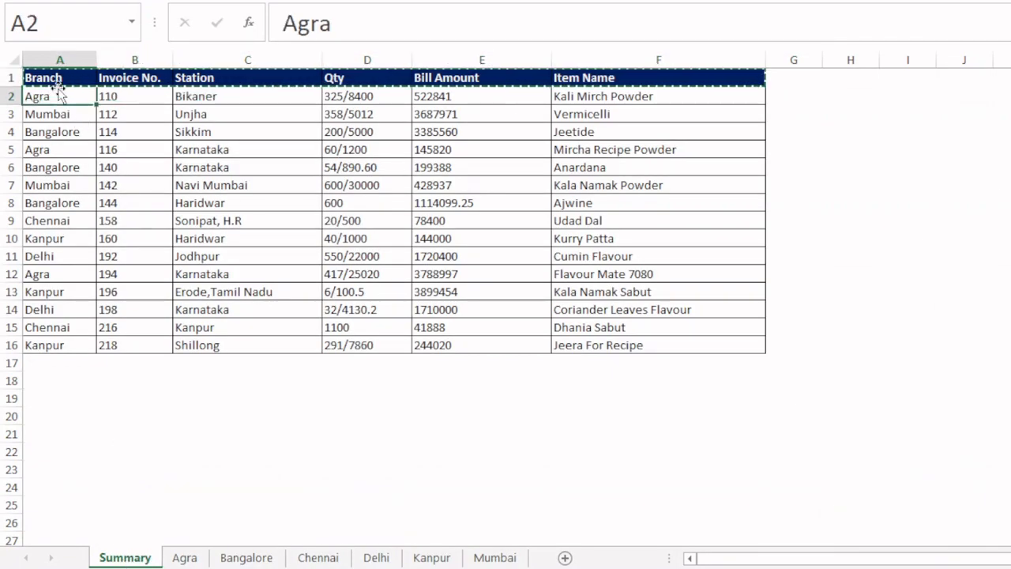
click(38, 146)
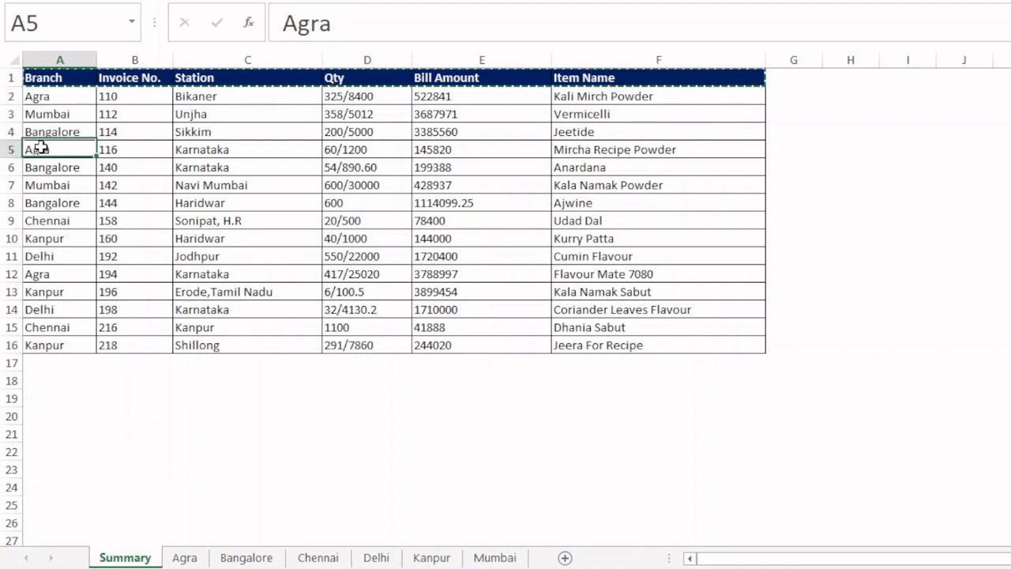
click(37, 273)
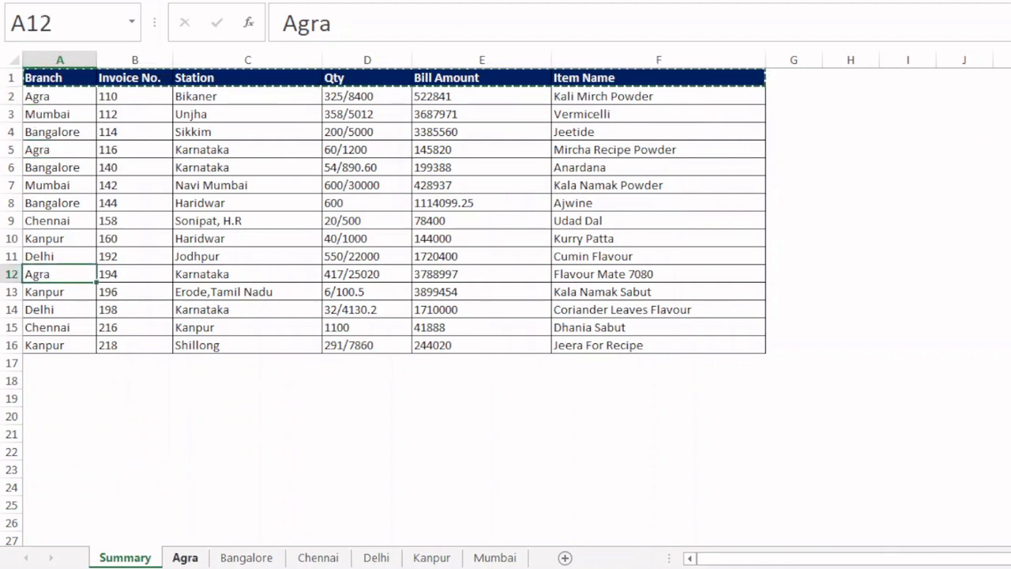
click(184, 557)
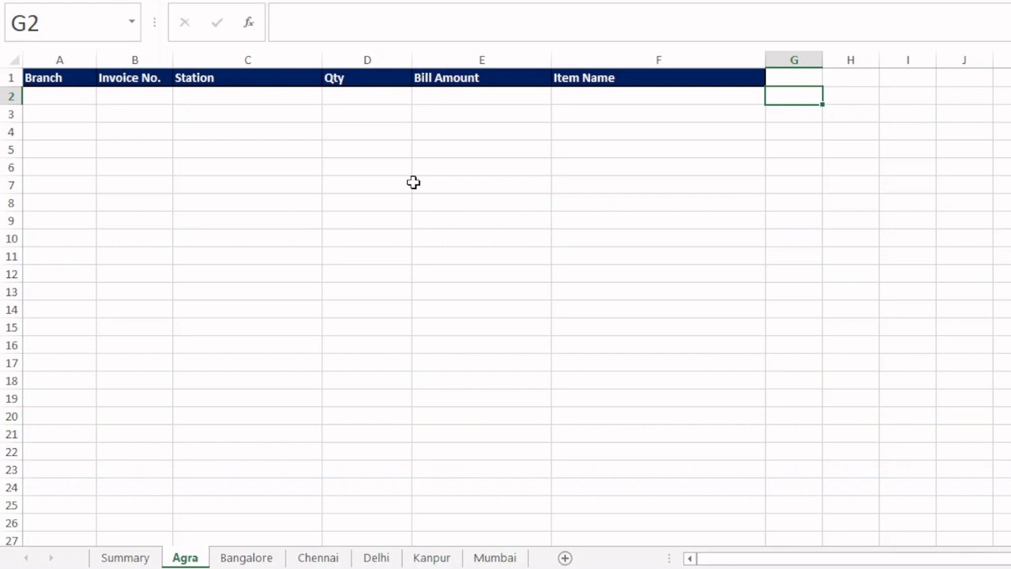
click(125, 557)
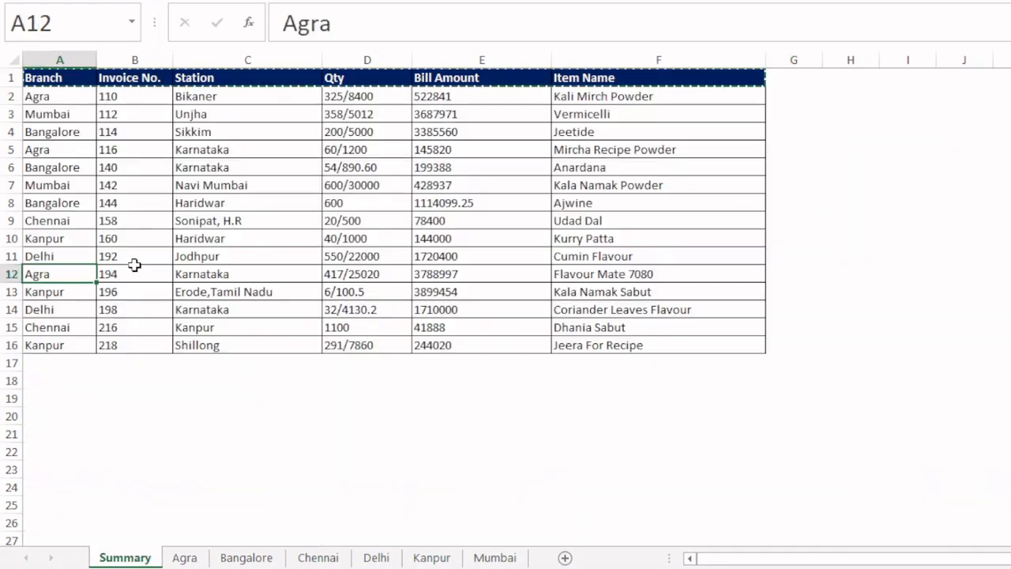
click(59, 101)
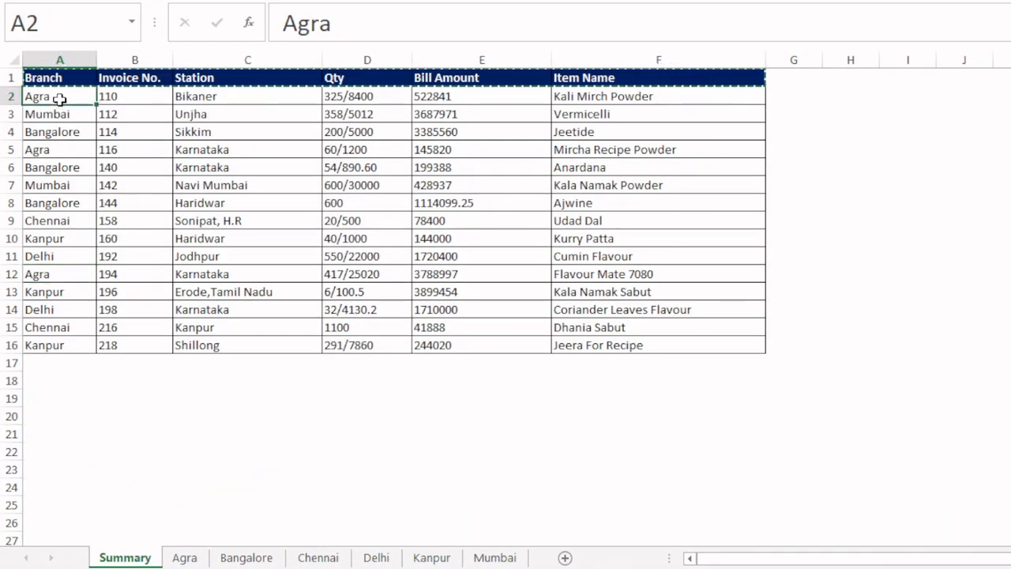
click(54, 150)
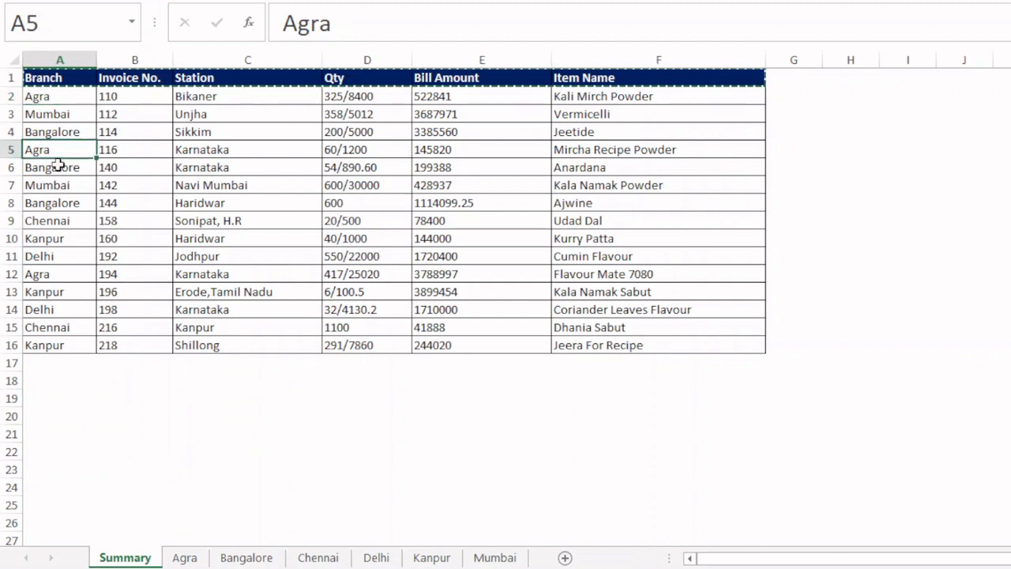
click(44, 275)
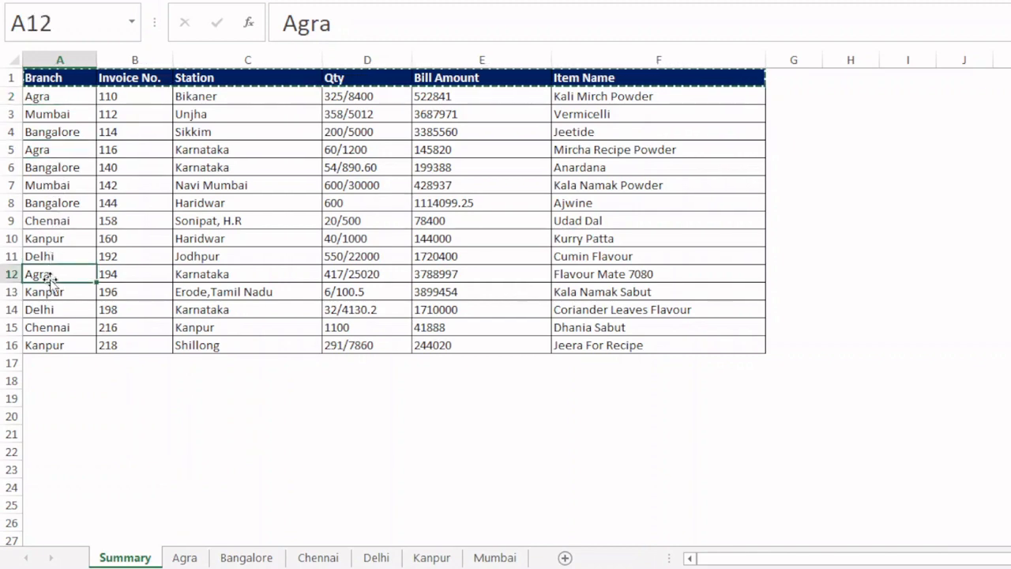
click(187, 557)
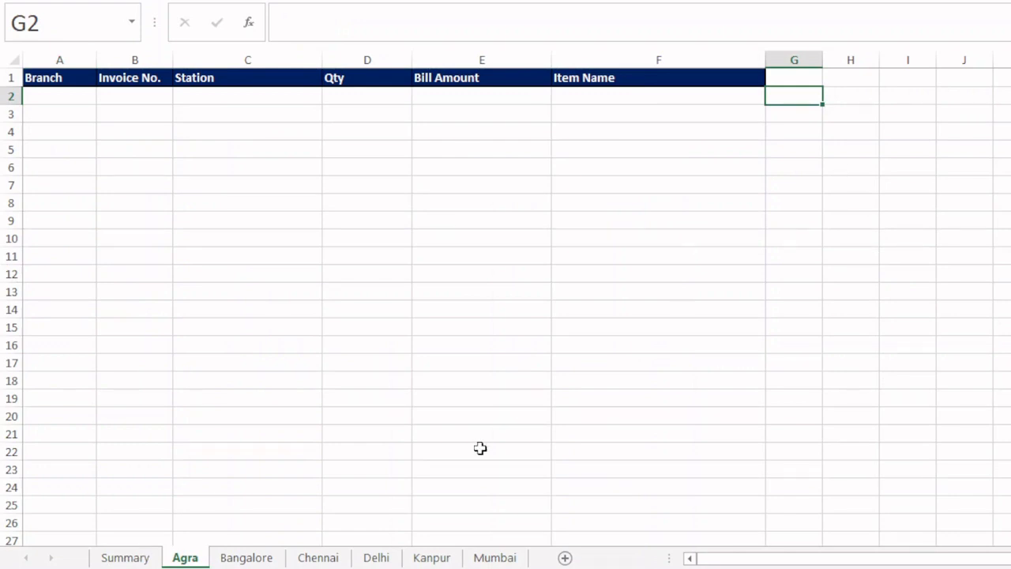
click(123, 558)
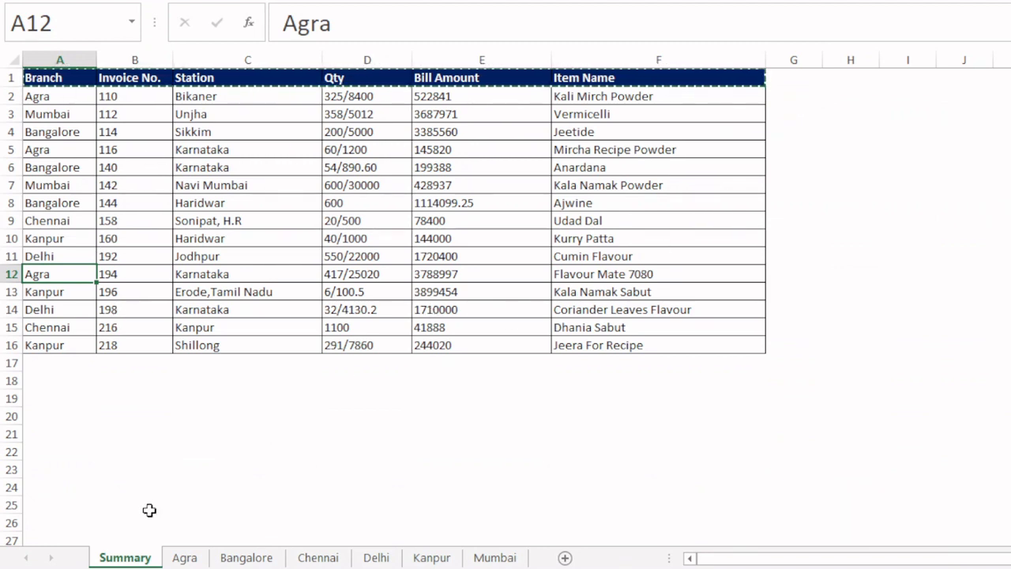
- Group the branch sheets from Agra through Mumbai again, with G2 as the active cell
click(185, 556)
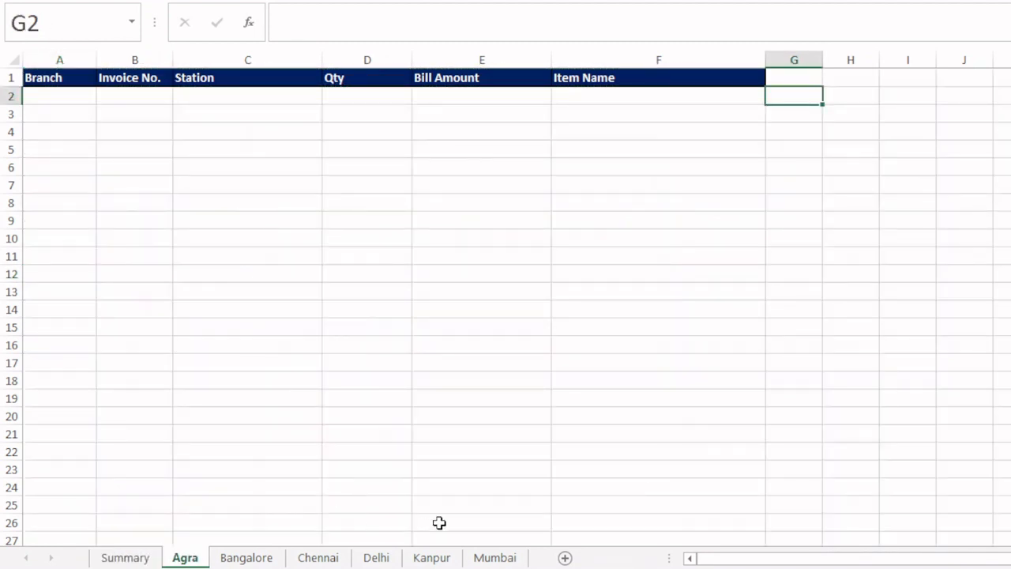
shift+click(504, 556)
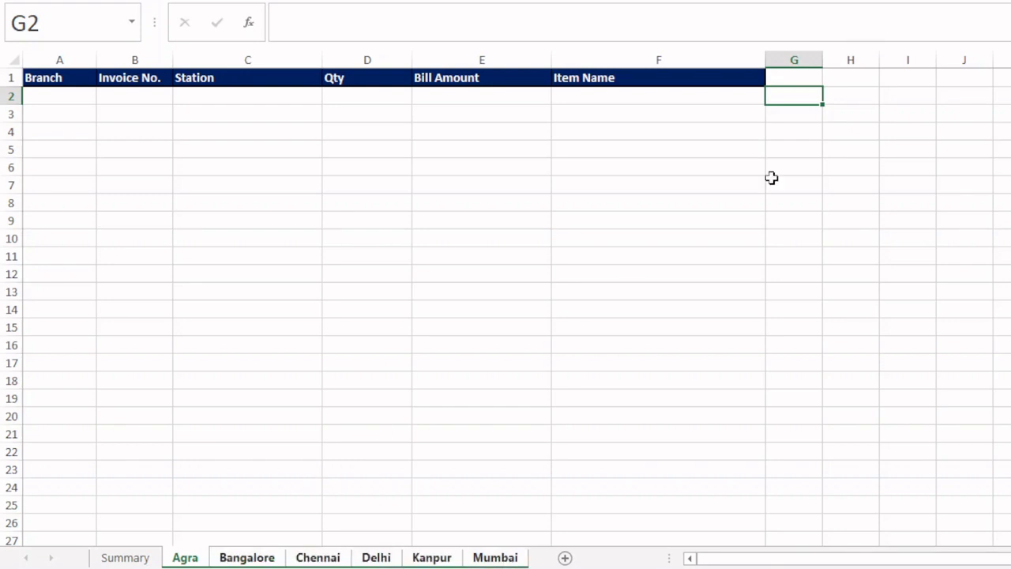
click(789, 110)
click(791, 95)
- Begin an IF formula in G2 of the grouped sheets with the logical test Summary!A2="Agra"
text(=if)
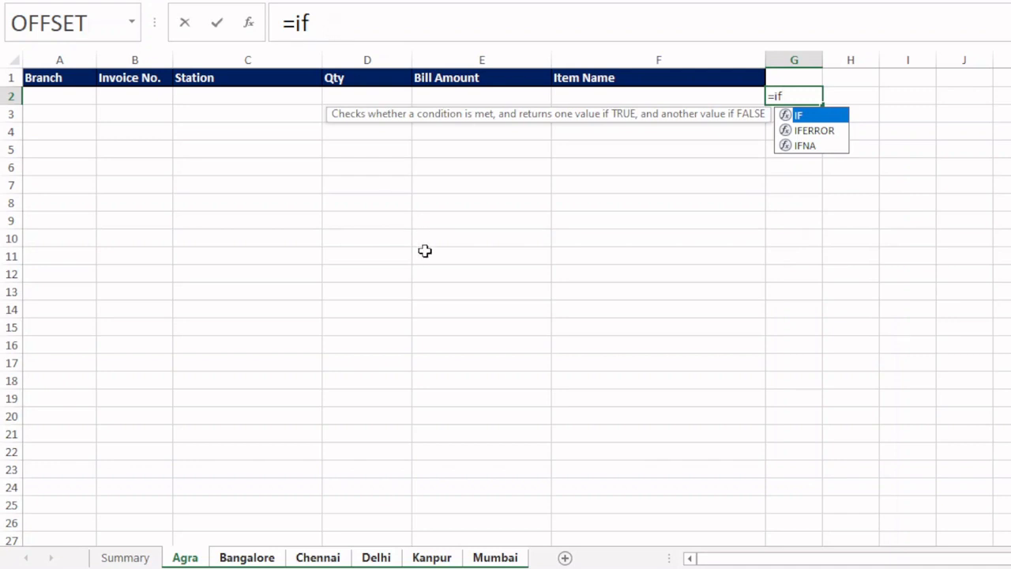
key(Tab)
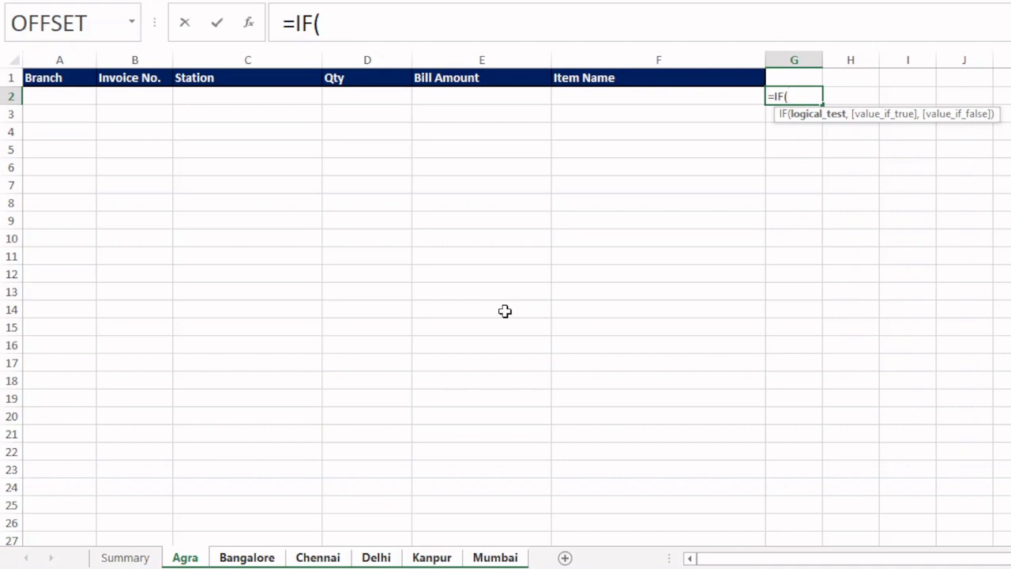
click(123, 556)
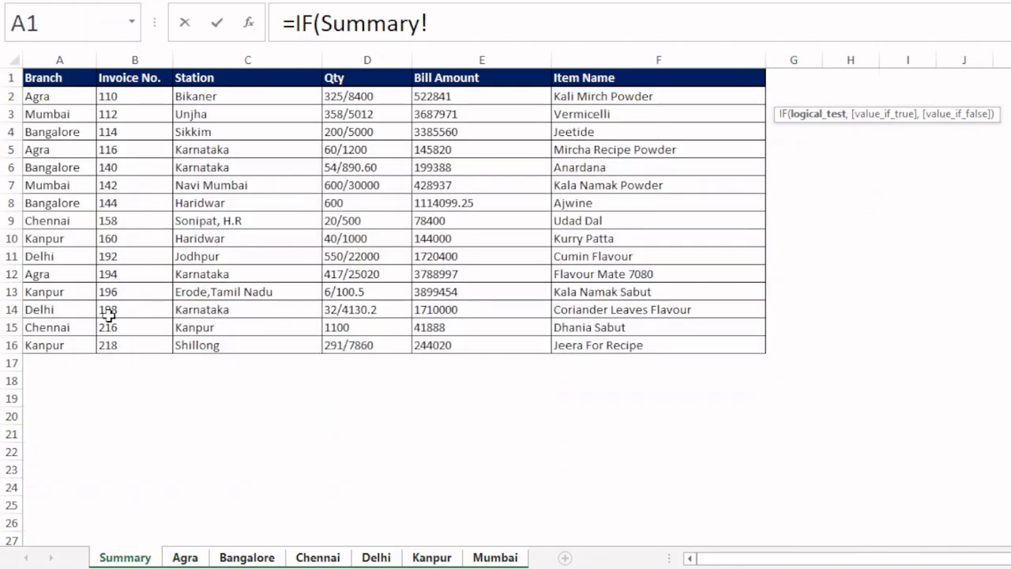
click(58, 97)
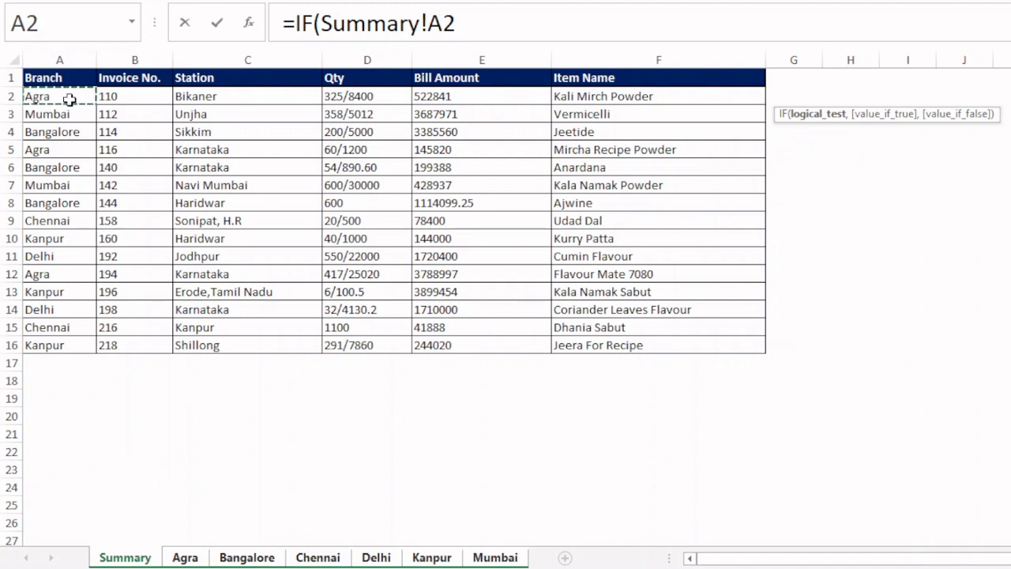
text(=)
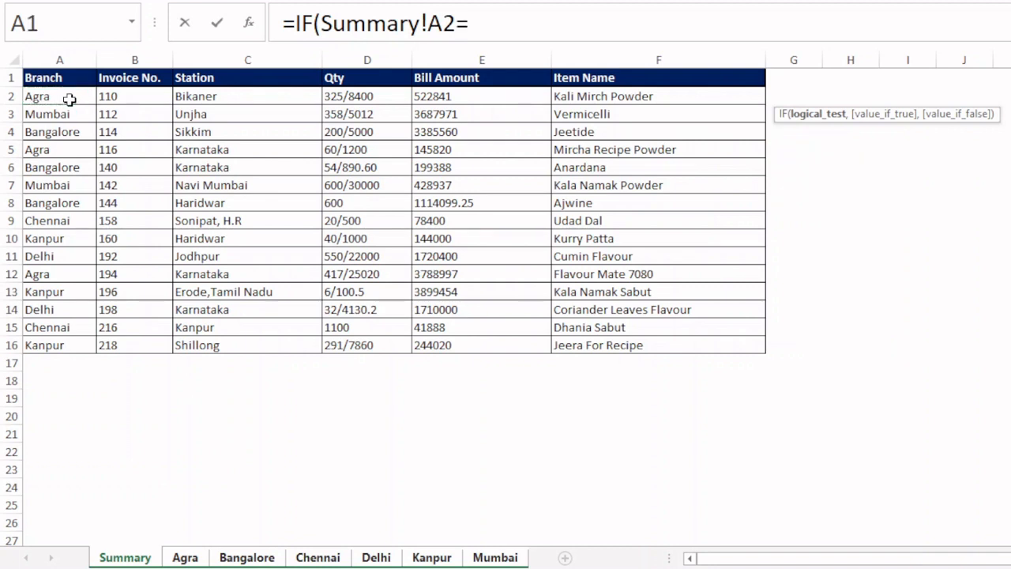
text("Agra)
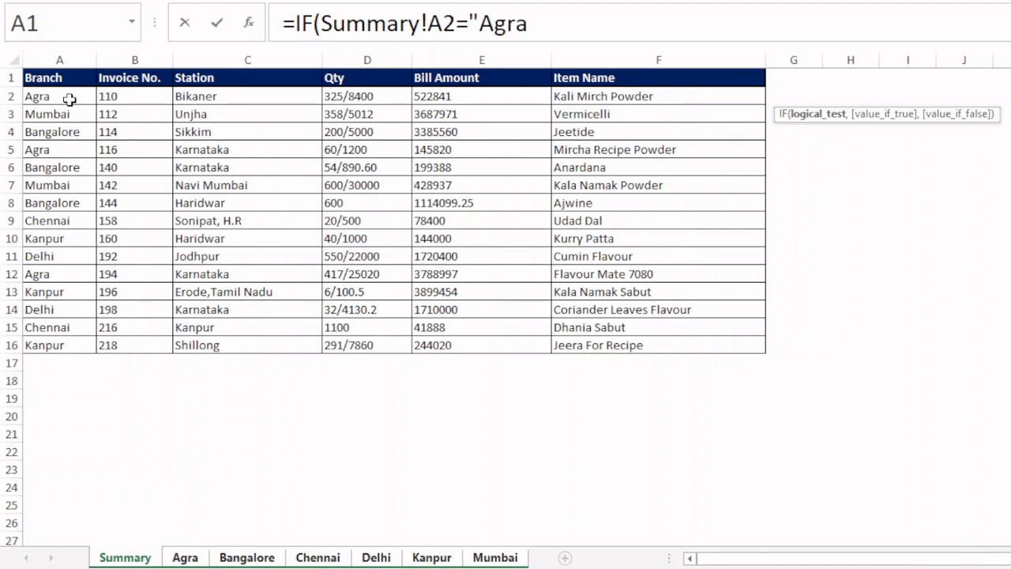
text(")
text(,)
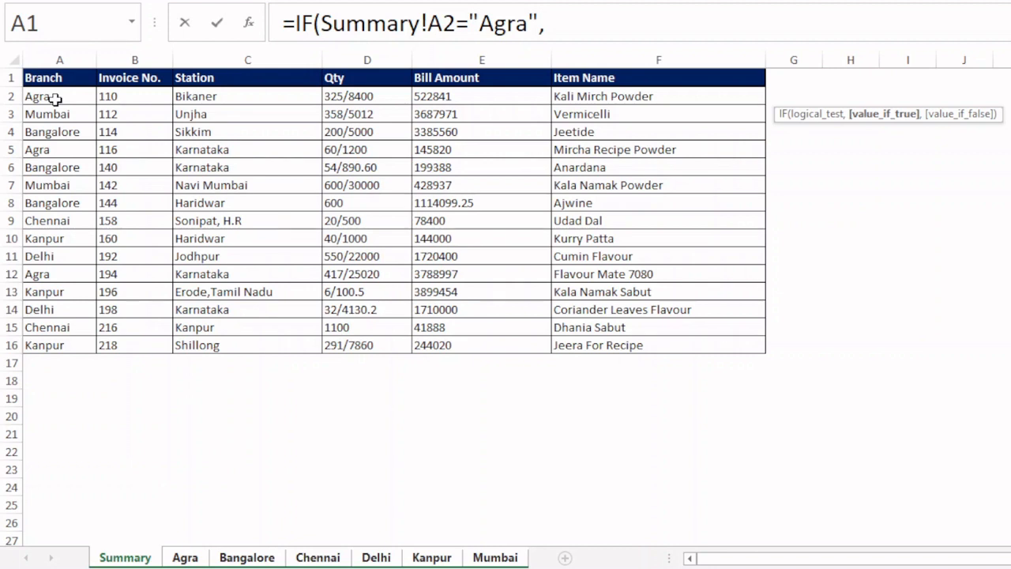
text(Row)
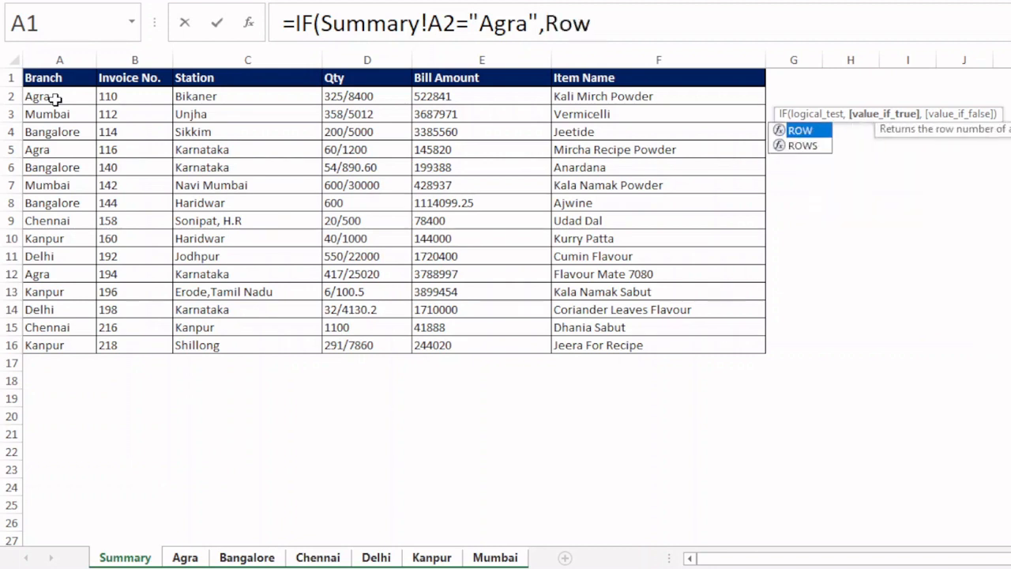
- Complete the G2 IF formula with ROW() as the true value and an empty string "" as the false value
key(Tab)
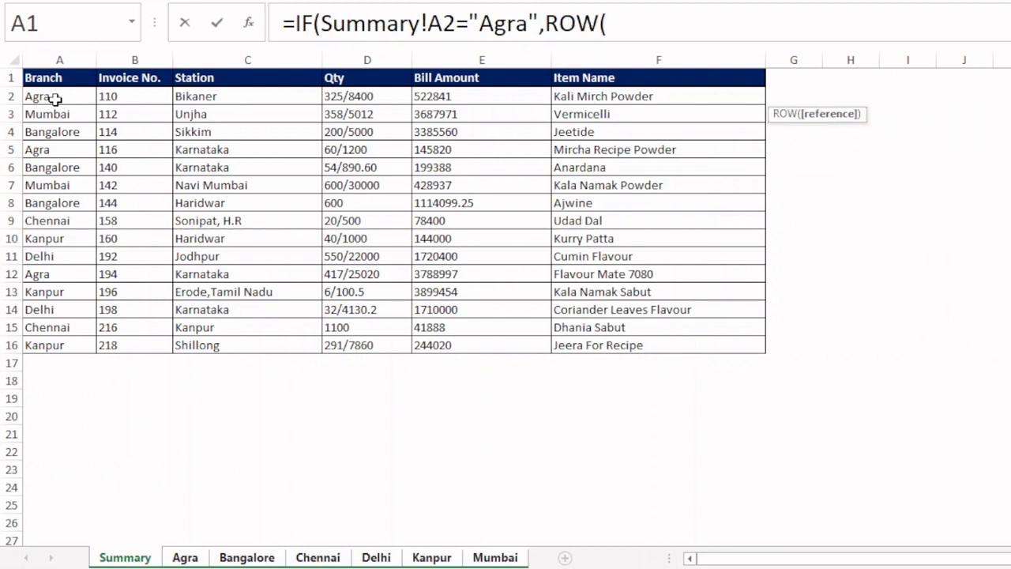
text())
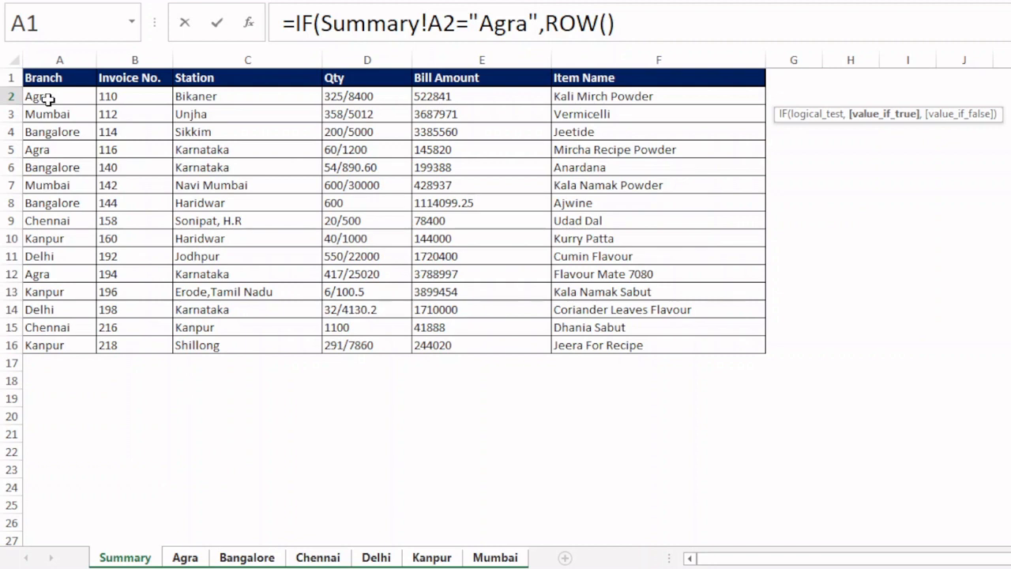
text(,)
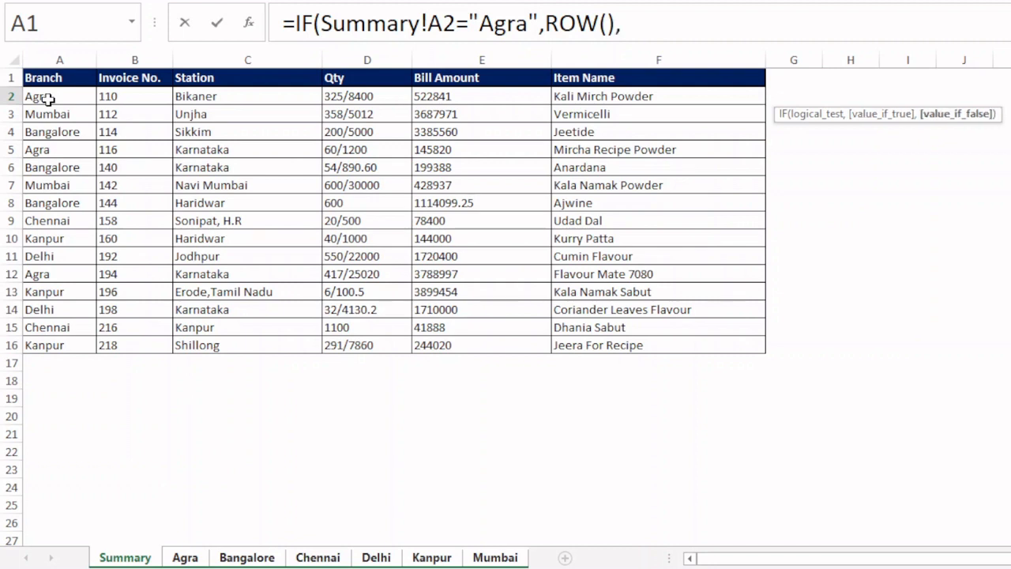
text(""))
key(Return)
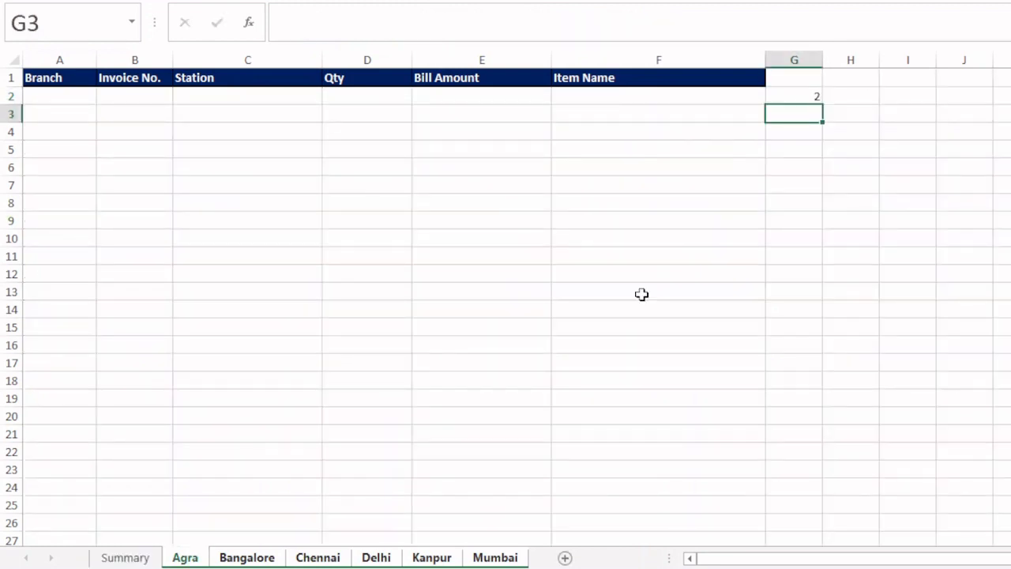
- Review the IF formula in G2 and fill it down column G to row 26 on the grouped sheets
click(796, 97)
key(F2)
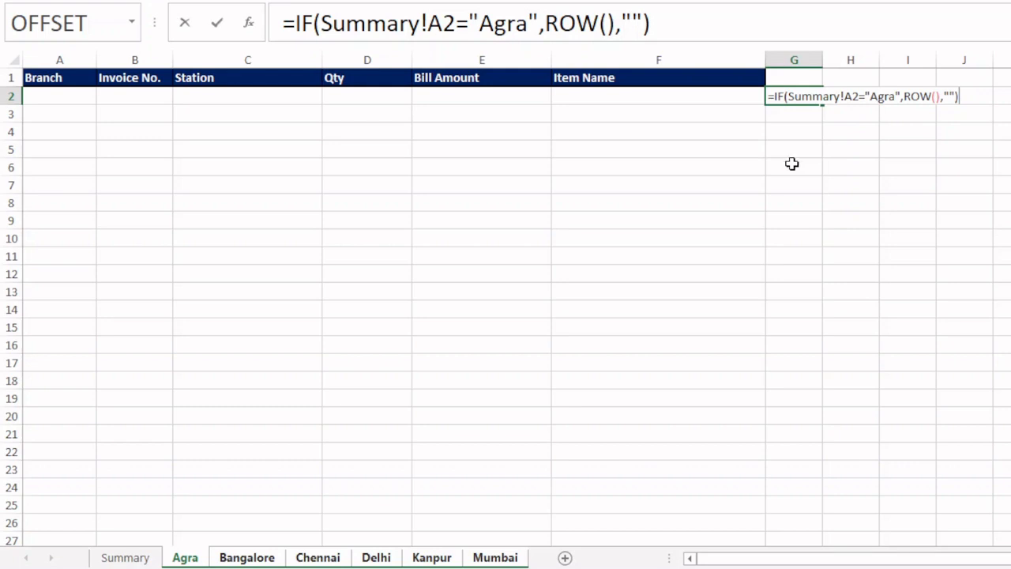
key(Return)
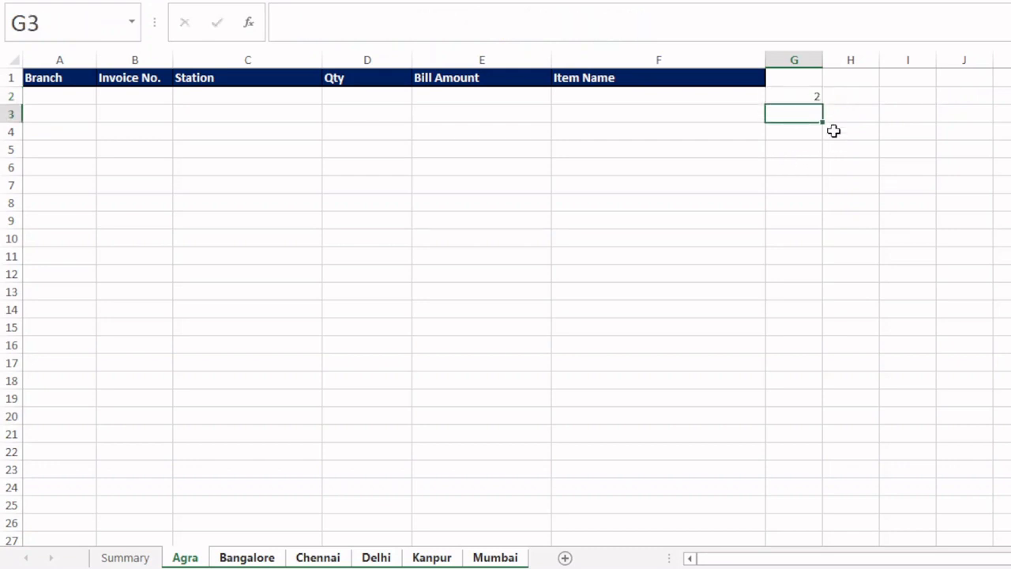
click(810, 96)
drag(822, 104, 809, 528)
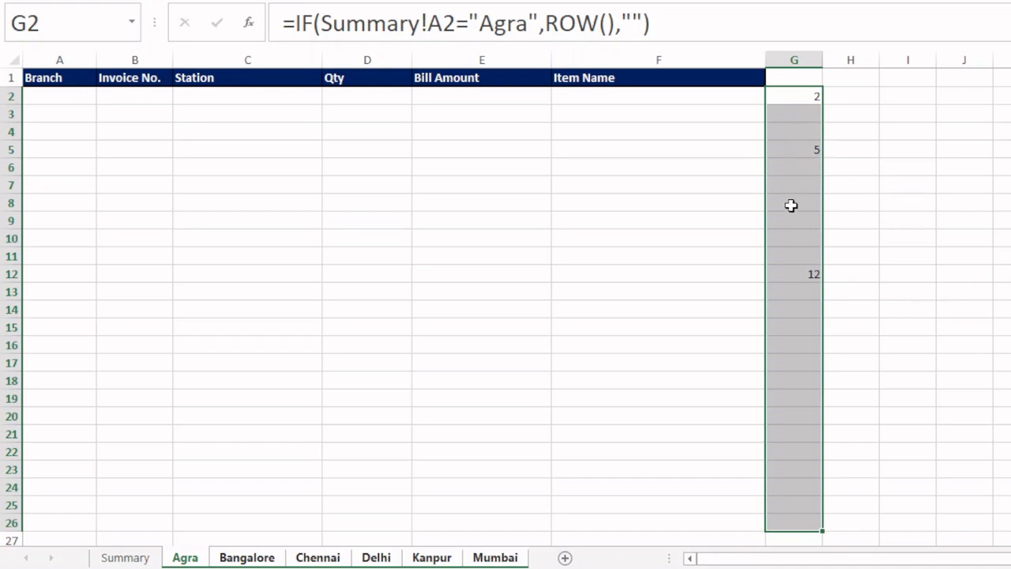
- Begin a SMALL formula in H2 with the absolute range $G$2:$G$27 as its array
click(853, 96)
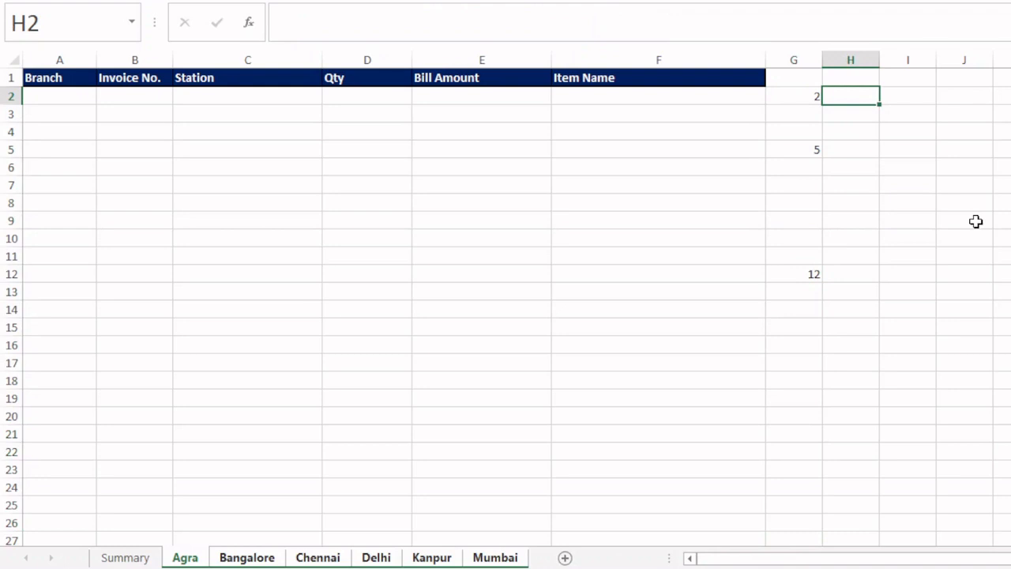
text(=sma)
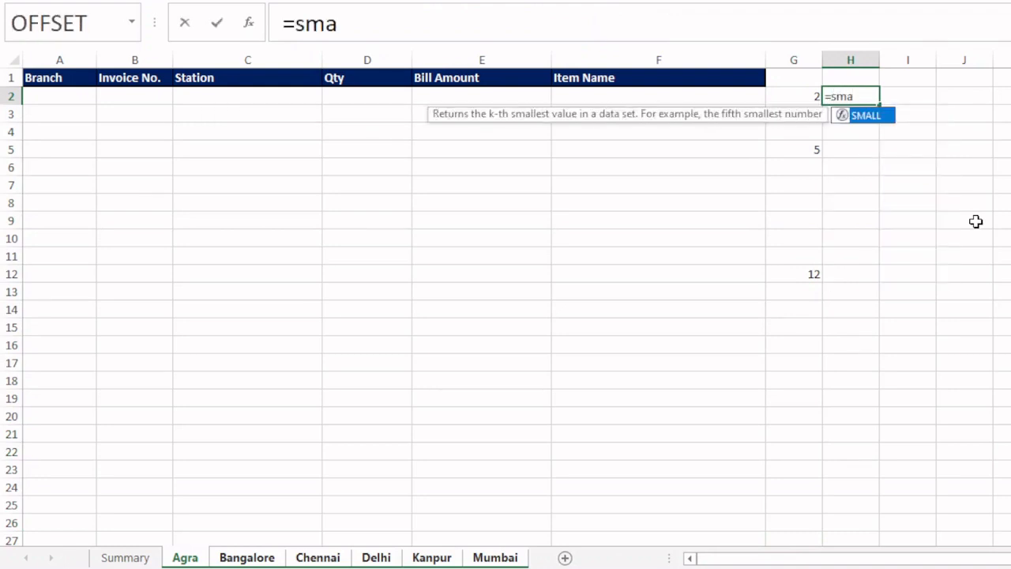
text(l)
key(Tab)
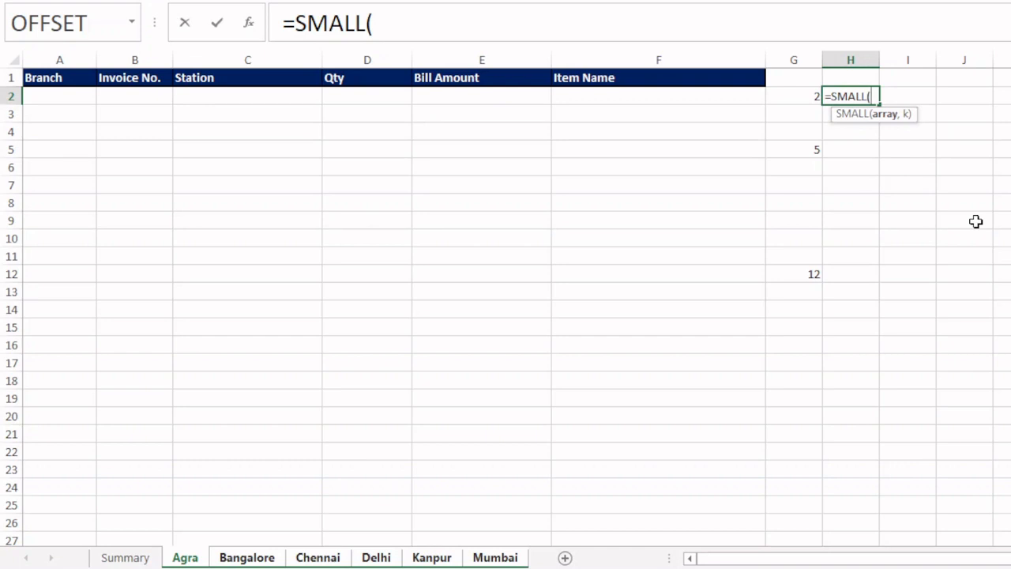
key(BackSpace)
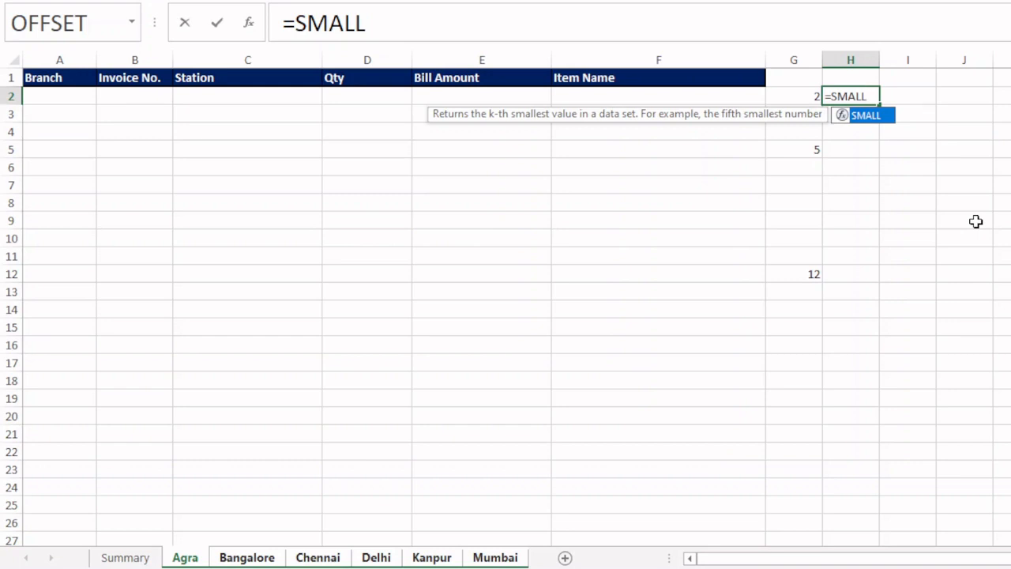
text(()
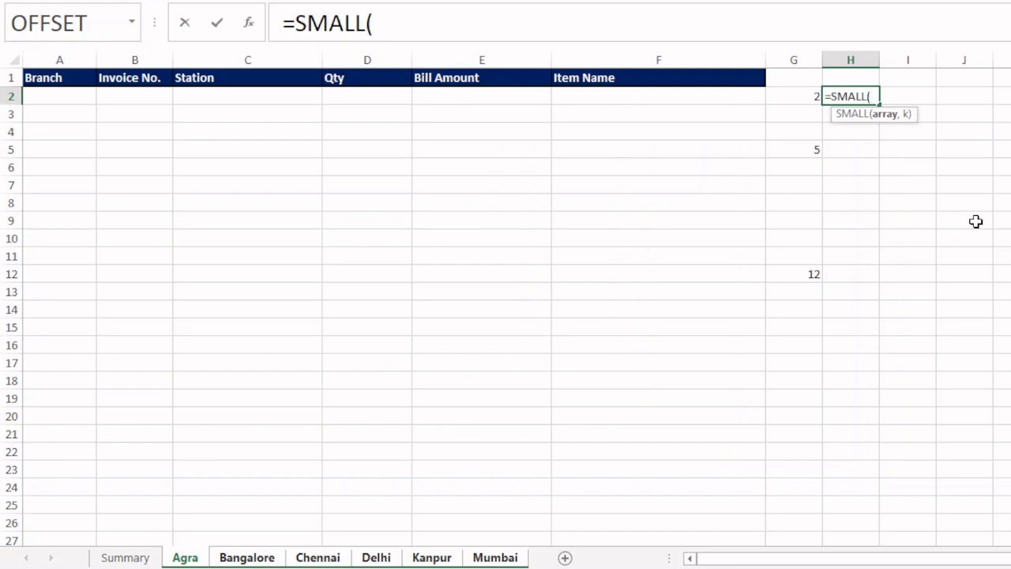
click(796, 95)
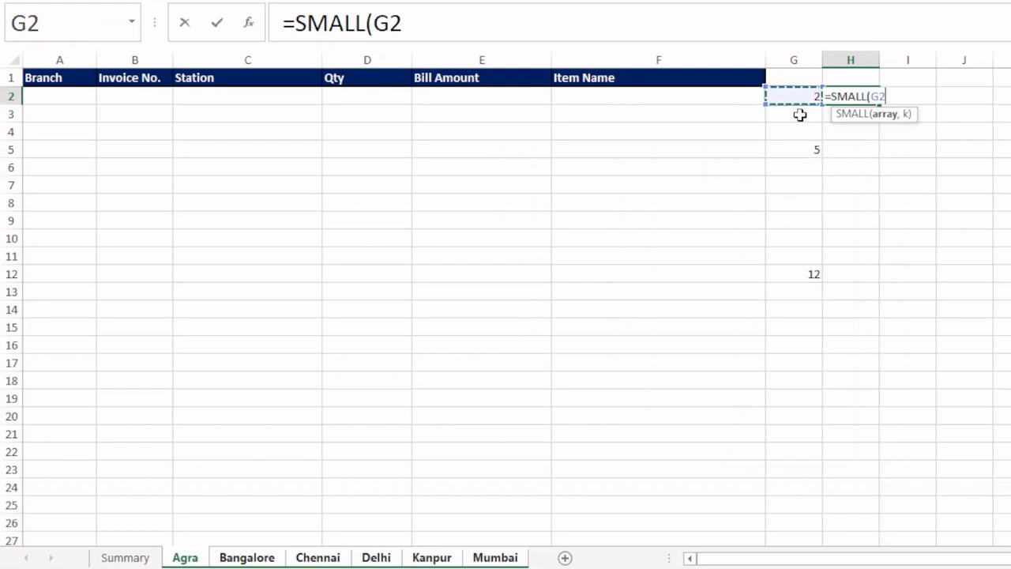
drag(800, 114, 804, 525)
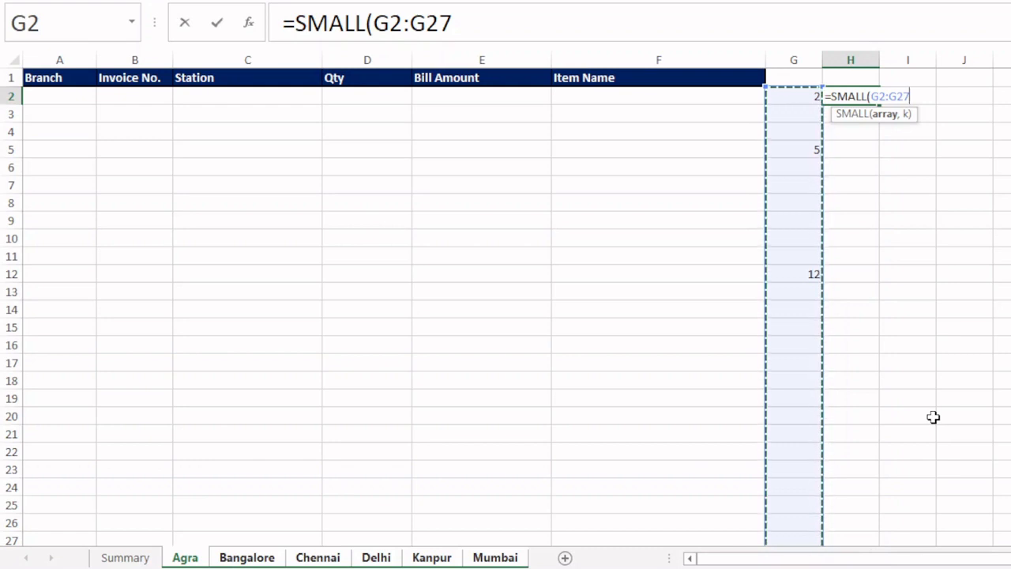
key(F4)
text(,)
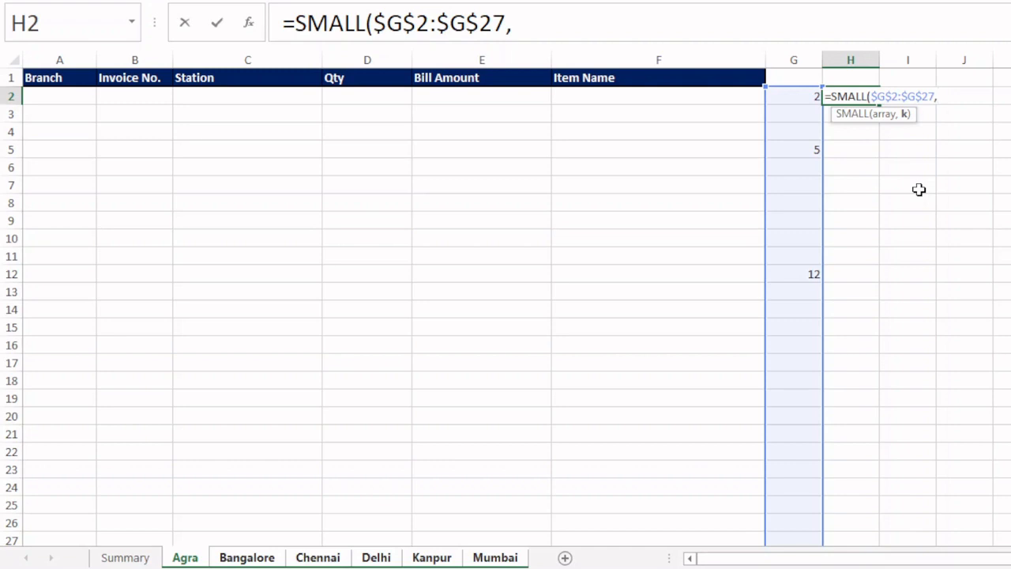
- Complete the H2 SMALL formula with ROW()-1 as the k argument
text(row)
key(Tab)
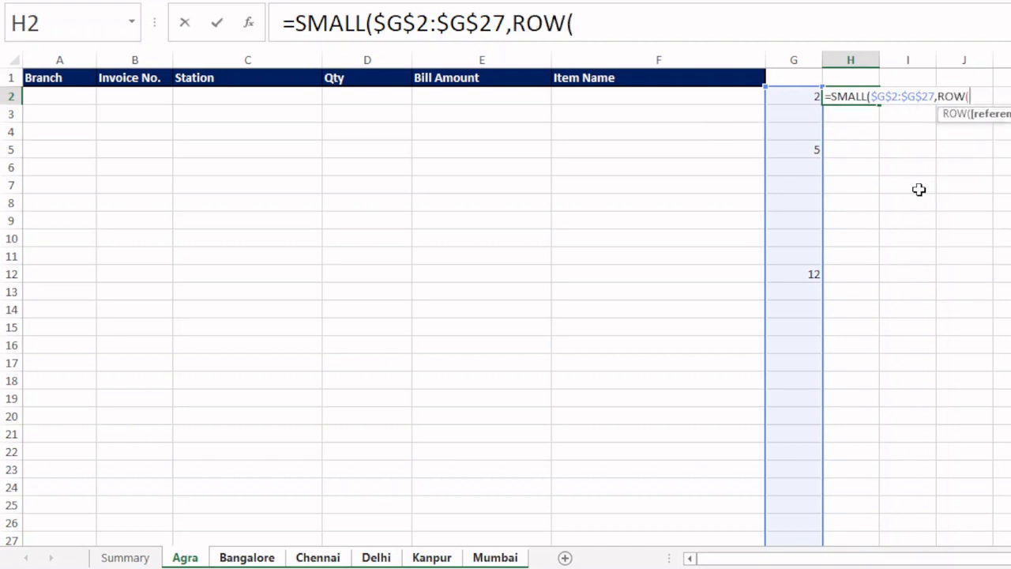
text())
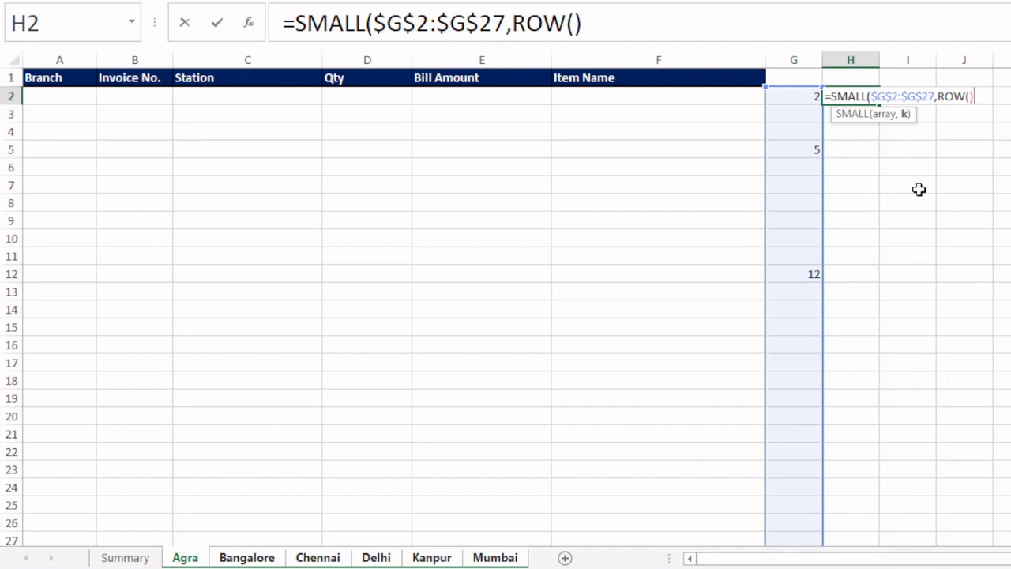
text(-1))
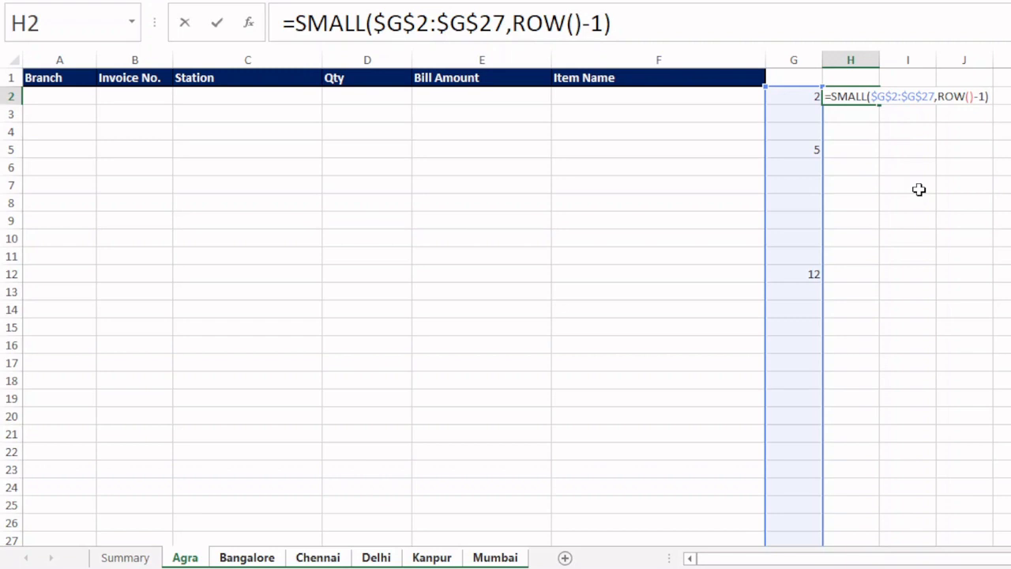
key(Return)
- Fill the SMALL formula from H2 down column H to at least row 27
click(870, 97)
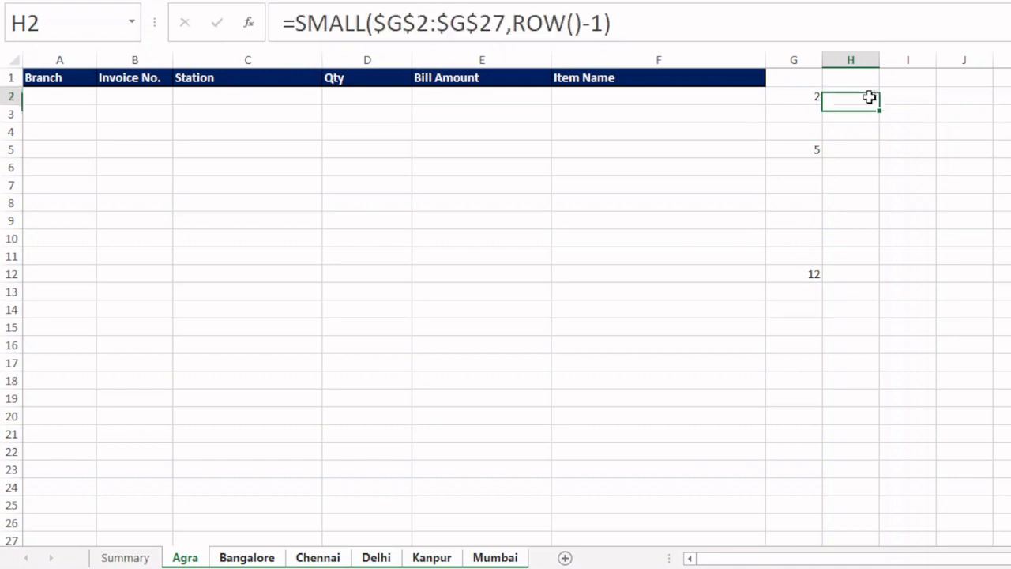
drag(878, 110, 884, 534)
scroll(772, 112, up, 1)
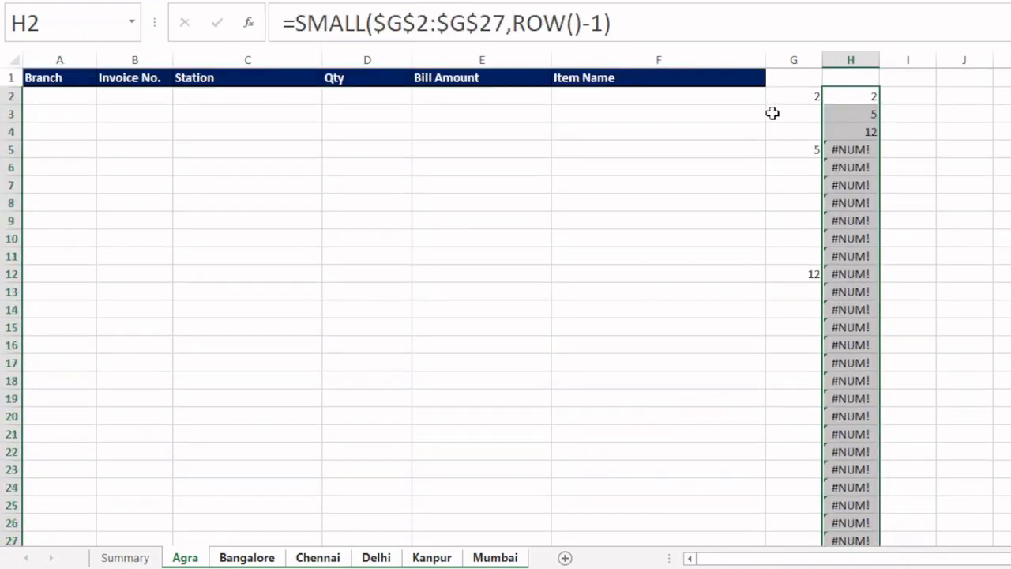
- Wrap the H2 SMALL formula in IFERROR with "" as the error value and refill it down column H
click(848, 97)
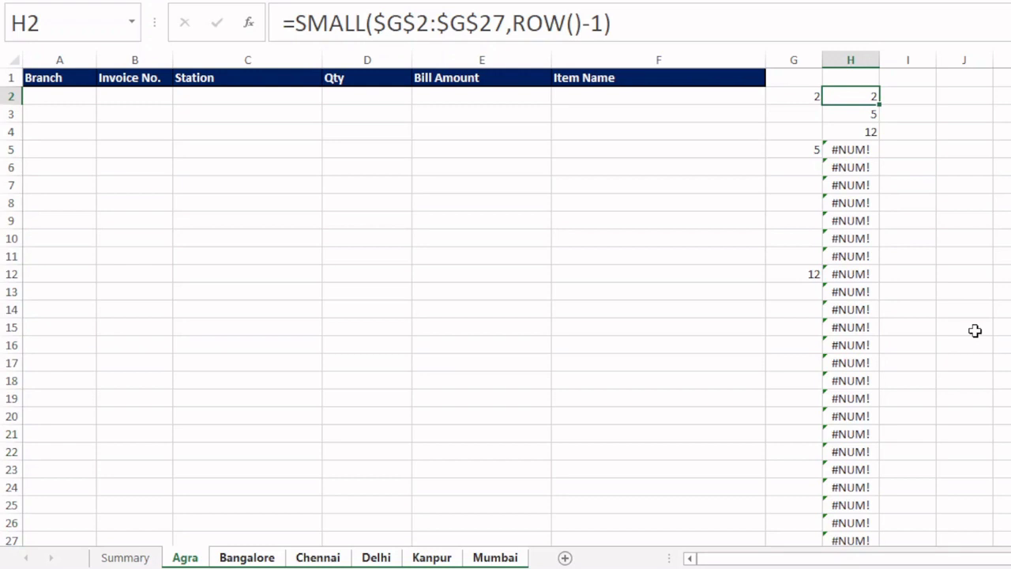
key(F2)
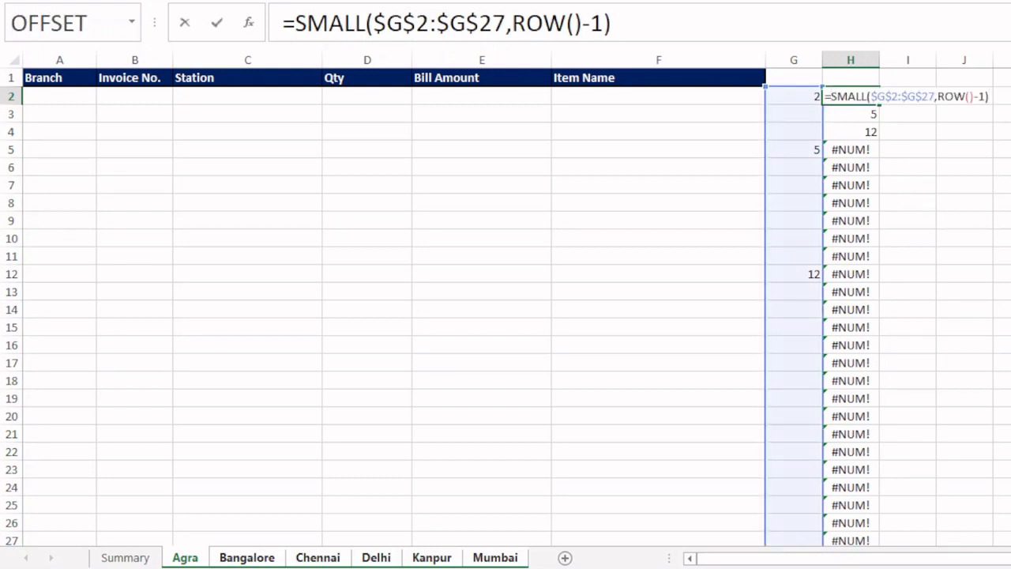
text(iferro)
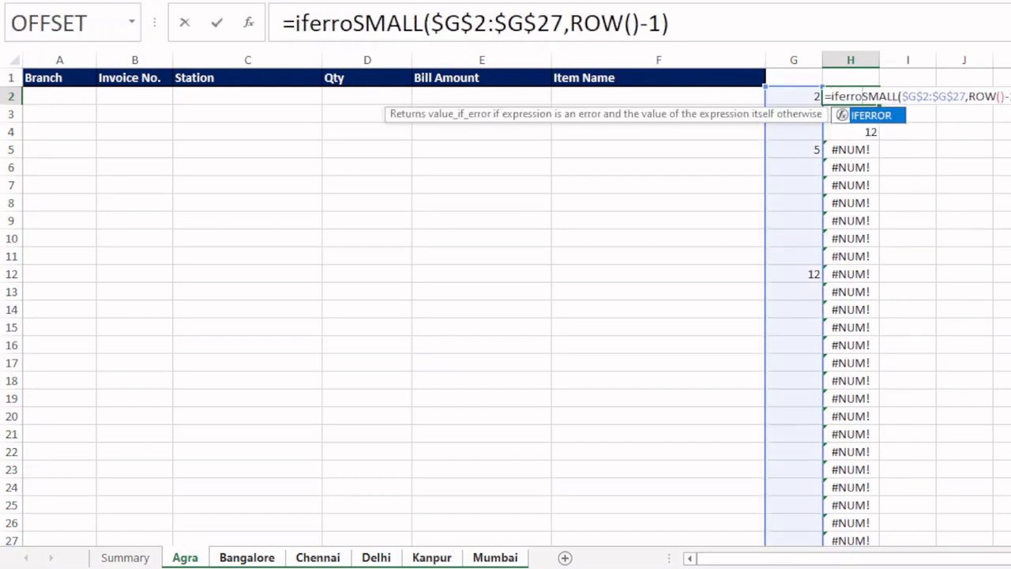
key(Tab)
click(735, 30)
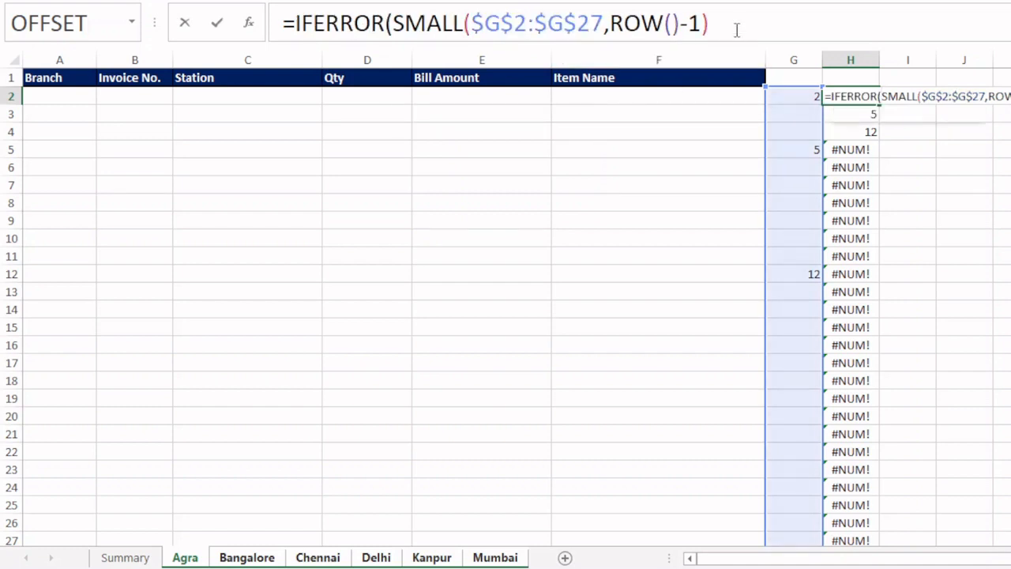
text(,"")
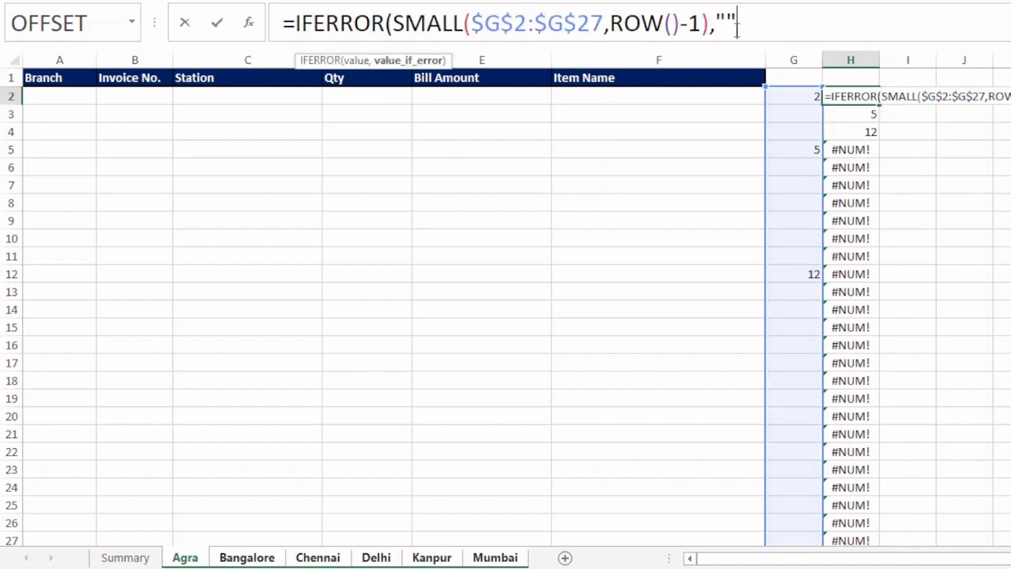
text())
key(Return)
click(867, 96)
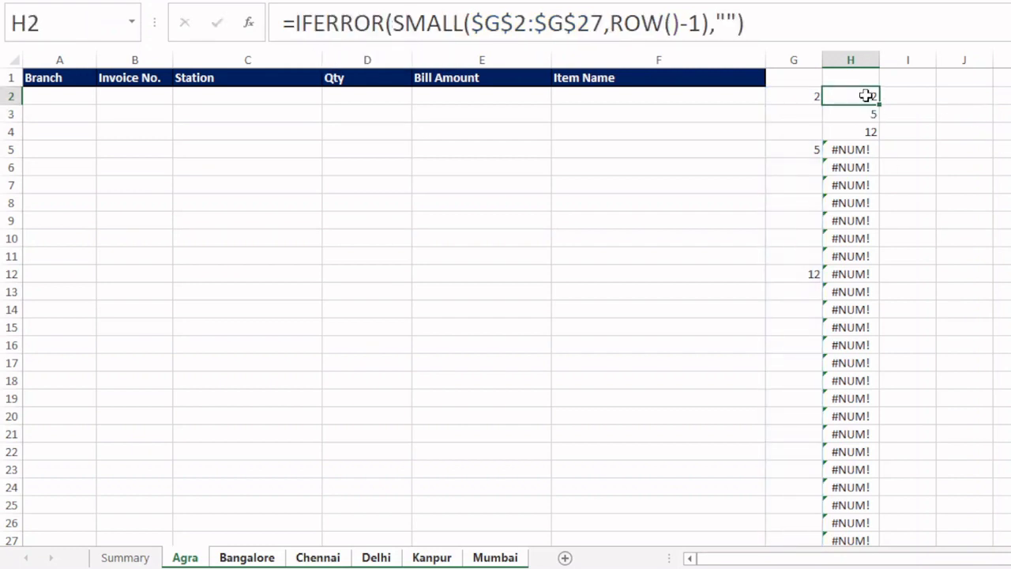
double_click(879, 104)
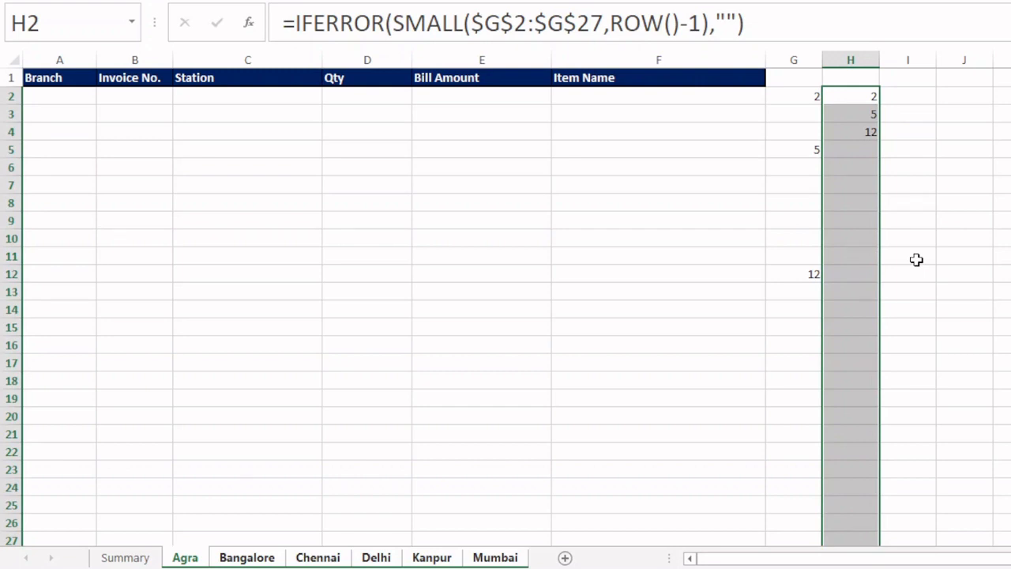
- Compare the formulas in G2, G5 and G12 with the one in H2 on the Agra sheet
click(803, 97)
click(809, 151)
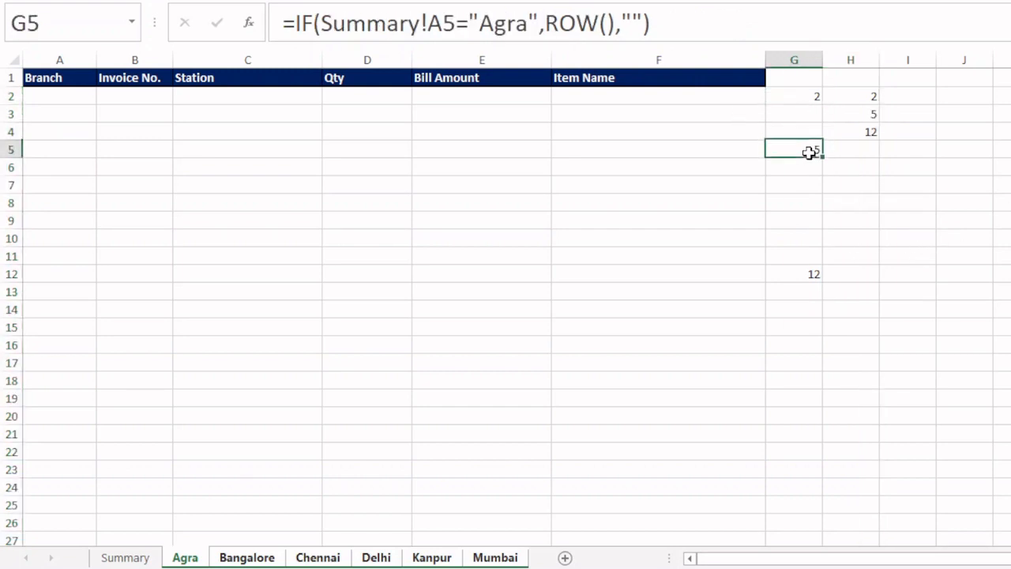
click(799, 273)
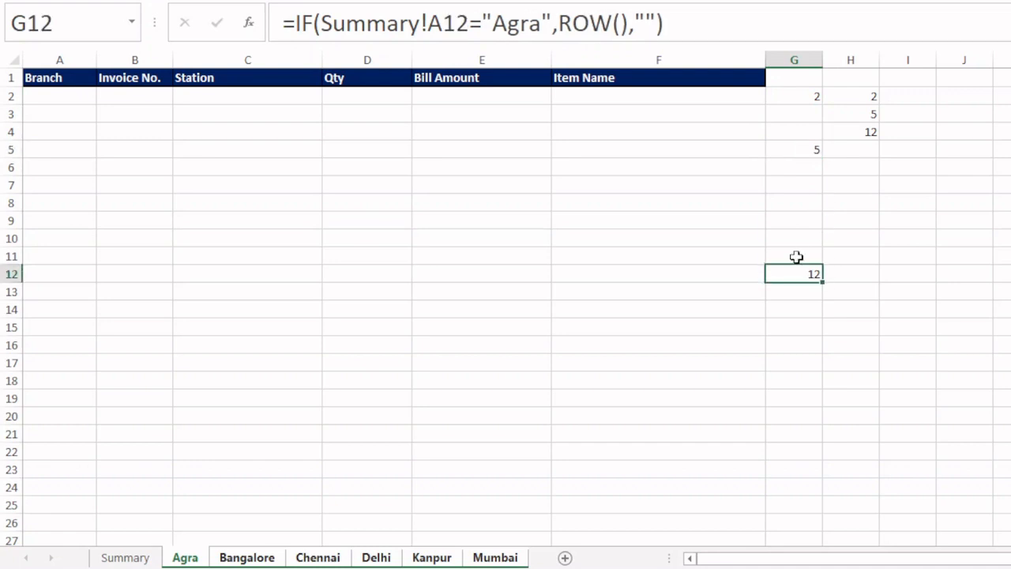
click(857, 97)
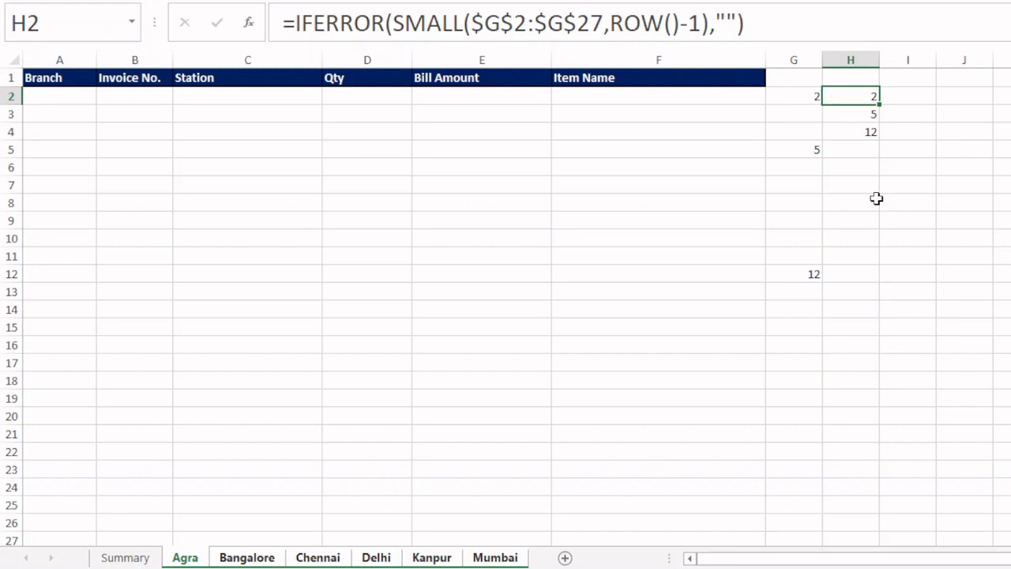
- Check columns G and H on each branch sheet from Bangelore to Mumbai and on Agra
click(128, 557)
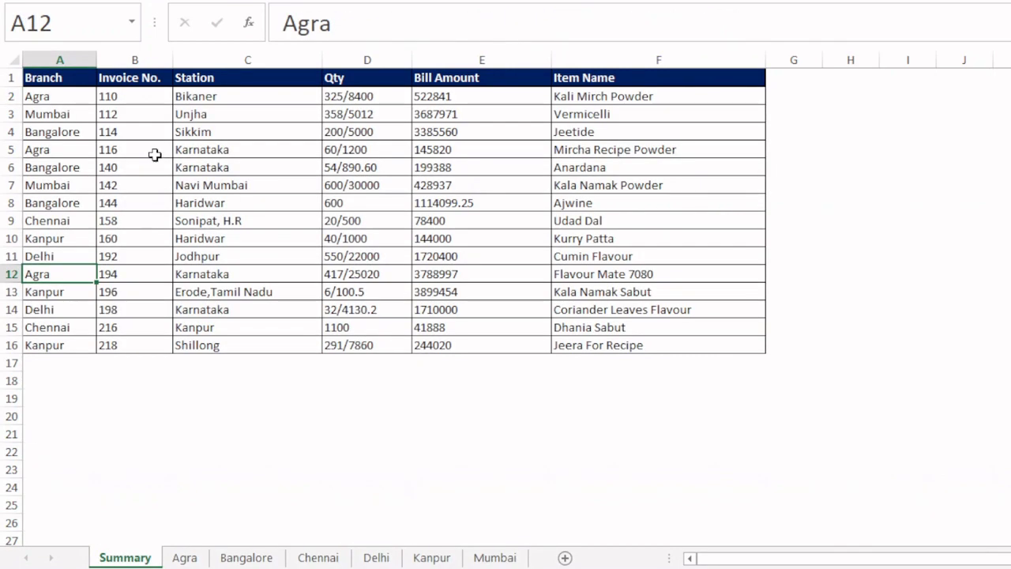
click(237, 558)
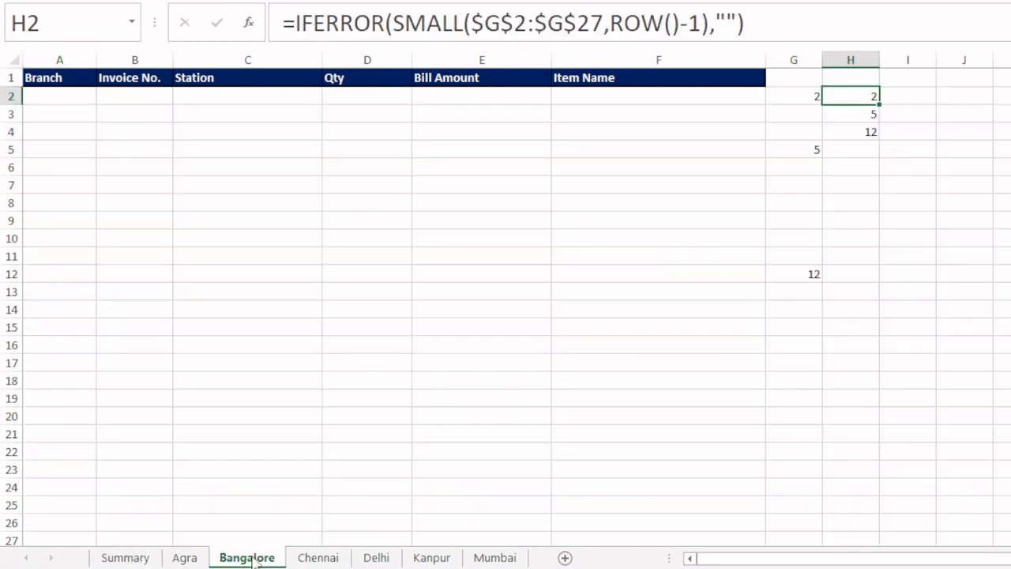
click(308, 559)
click(376, 557)
click(431, 557)
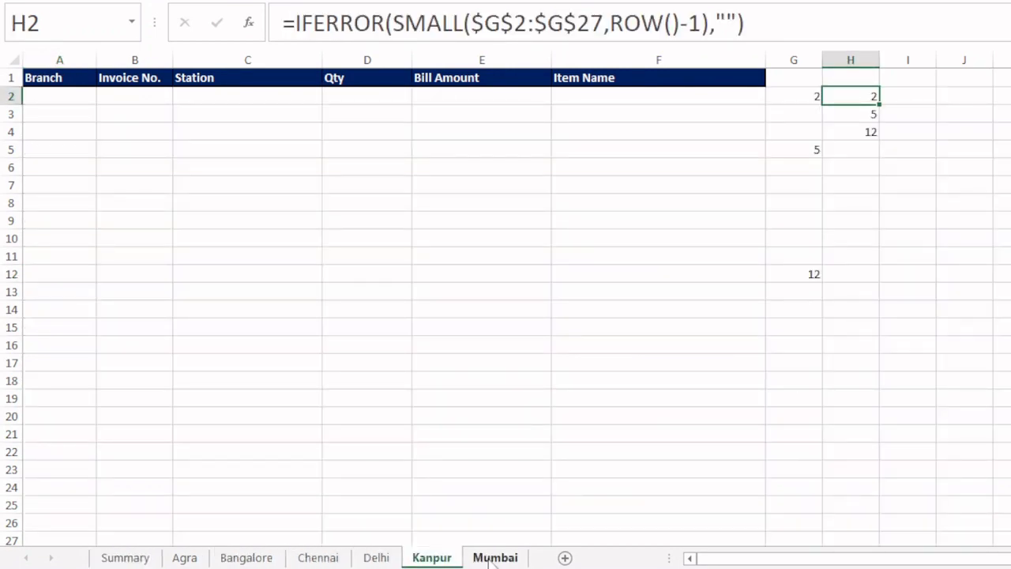
click(494, 558)
click(185, 557)
- Examine rows 2, 5 and 12 of the Summary sheet and the Branch, Invoice No. and Station fields in row 2
click(124, 557)
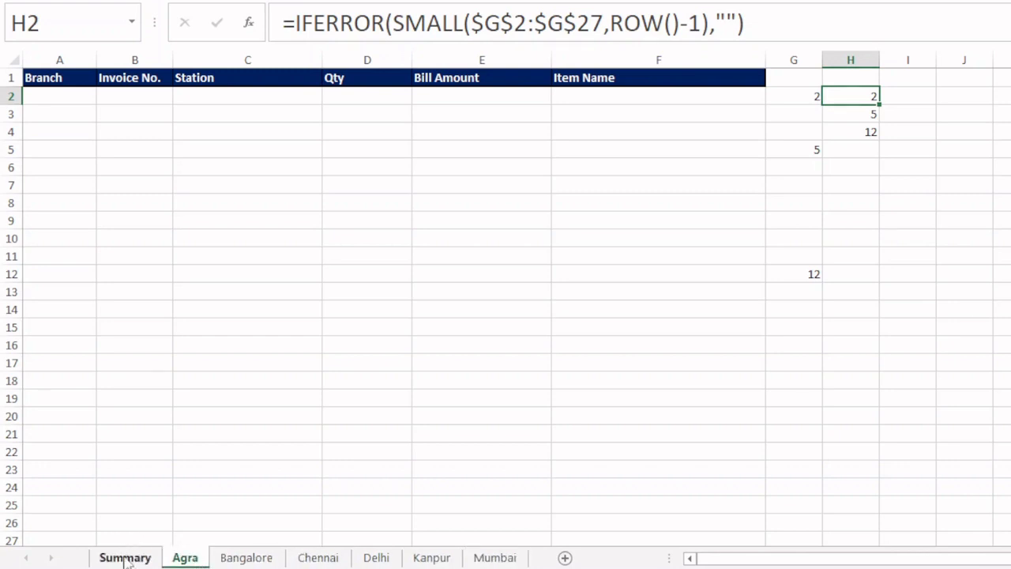
click(11, 95)
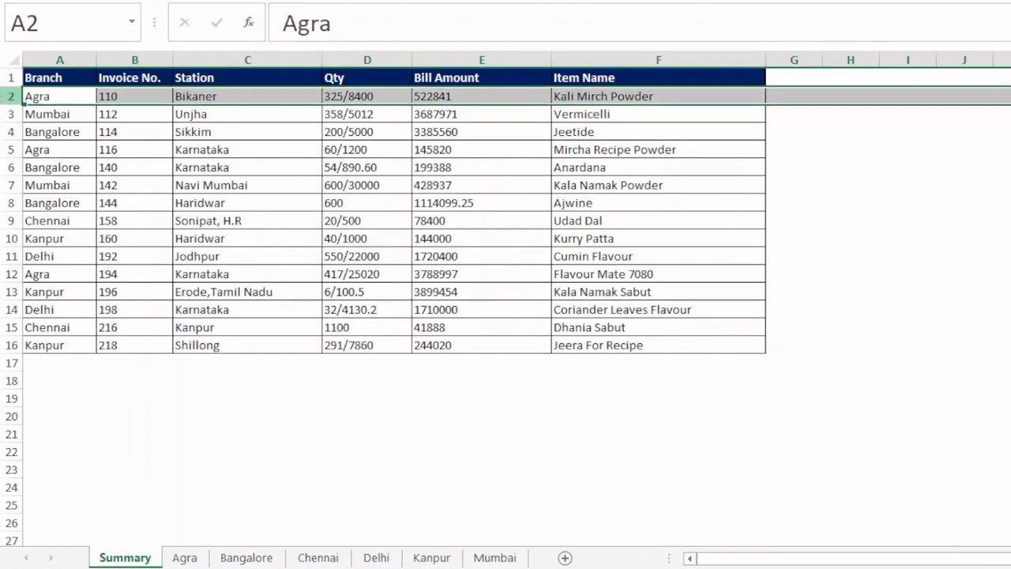
click(6, 149)
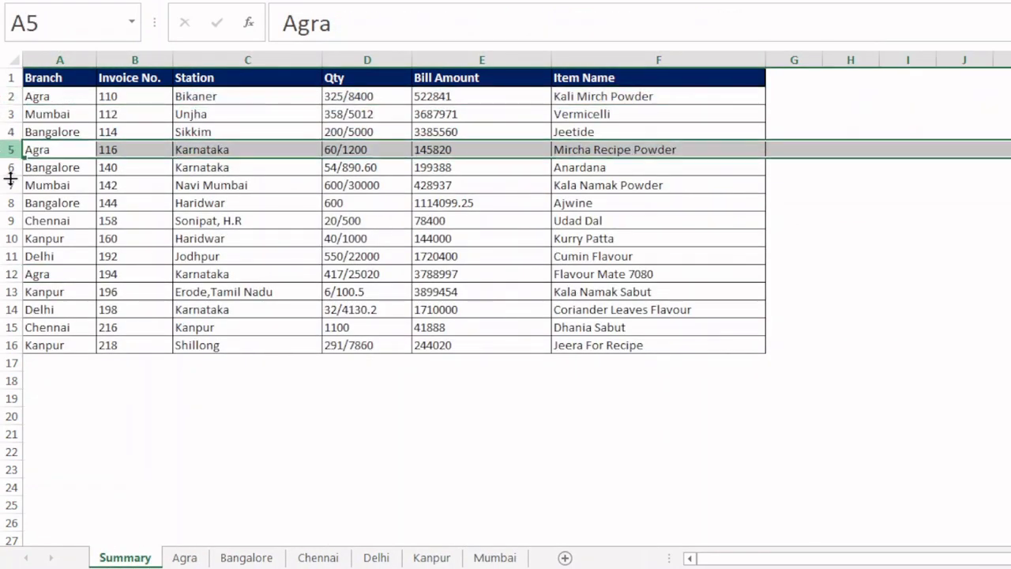
click(11, 269)
click(188, 557)
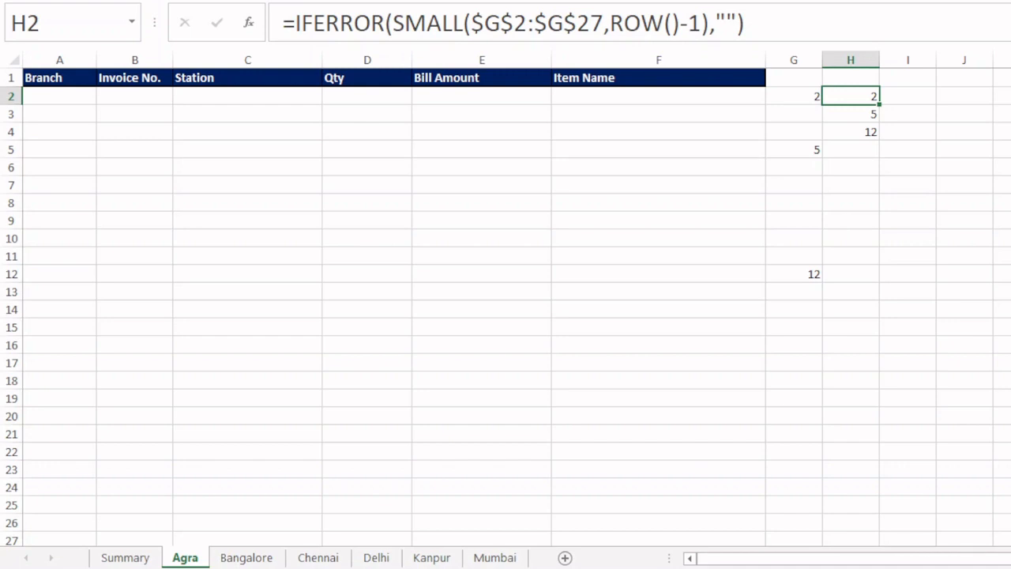
click(125, 557)
click(51, 99)
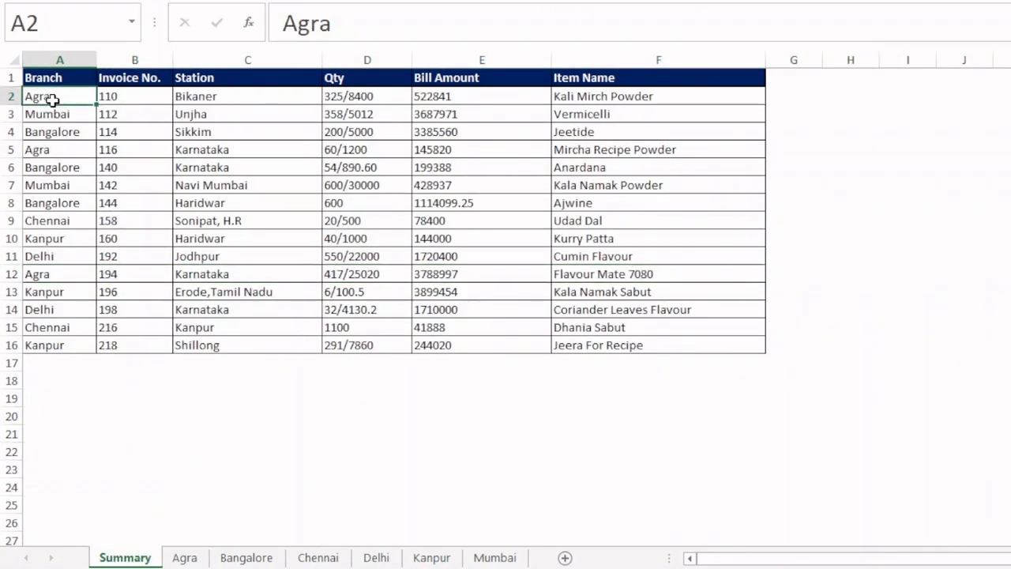
click(138, 99)
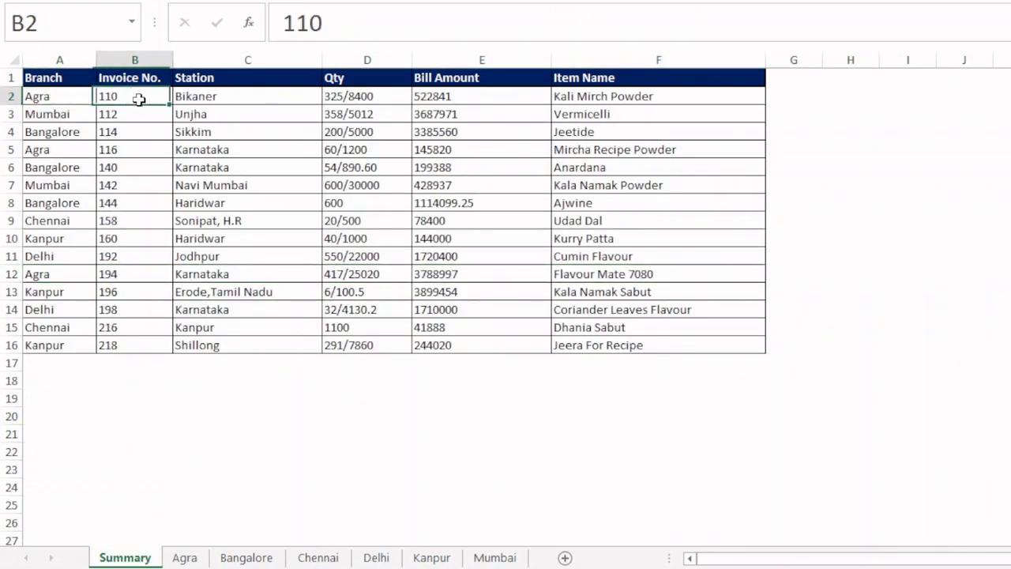
click(209, 100)
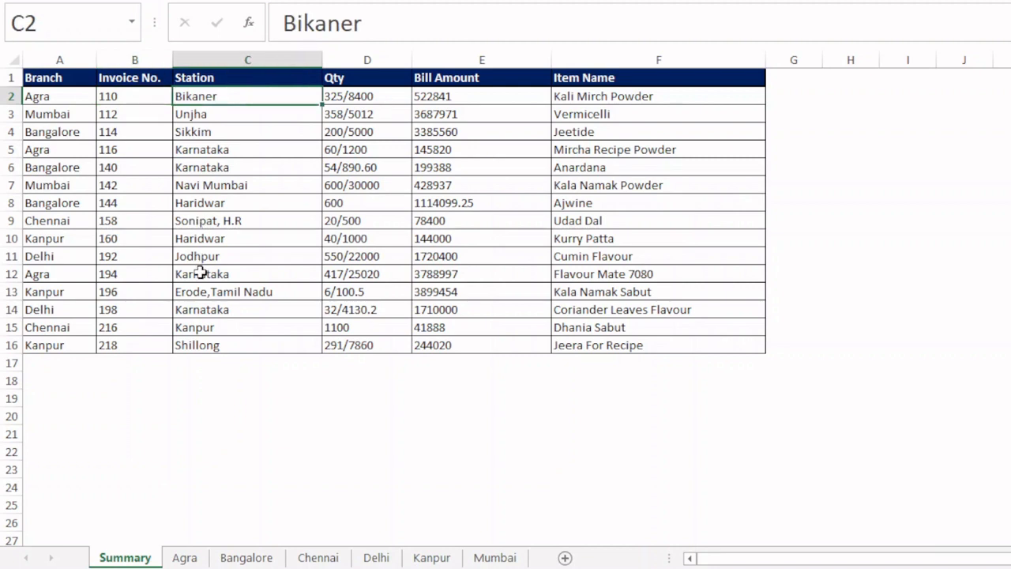
- Group the branch sheets from Agra through Mumbai
click(185, 557)
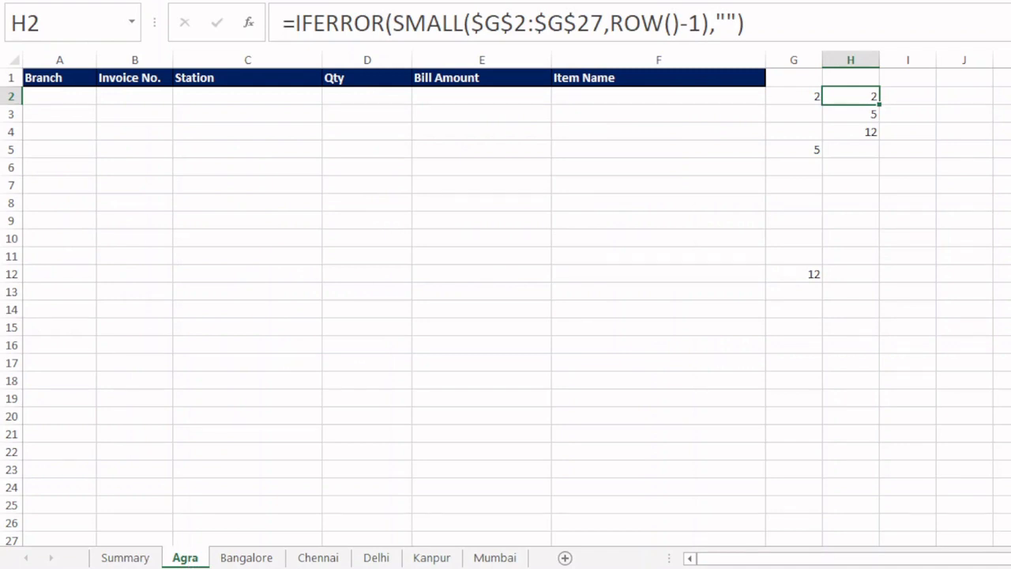
shift+click(492, 557)
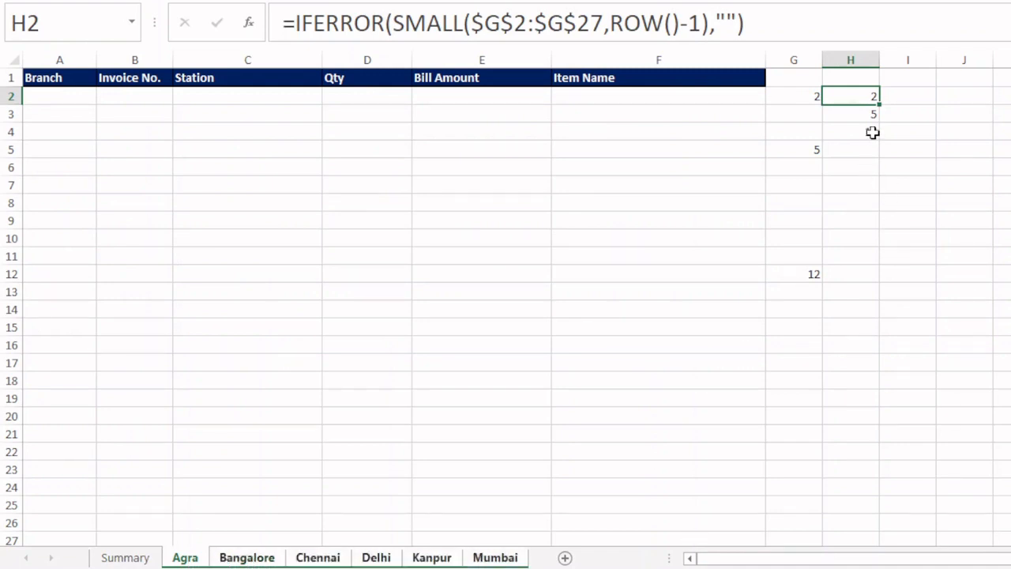
- Try to fill a letter series starting with A from I2 across row 2, and clear the filled cells
click(911, 99)
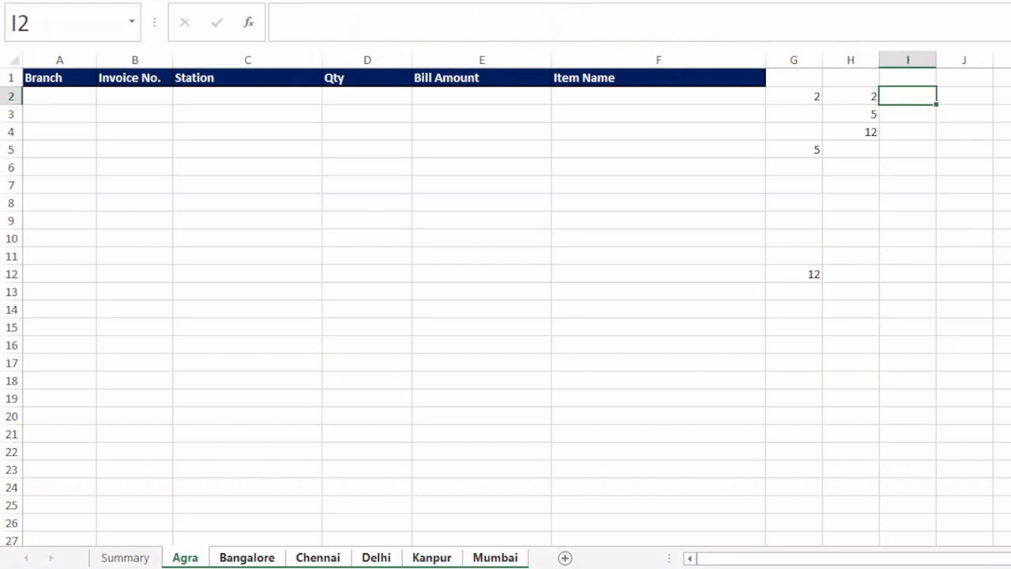
text(a)
key(BackSpace)
text(A)
key(Tab)
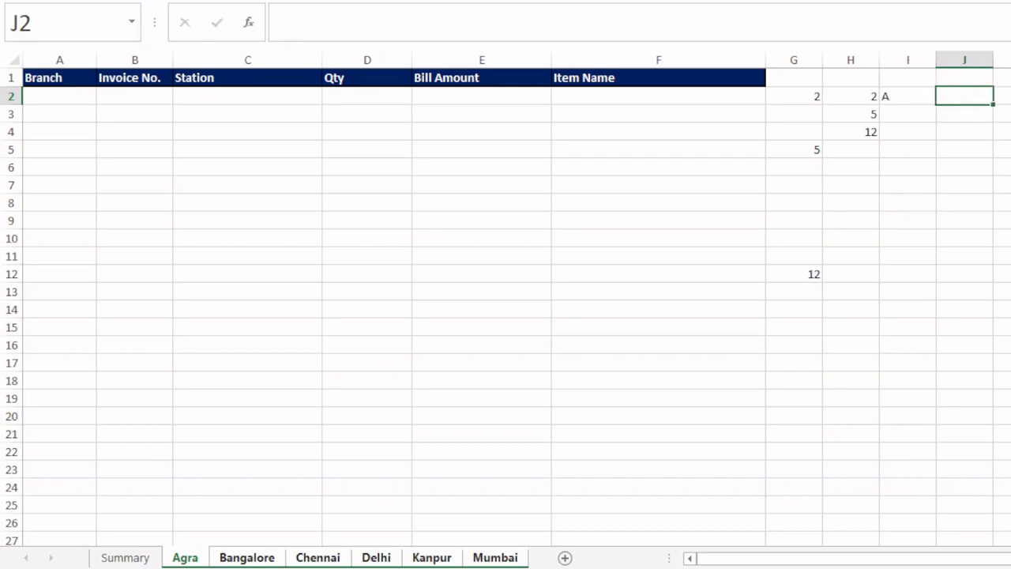
click(921, 95)
drag(936, 103, 1001, 104)
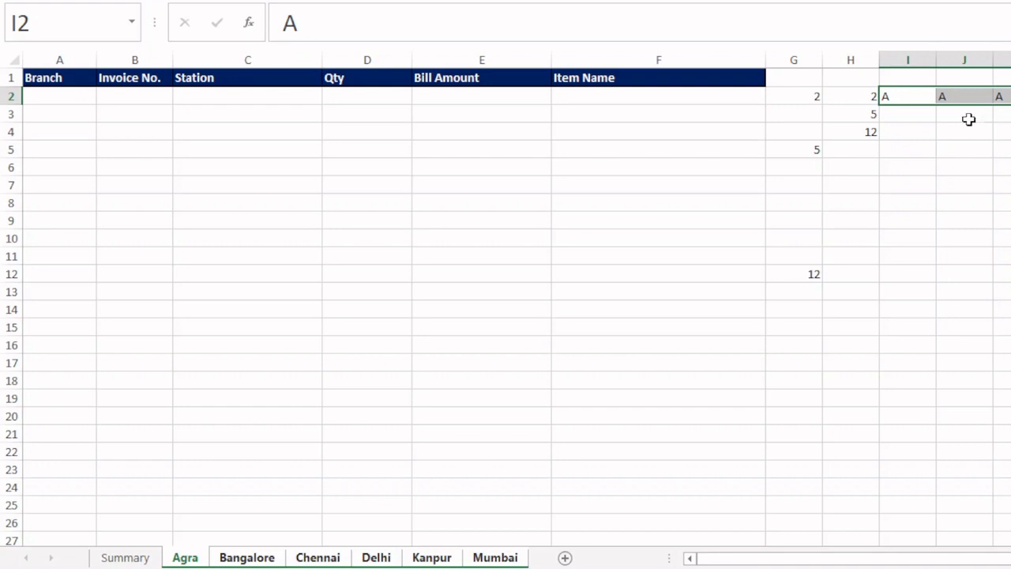
key(Delete)
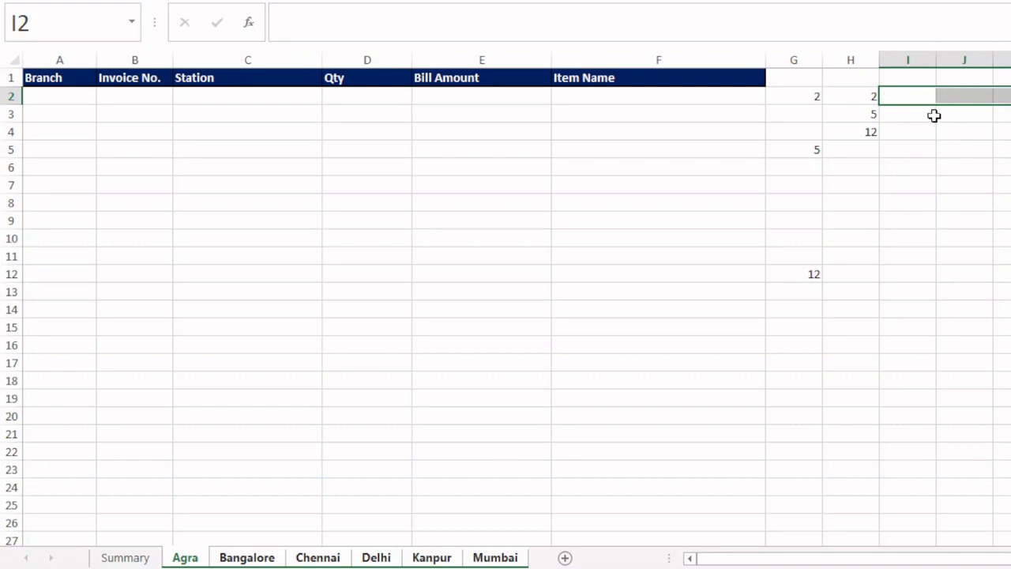
- Enter 65 in I2 and the formula =I2+1 in J2 on the grouped sheets
click(909, 95)
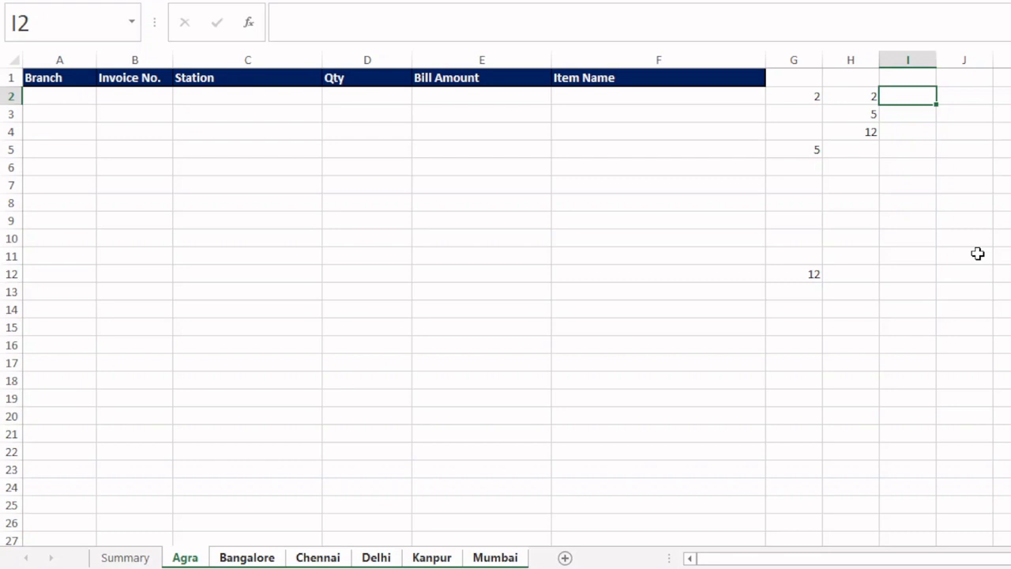
text(65)
key(Return)
key(Up)
key(Right)
text(=)
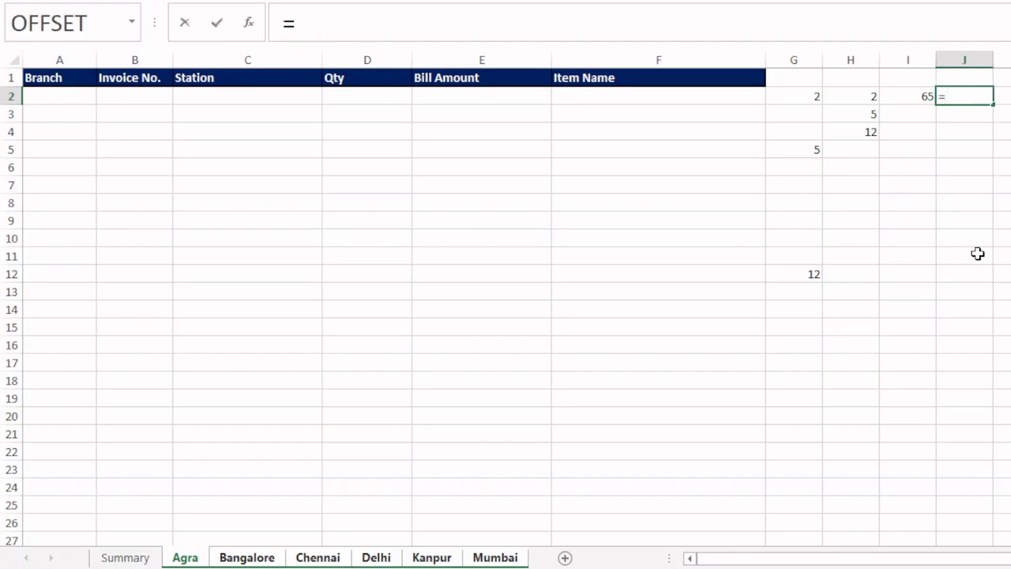
key(Left)
text(+1)
key(Return)
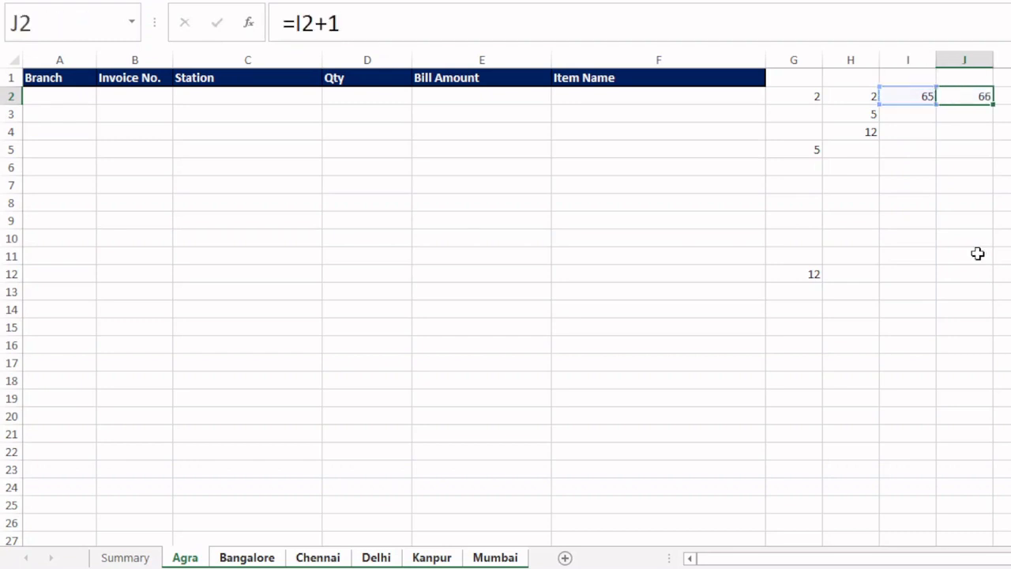
- Fill the J2 increment formula across row 2 to at least column M
key(Up)
key(shift+Right)
key(shift+Right)
key(shift+Right)
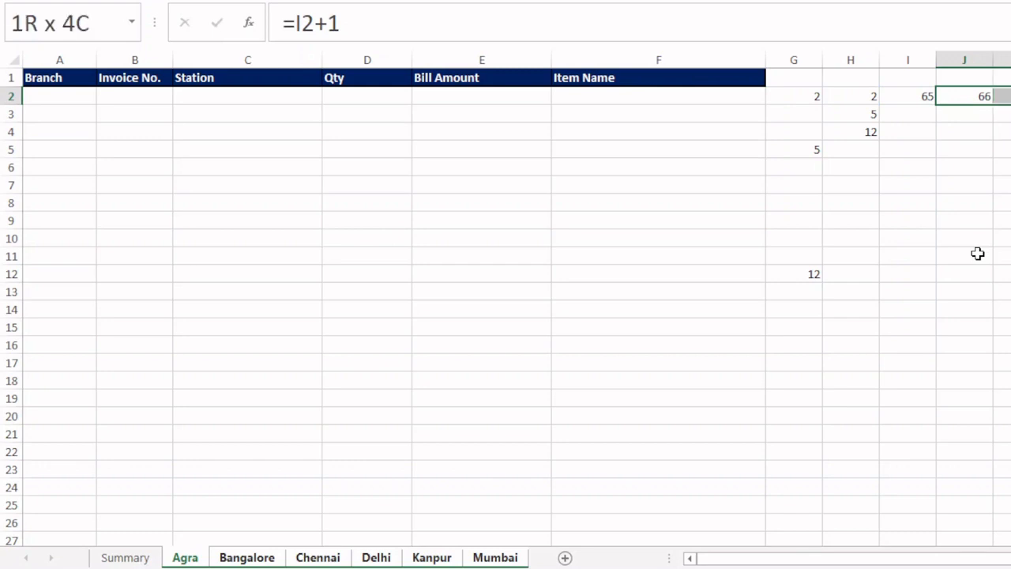
key(ctrl+r)
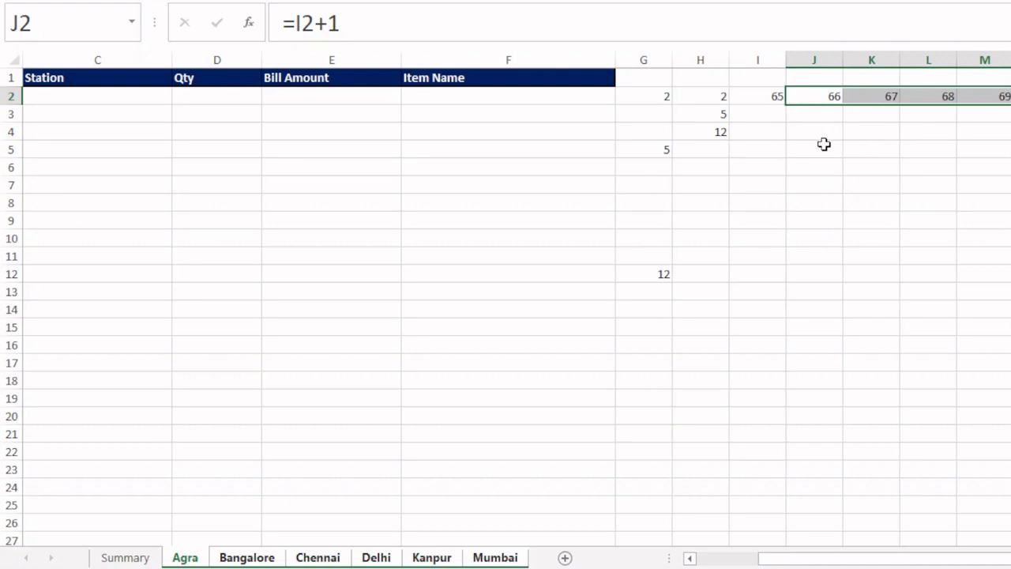
- Enter =CHAR(I2) in I3 on the grouped sheets and fill it across row 3 to at least column M
click(763, 120)
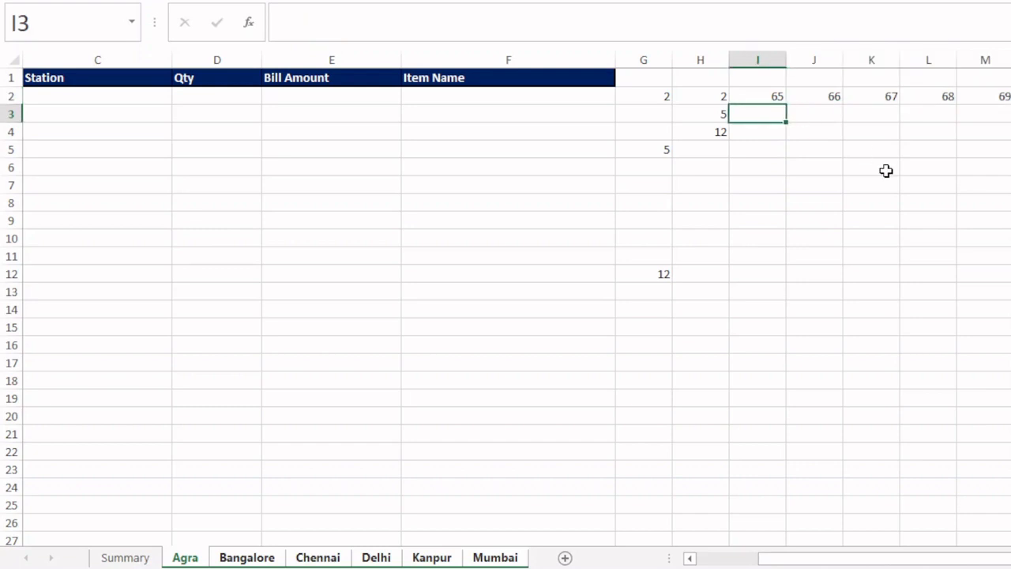
text(=CHAR)
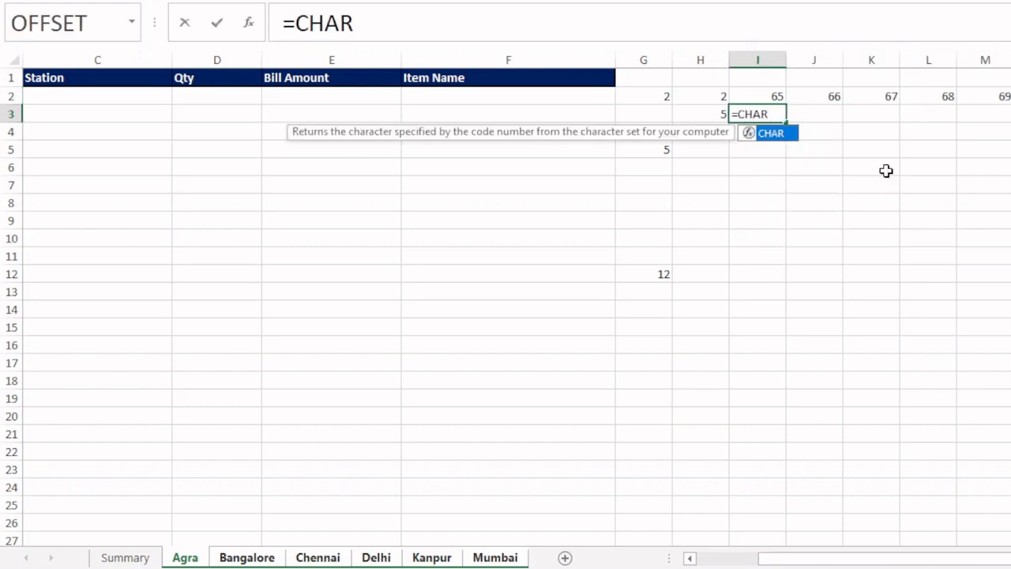
text(()
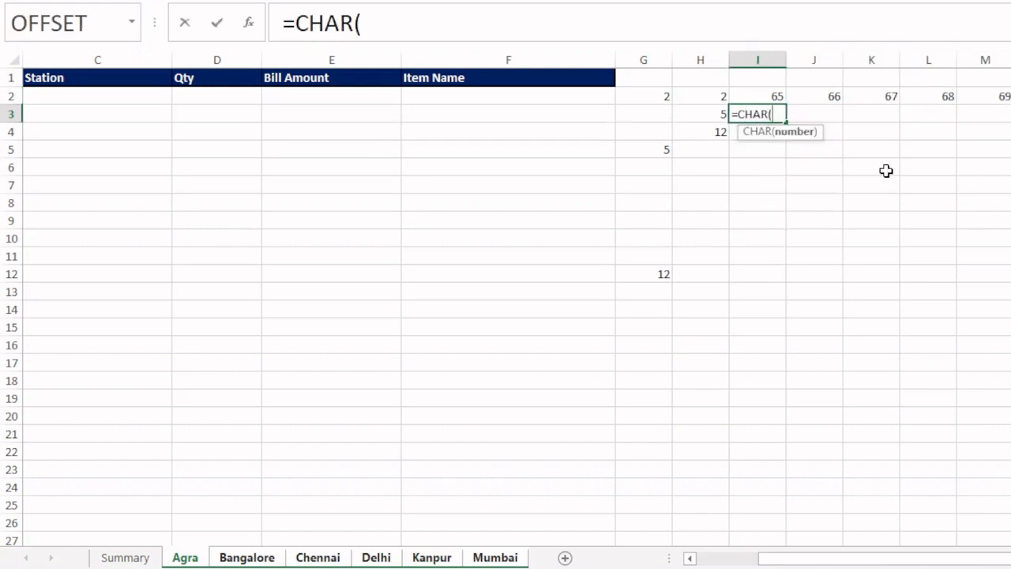
click(767, 95)
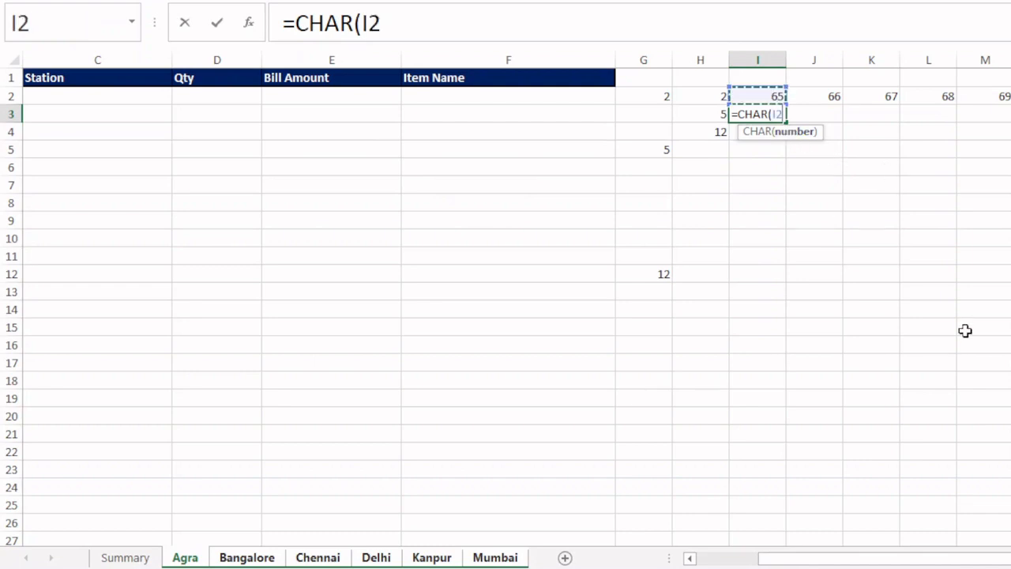
text())
key(Return)
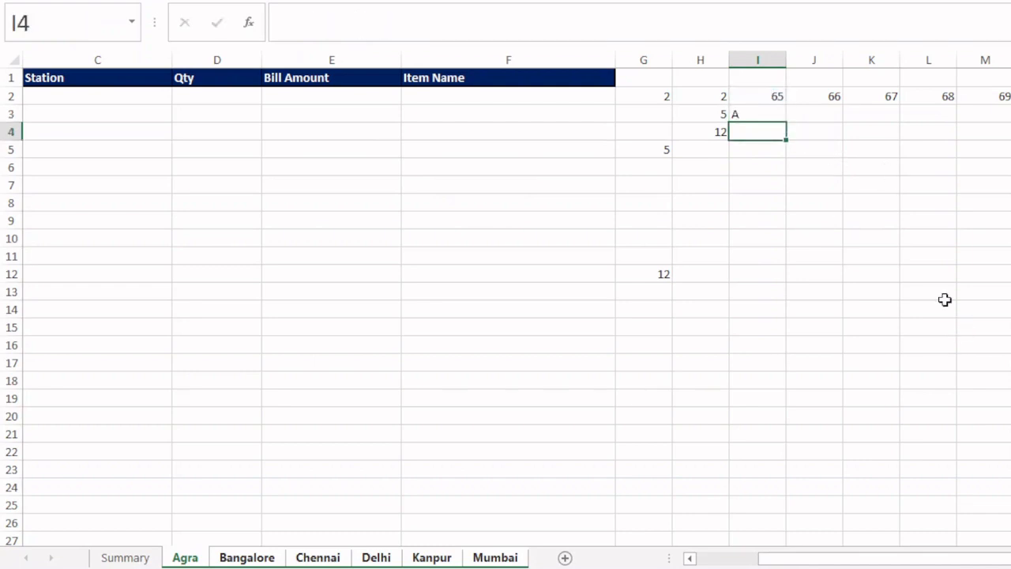
click(771, 112)
drag(785, 122, 1006, 124)
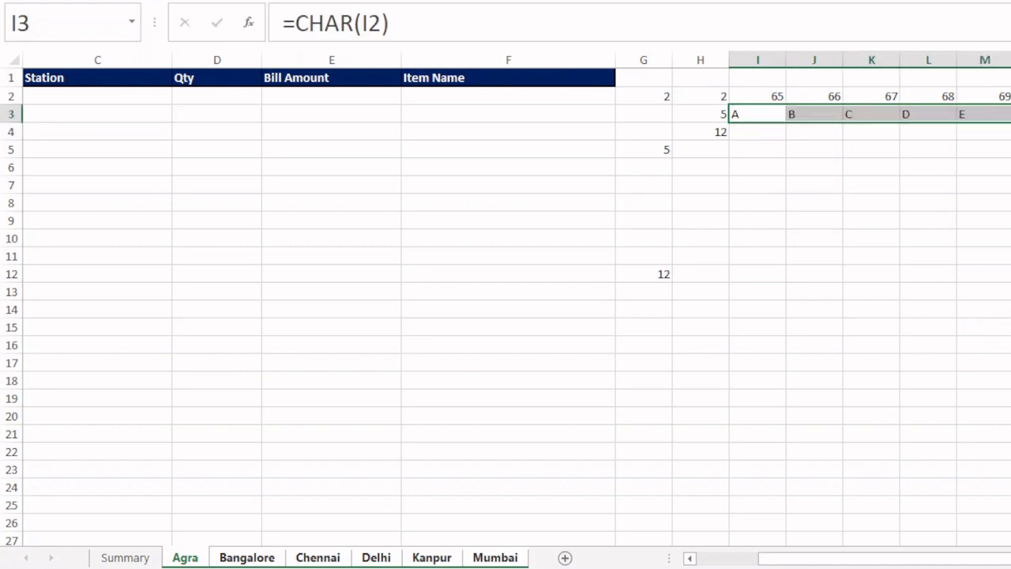
- Examine the filled CHAR formulas in J3 and K3
click(818, 118)
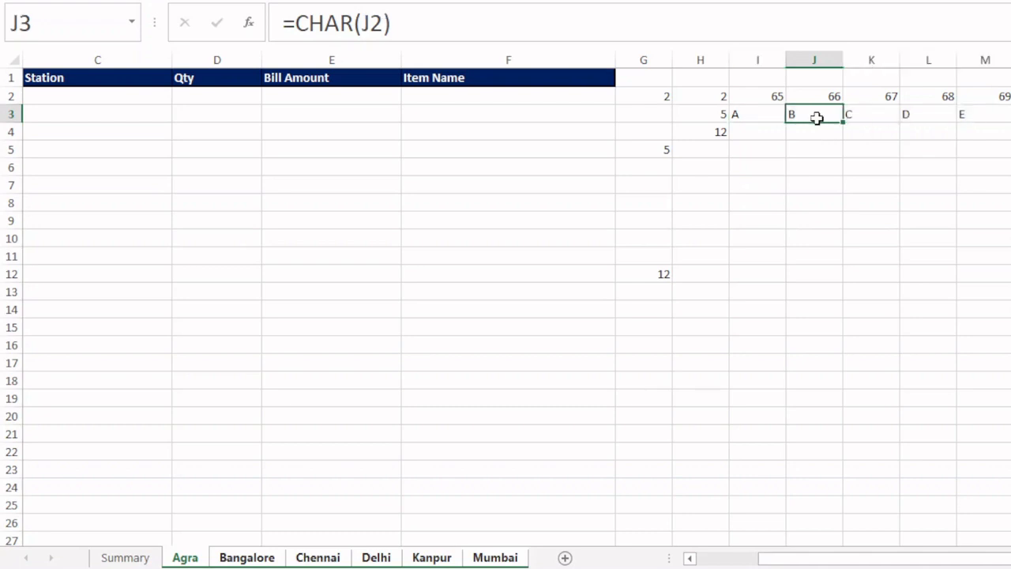
key(F2)
key(Return)
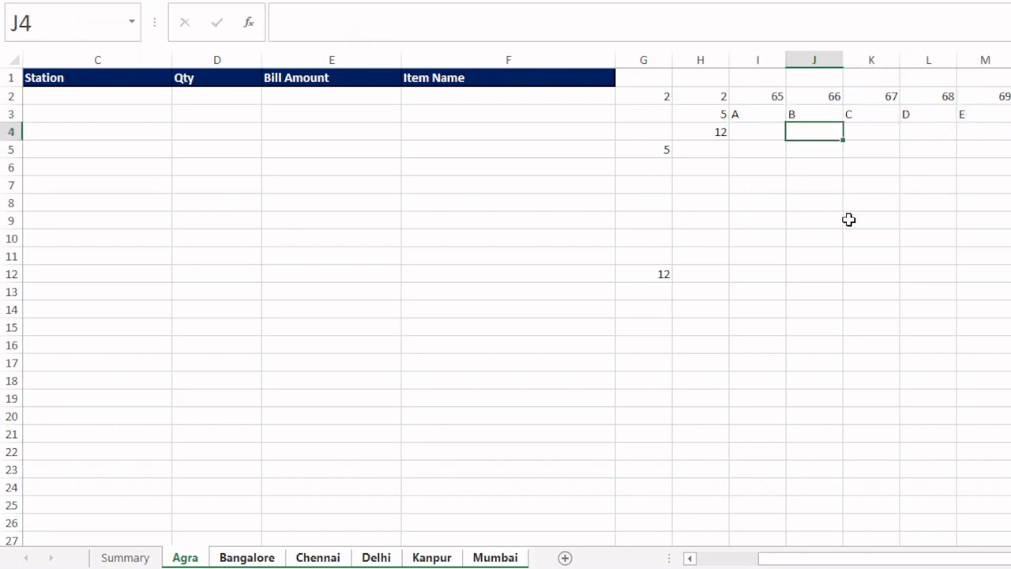
key(Up)
key(Right)
key(F2)
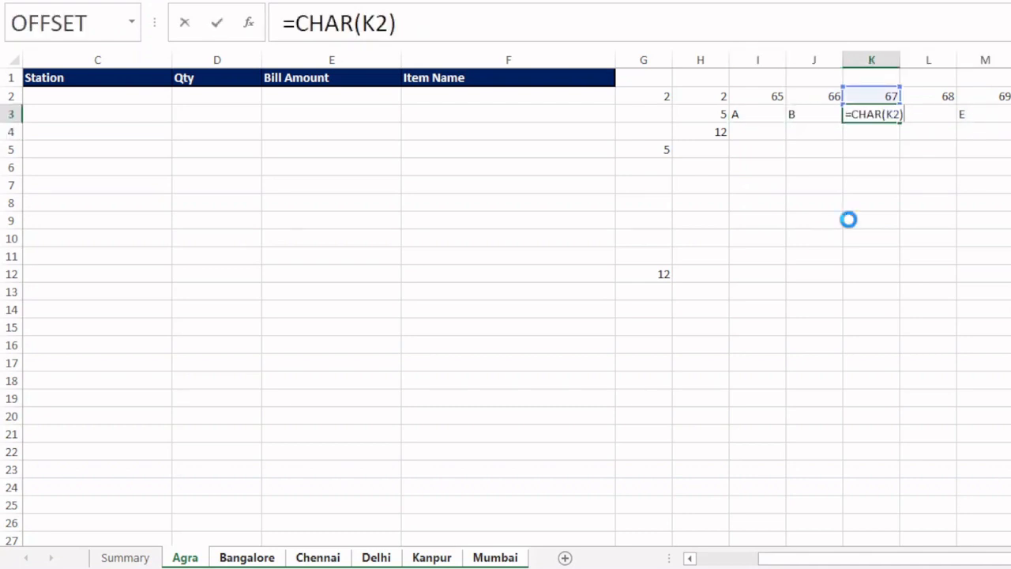
key(Return)
- Copy the row 3 letters as values into row 1 starting at H1, and clear the helper cells in rows 2 and 3 from column I onward
drag(754, 117, 1010, 115)
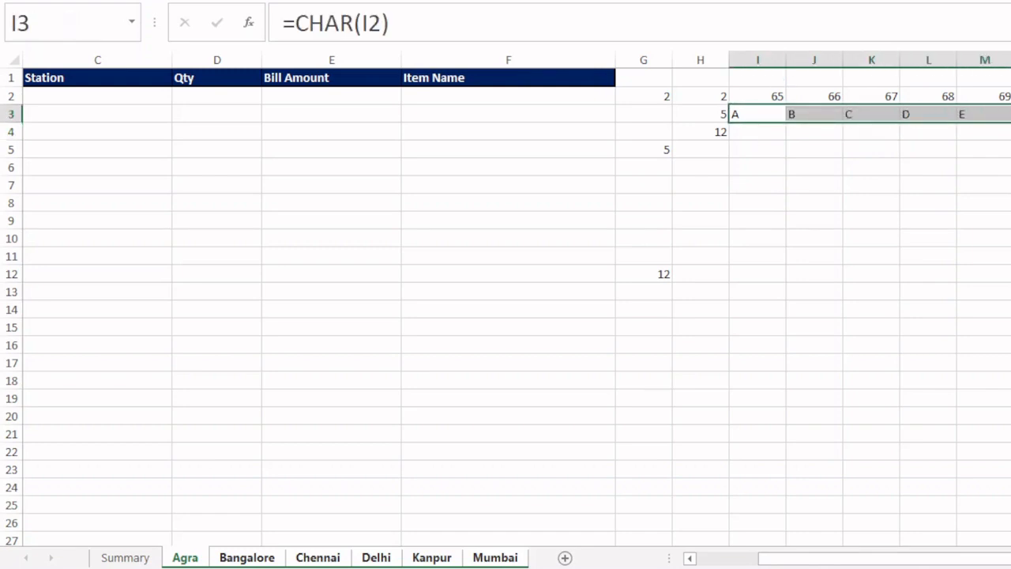
key(ctrl+c)
click(720, 78)
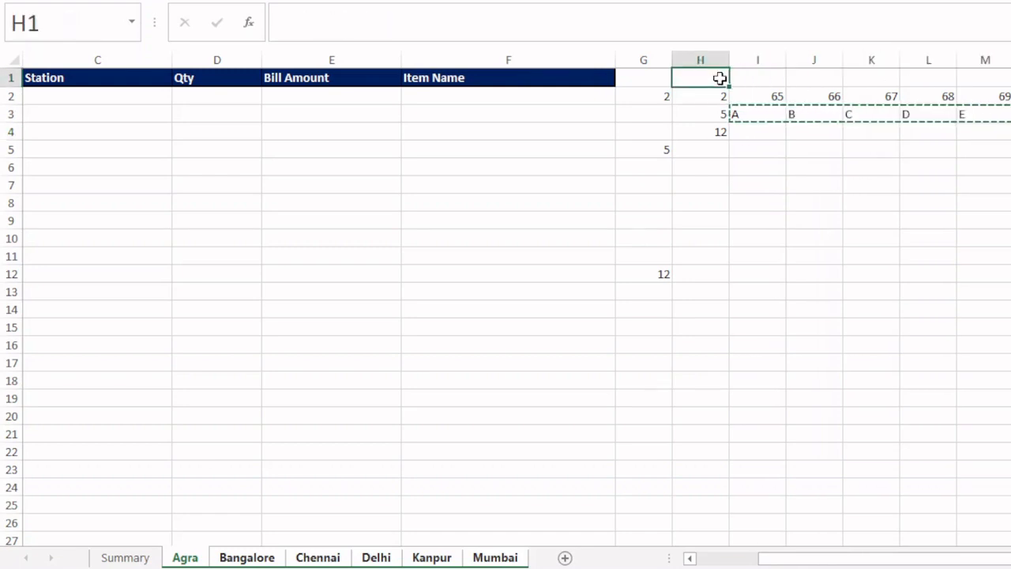
right_click(721, 78)
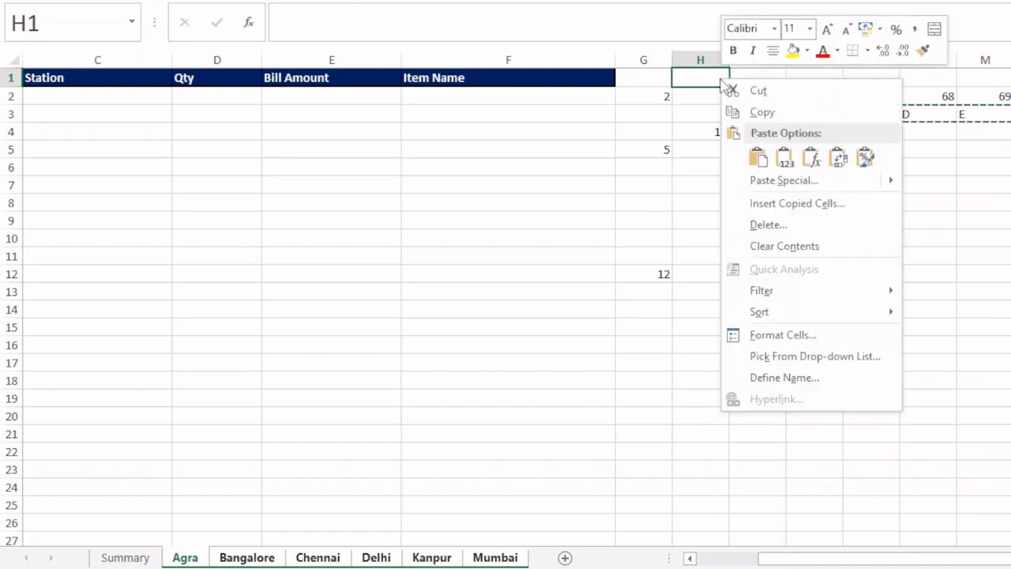
click(784, 158)
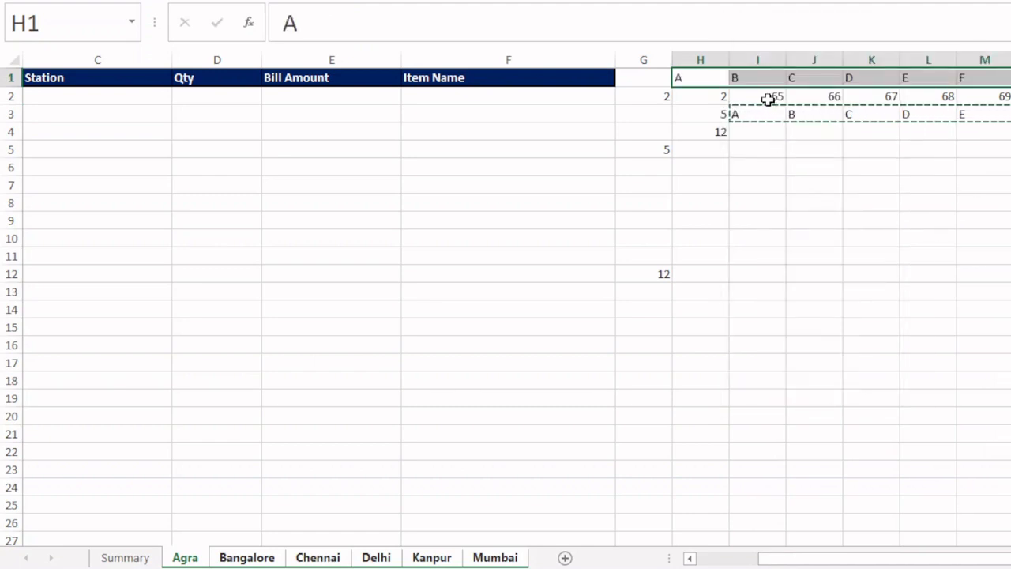
drag(768, 98, 1010, 119)
key(Delete)
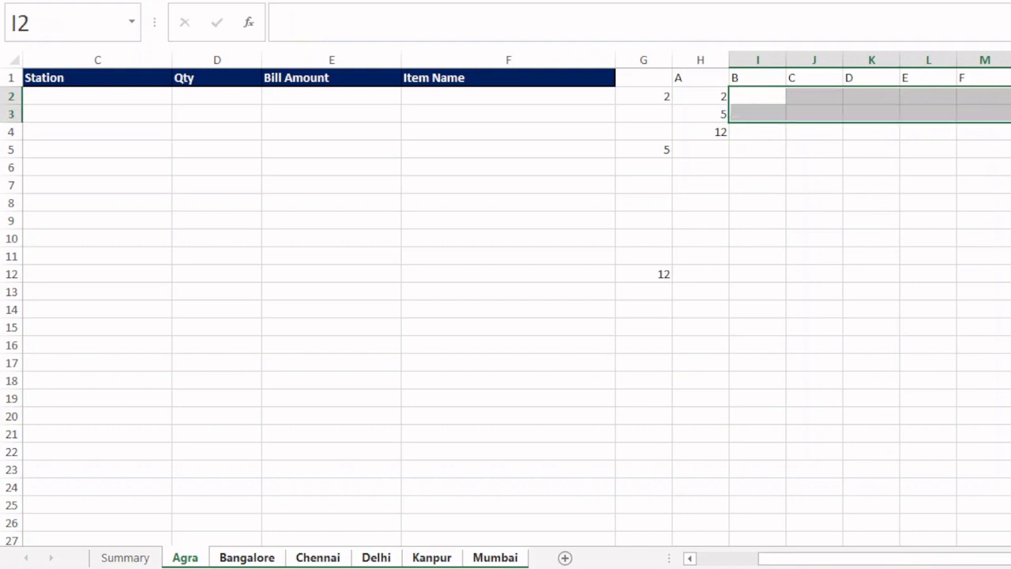
drag(705, 82, 1010, 75)
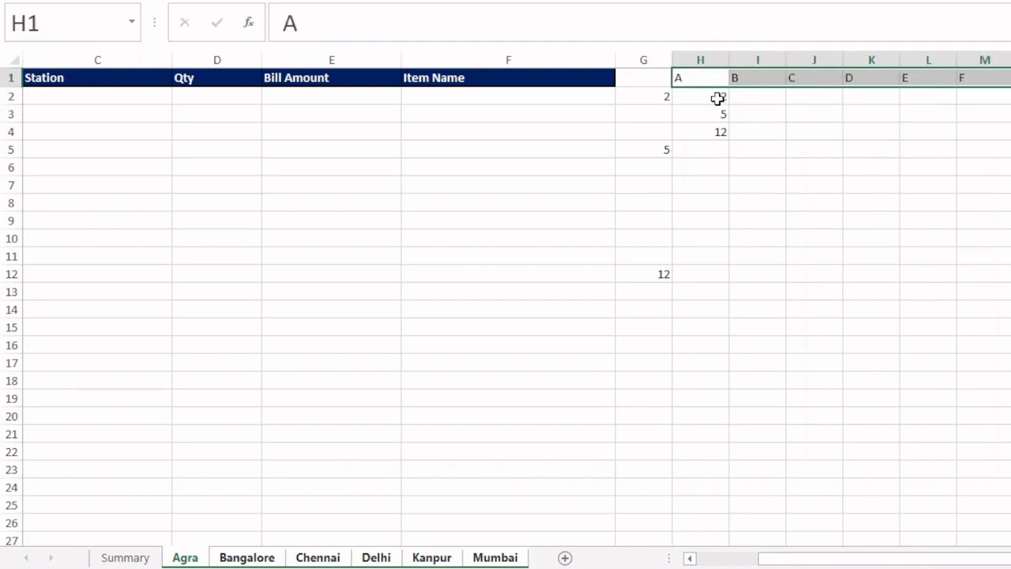
drag(718, 97, 718, 126)
key(ctrl+d)
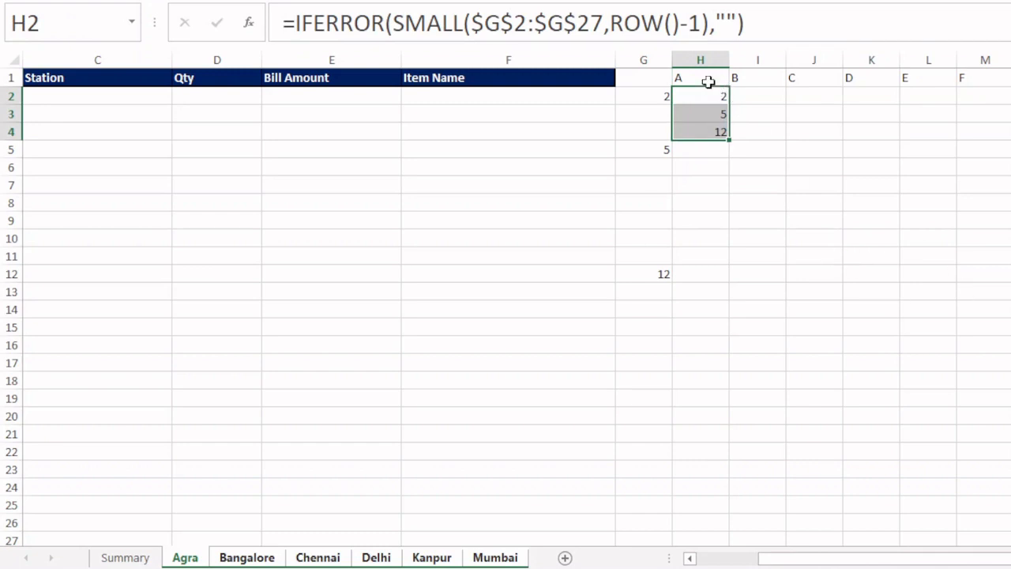
click(706, 81)
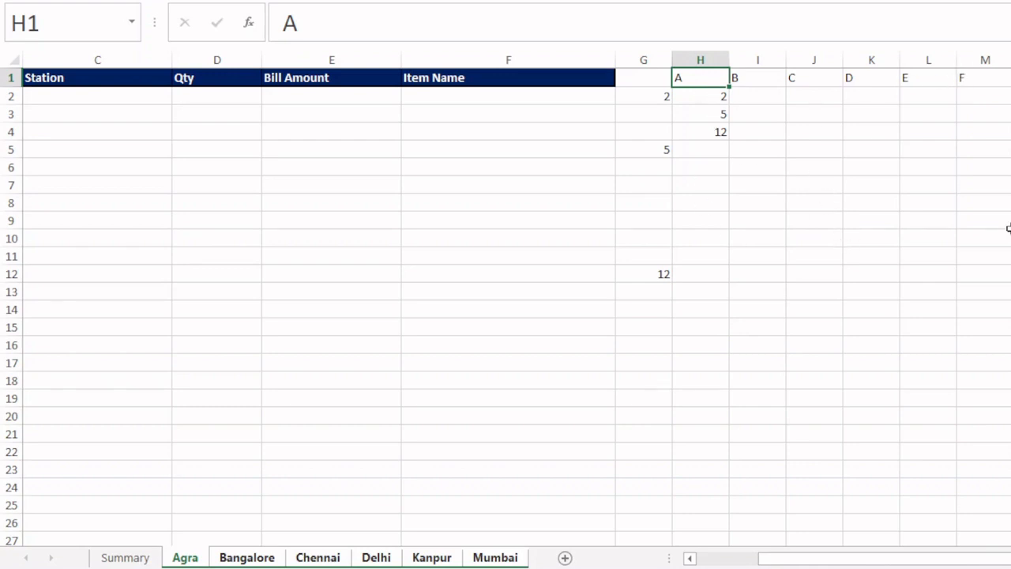
- Enter the formula =H1&H2 in C2 to join the column letter with the row number
click(103, 95)
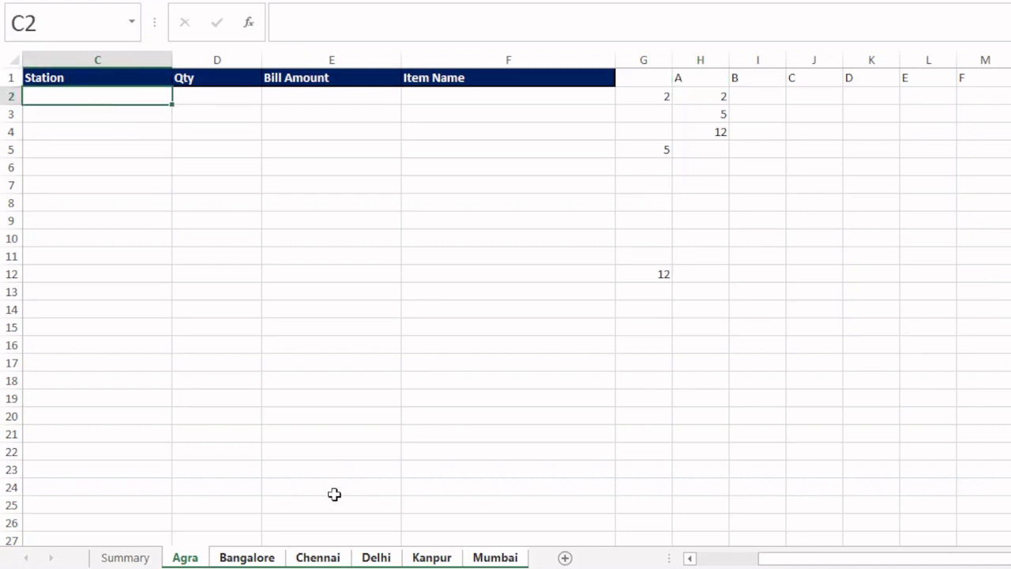
text(=)
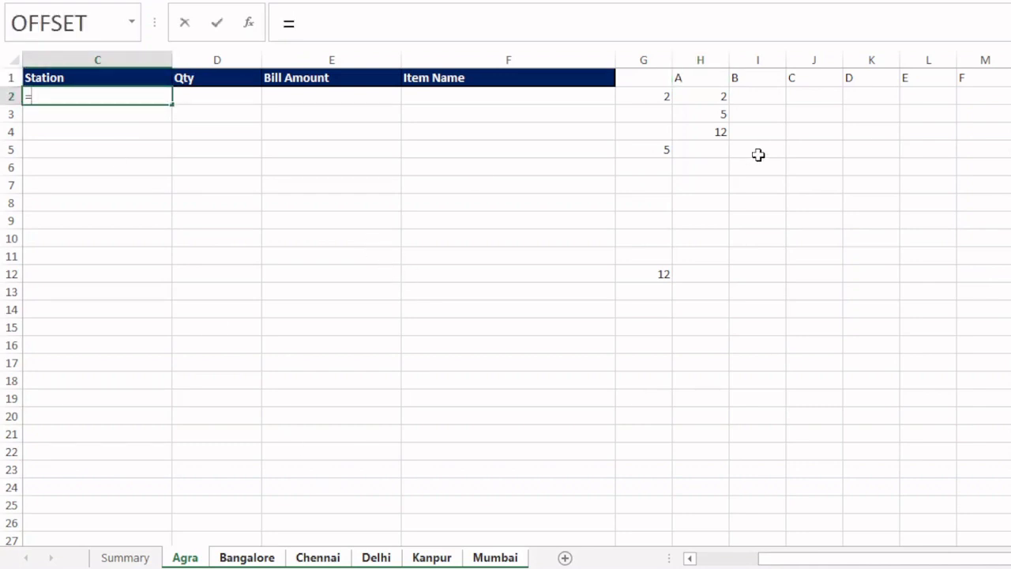
click(700, 79)
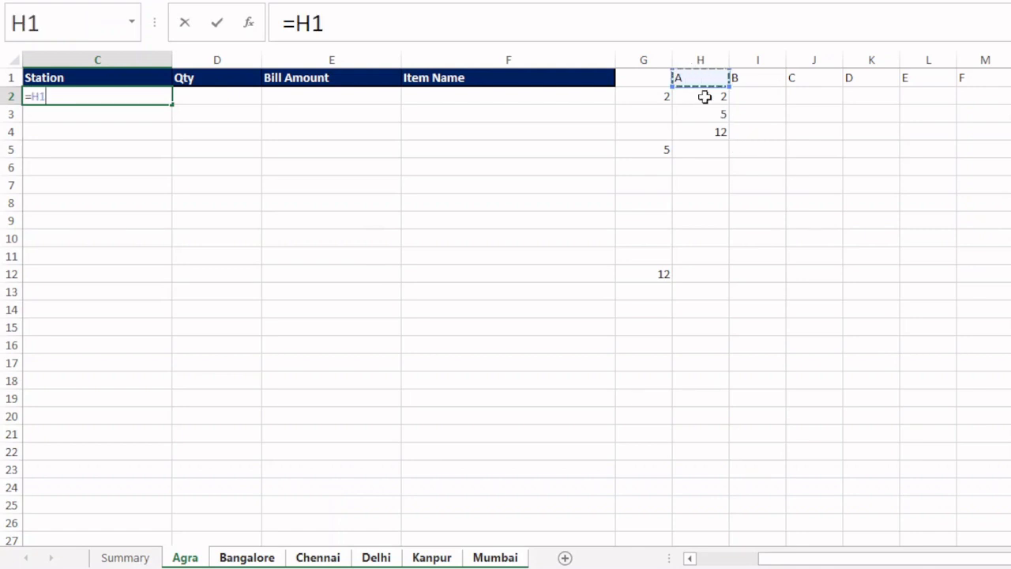
text(&)
click(705, 97)
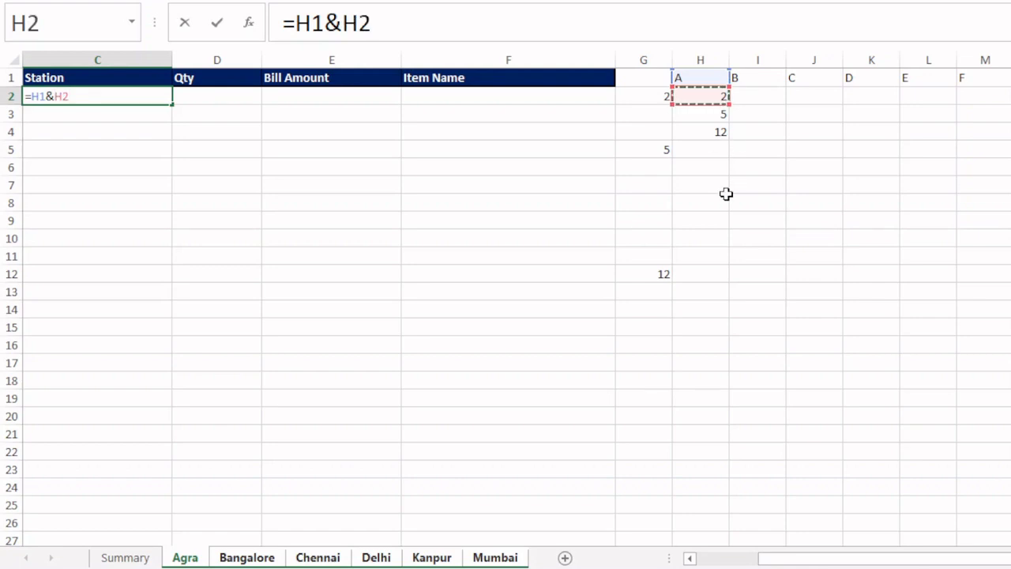
key(Return)
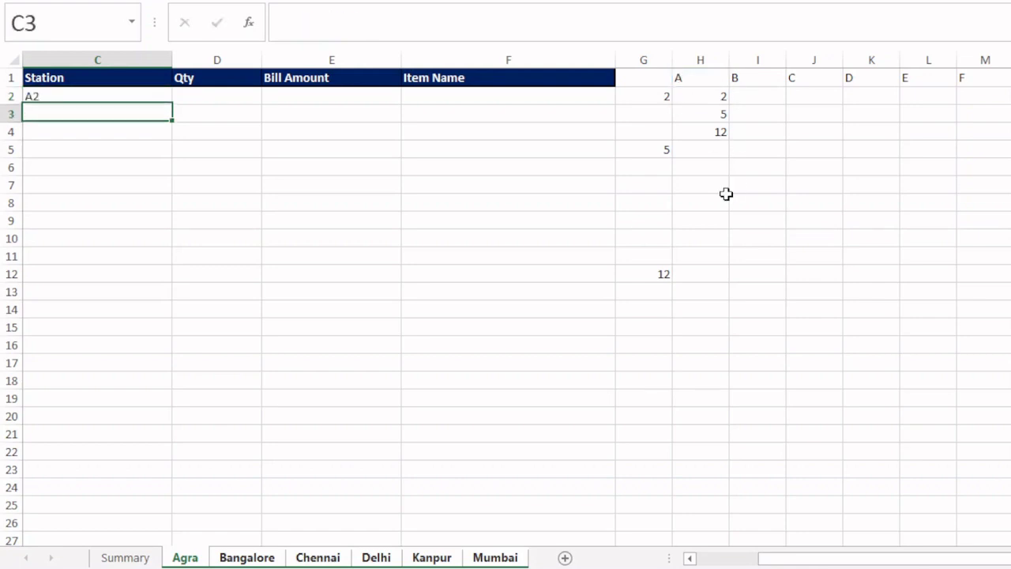
- Prefix the C2 formula with the sheet name so it reads ="Summary!"&H1&H2
click(80, 98)
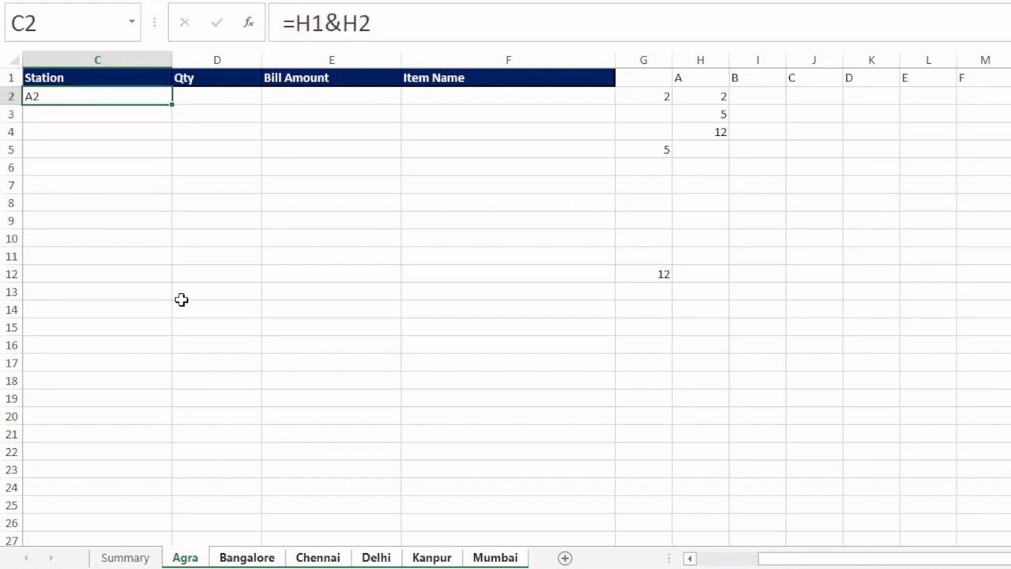
key(F2)
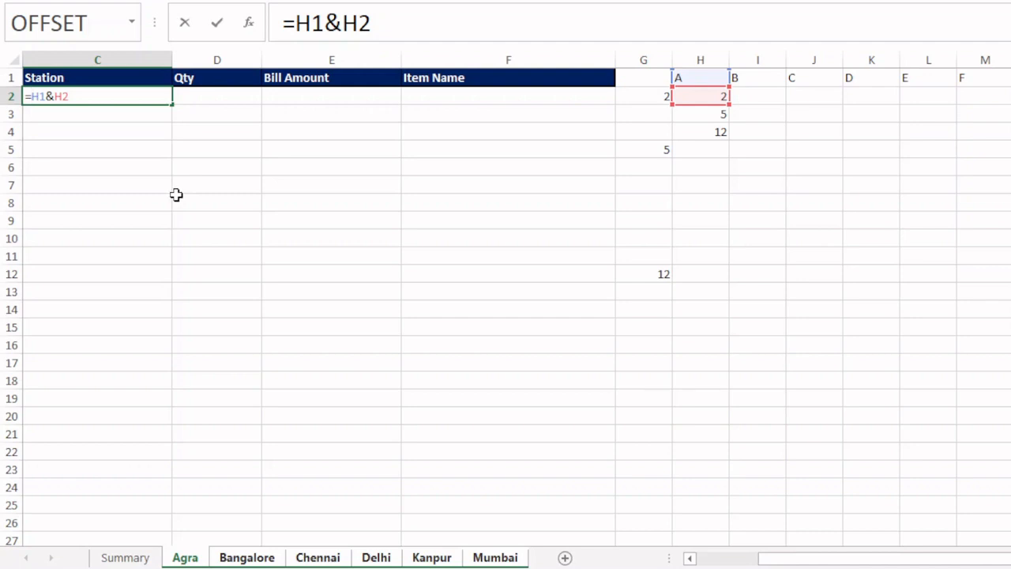
text(")
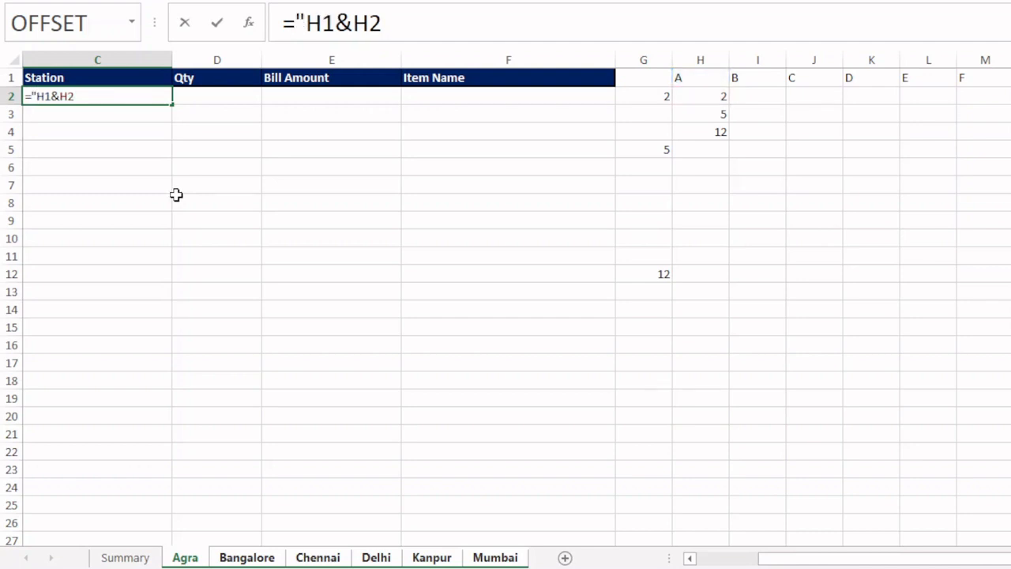
text(s)
key(BackSpace)
text(Summa)
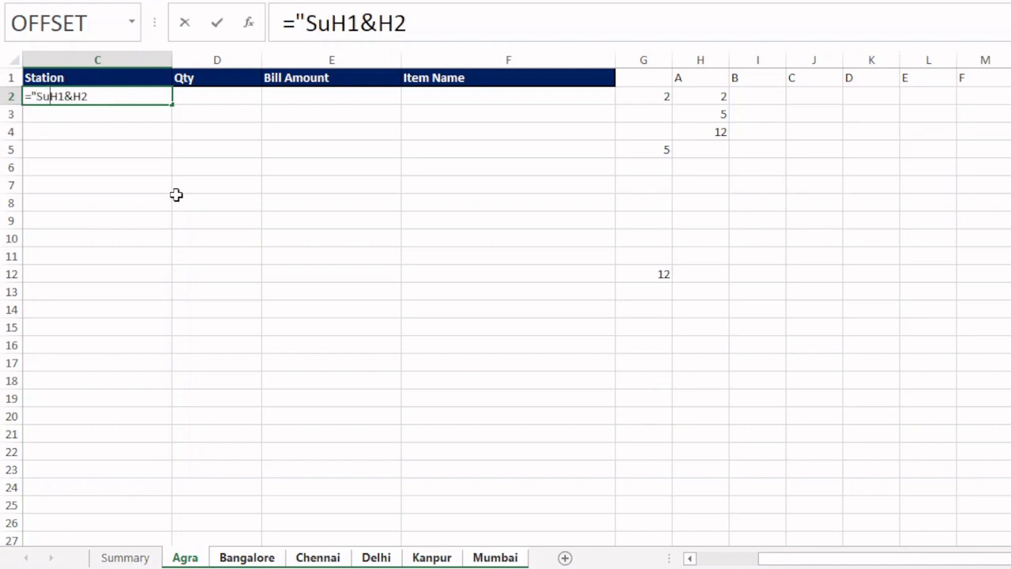
text(ry)
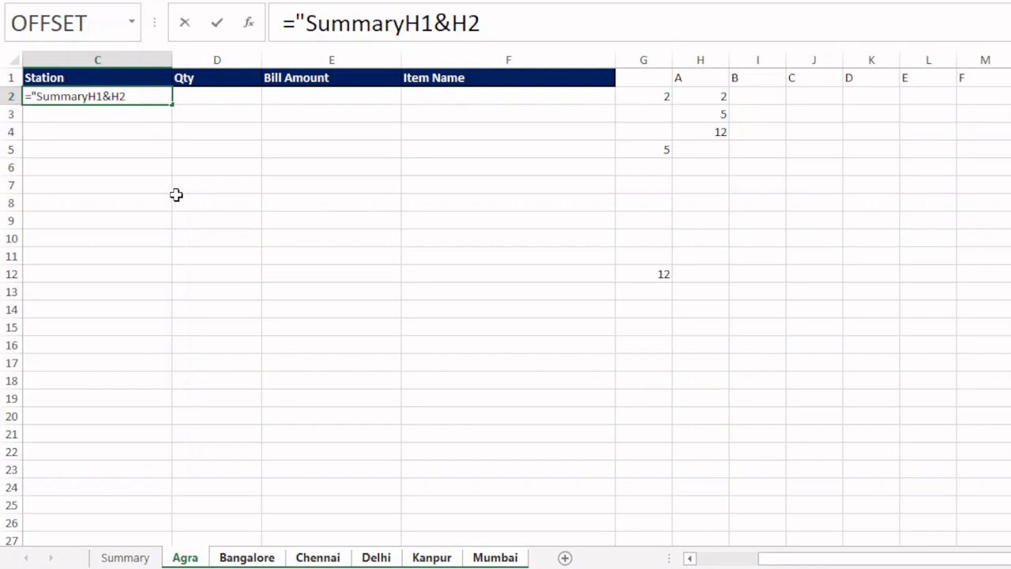
text(!)
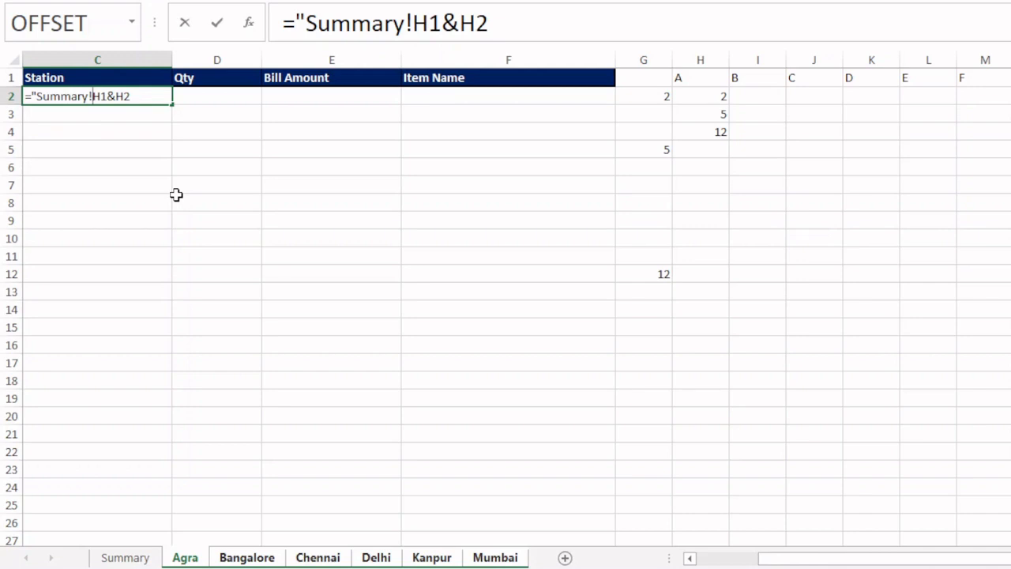
text(")
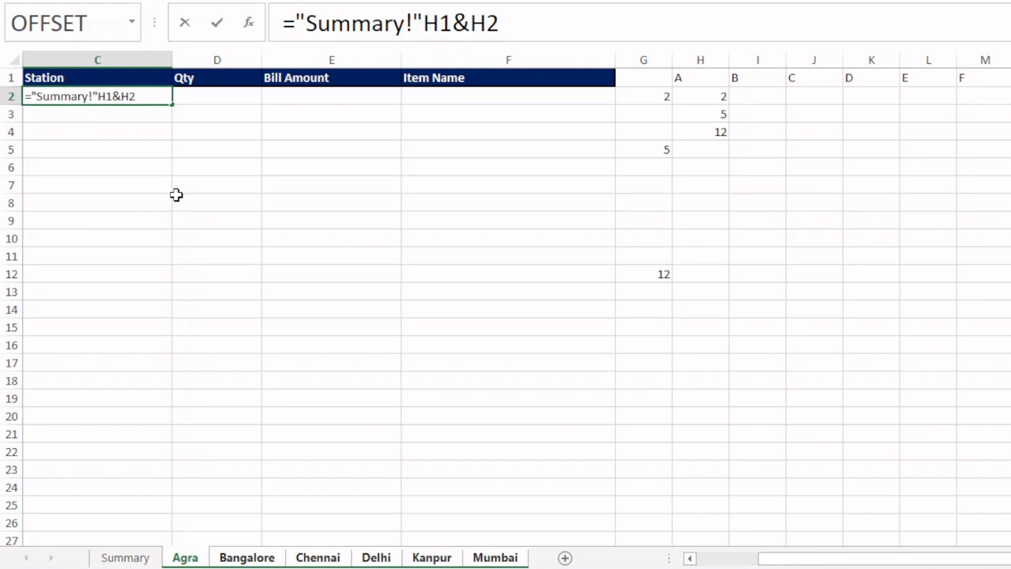
text(&)
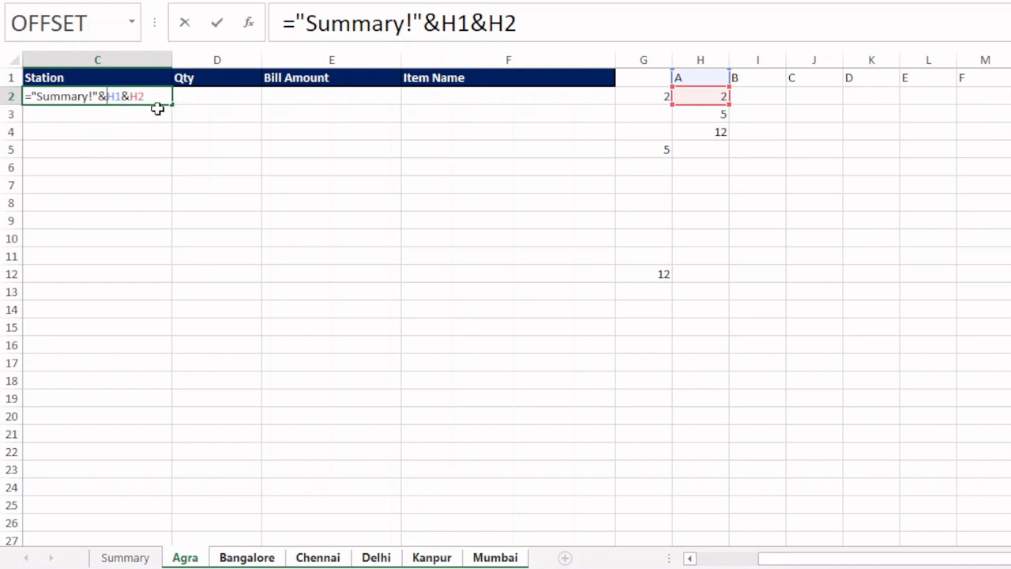
key(Return)
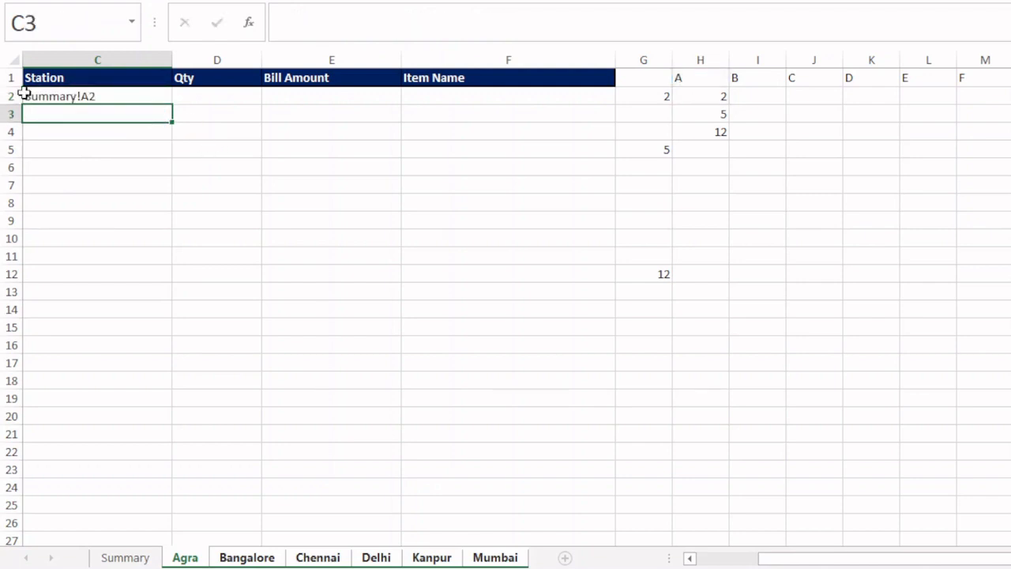
- Wrap the C2 formula in INDIRECT so it reads =INDIRECT("Summary!"&H1&H2)
click(72, 96)
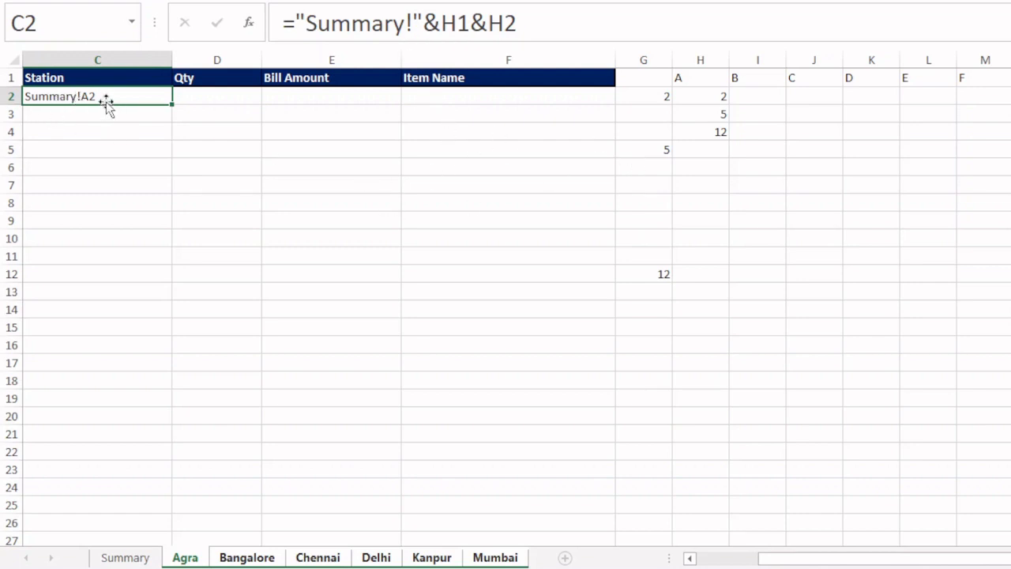
key(F2)
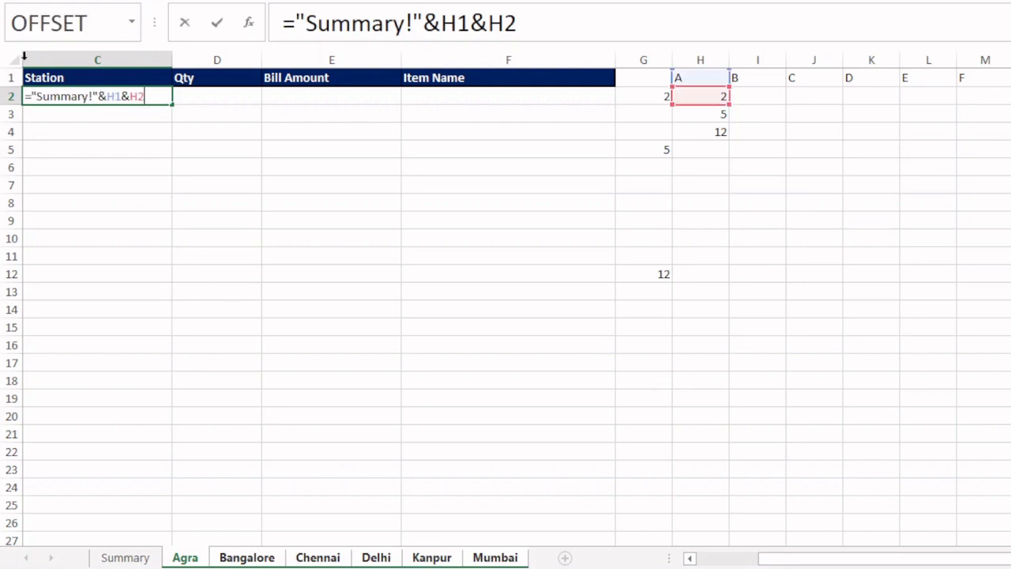
key(Home)
key(Right)
text(Indirect)
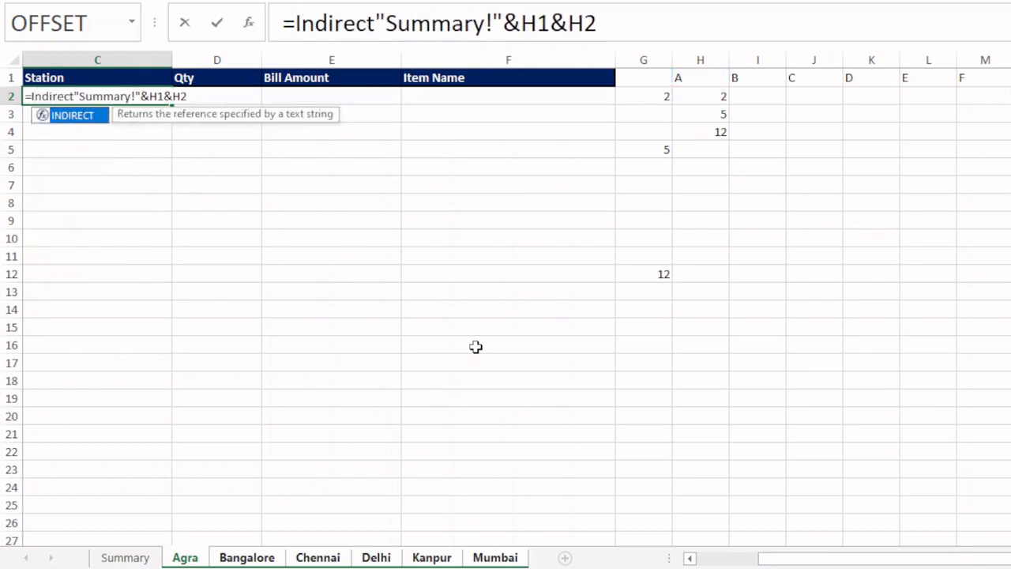
key(Tab)
click(666, 24)
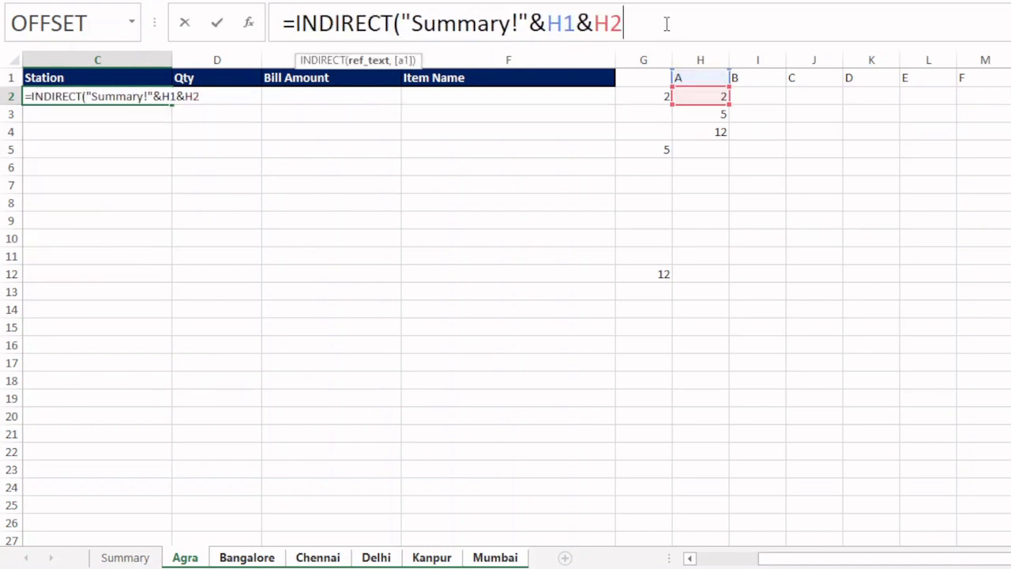
text())
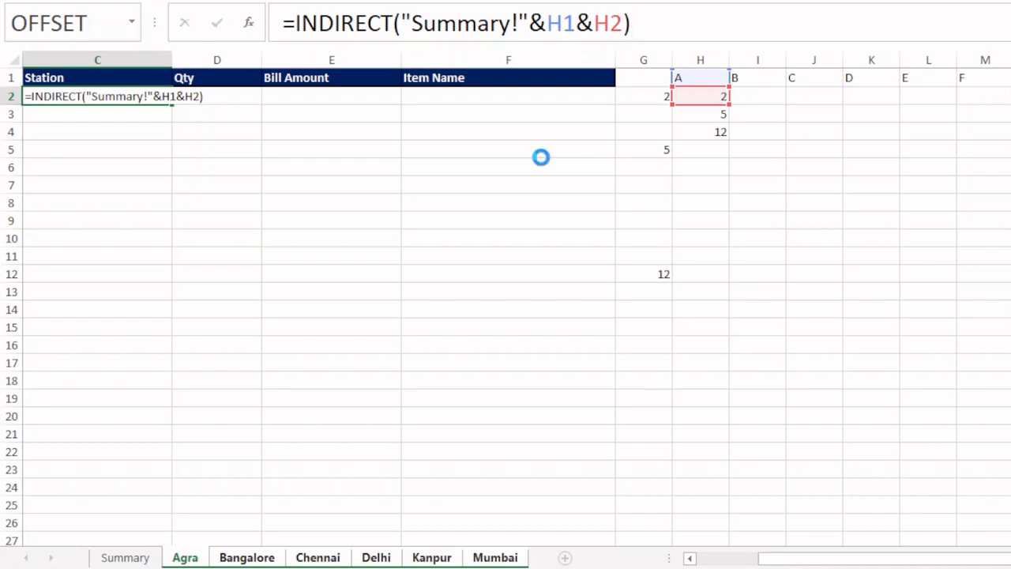
key(Return)
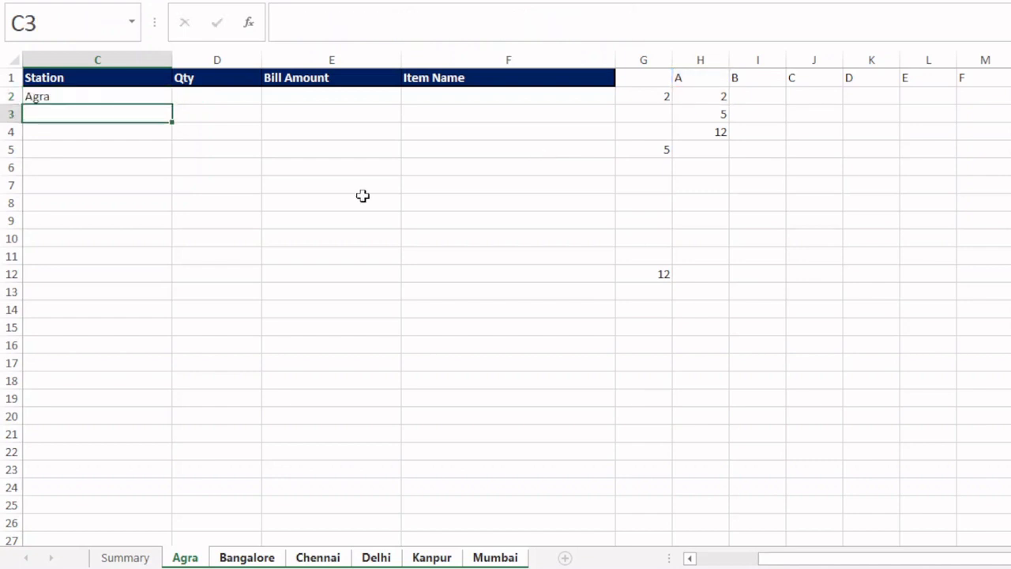
- Lock only the row of the column-letter reference in the C2 formula, making it H$1
click(109, 98)
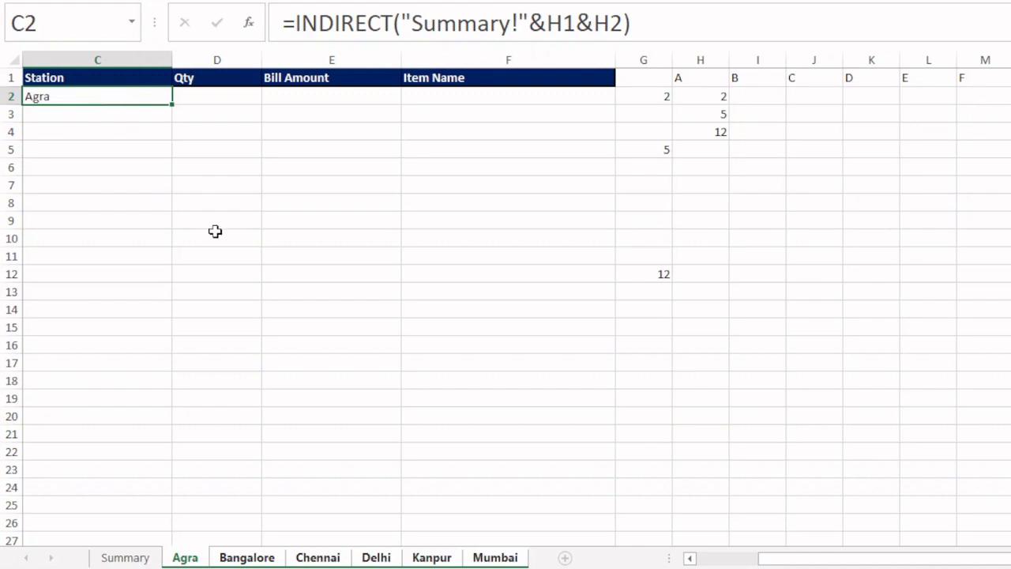
key(F2)
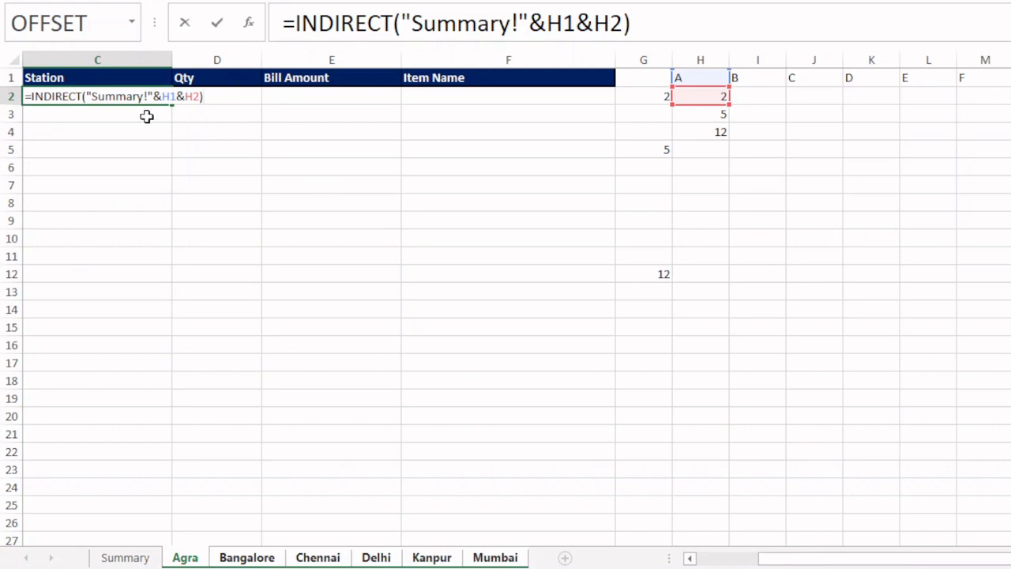
click(153, 95)
click(172, 97)
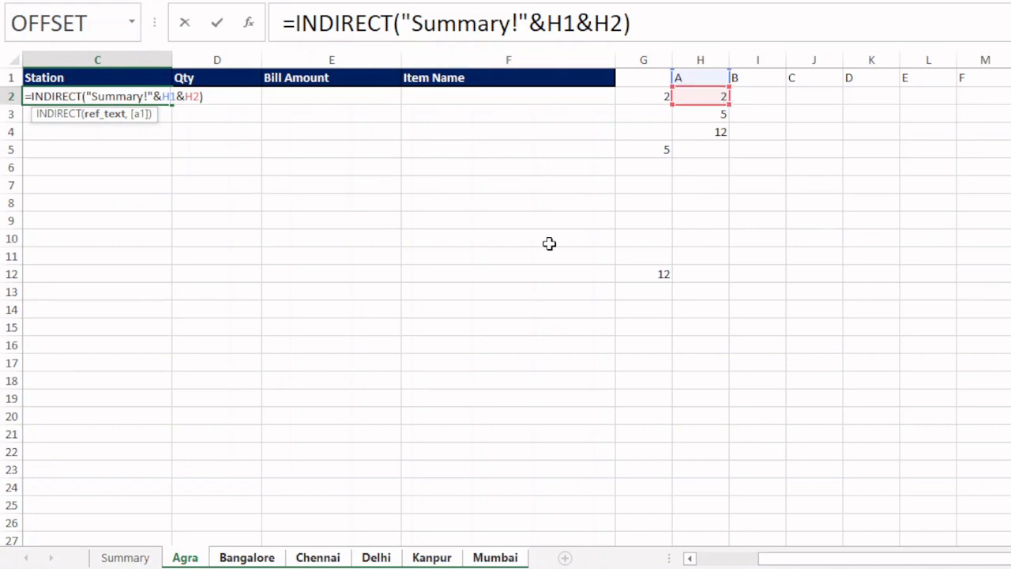
key(F4)
key(F4)
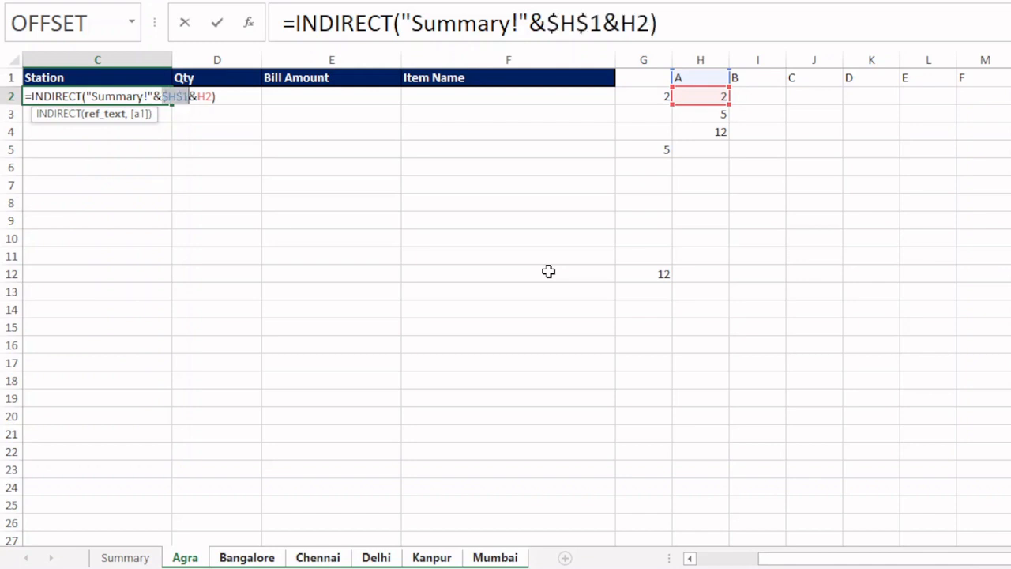
key(F4)
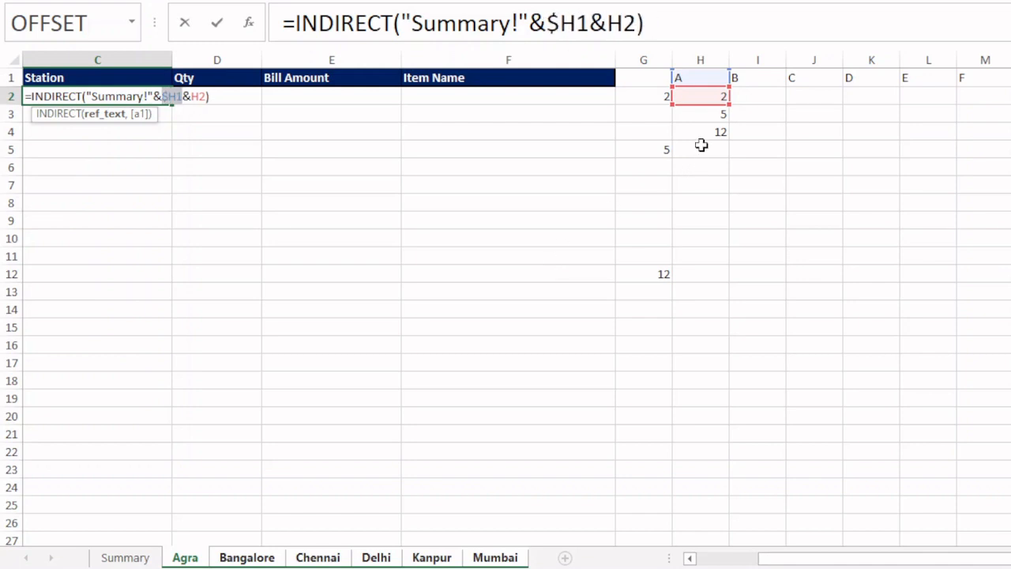
key(F4)
key(F4)
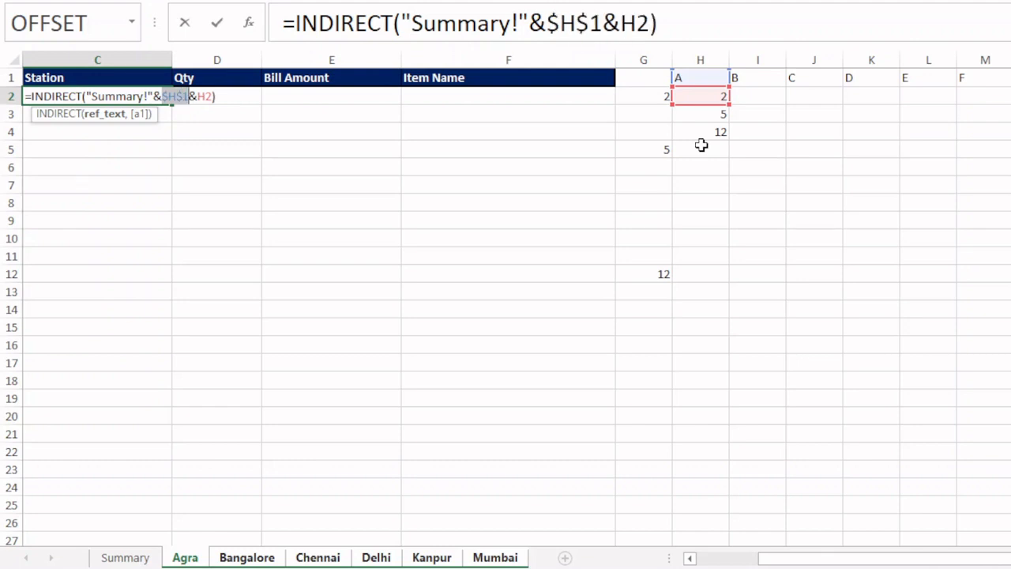
key(F4)
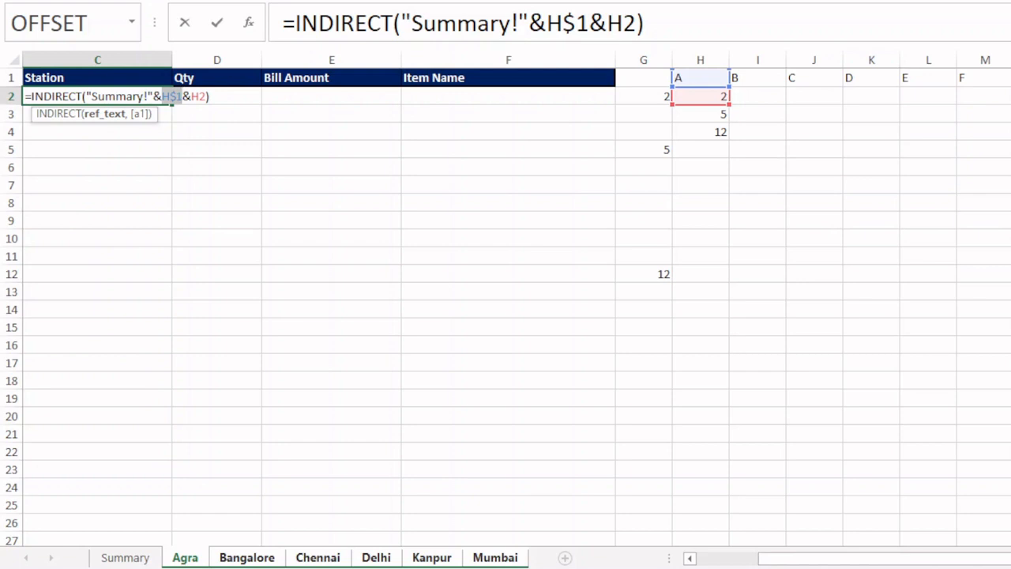
- Lock only the column of the row-number reference as $H2 and commit the C2 formula
click(200, 97)
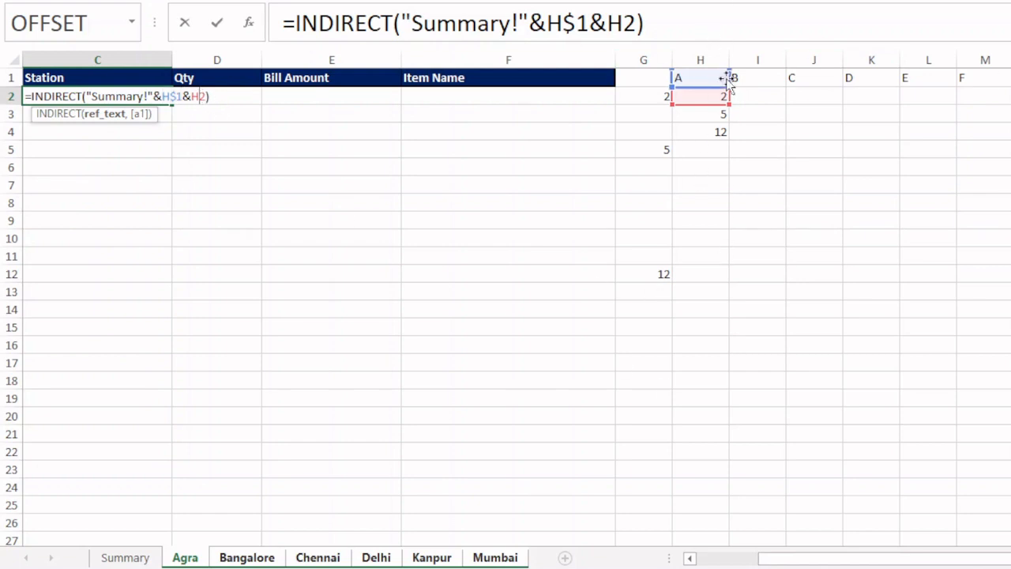
key(F4)
key(F4)
key(F4)
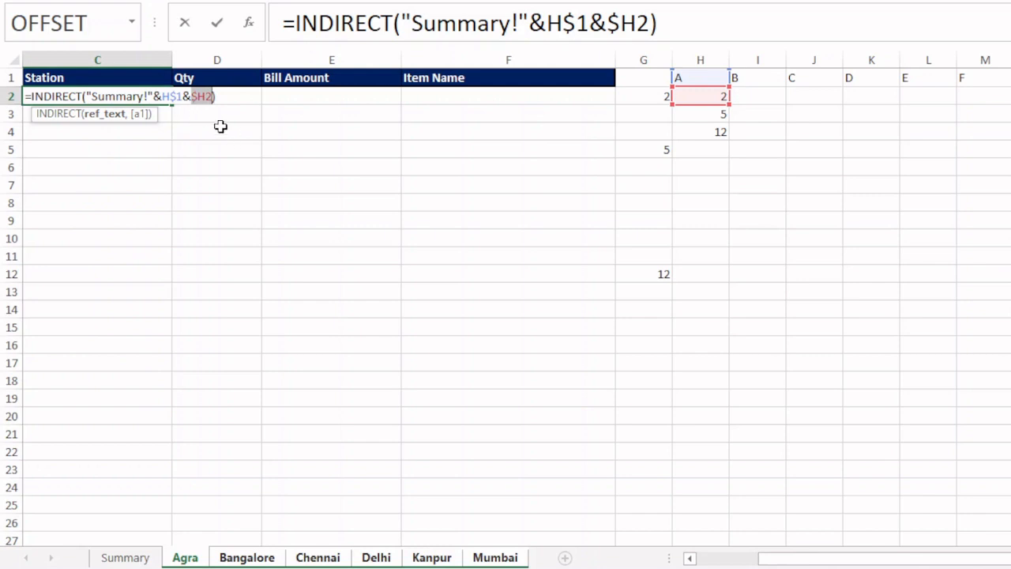
key(Return)
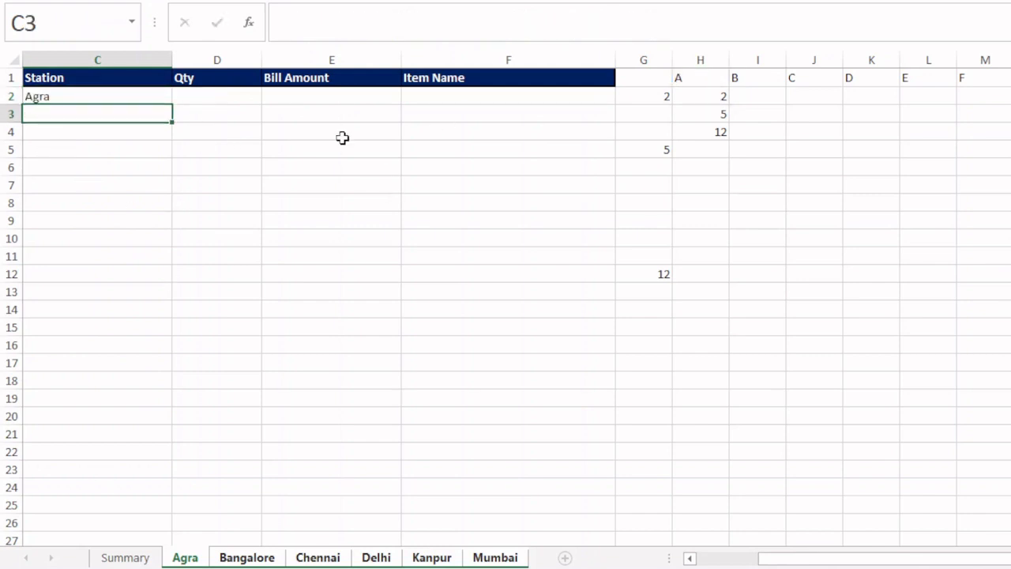
- Fill the C2 formula across into D2 and check which cells the copy references
click(151, 95)
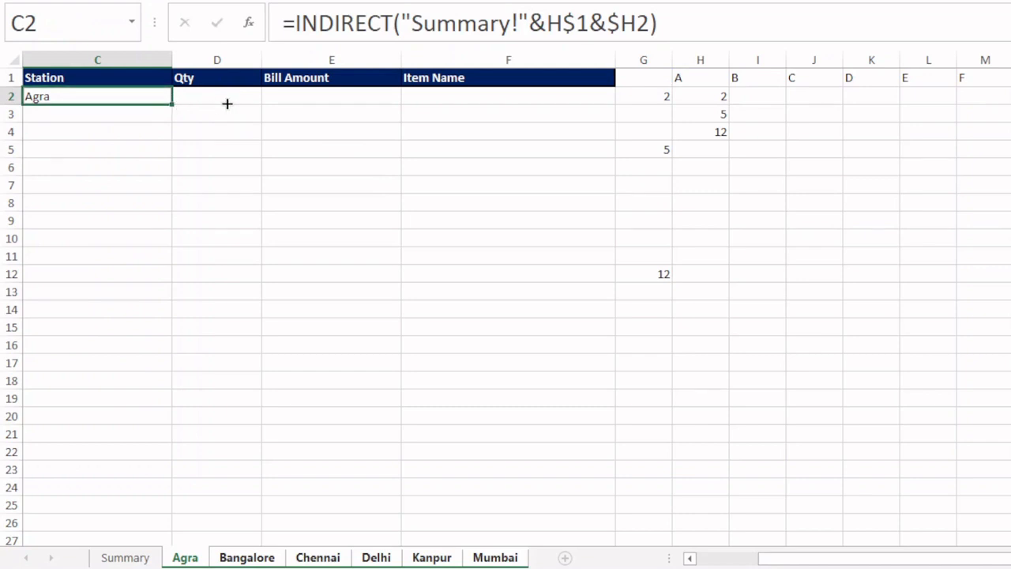
mouse_move(226, 103)
mouse_down()
mouse_move(248, 101)
mouse_move(228, 95)
mouse_up()
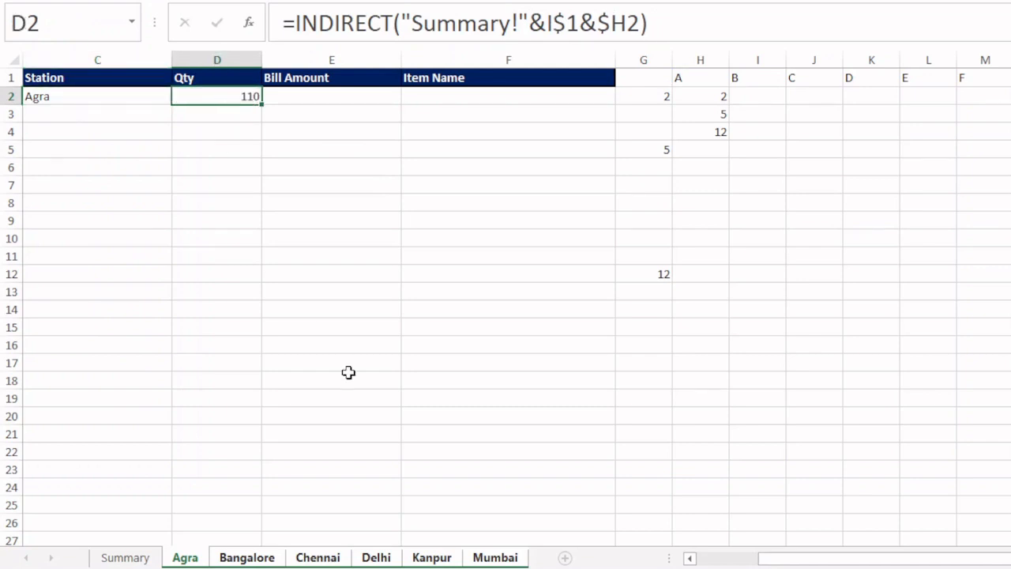
key(F2)
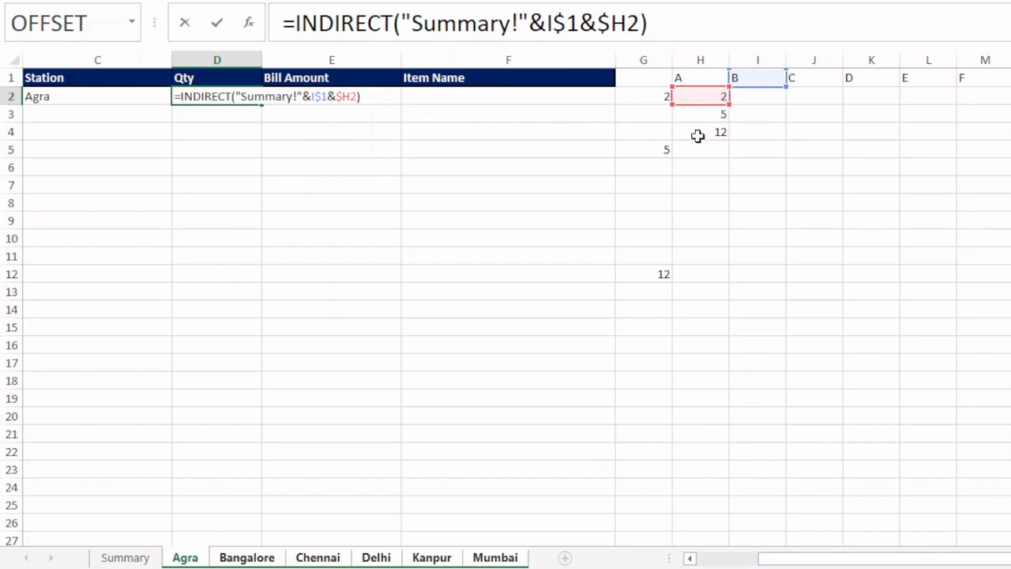
key(Return)
- Fill the C2 formula down into C3 and check which cells the copy references
click(150, 100)
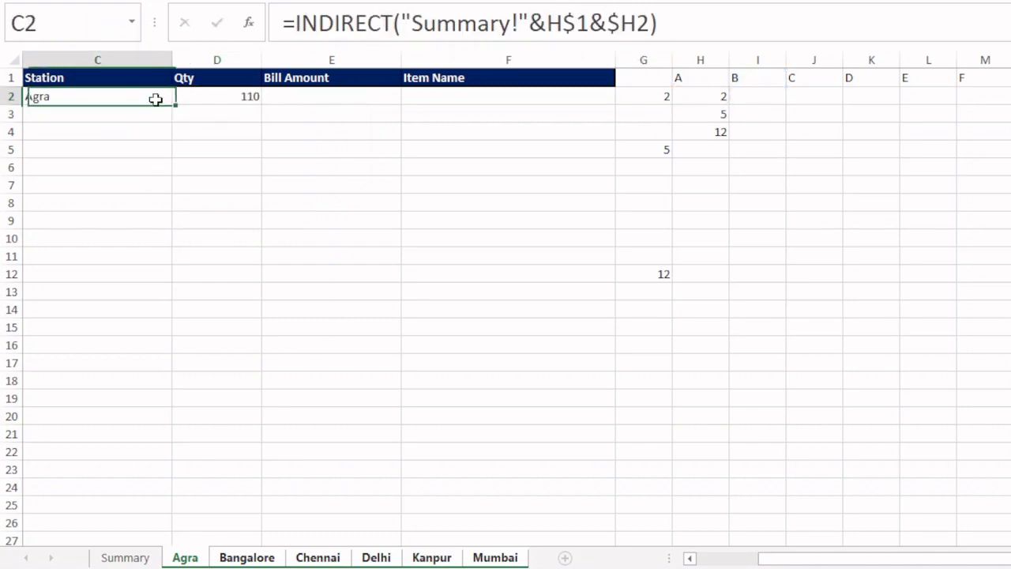
drag(173, 104, 172, 116)
click(137, 113)
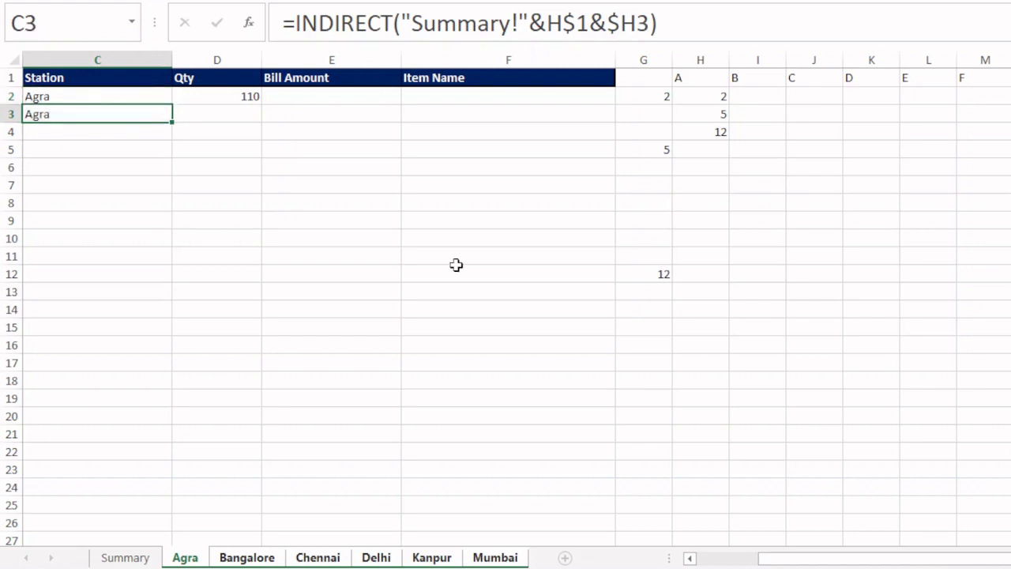
key(F2)
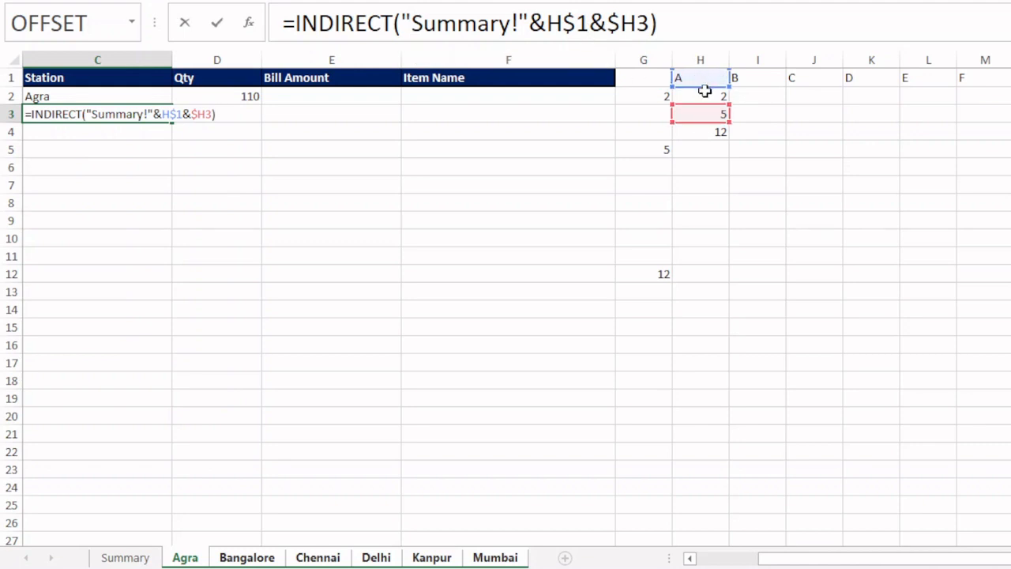
key(Return)
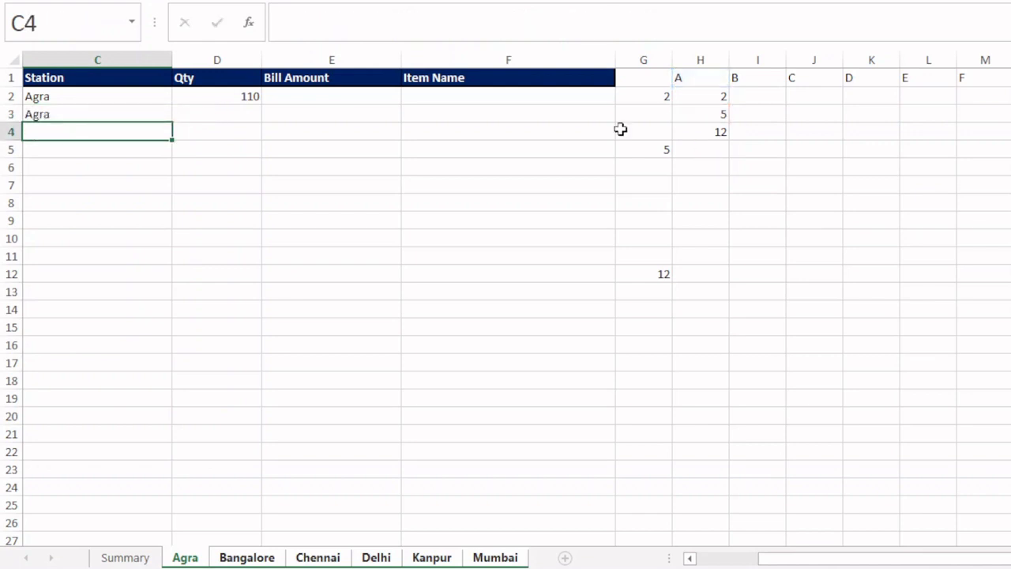
- Fill the C2 INDIRECT formula across and down through the range C2:F19
click(162, 97)
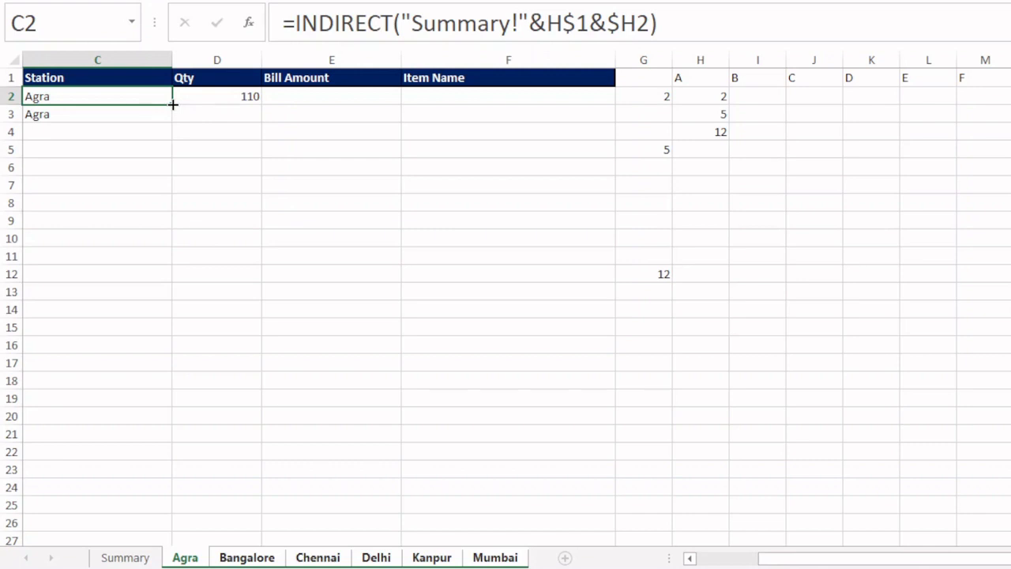
drag(173, 104, 606, 410)
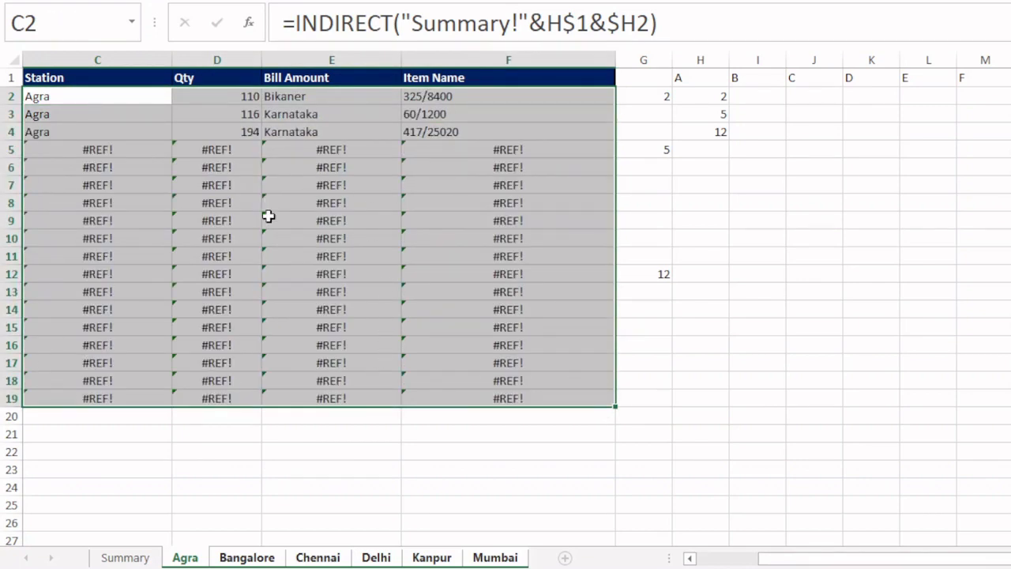
- Wrap the formulas in C2:F19 in IFERROR with an empty-text fallback, entering =IFERROR(INDIRECT("Summary!"&H$1&$H2),"") in the whole range
click(93, 98)
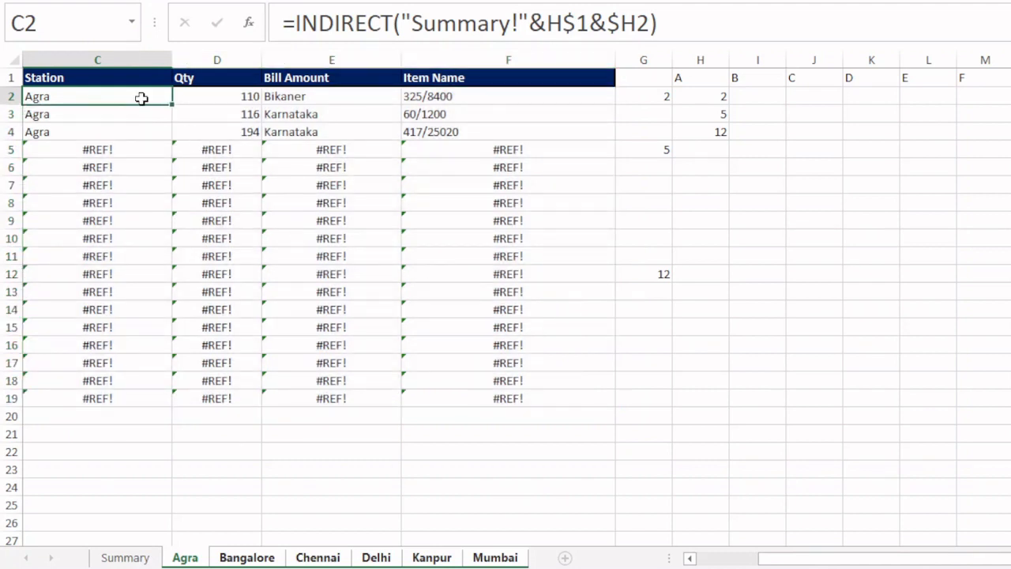
drag(142, 97, 503, 407)
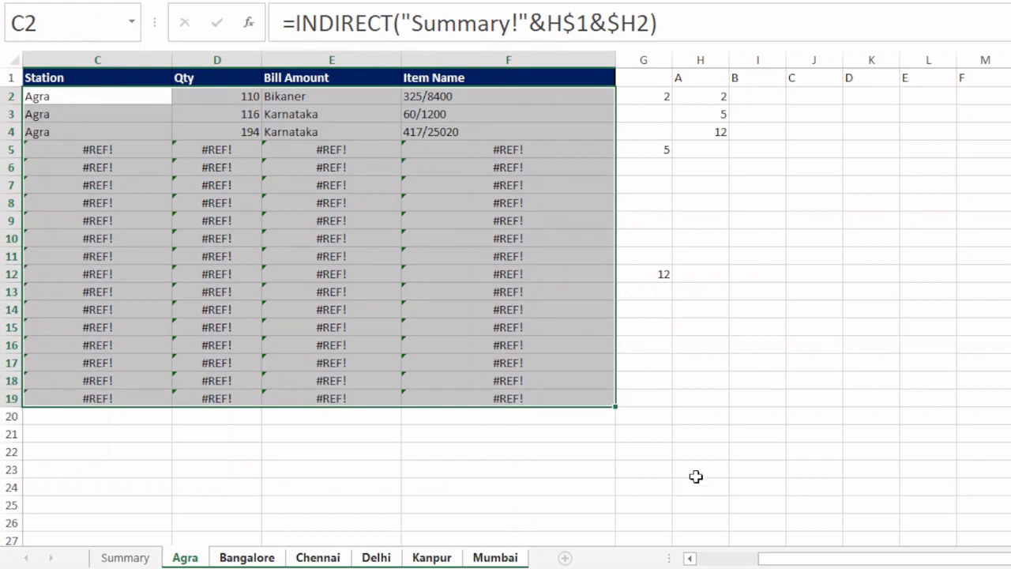
key(F2)
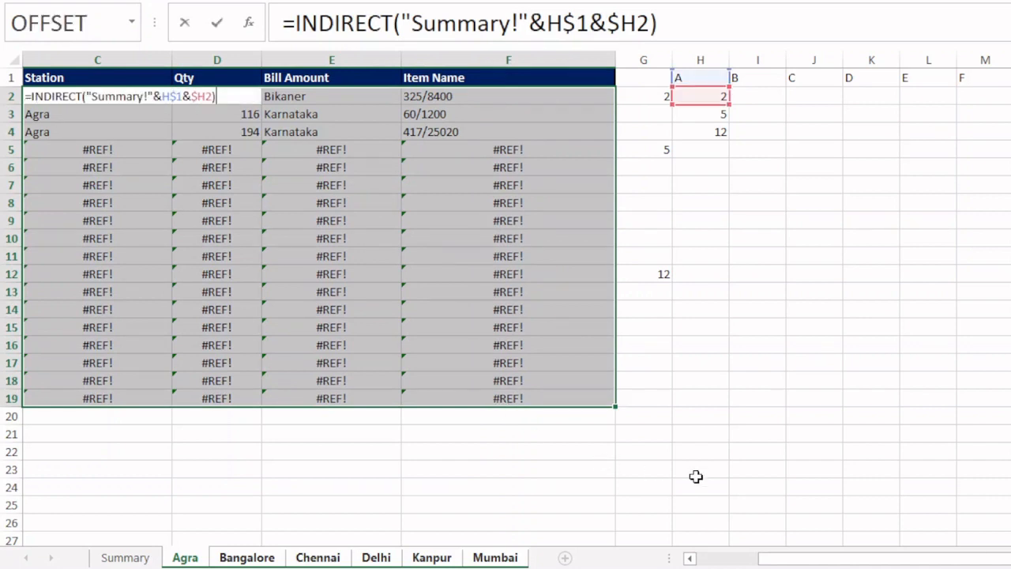
click(33, 97)
text(iferre)
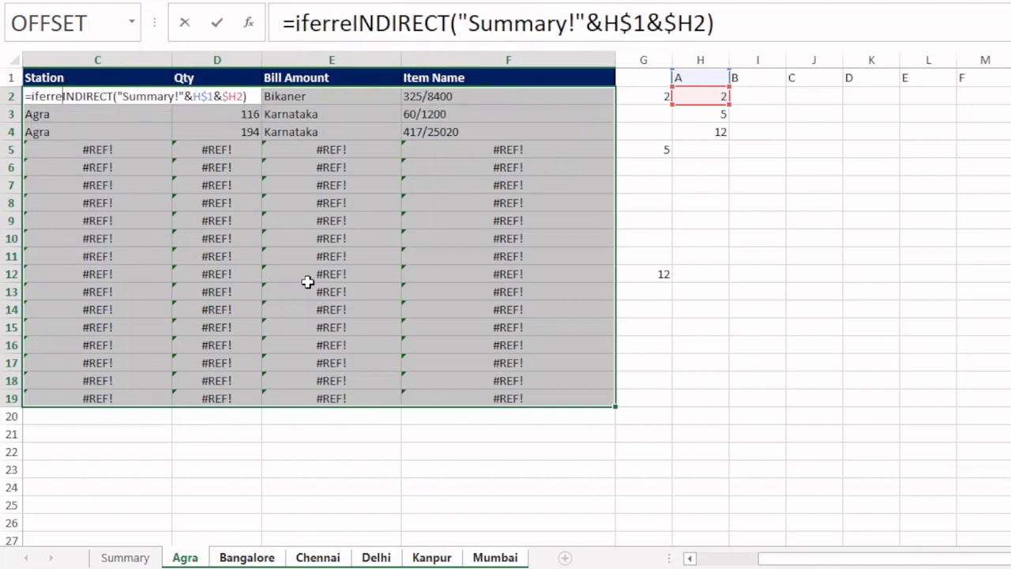
key(BackSpace)
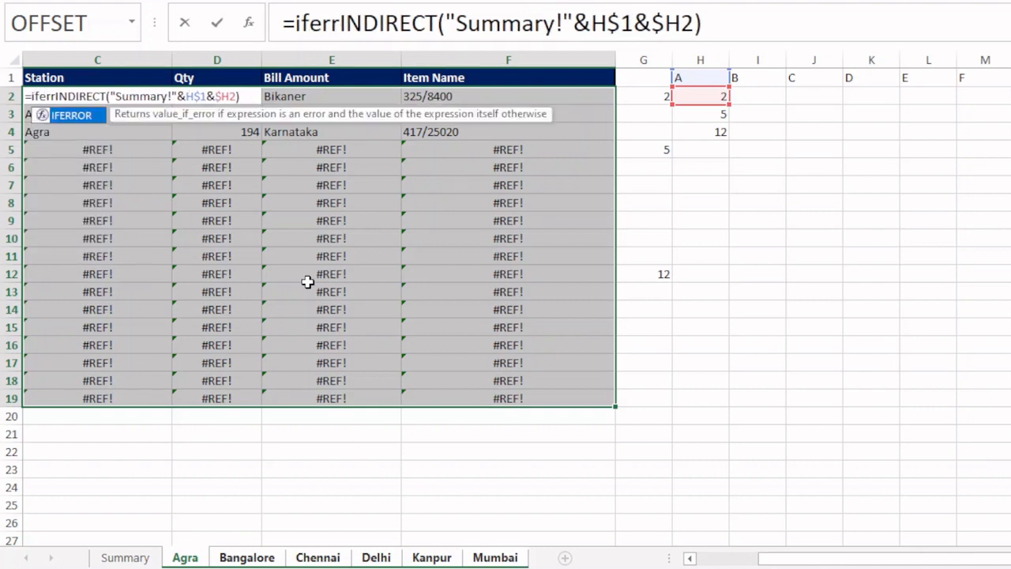
key(Tab)
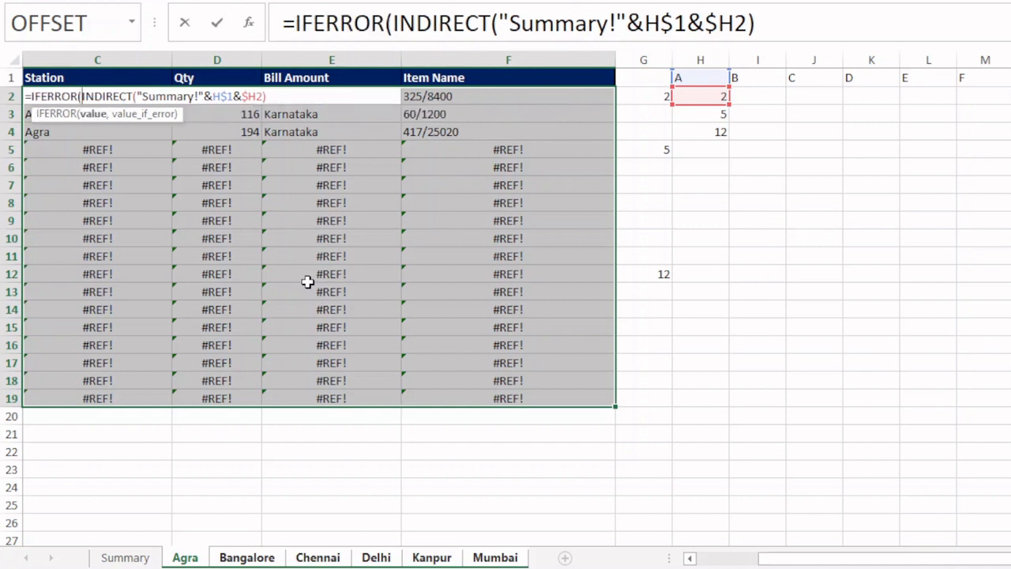
click(776, 29)
text(,)
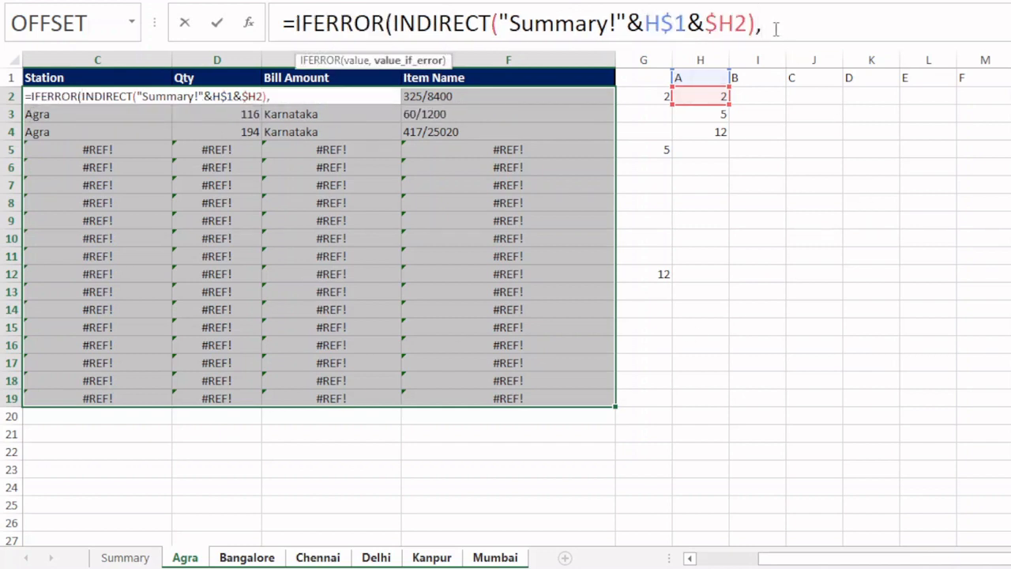
text(""))
key(ctrl+Return)
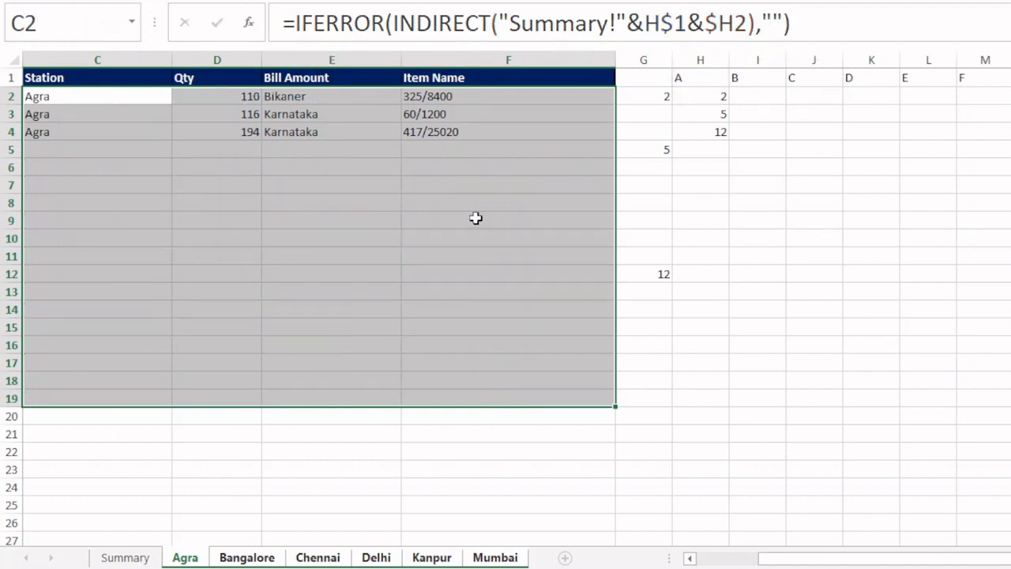
- Clear the misplaced INDIRECT formulas from the range C2:F5 on the grouped branch sheets
click(85, 96)
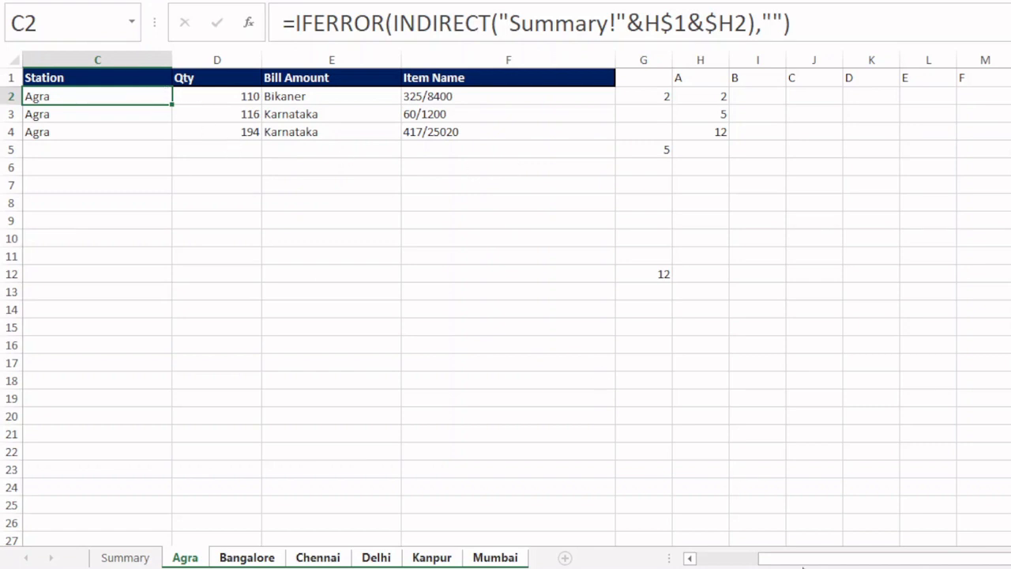
drag(821, 560, 576, 559)
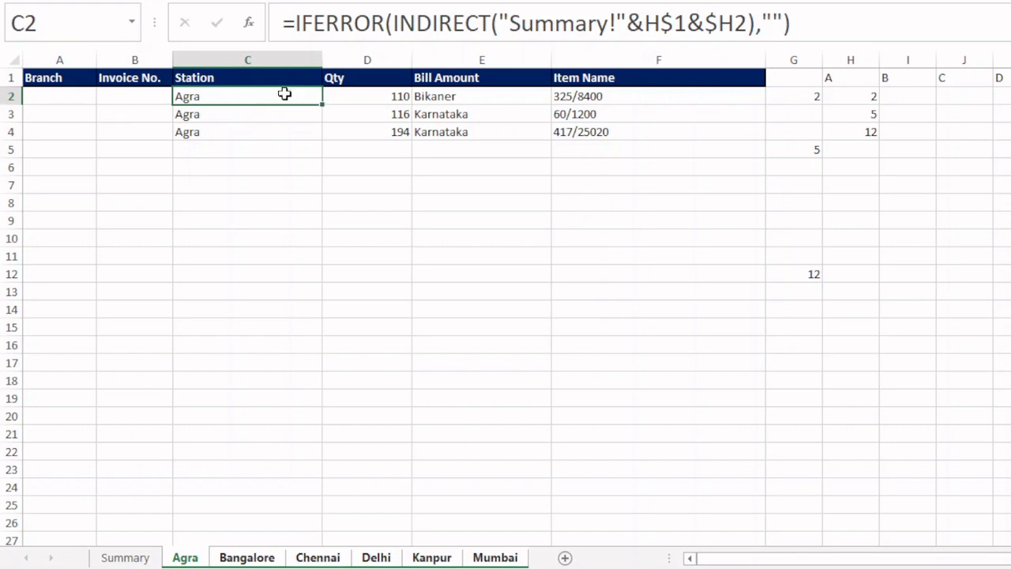
mouse_move(283, 95)
mouse_down()
mouse_move(435, 131)
mouse_move(575, 148)
mouse_up()
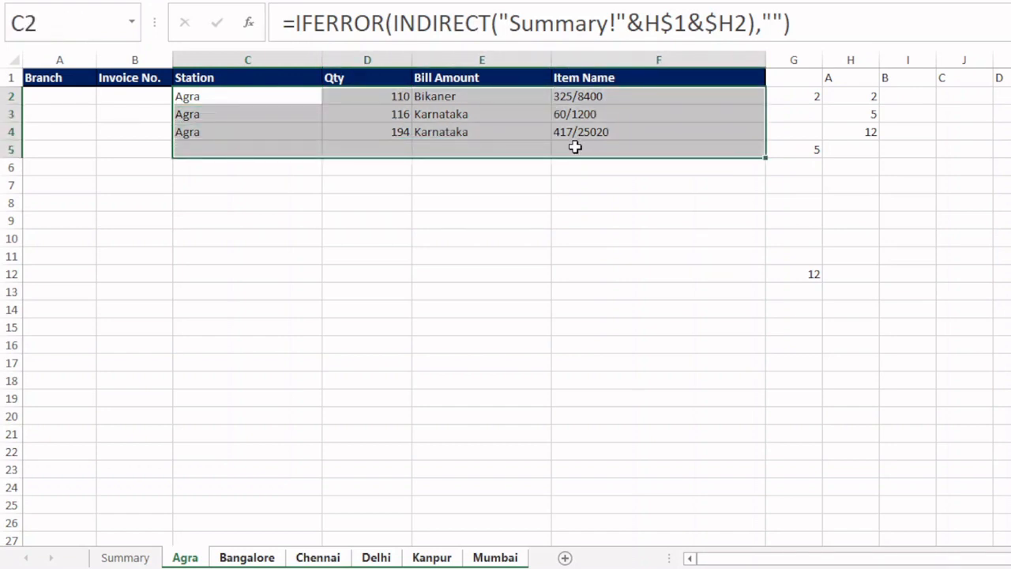
key(Delete)
- Enter =H$1&$H2 in A2 to join the column letter and row number, locking the row of H1 and the column of H2
click(62, 90)
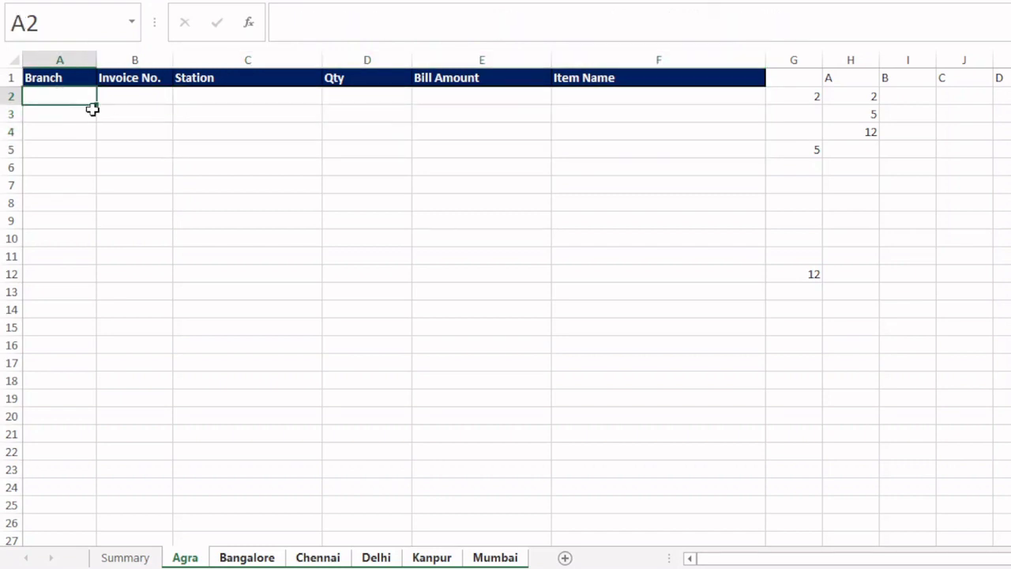
text(=)
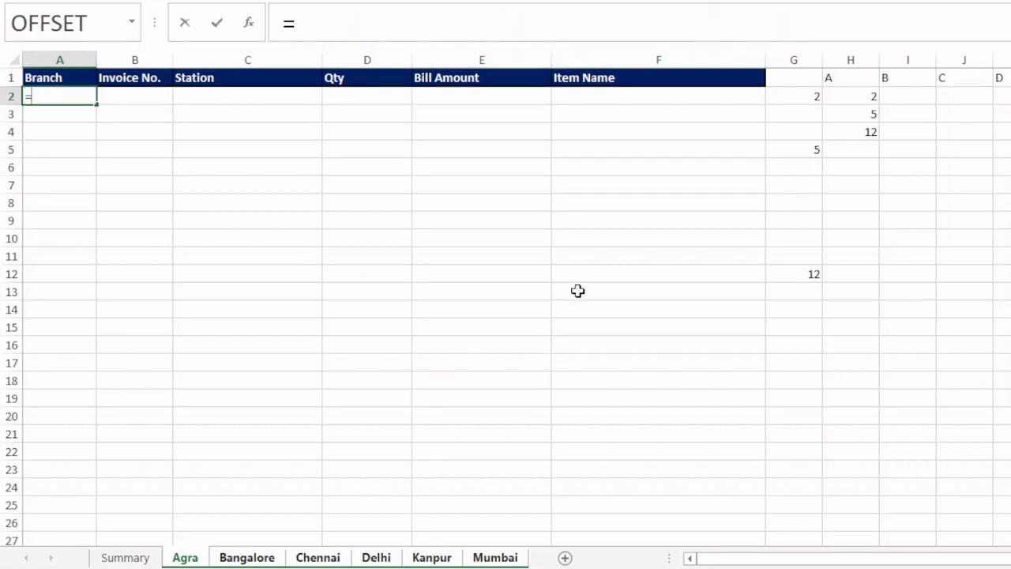
click(845, 82)
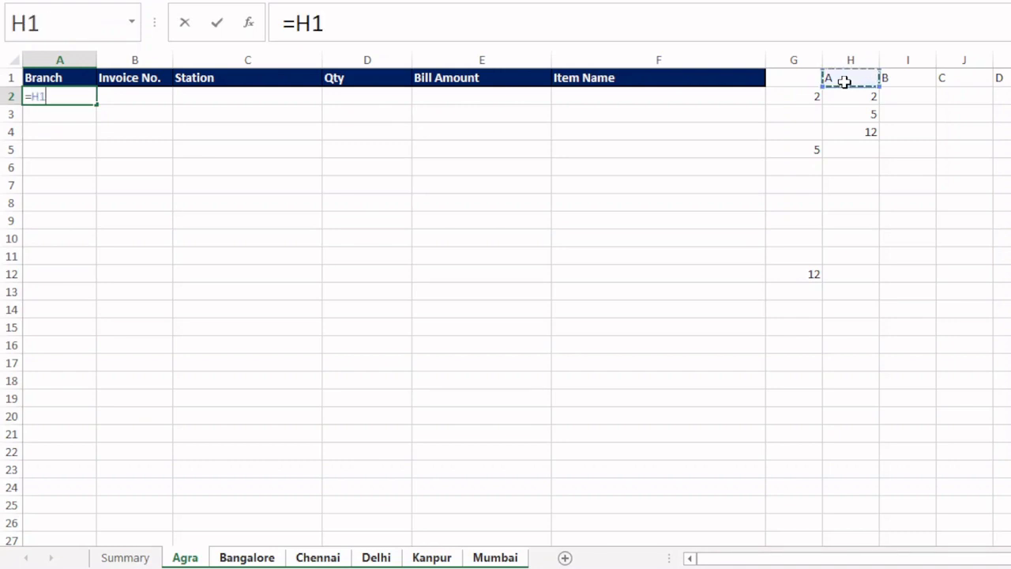
key(F4)
key(F4)
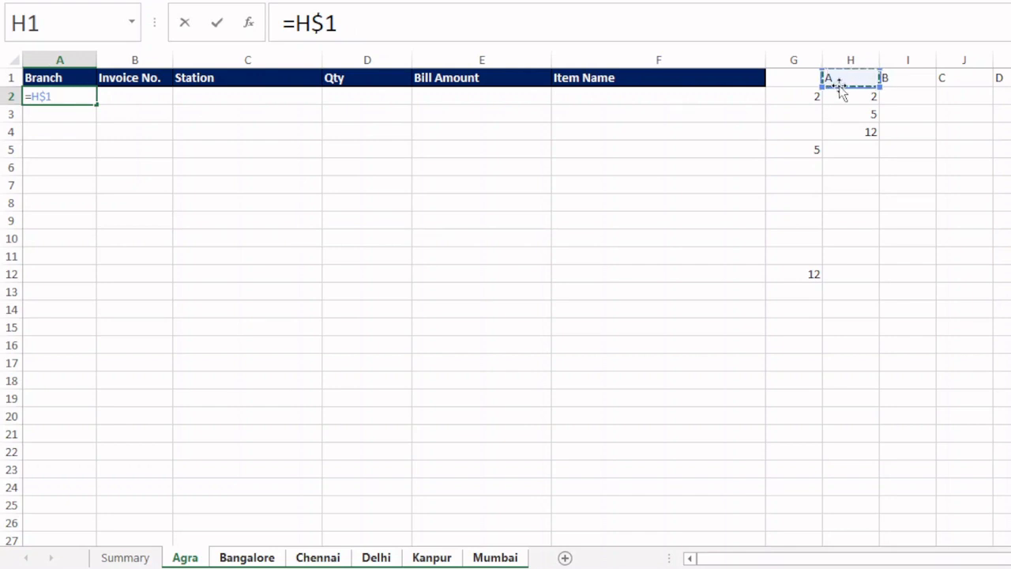
text(&)
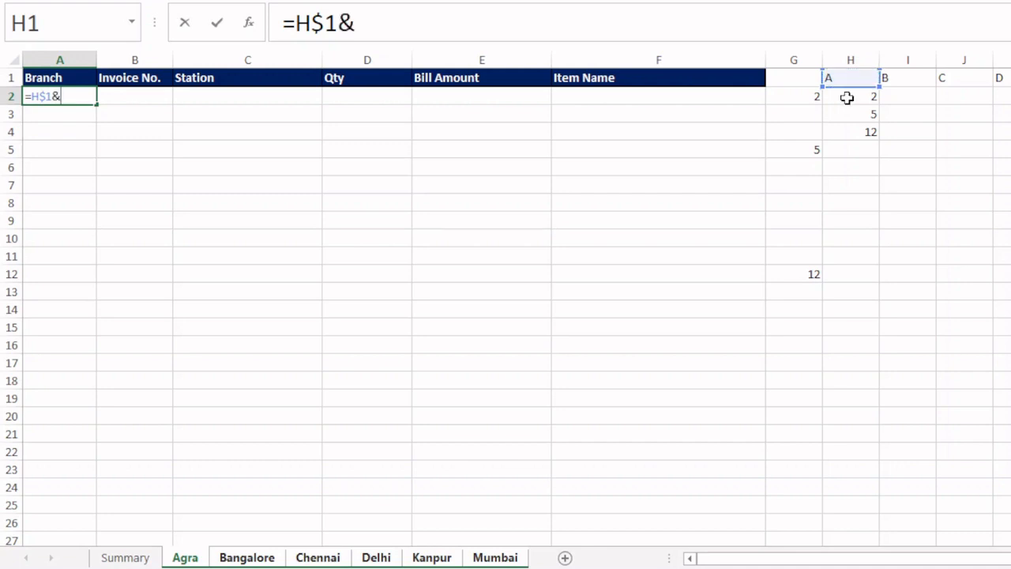
click(846, 98)
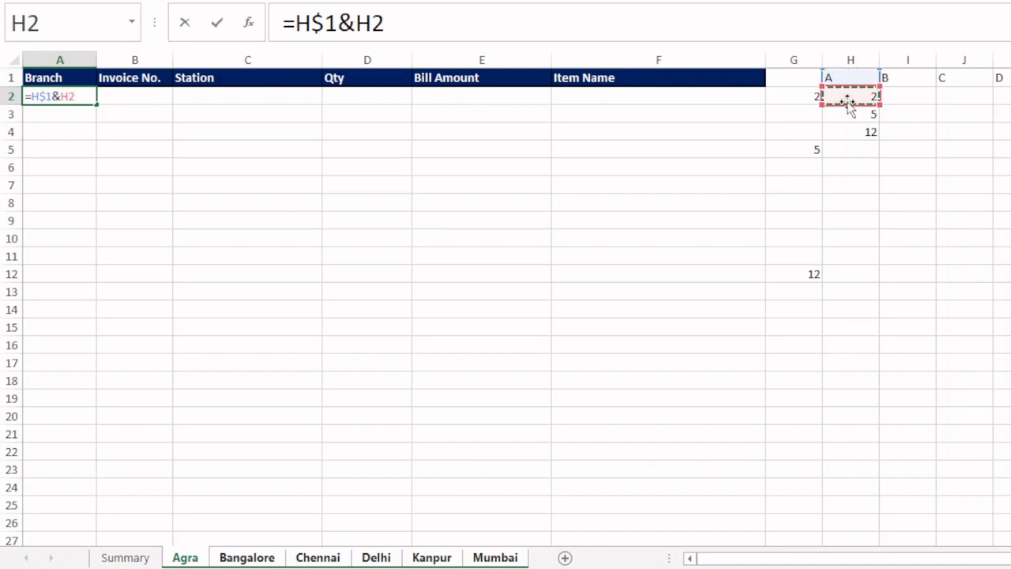
key(F4)
key(F4)
key(F4)
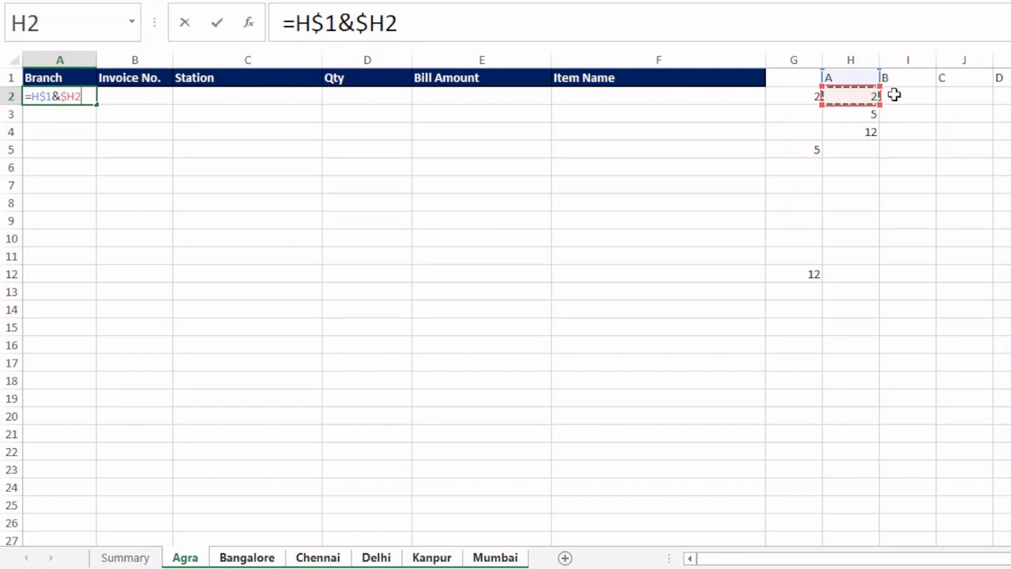
key(Return)
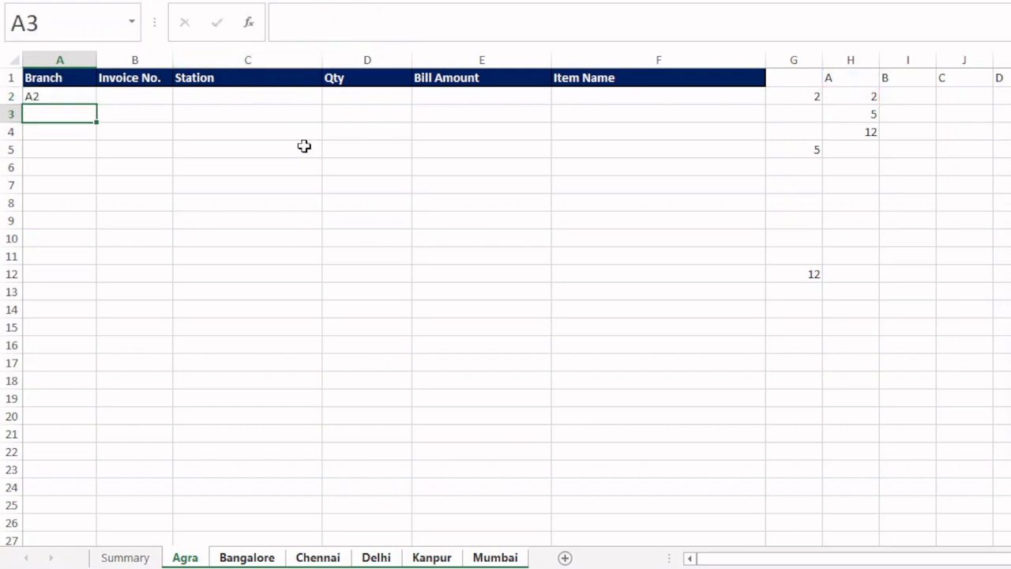
- Prefix the A2 formula with the Summary sheet reference so it reads ="Summary!"&H$1&$H2
key(Up)
key(F2)
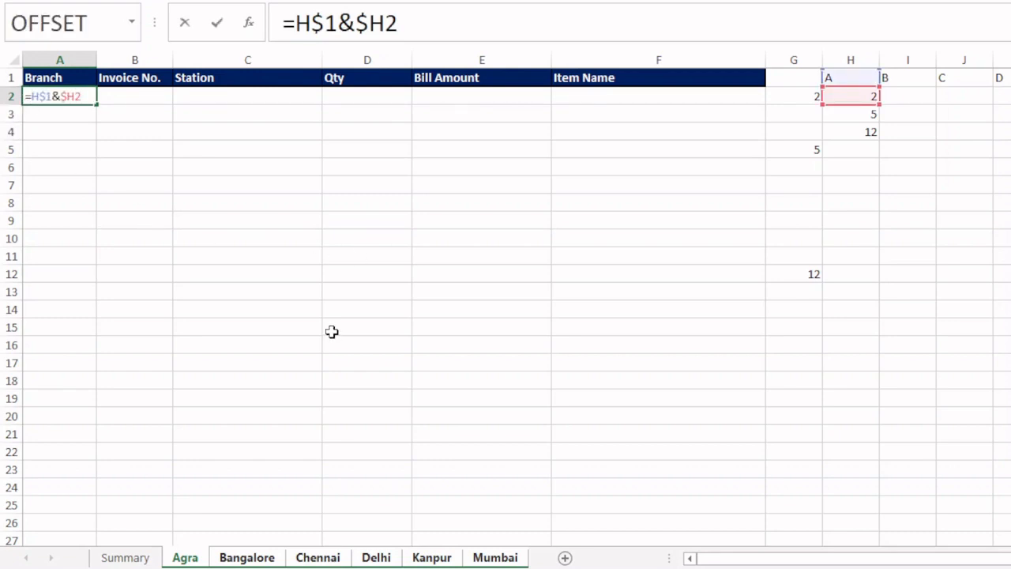
text("Sum)
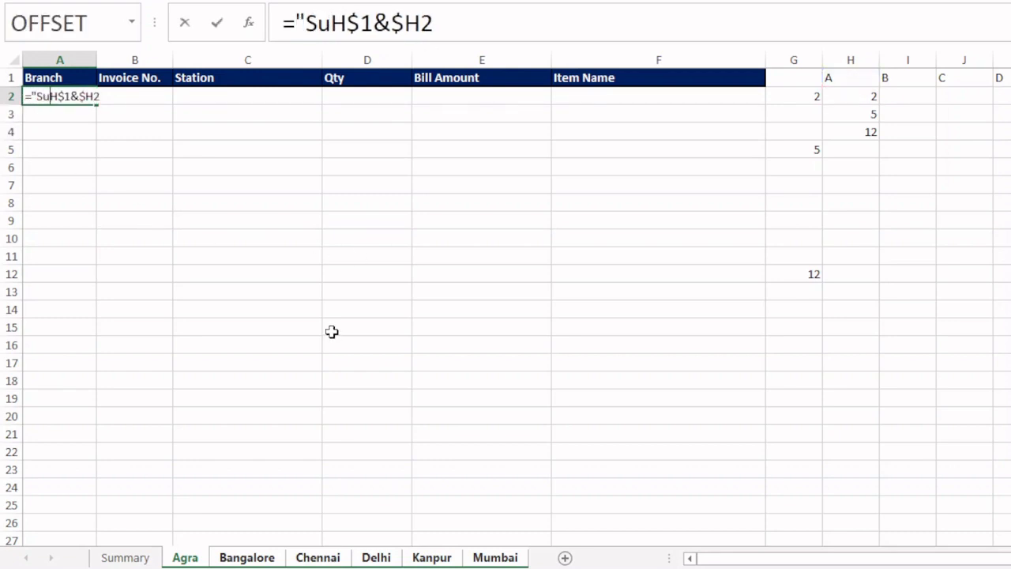
text(mary)
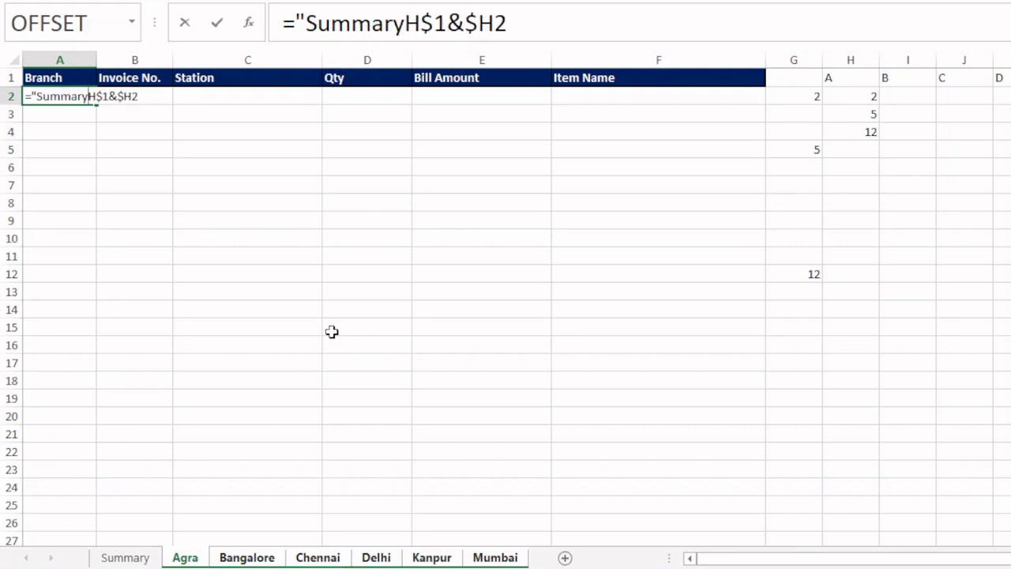
text(!)
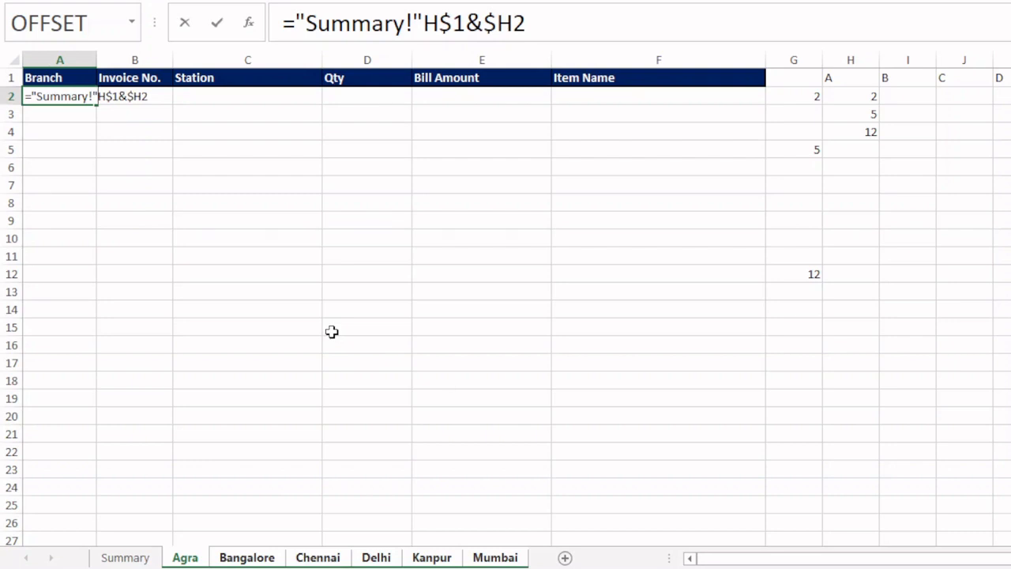
text(&)
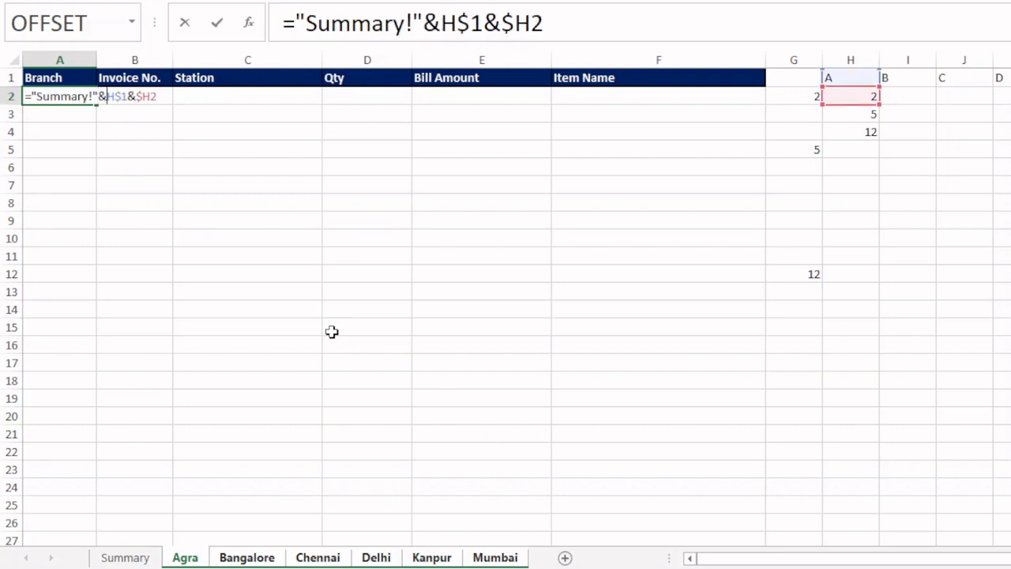
key(Return)
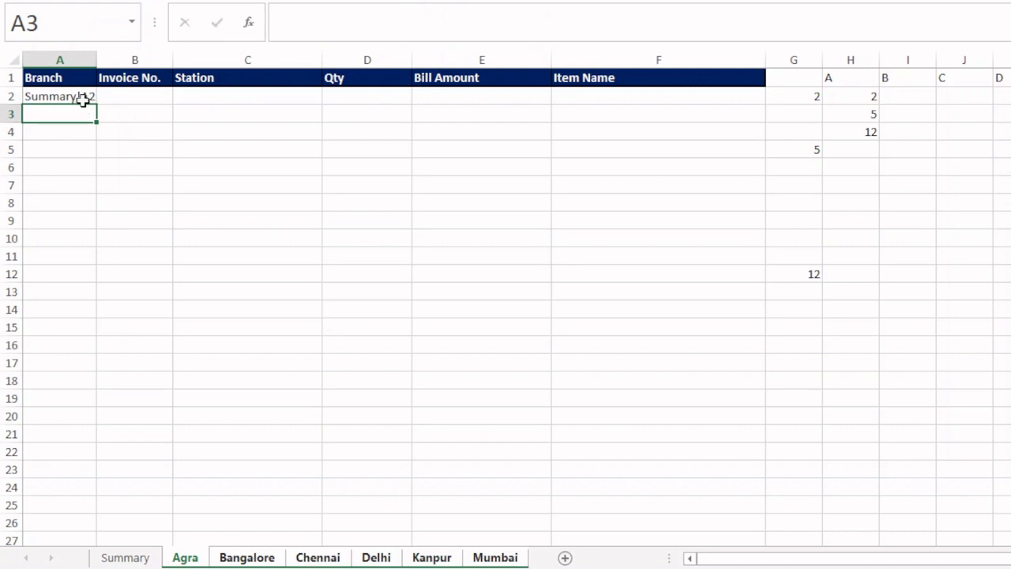
- Wrap the A2 formula in INDIRECT so it reads =INDIRECT("Summary!"&H$1&$H2)
click(83, 99)
key(F2)
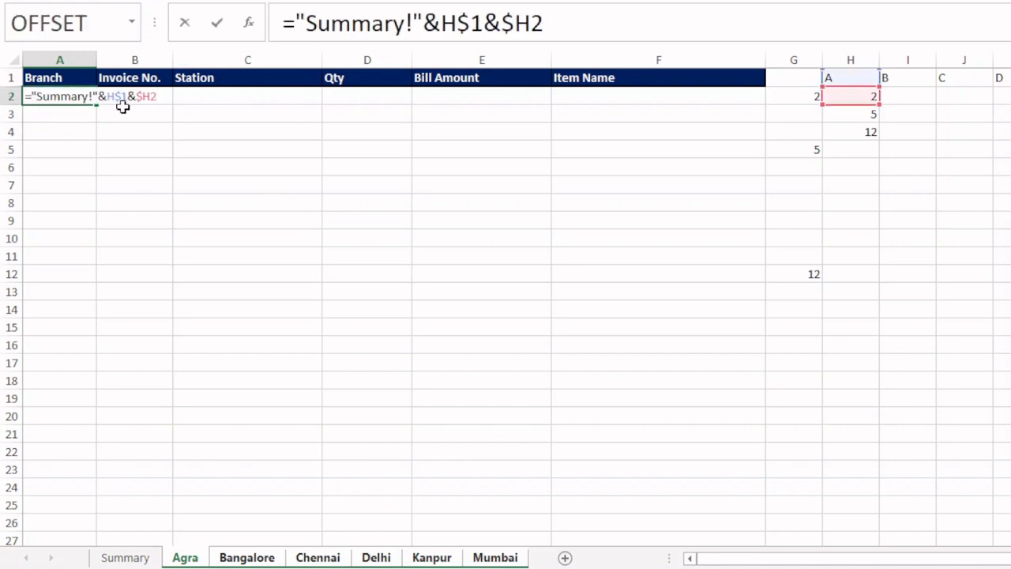
click(32, 96)
text(indirec)
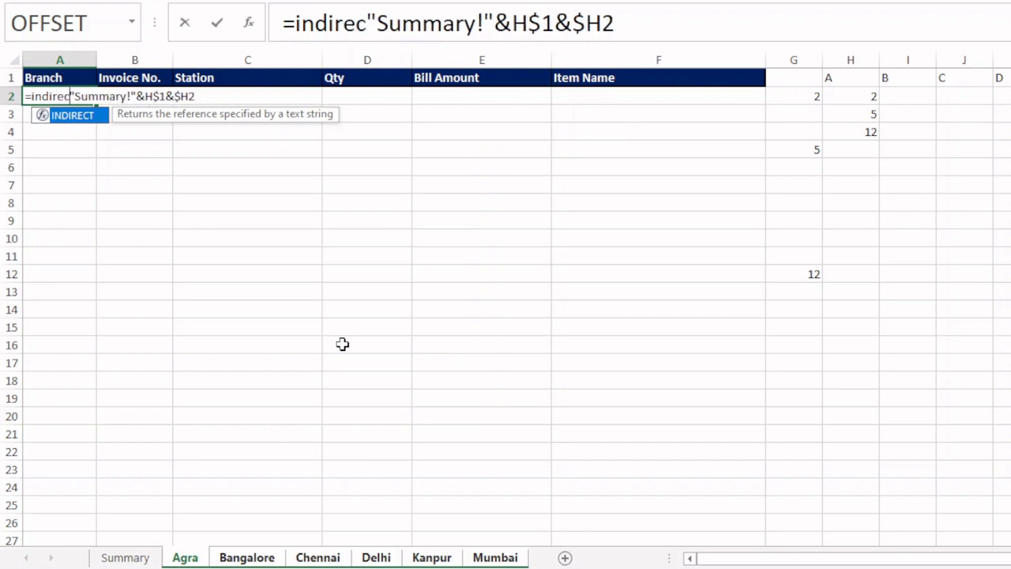
text(t)
key(Tab)
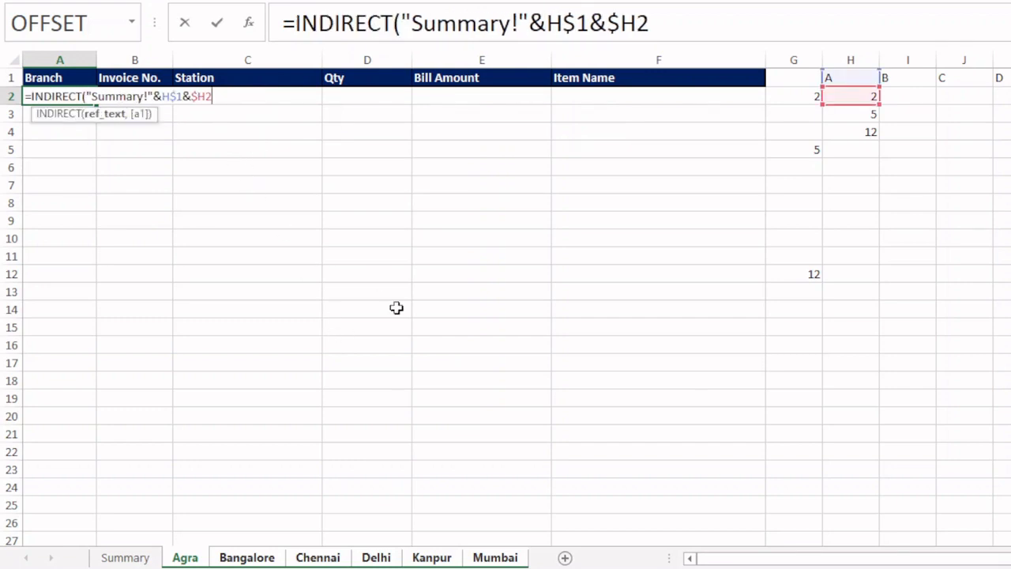
text())
key(Return)
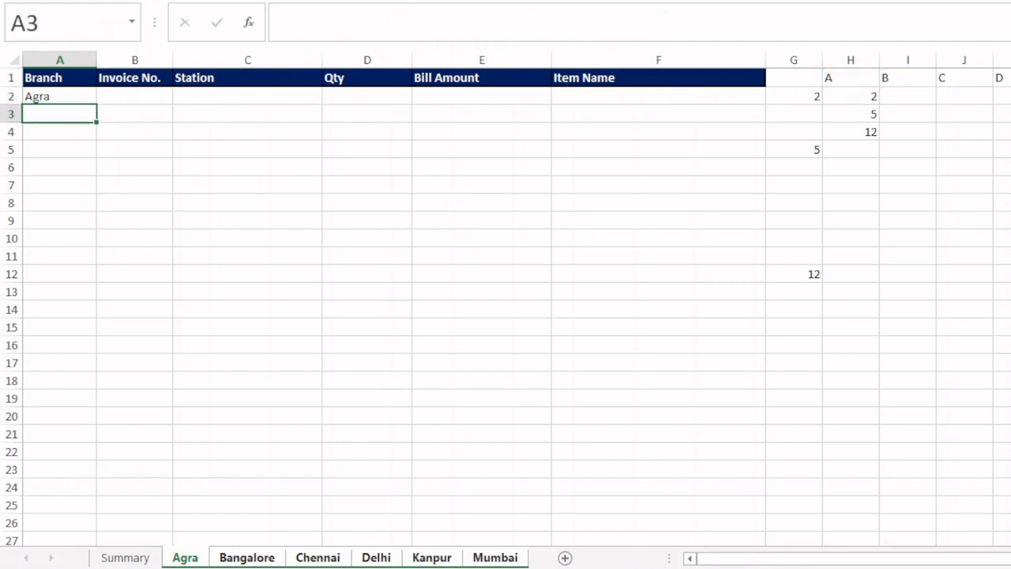
- Fill the A2 formula through A2:F21 and change the whole range to =IFERROR(INDIRECT("Summary!"&H$1&$H2),"")
click(70, 96)
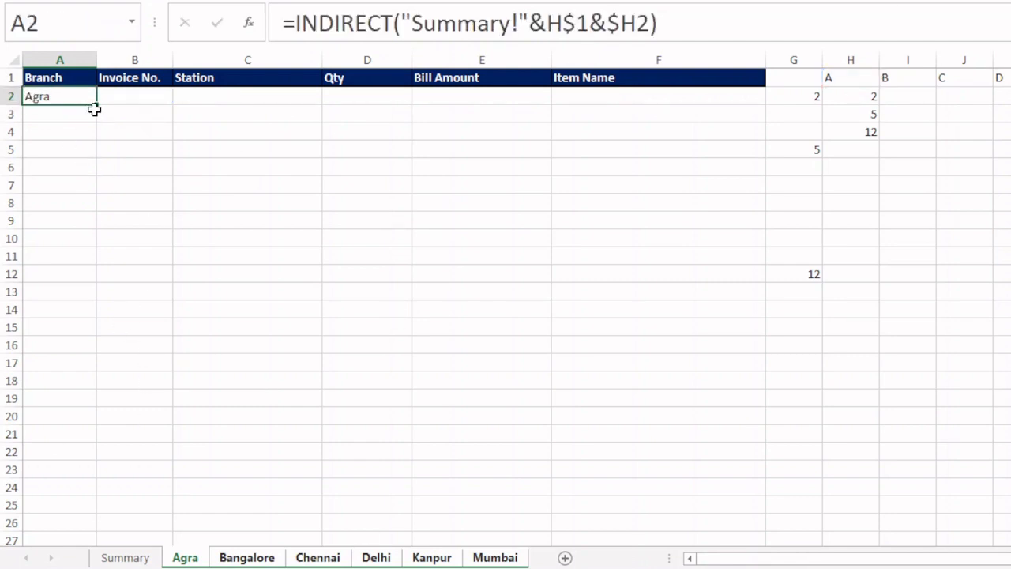
drag(97, 107, 780, 444)
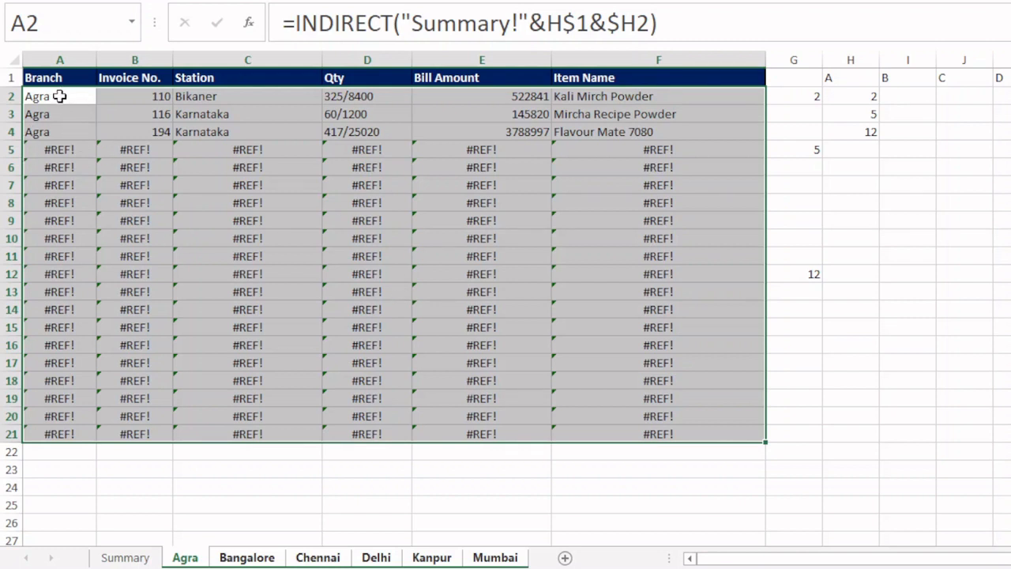
key(F2)
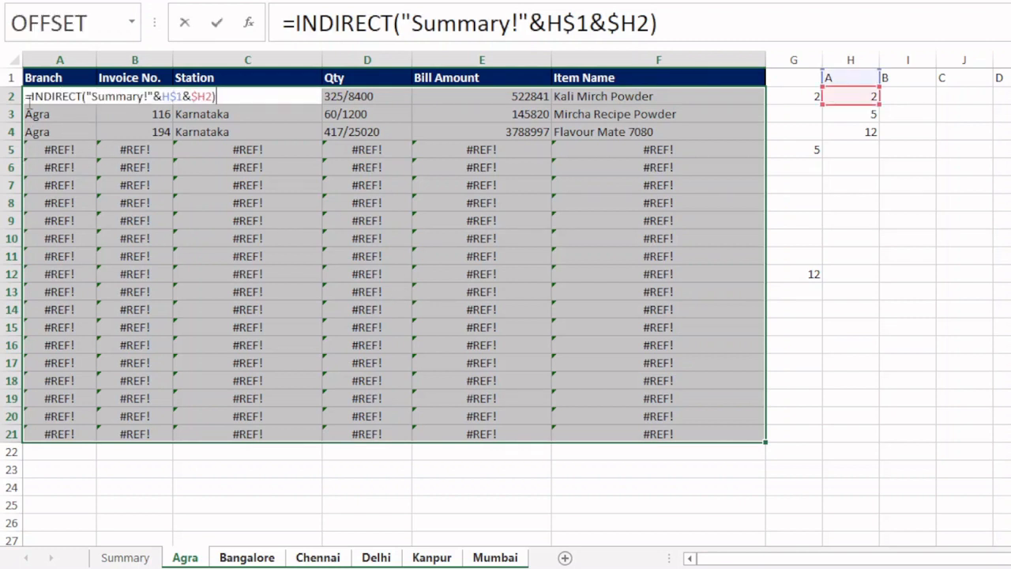
click(31, 98)
text(iferr)
key(Tab)
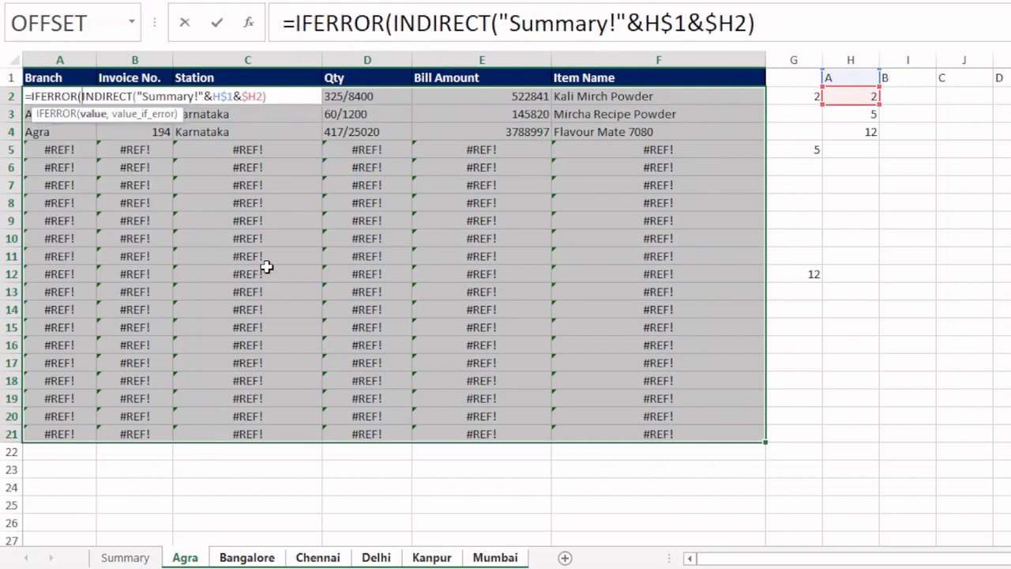
click(801, 30)
text(,)
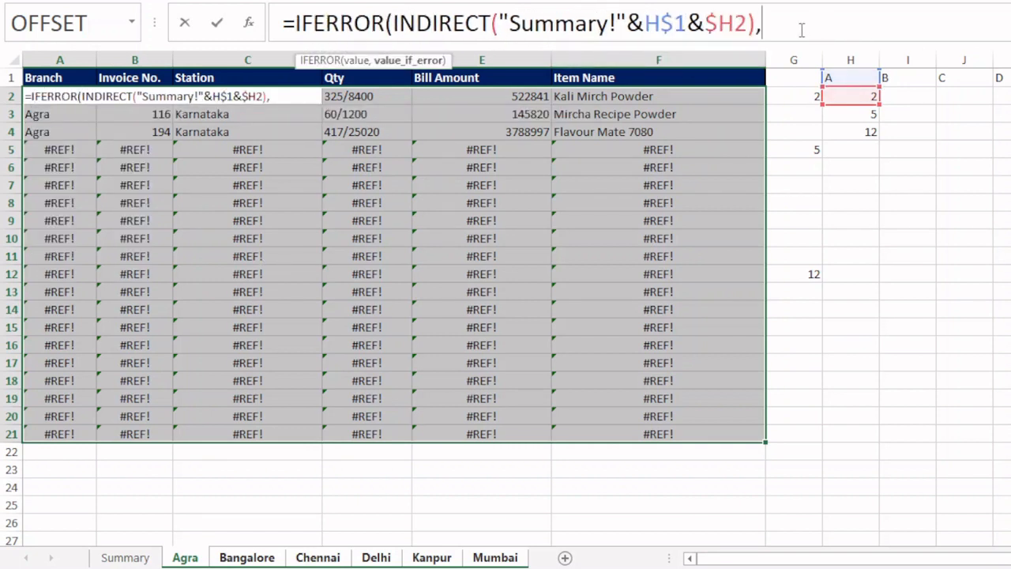
text(""))
key(ctrl+Return)
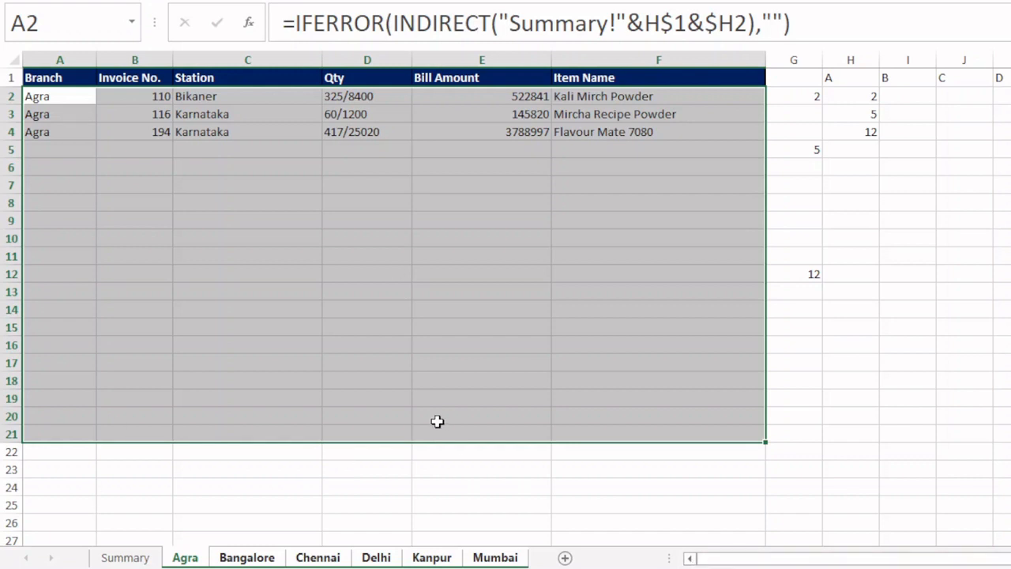
- Ungroup the branch sheets and select cell A1 on the Agra sheet
click(247, 557)
click(305, 560)
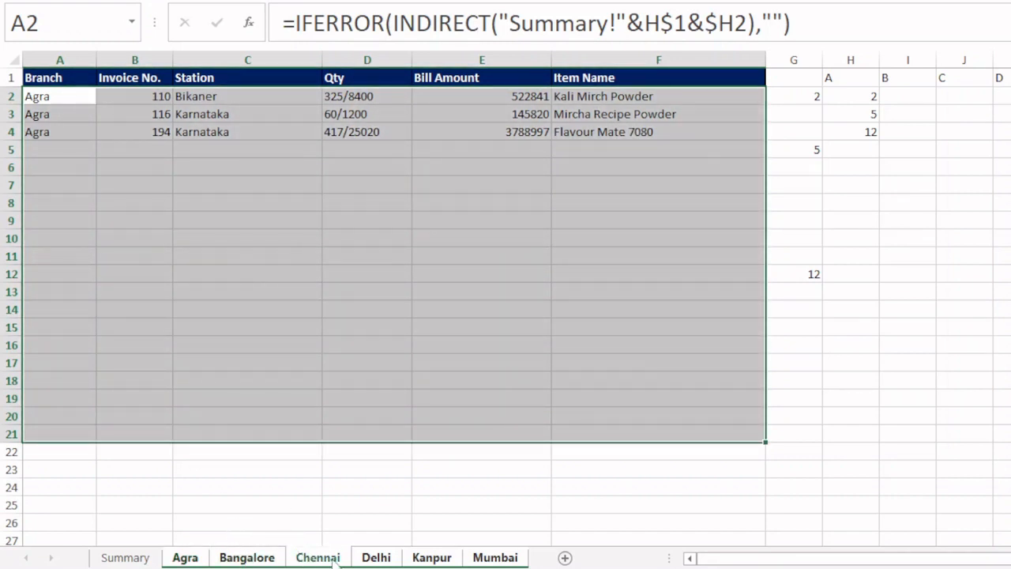
click(377, 561)
click(433, 560)
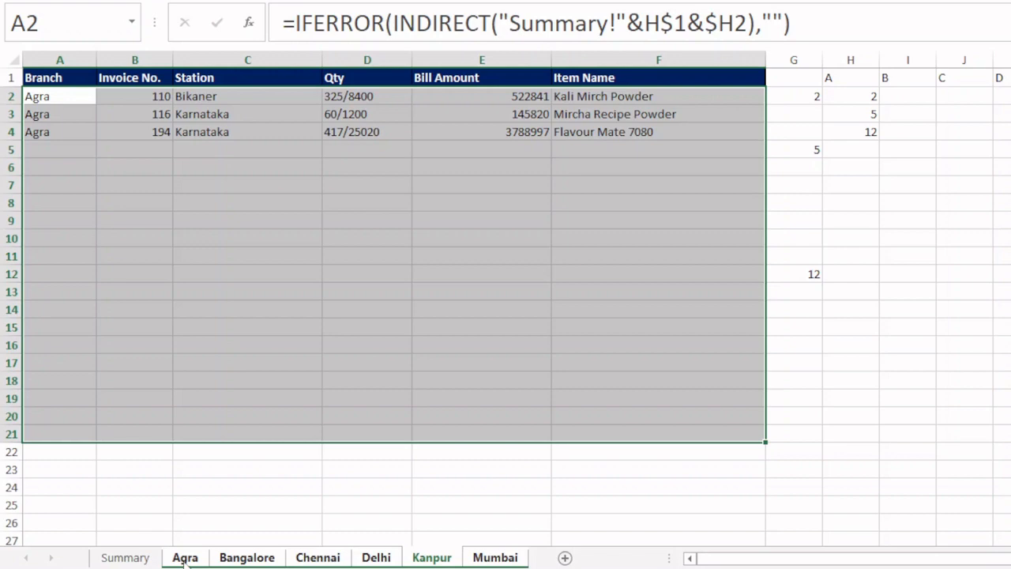
click(504, 561)
click(124, 558)
click(184, 557)
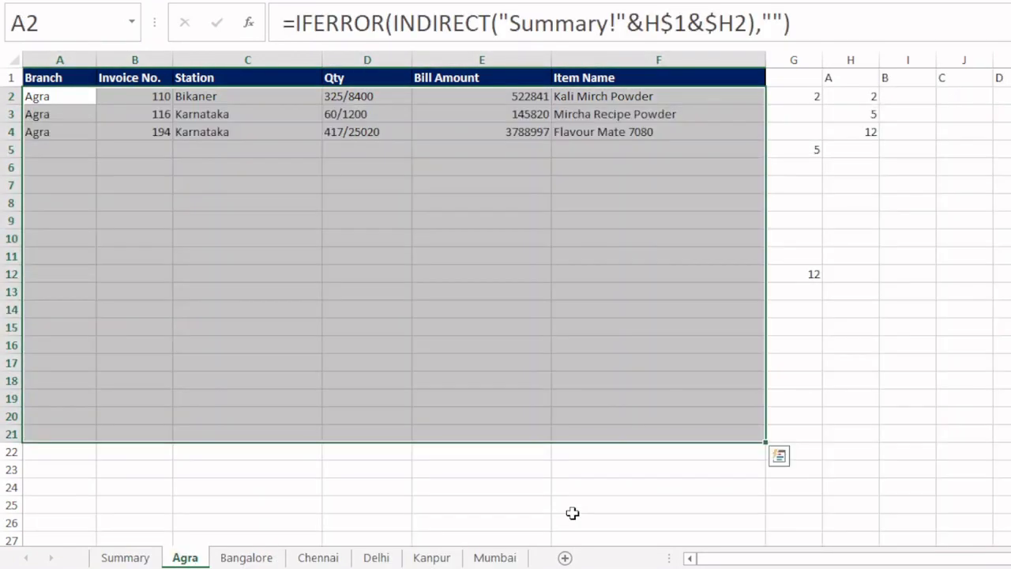
key(ctrl+Home)
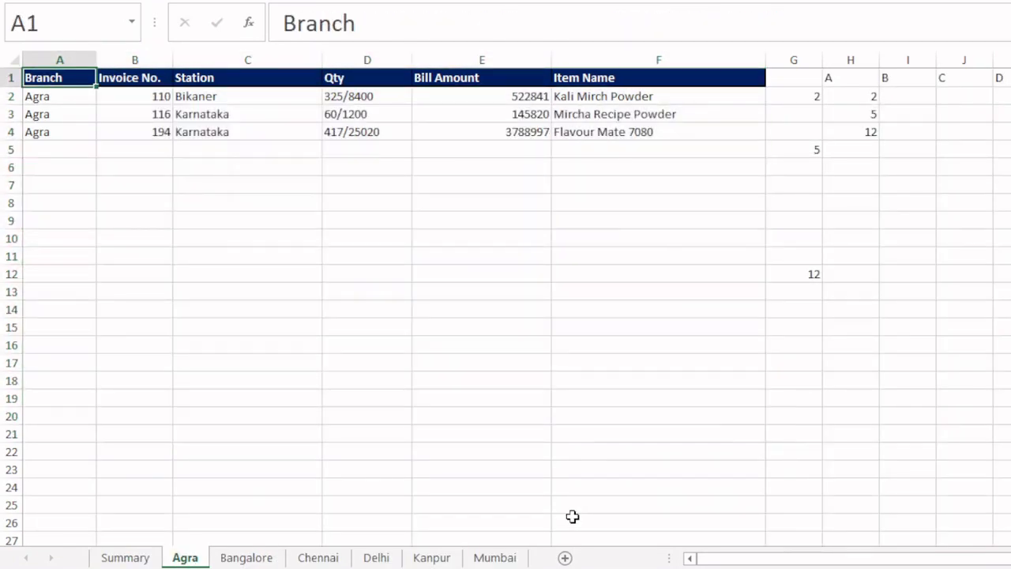
- Look through the Summary sheet and every branch sheet from Agra to Mumbai to compare the records they show
key(ctrl+Page_Down)
key(ctrl+Page_Up)
key(ctrl+Page_Down)
key(ctrl+Page_Up)
key(ctrl+Page_Down)
key(ctrl+Page_Down)
key(ctrl+Page_Down)
key(ctrl+Page_Down)
key(ctrl+Page_Down)
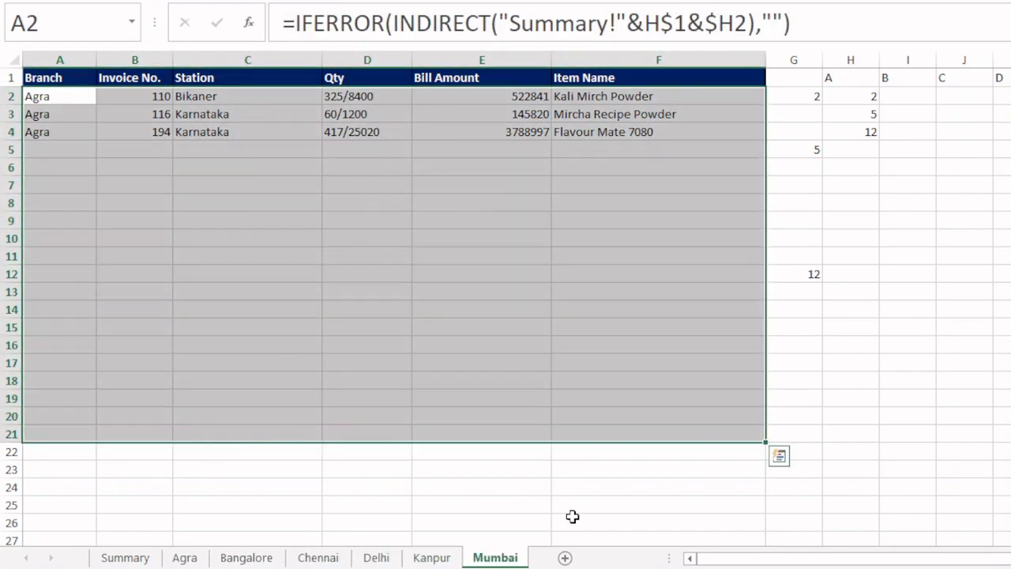
key(ctrl+Page_Up)
key(ctrl+Page_Up)
key(ctrl+Page_Up)
key(ctrl+Page_Up)
key(ctrl+Page_Up)
key(ctrl+Page_Up)
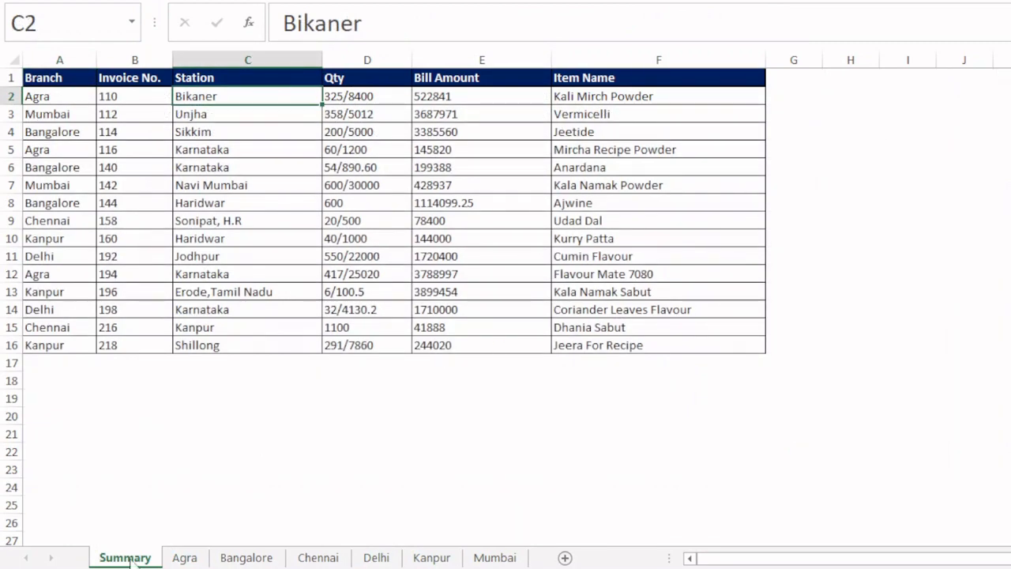
click(193, 560)
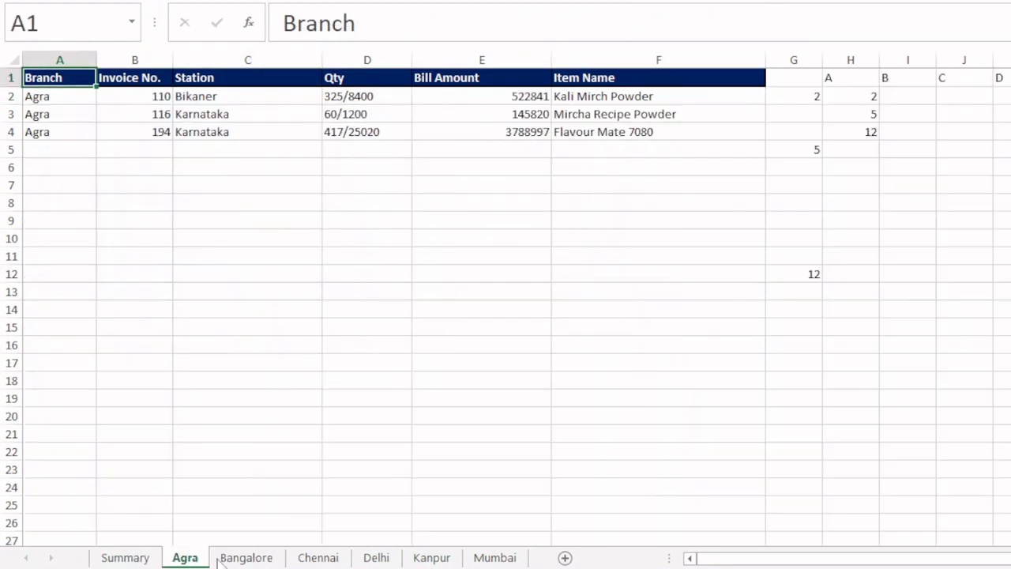
click(241, 561)
click(311, 560)
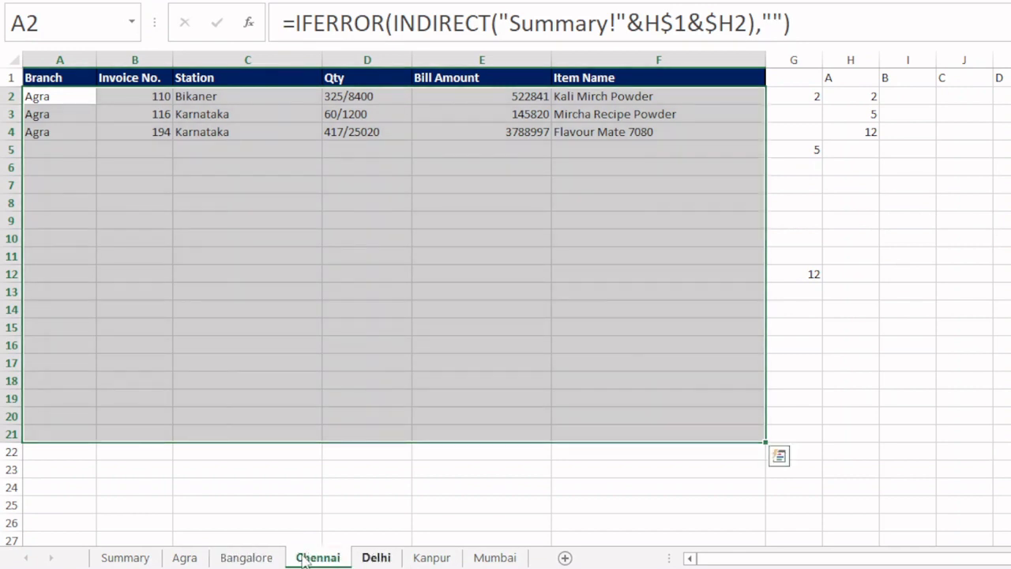
click(374, 558)
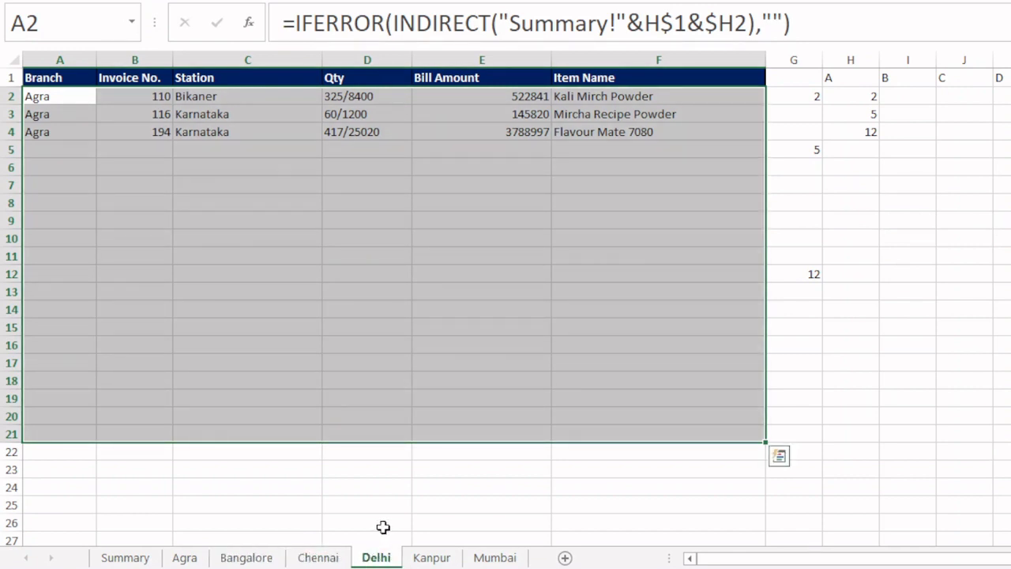
key(ctrl+Page_Down)
key(ctrl+Page_Down)
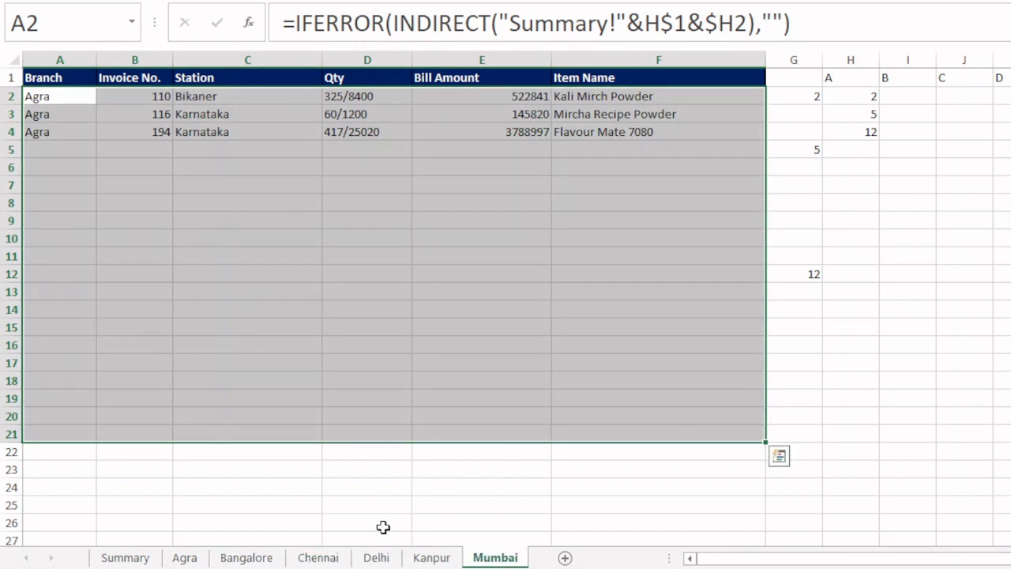
key(ctrl+Page_Up)
key(ctrl+Page_Up)
key(ctrl+Page_Up)
key(ctrl+Page_Up)
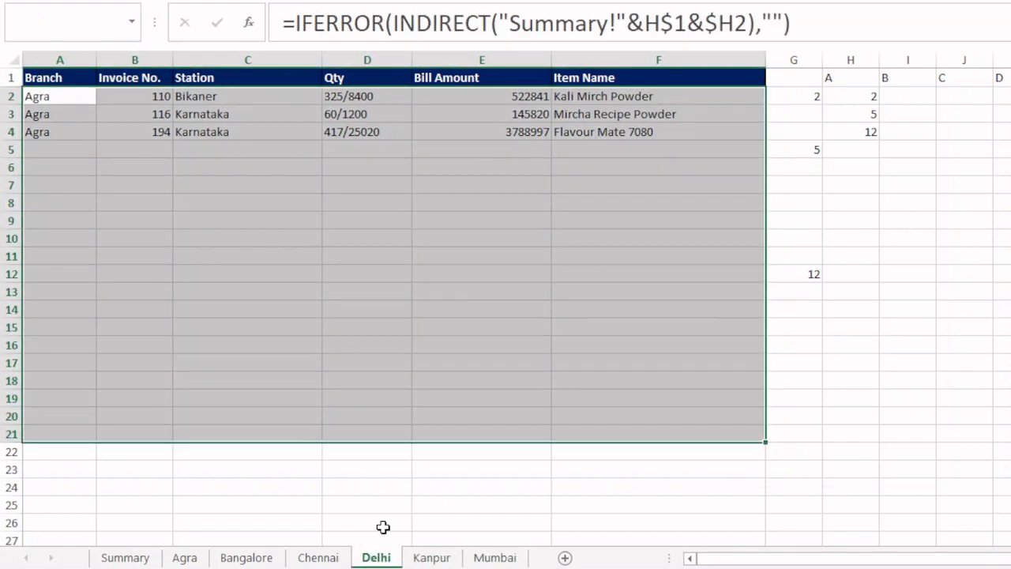
key(ctrl+Page_Up)
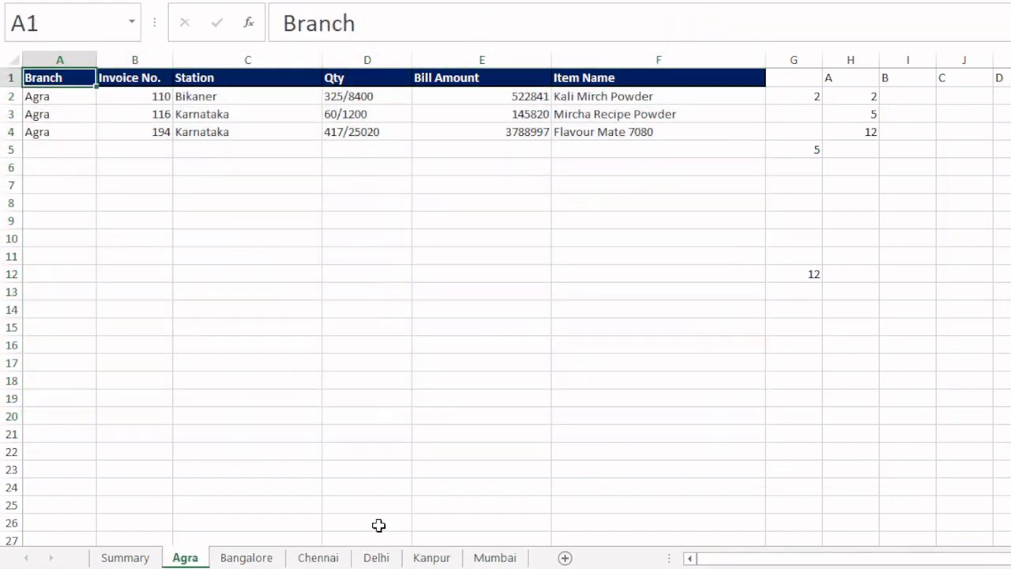
- Examine the branch-matching IF formula in G2 of the Agra sheet against the Branch value in Summary A2
click(788, 96)
key(F2)
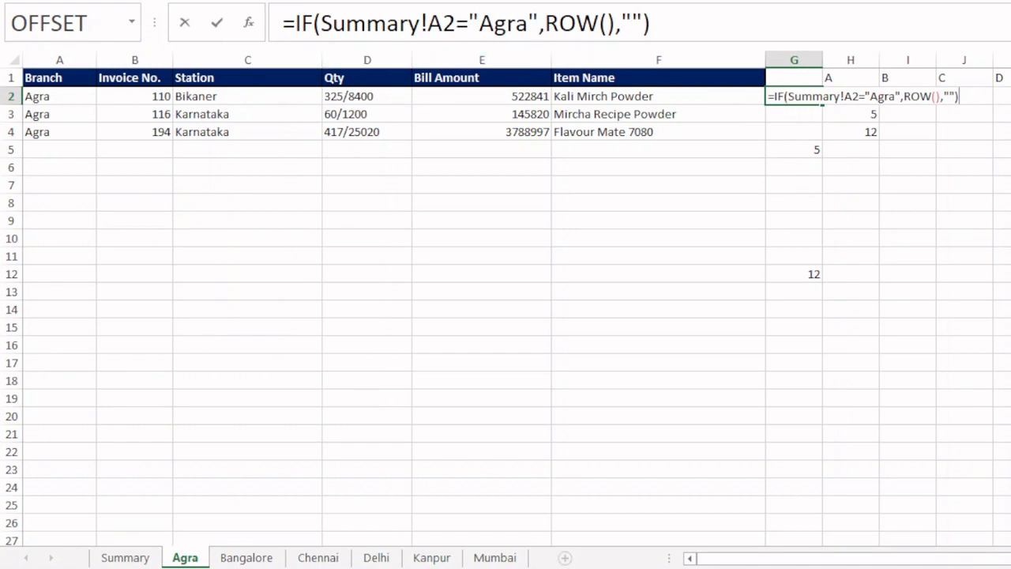
key(Return)
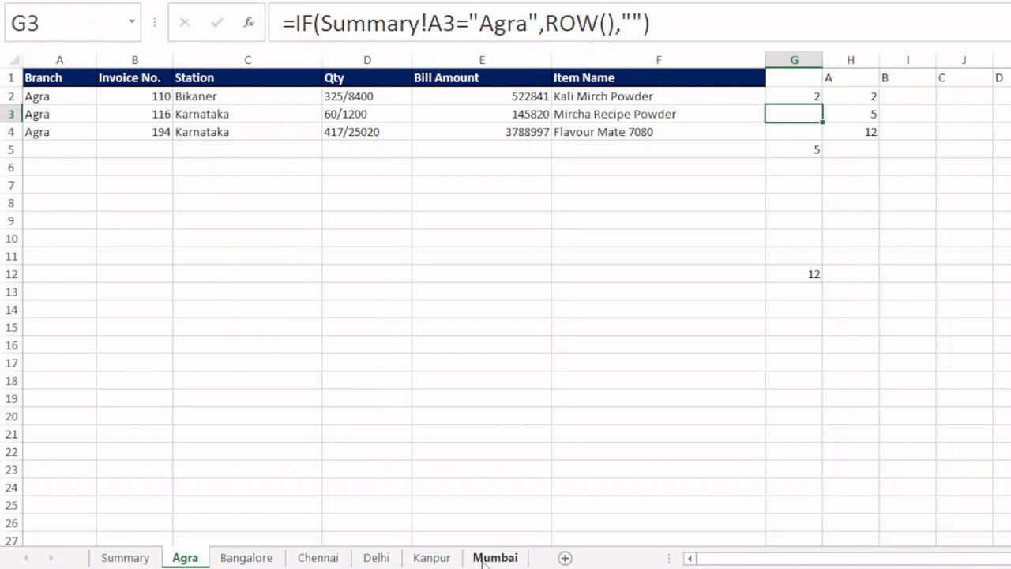
click(130, 553)
click(61, 95)
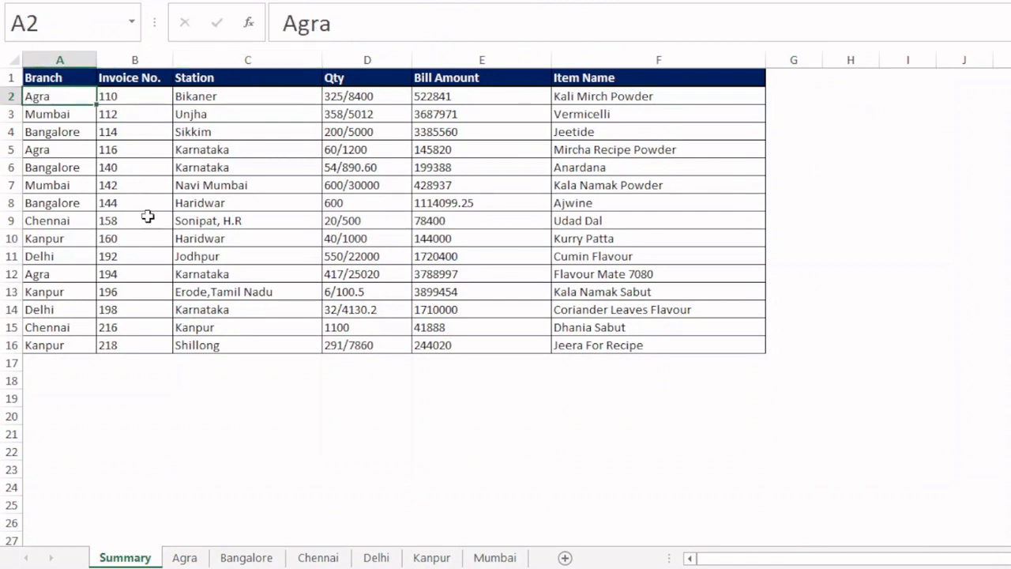
click(184, 557)
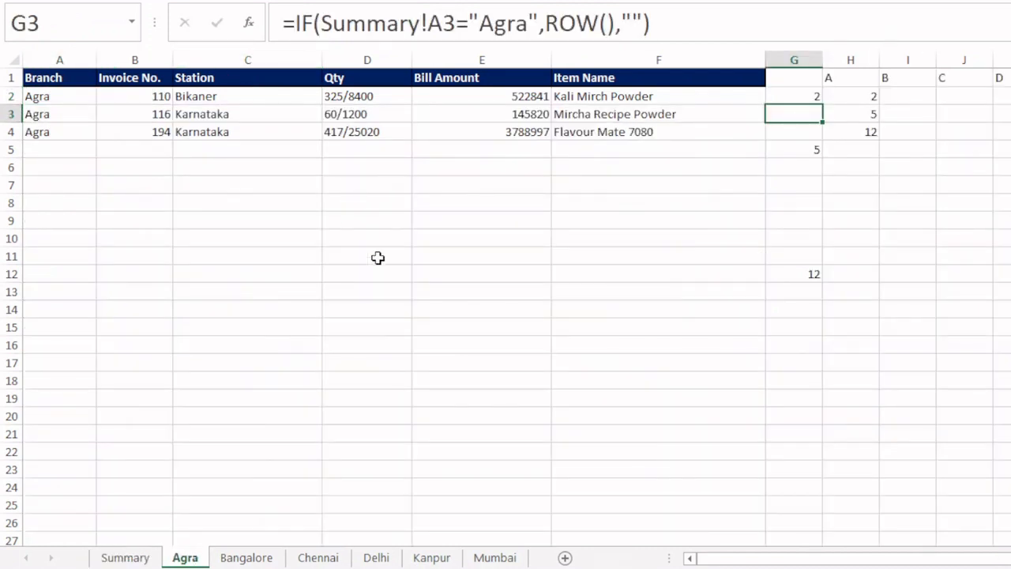
click(804, 98)
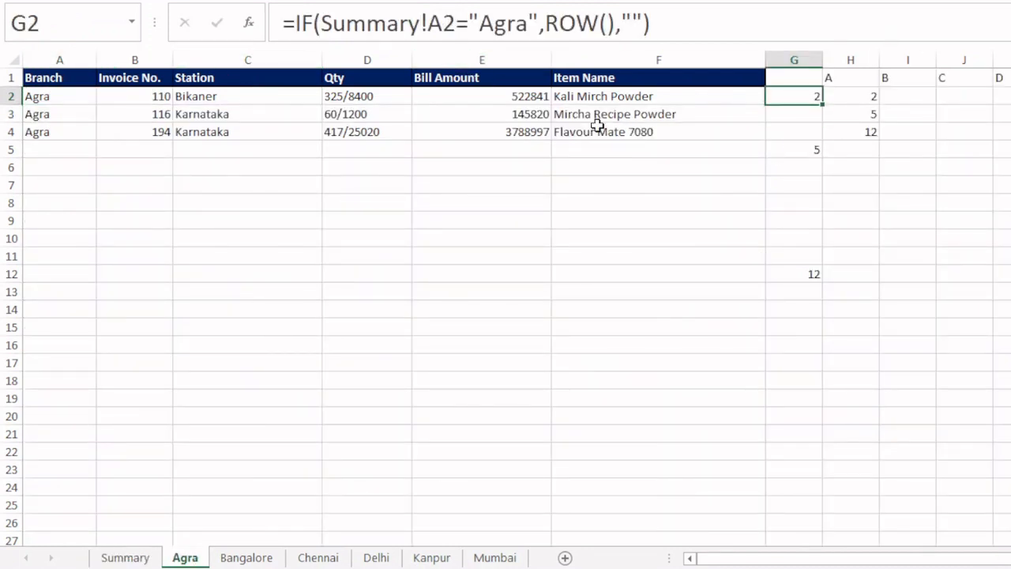
key(F2)
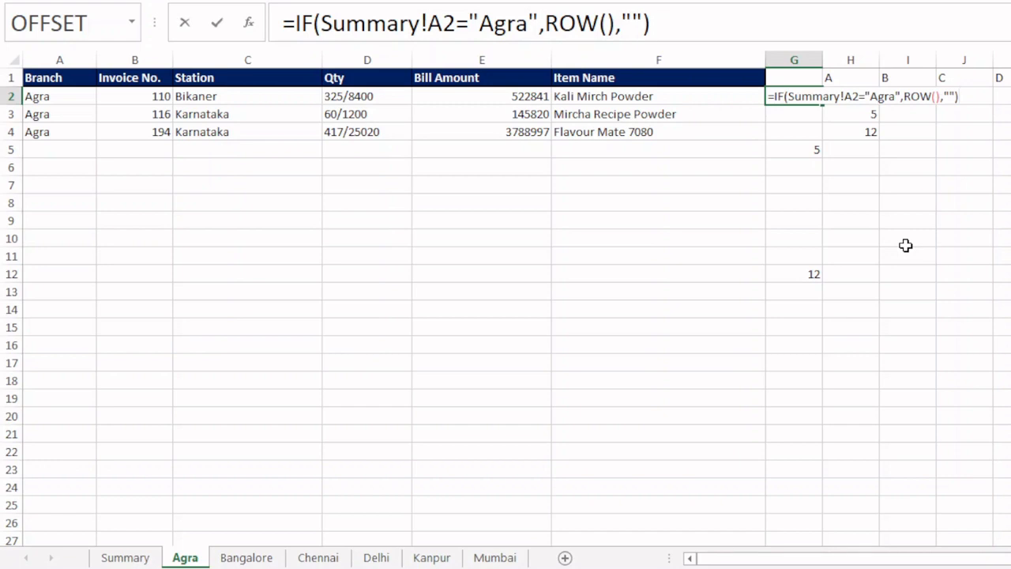
key(Escape)
key(Return)
- Add a worksheet after Mumbai and begin a CELL formula in G7 with the "filename" info type
click(505, 557)
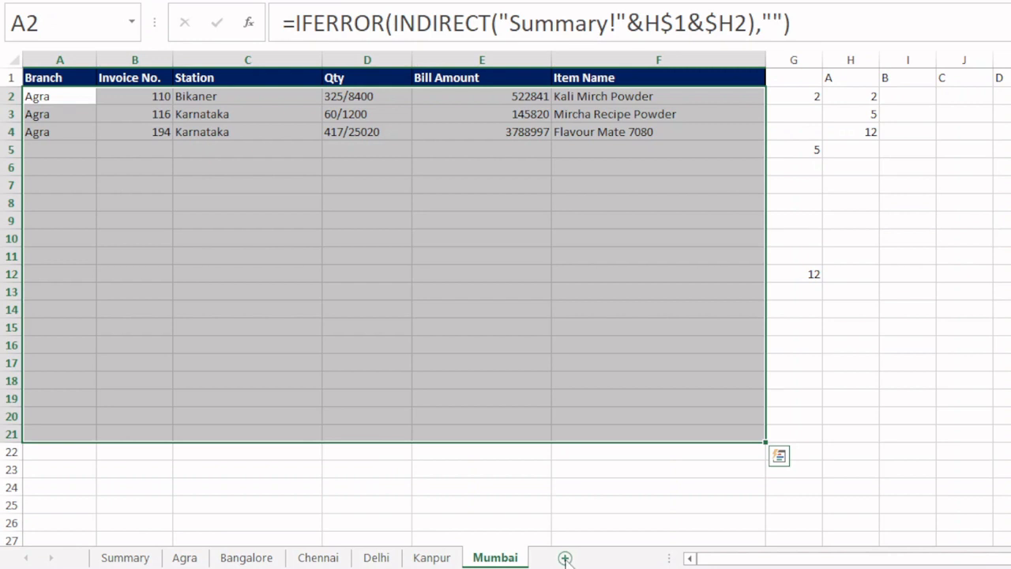
click(564, 558)
click(401, 181)
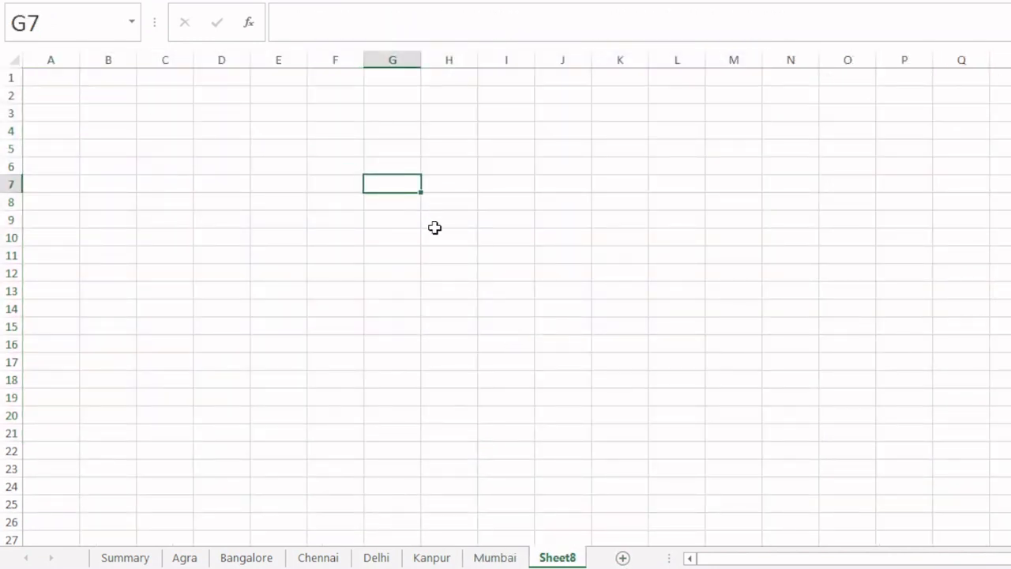
text(=cell)
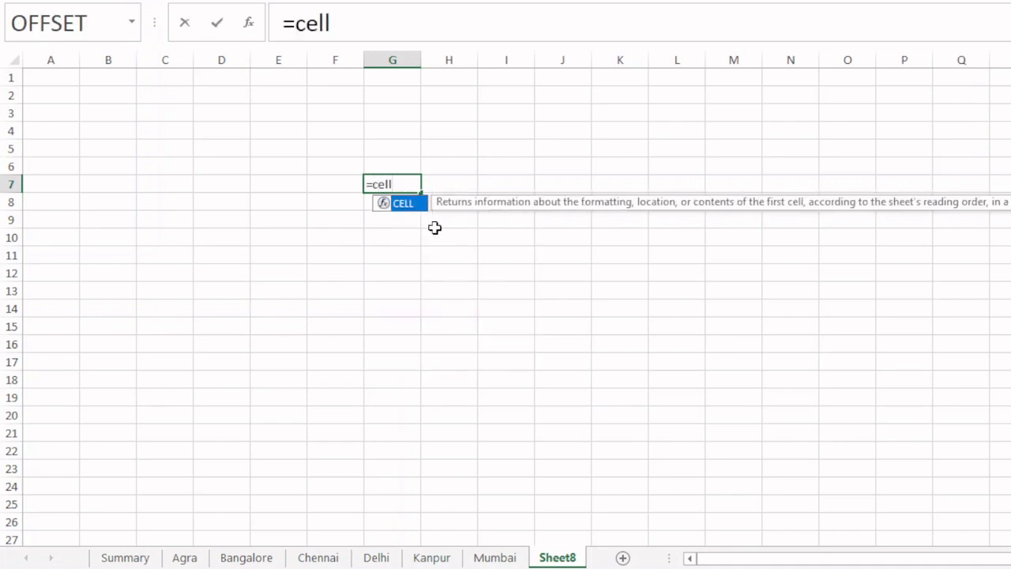
key(Tab)
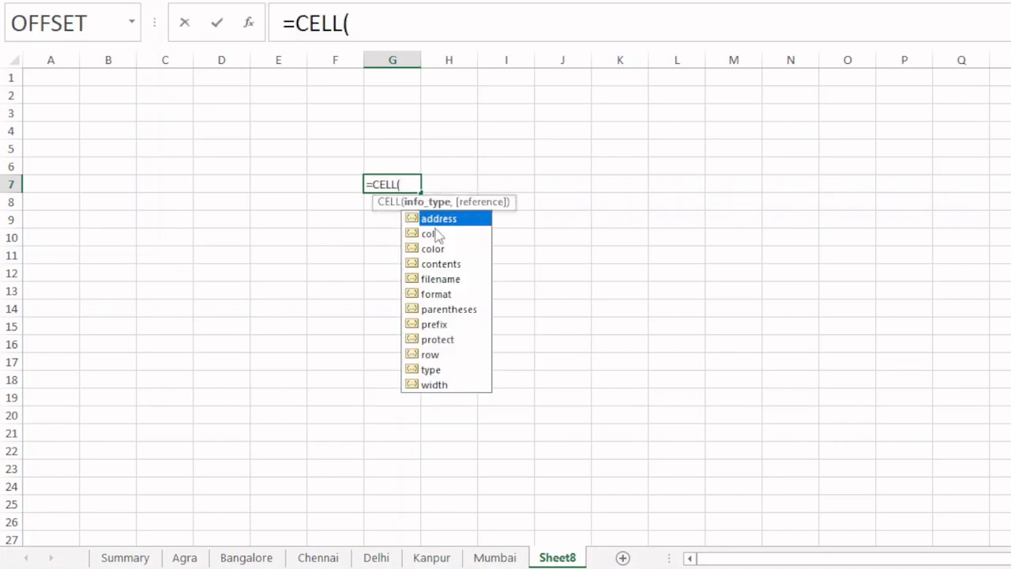
key(Down)
key(Down)
key(Down)
key(Down)
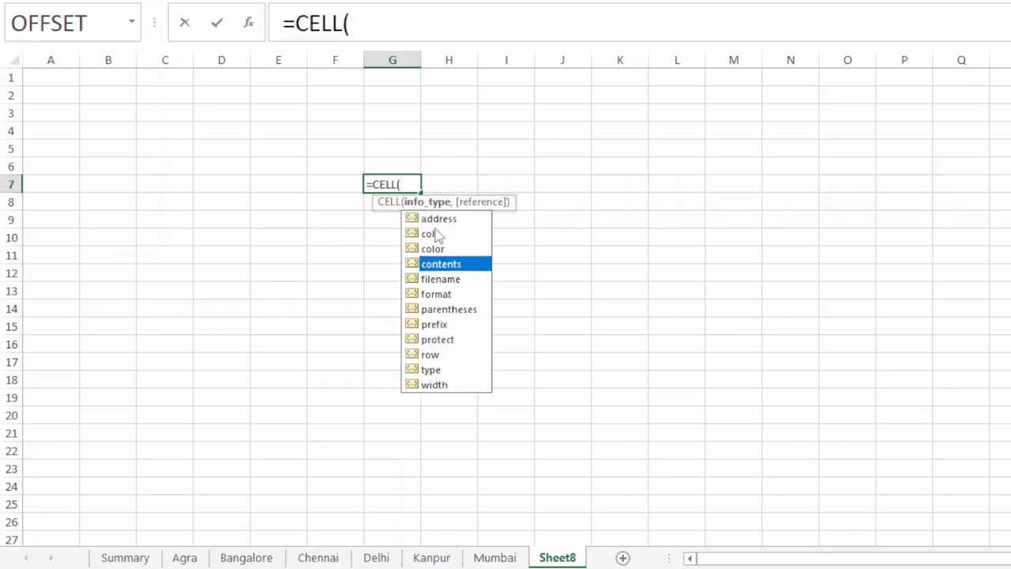
key(Tab)
text(,)
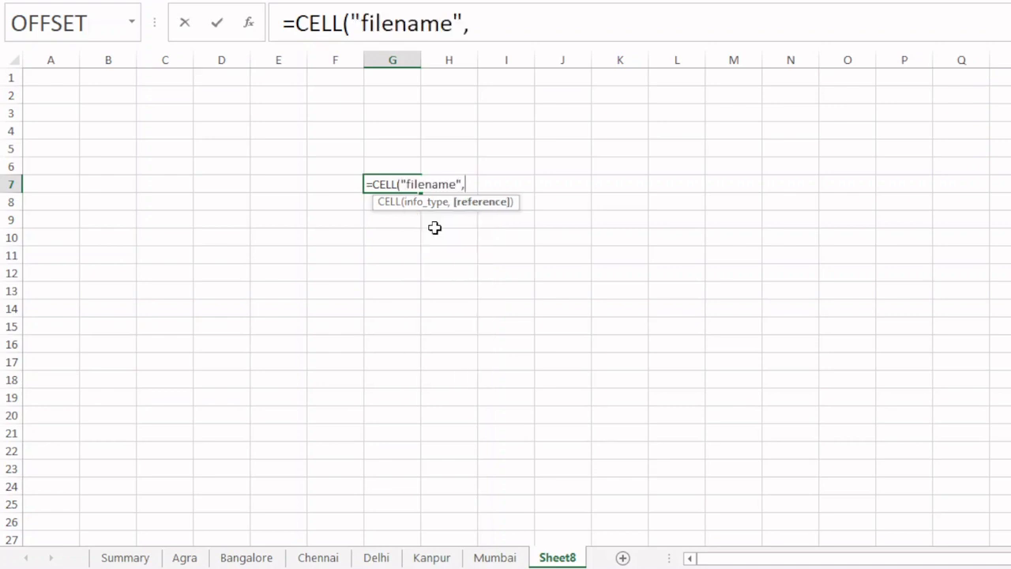
text(a1)
- Complete the G7 formula with the reference A1 so it reads =CELL("filename",A1)
key(BackSpace)
key(BackSpace)
text(A,)
key(BackSpace)
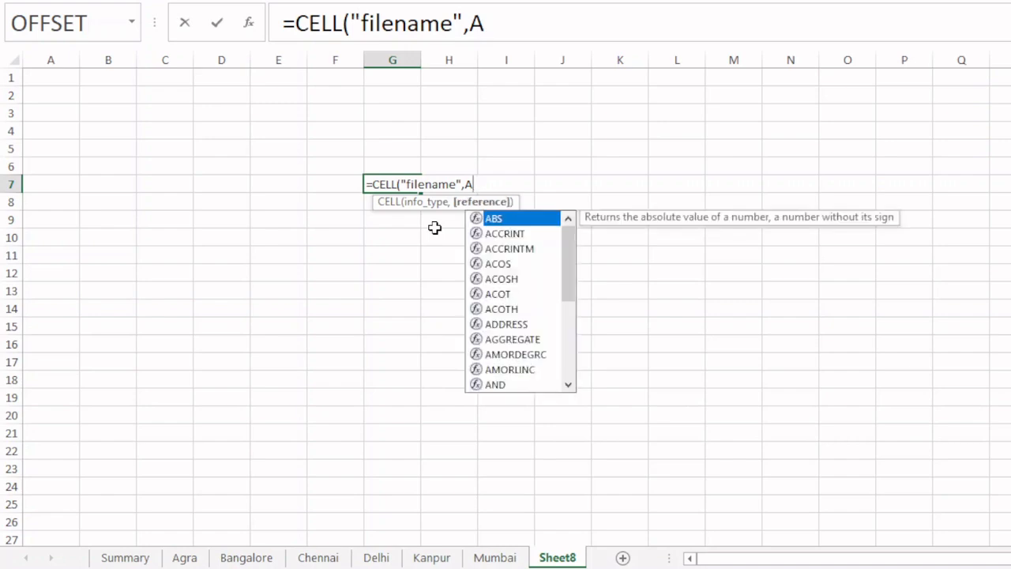
text(1))
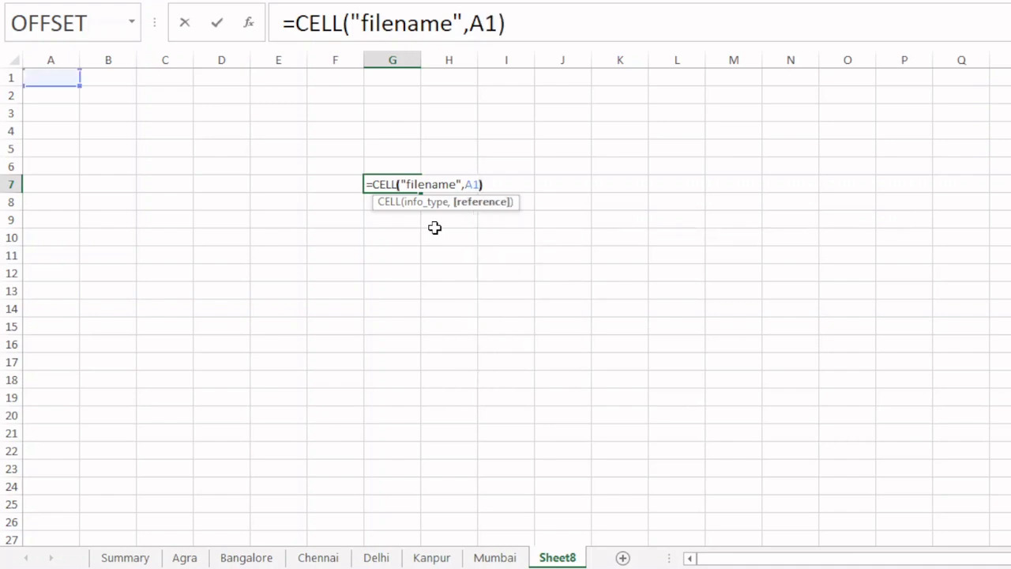
key(Return)
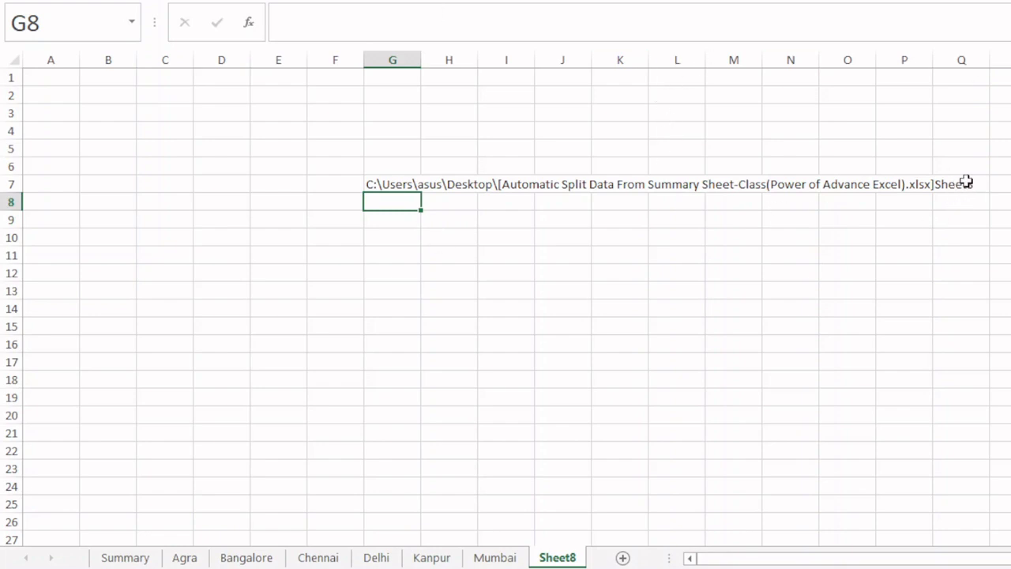
- Rename the newly added worksheet with a person's first name
right_click(552, 558)
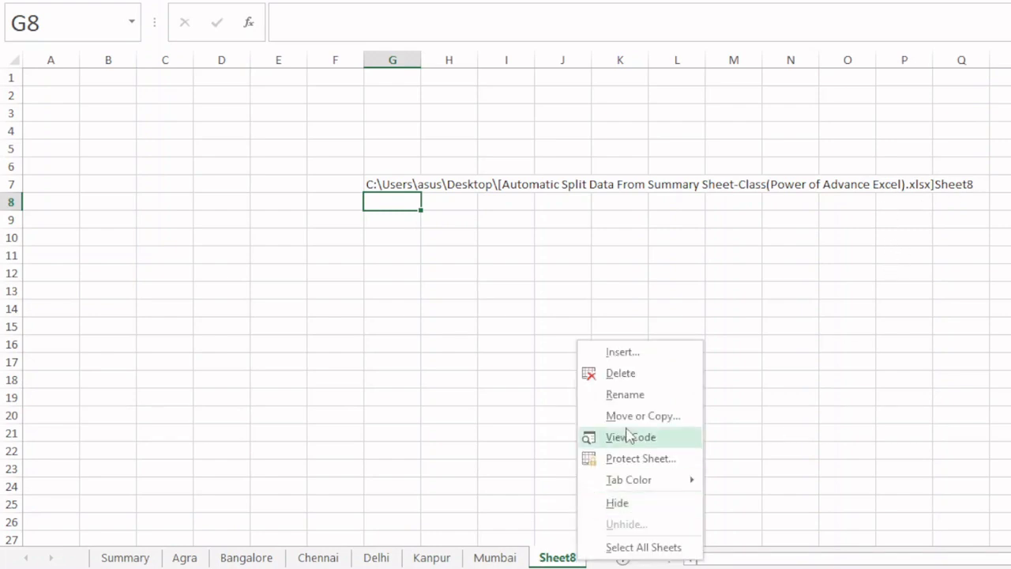
click(634, 397)
text(SHIVAM)
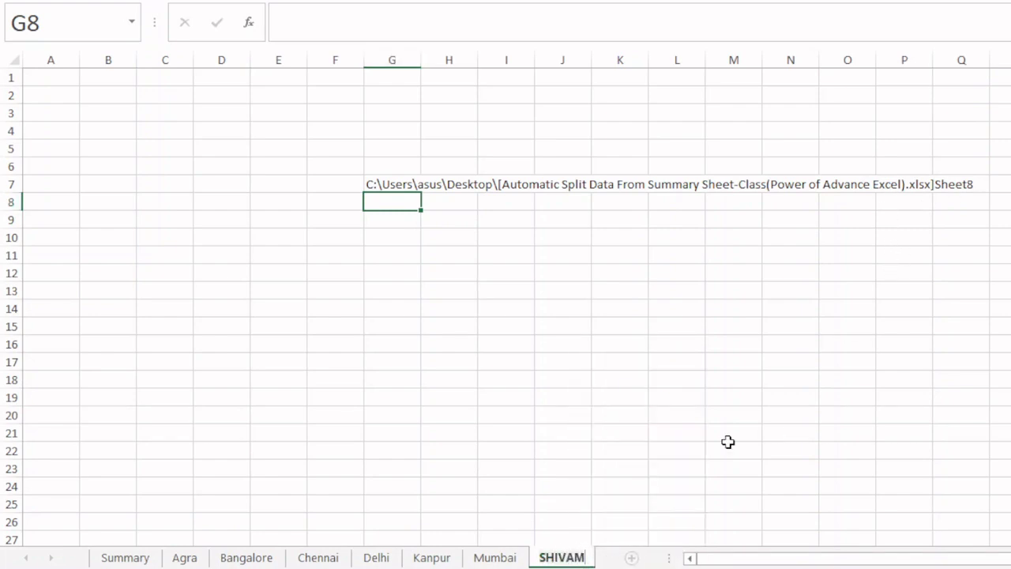
key(Return)
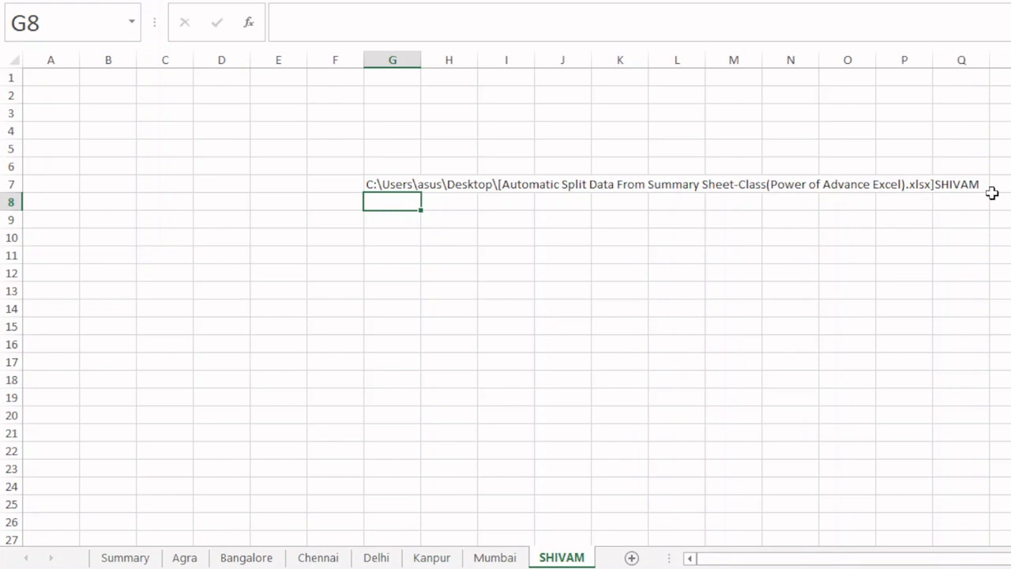
- Begin a MID formula in G11 with CELL("filename",A1) as its text argument
click(405, 253)
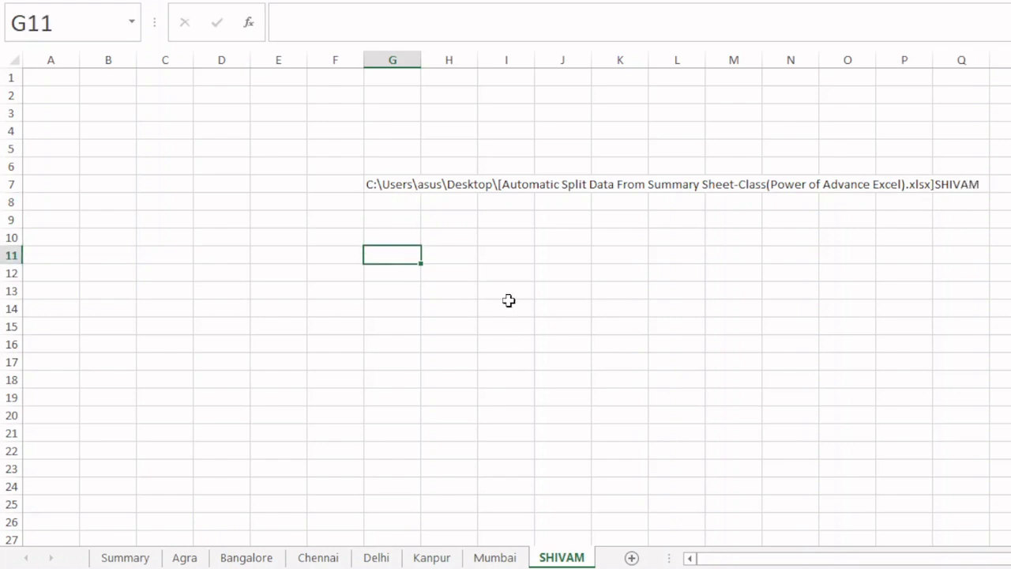
text(=)
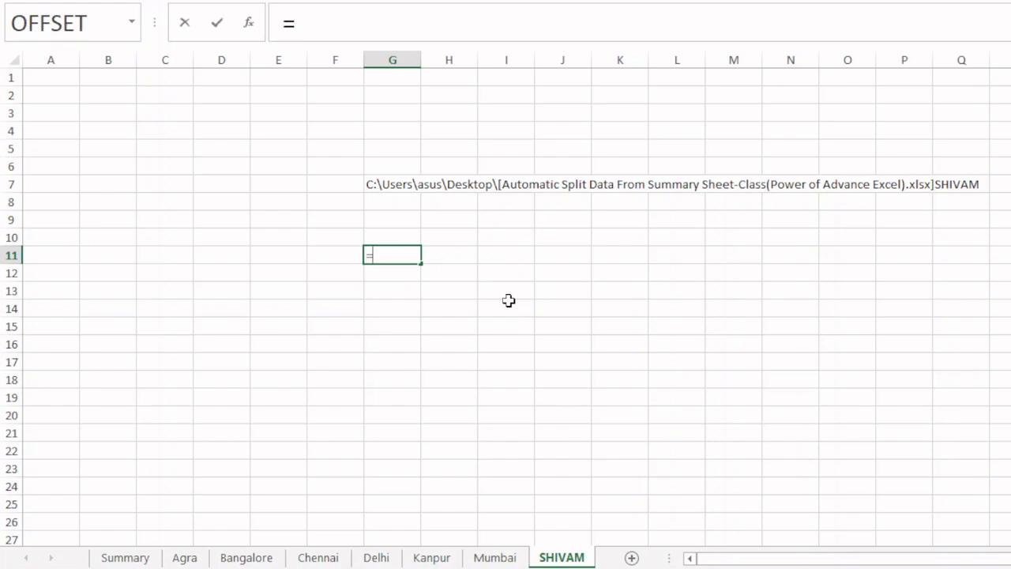
text(MID()
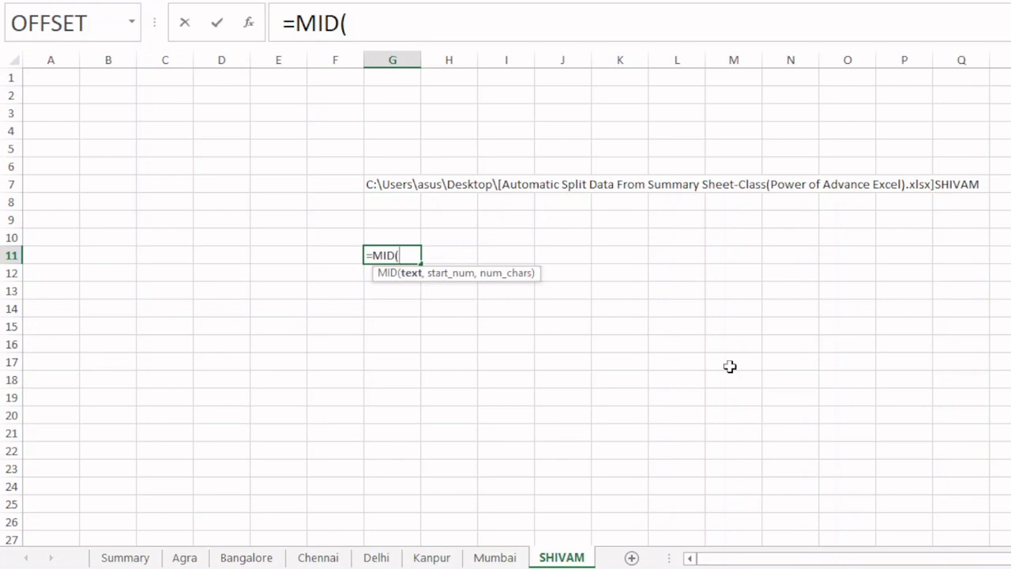
text(CELL()
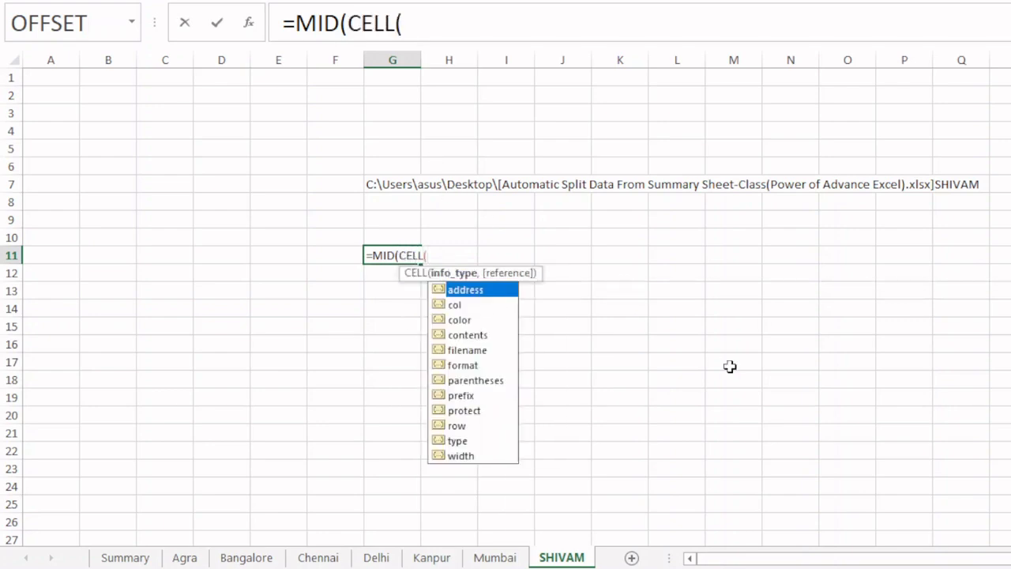
key(Down)
key(Down)
key(Down)
key(Down)
key(Tab)
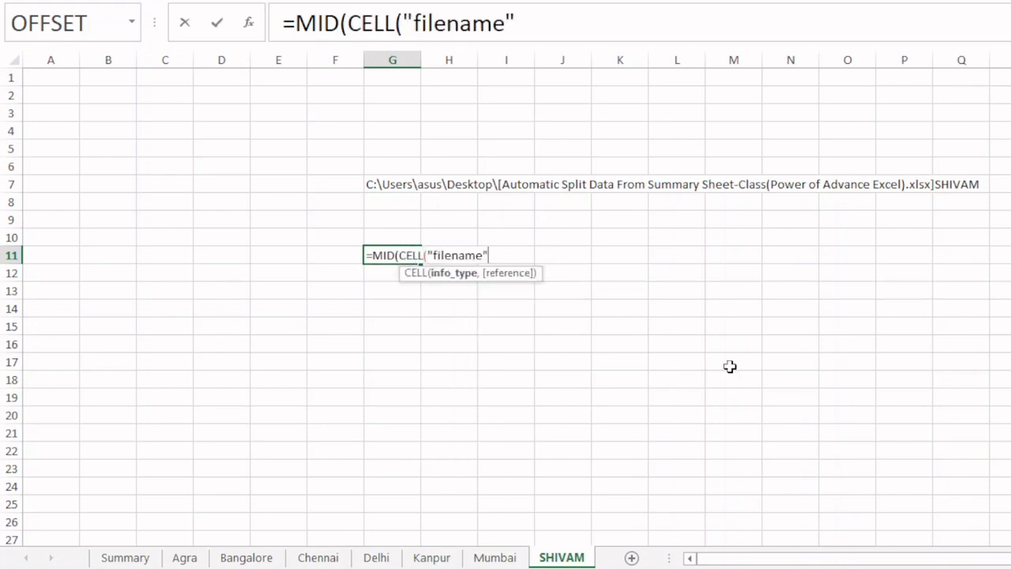
text(,)
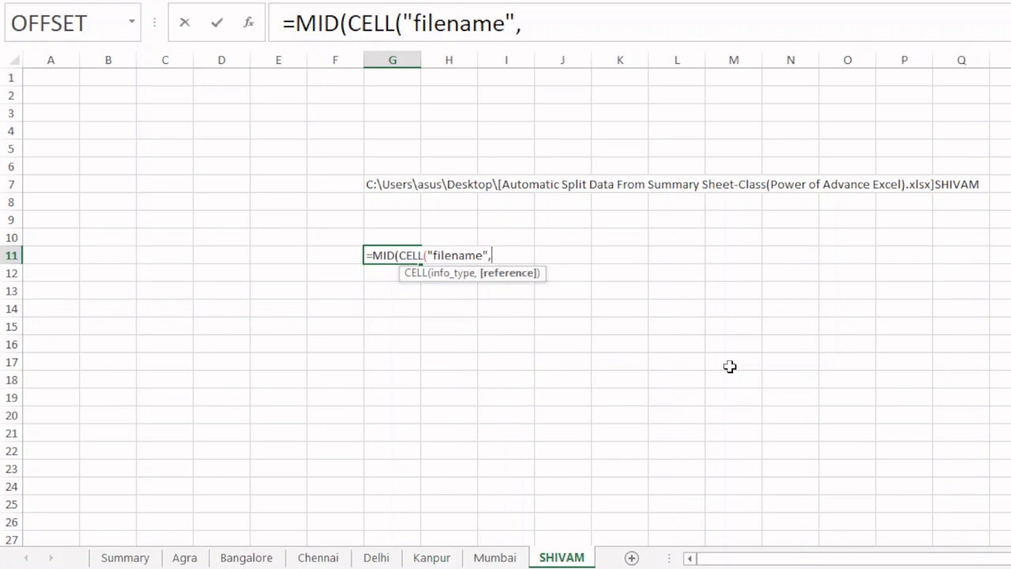
text(A1)
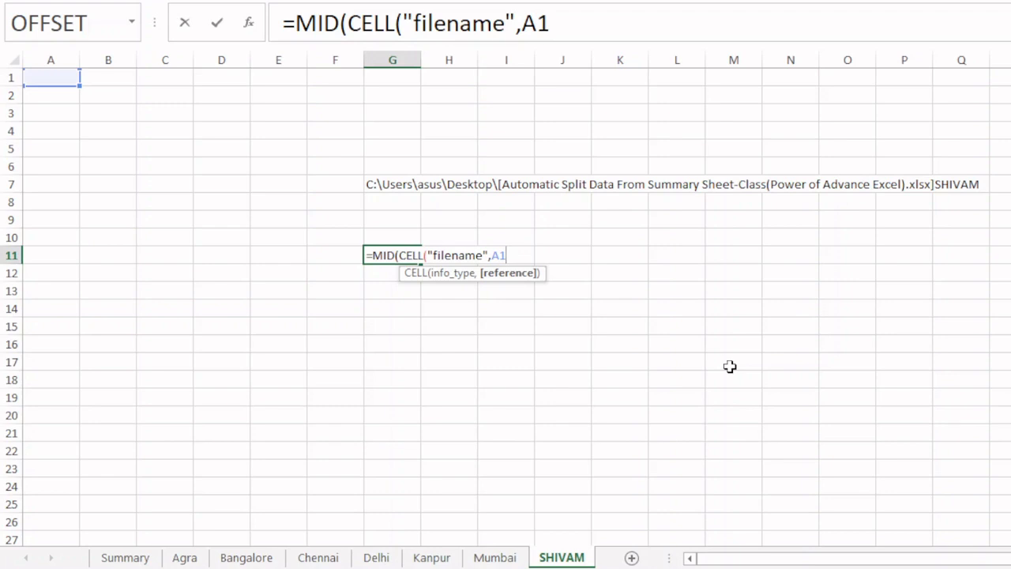
text(),)
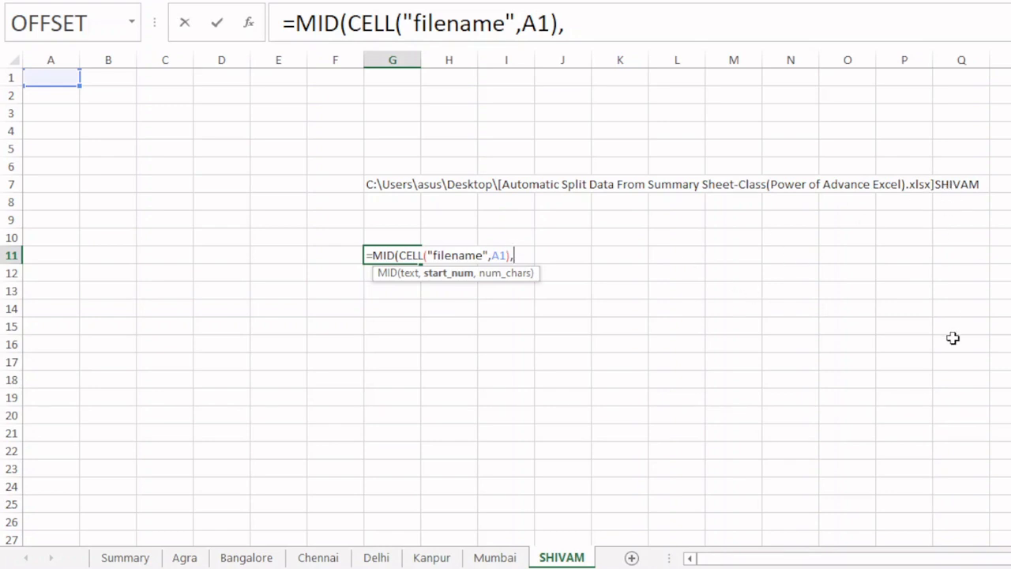
- Start the MID formula's start_num argument with a nested FIND that searches for "]"
text(FIND)
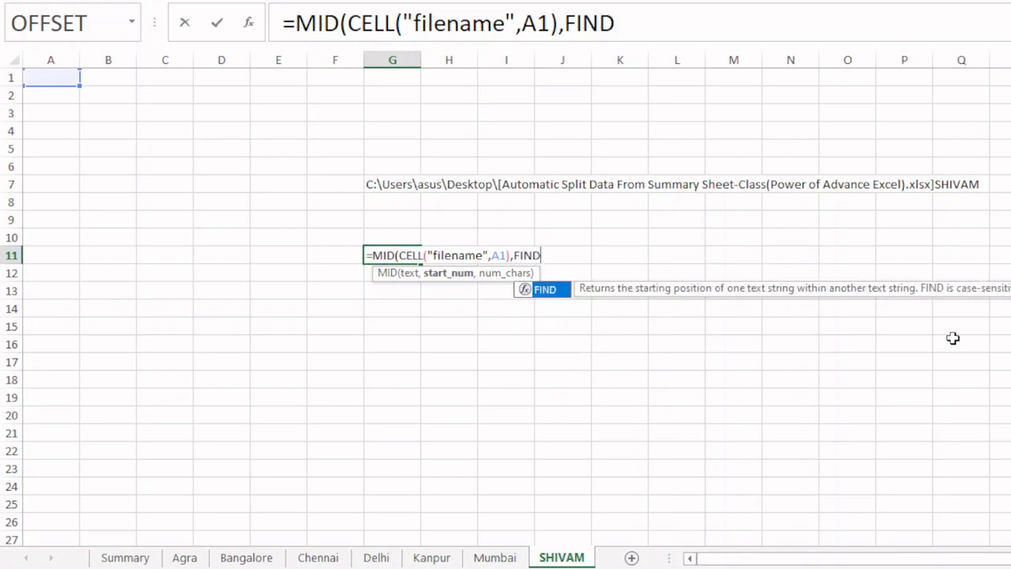
text(()
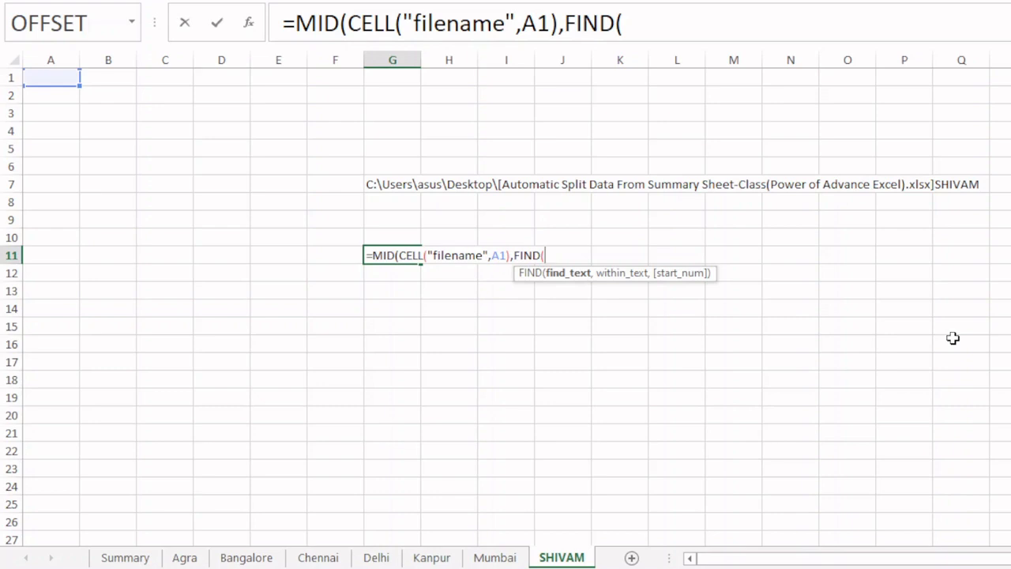
text(")
text(]",)
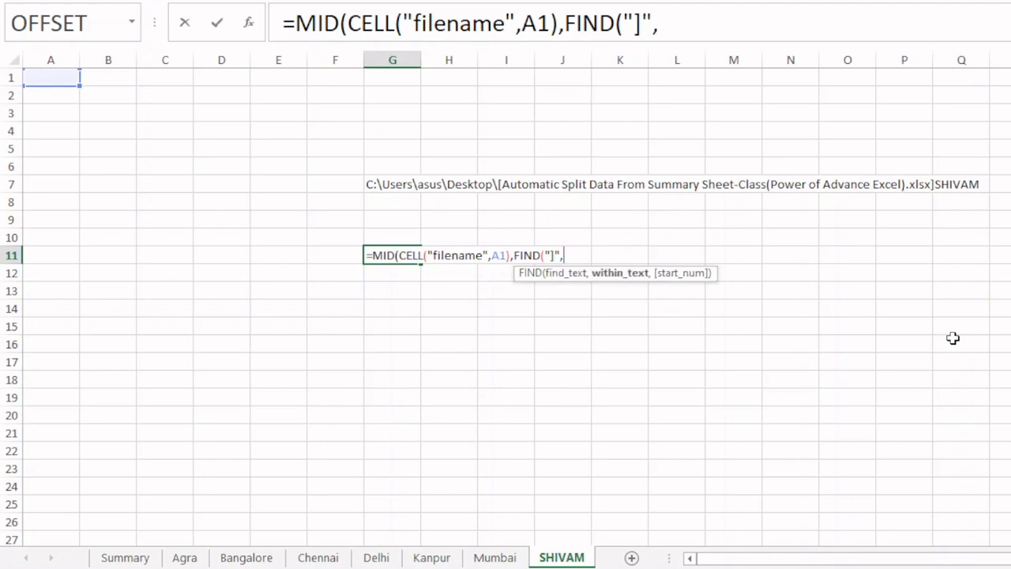
text(CELL()
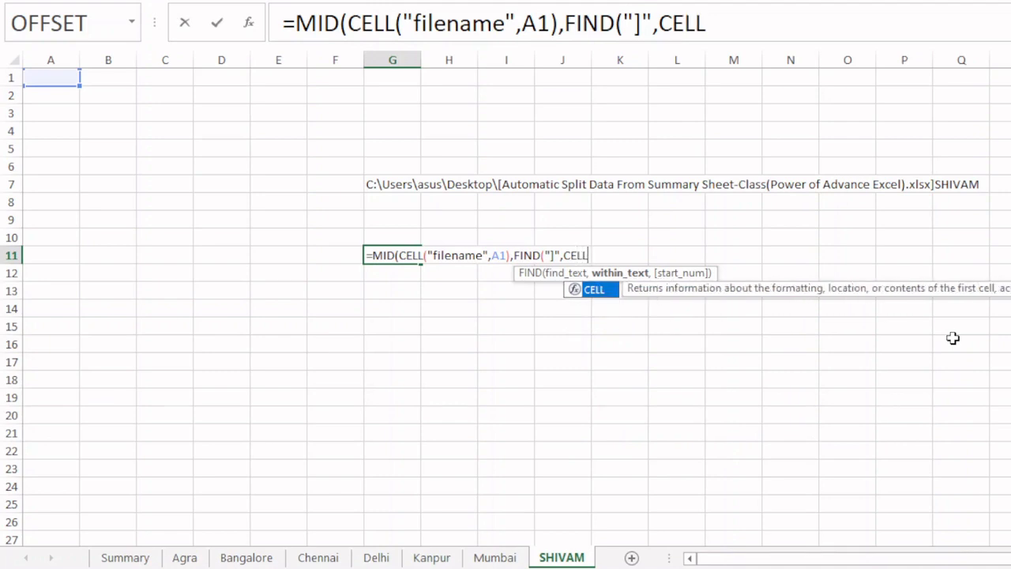
- Give FIND the within_text CELL("filename",A1), close it, and add +1 to complete the start_num argument
key(Down)
key(Down)
key(Down)
key(Down)
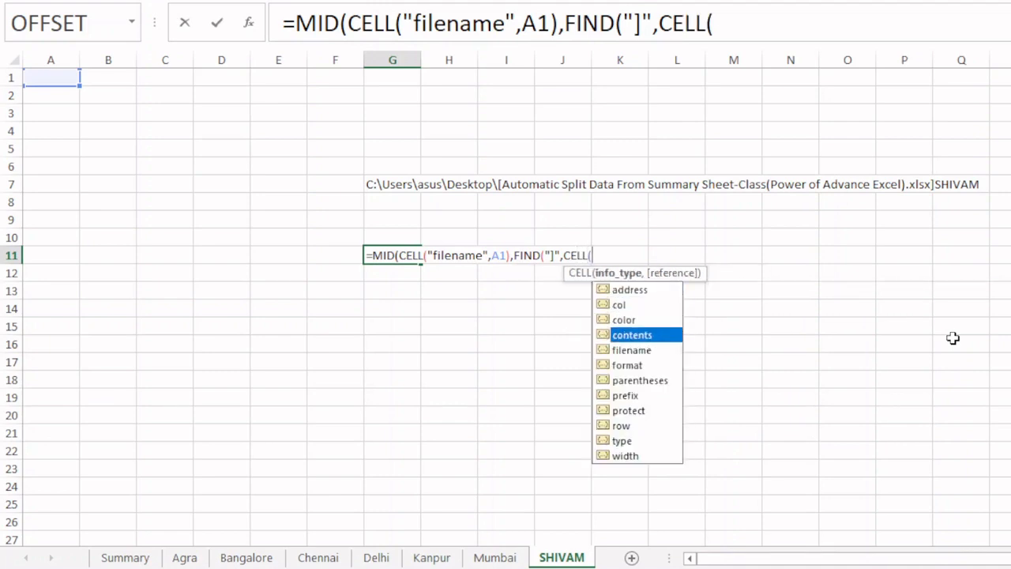
key(Tab)
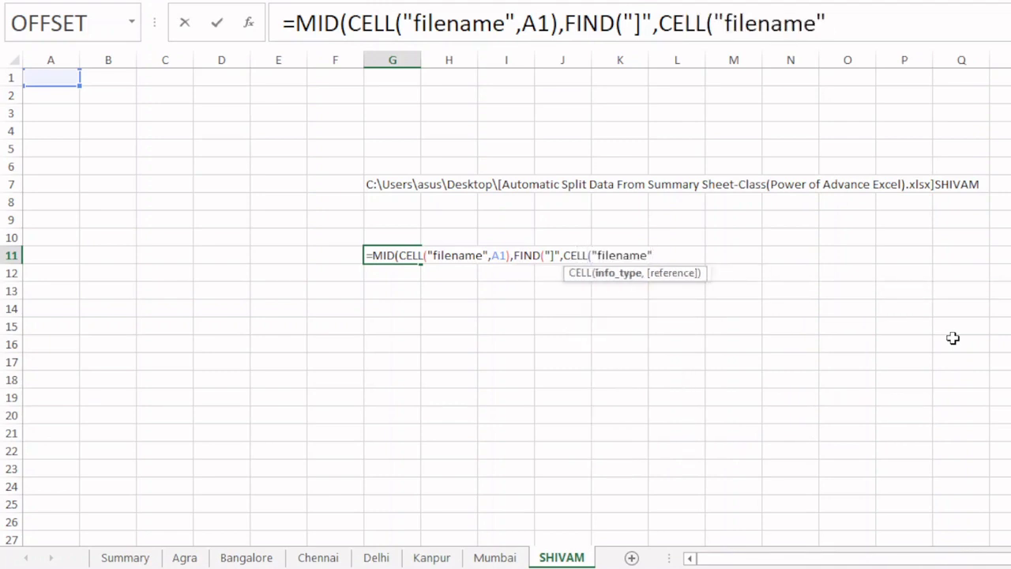
text(,A1)
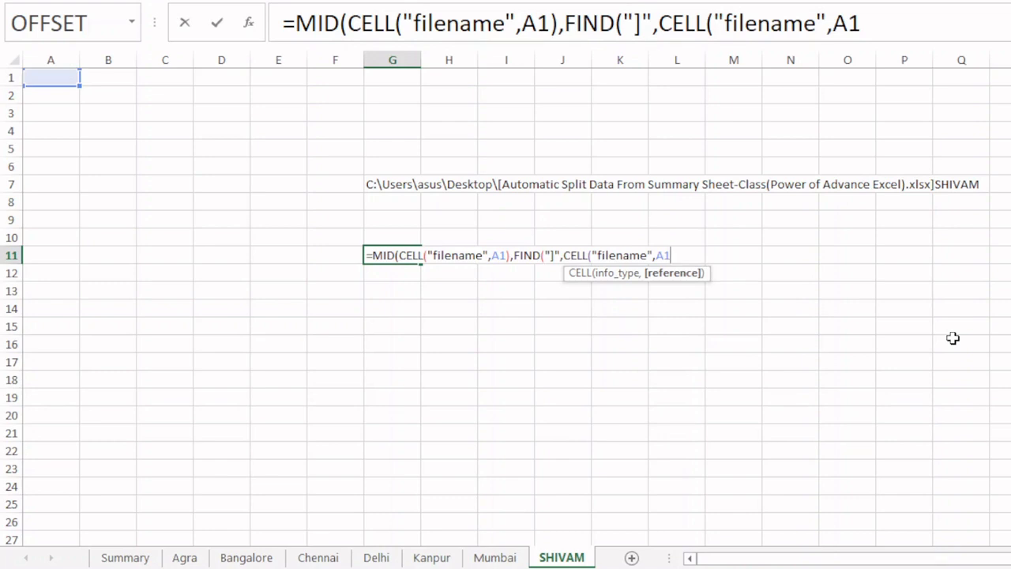
text())
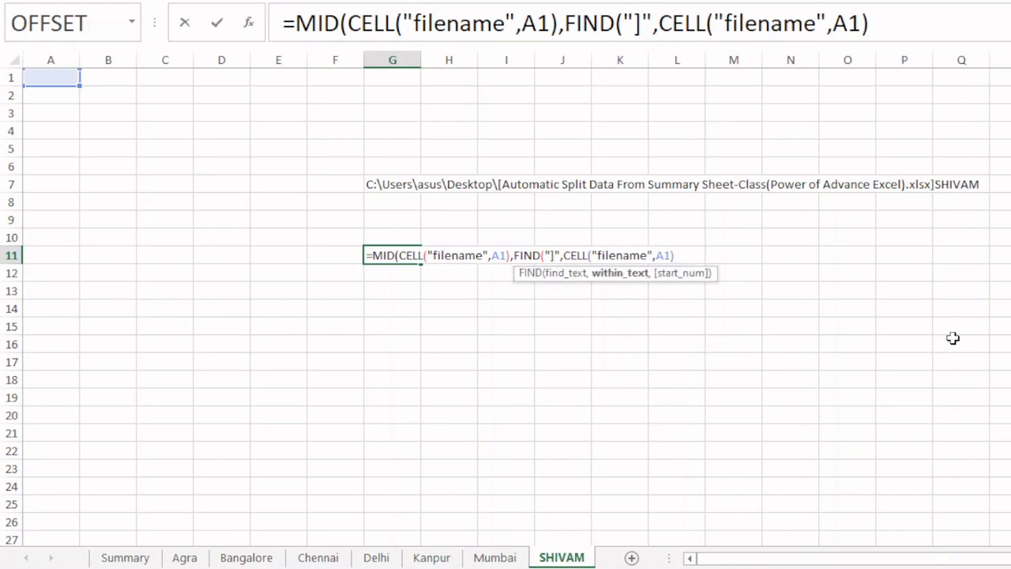
text())
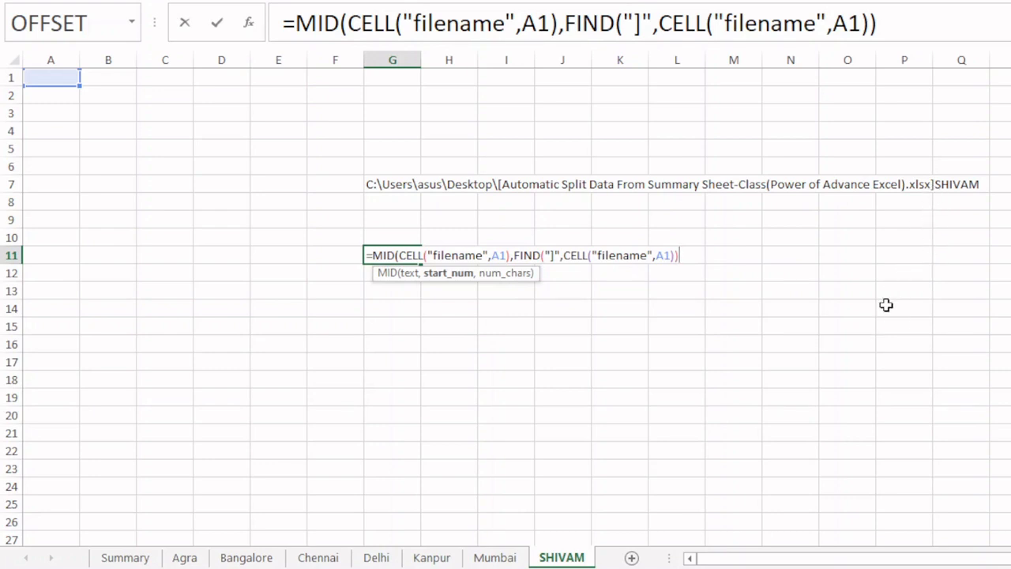
text(+1)
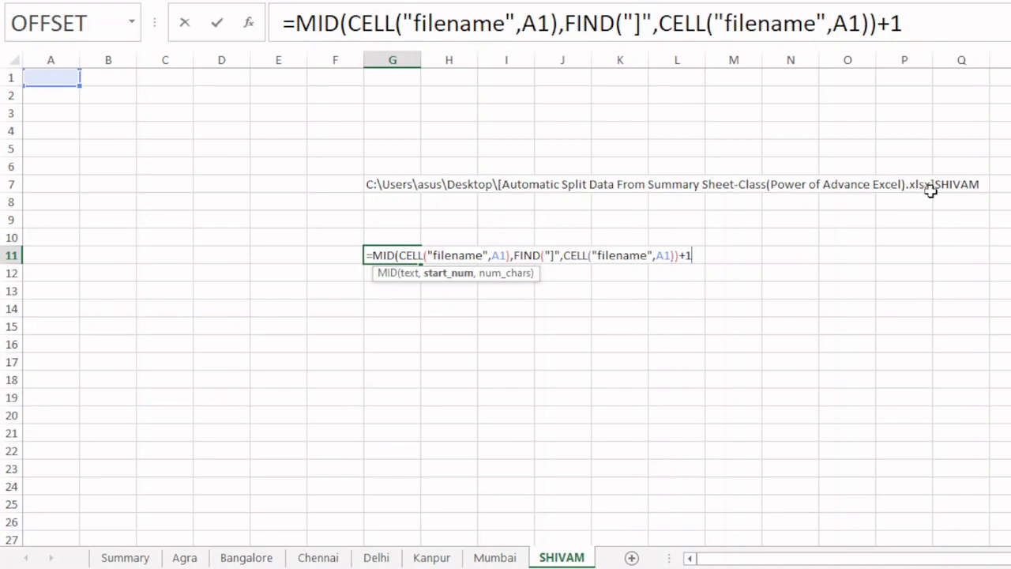
- Evaluate the start_num argument of the G11 formula in place, and undo the evaluation to restore the FIND expression
click(439, 278)
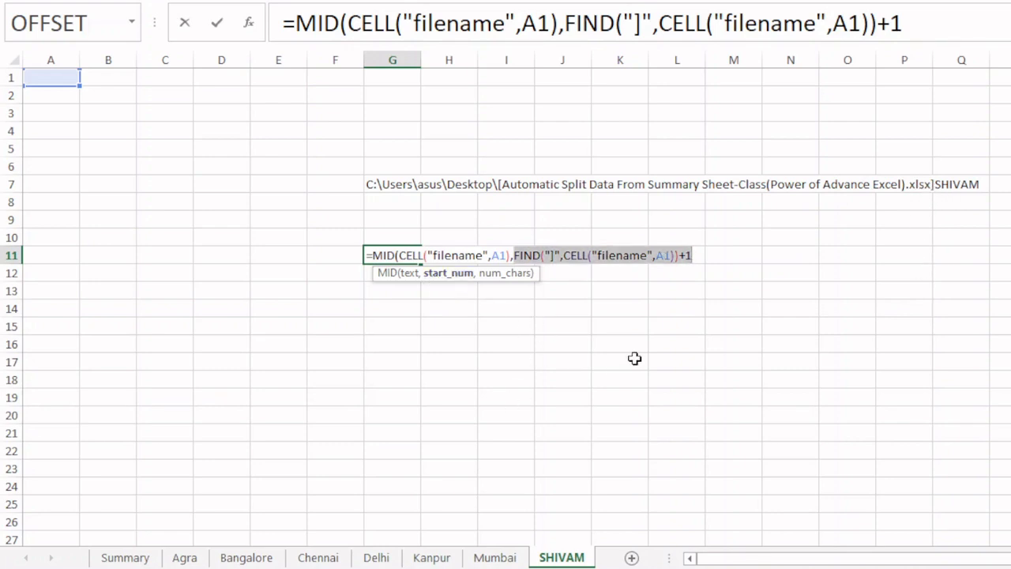
text(99)
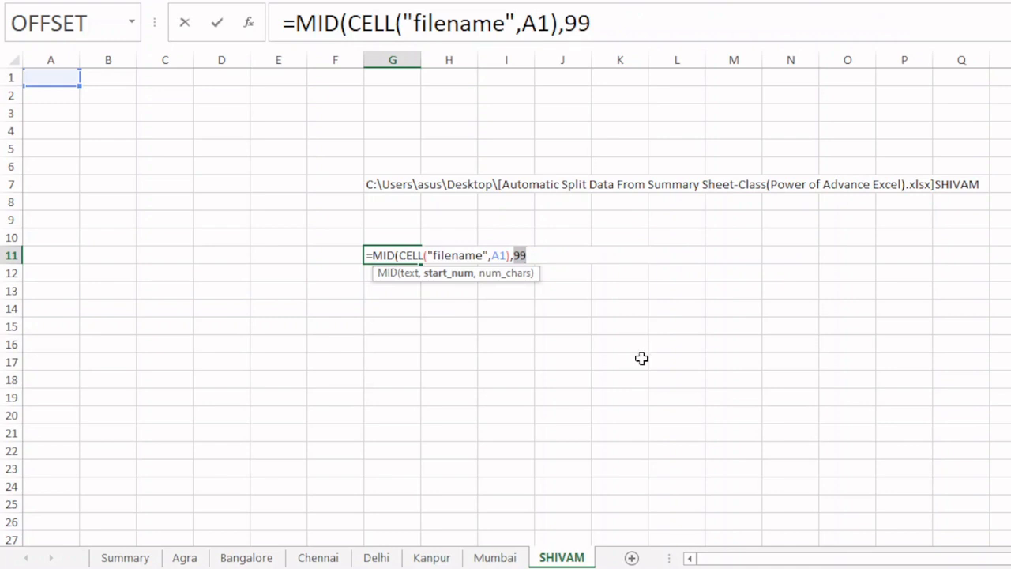
key(ctrl+z)
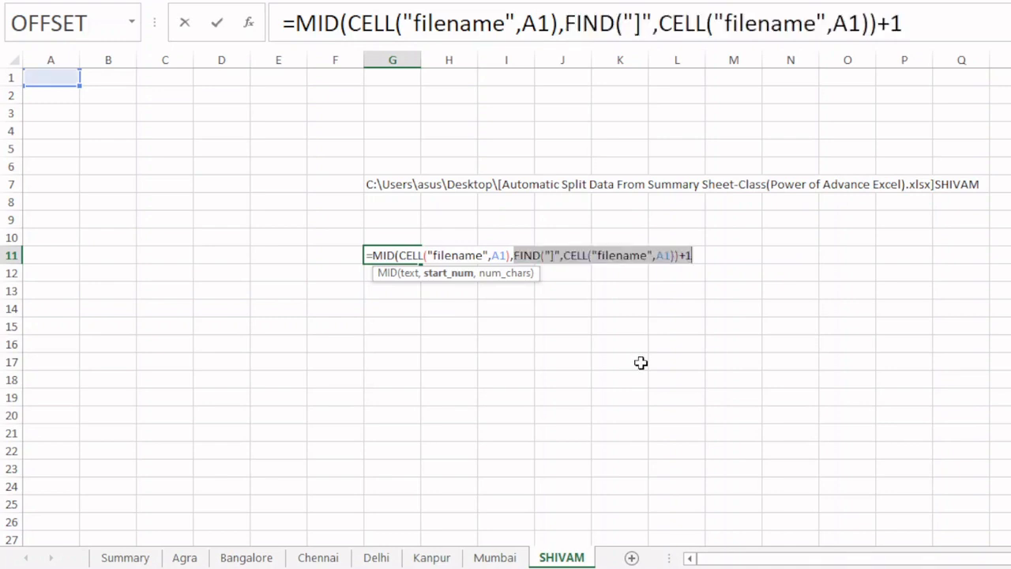
- Finish the G11 formula with 31 as num_chars so it reads =MID(CELL("filename",A1),FIND("]",CELL("filename",A1))+1,31)
click(693, 255)
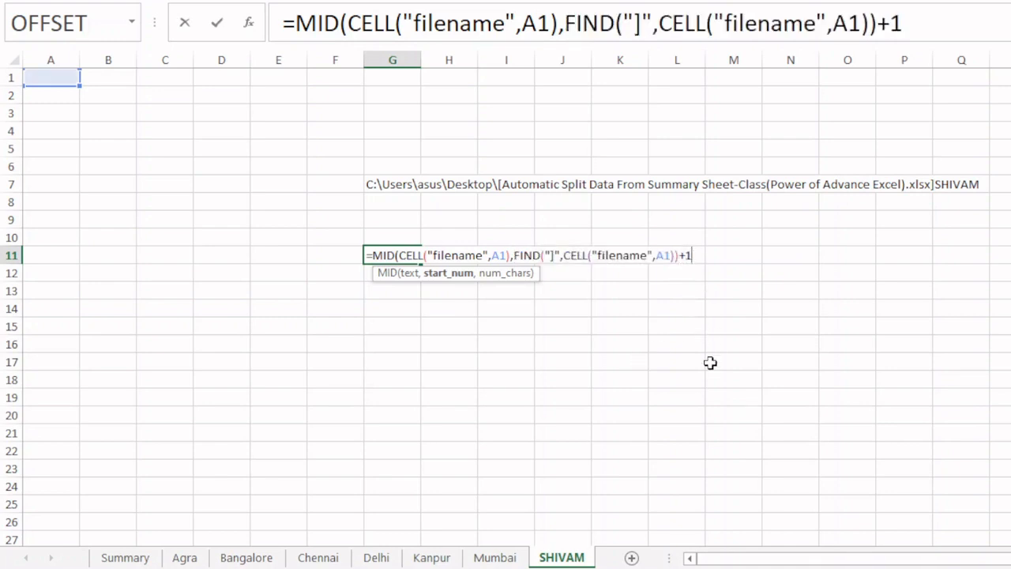
text(,)
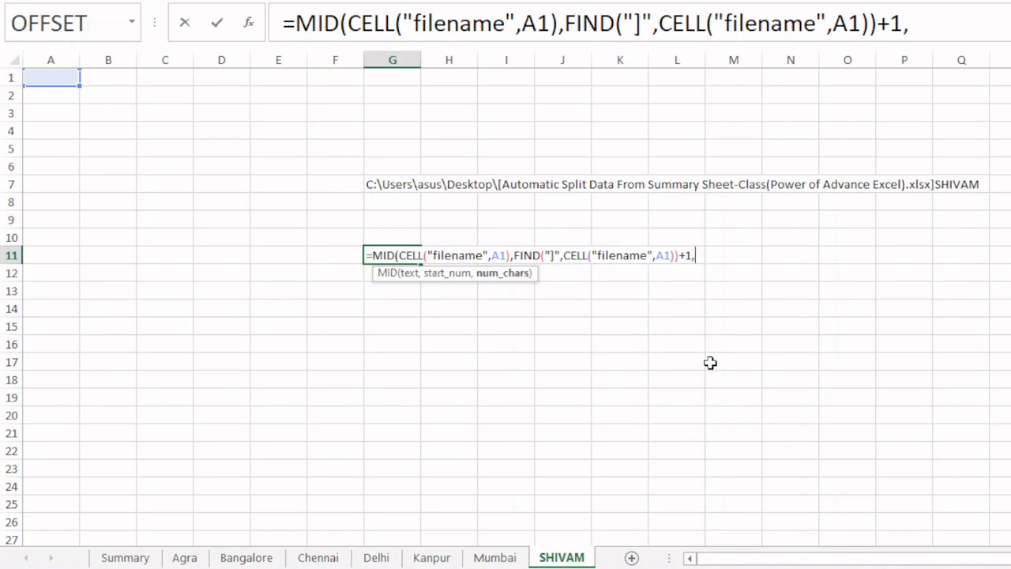
text(31))
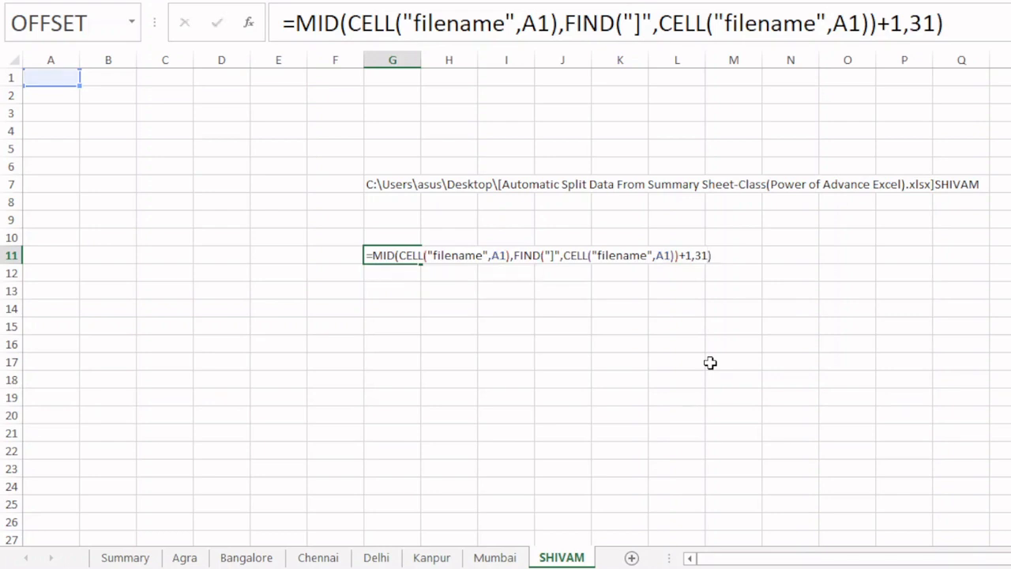
key(Return)
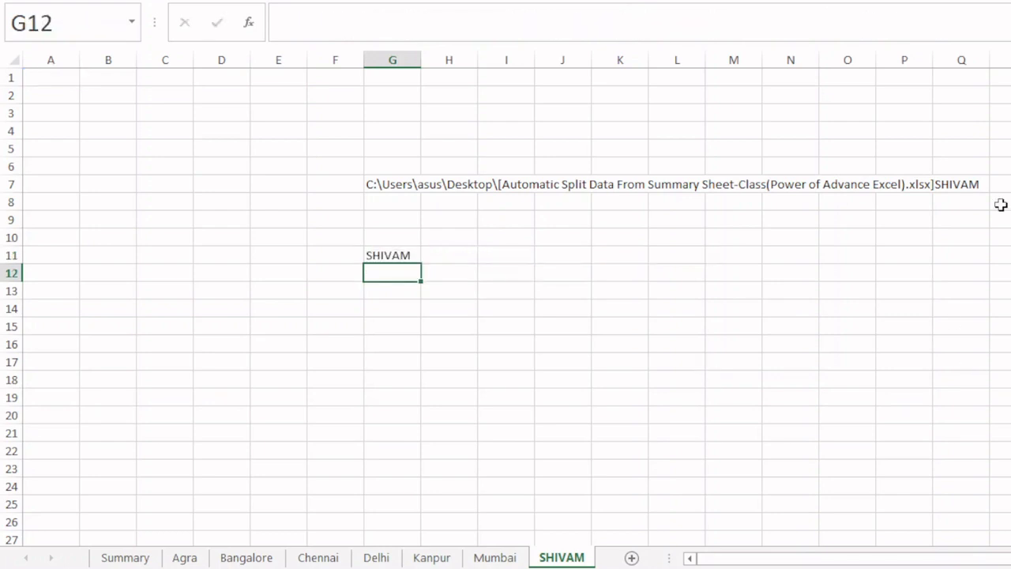
- Rename the current worksheet to WORLD
right_click(575, 557)
click(624, 392)
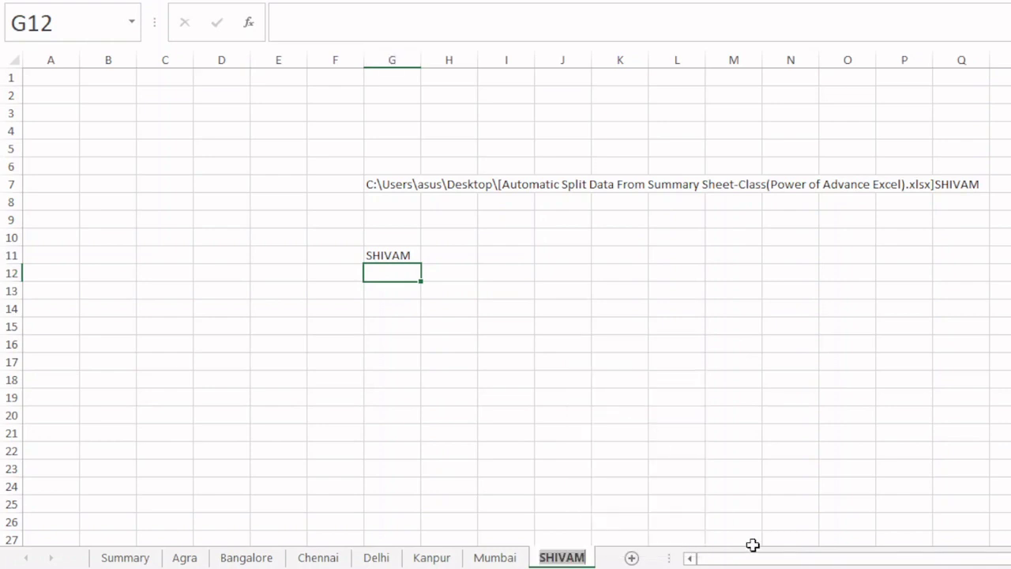
text(WORLD)
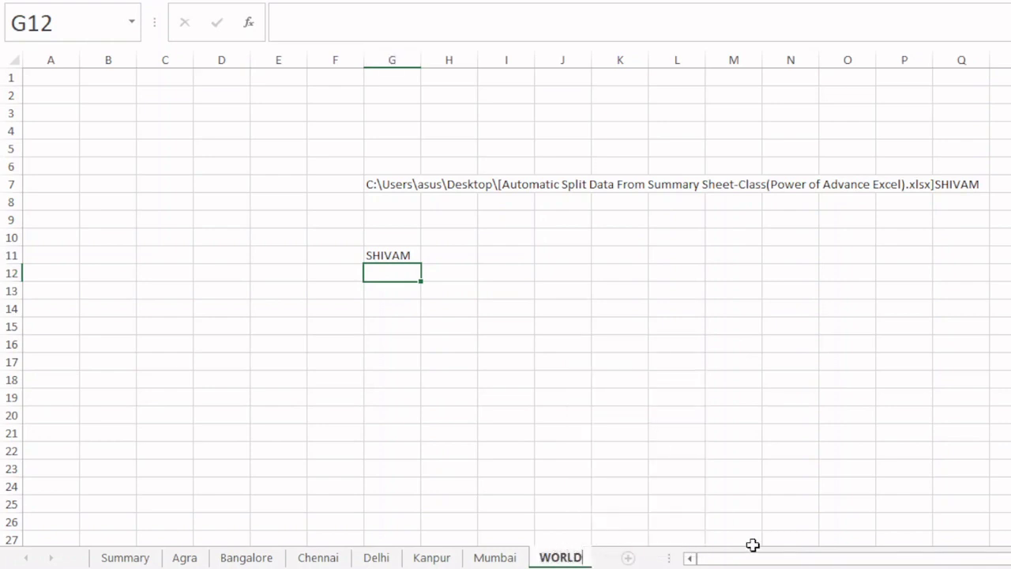
key(Return)
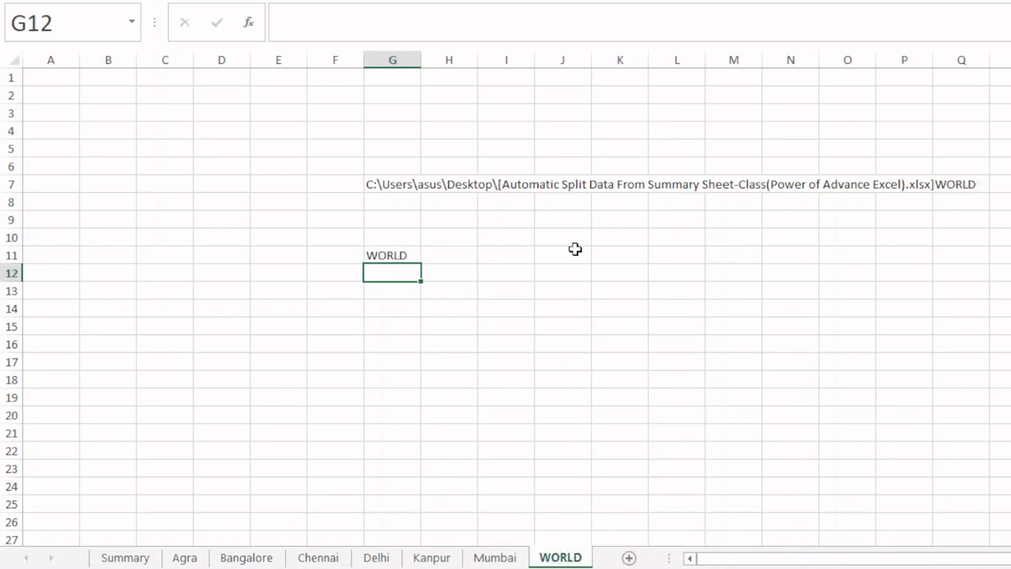
- Copy the MID expression from G11 without its equals sign, keeping the original formula in the cell
click(386, 256)
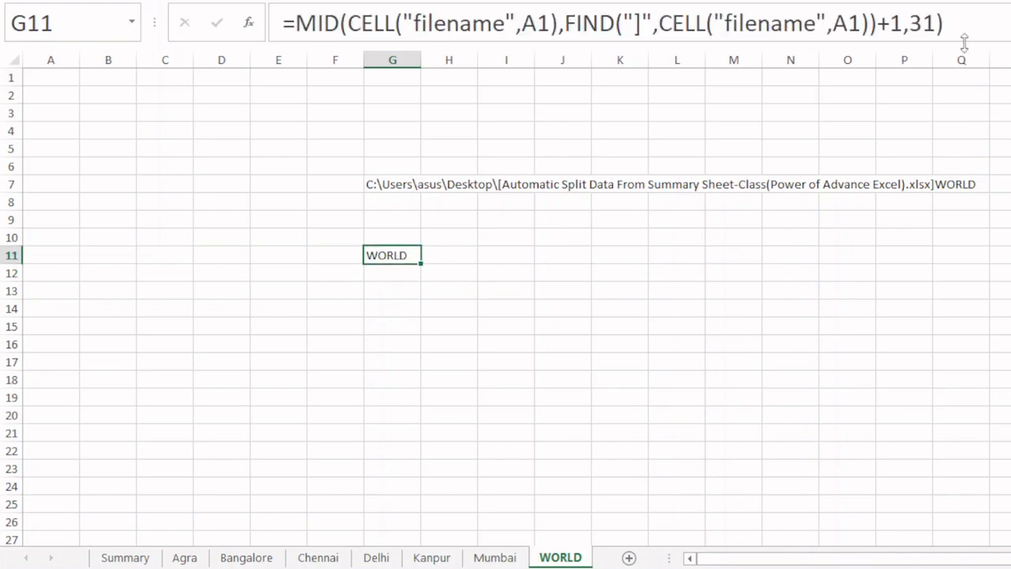
drag(977, 22, 282, 22)
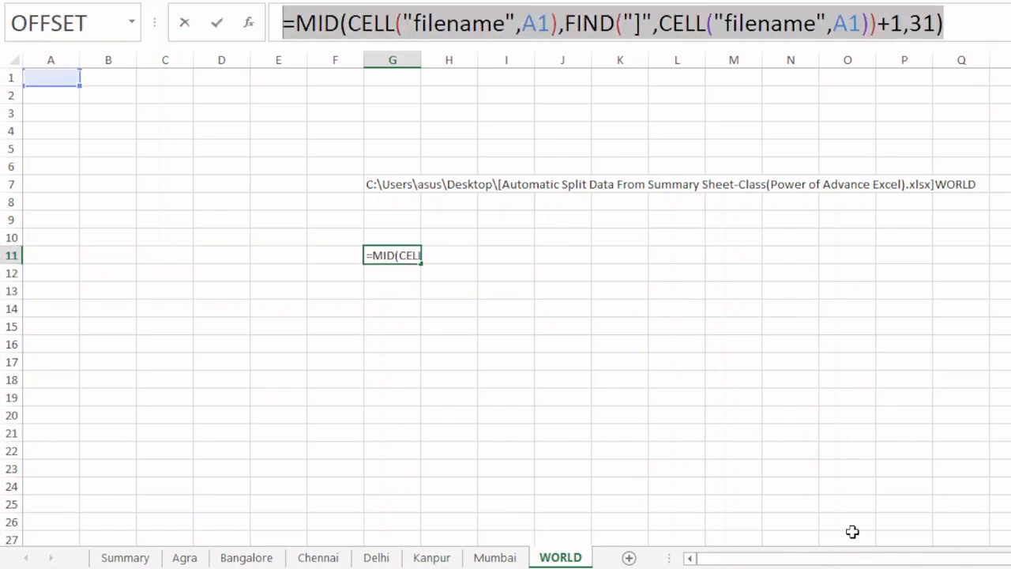
key(shift+Right)
key(ctrl+c)
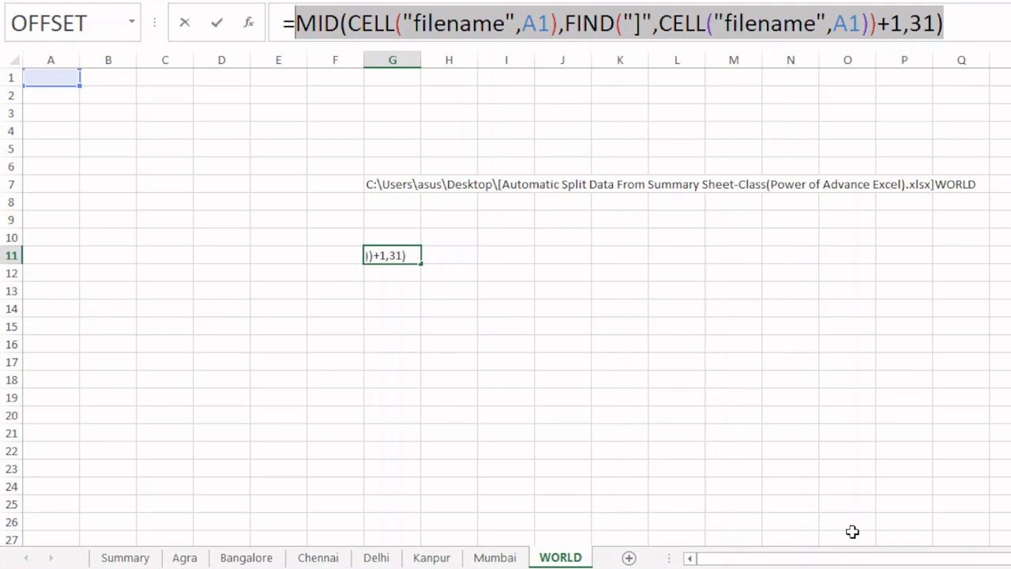
click(701, 349)
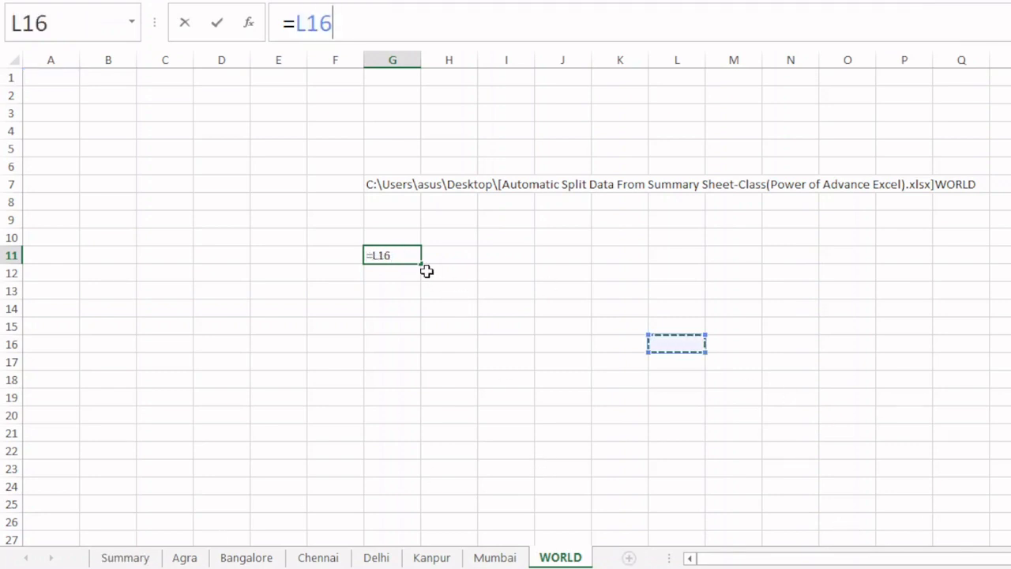
key(ctrl+z)
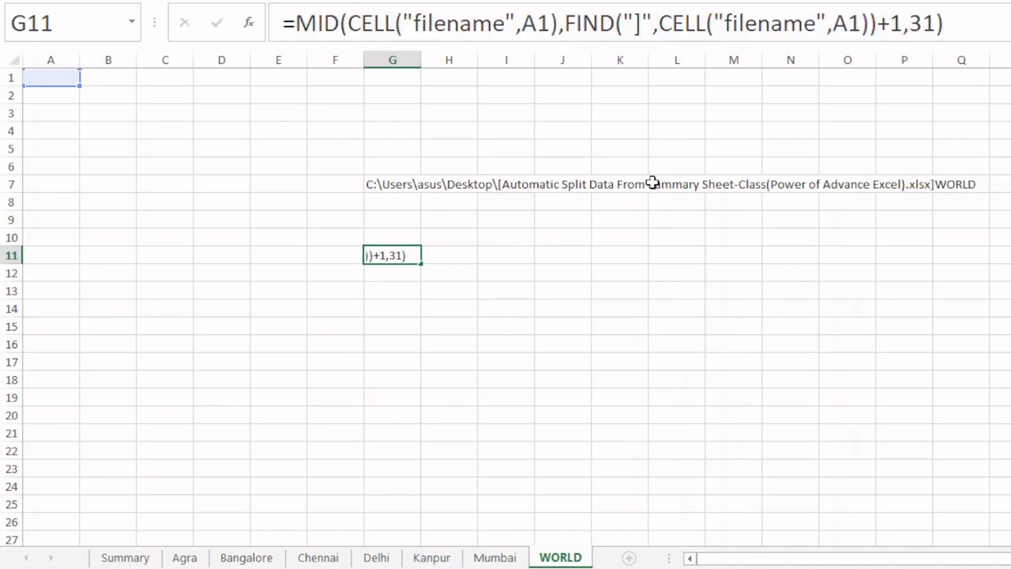
key(Return)
- Group the branch sheets from Agra through Mumbai, leaving Summary and WORLD out of the selection
click(183, 558)
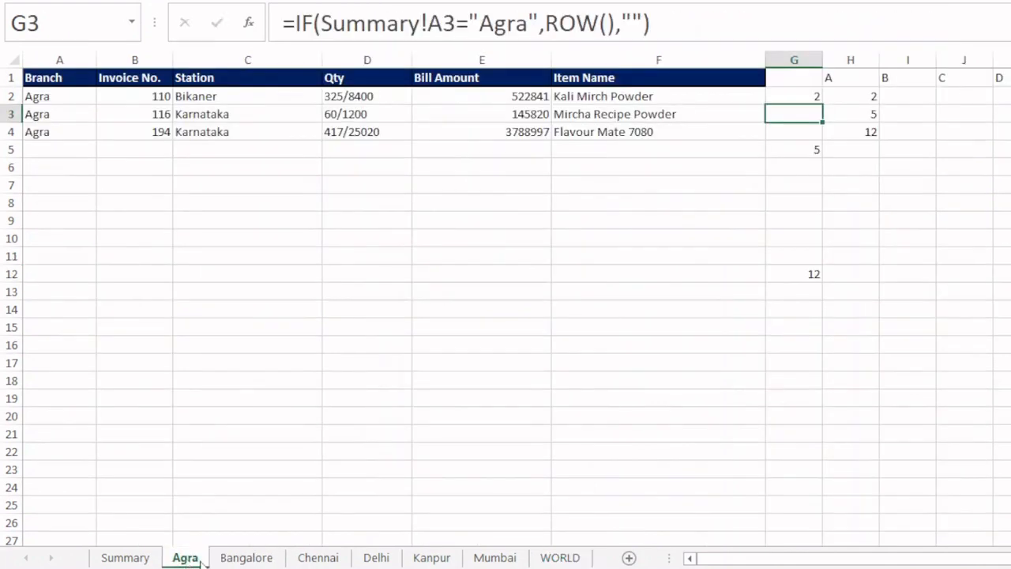
shift+click(494, 557)
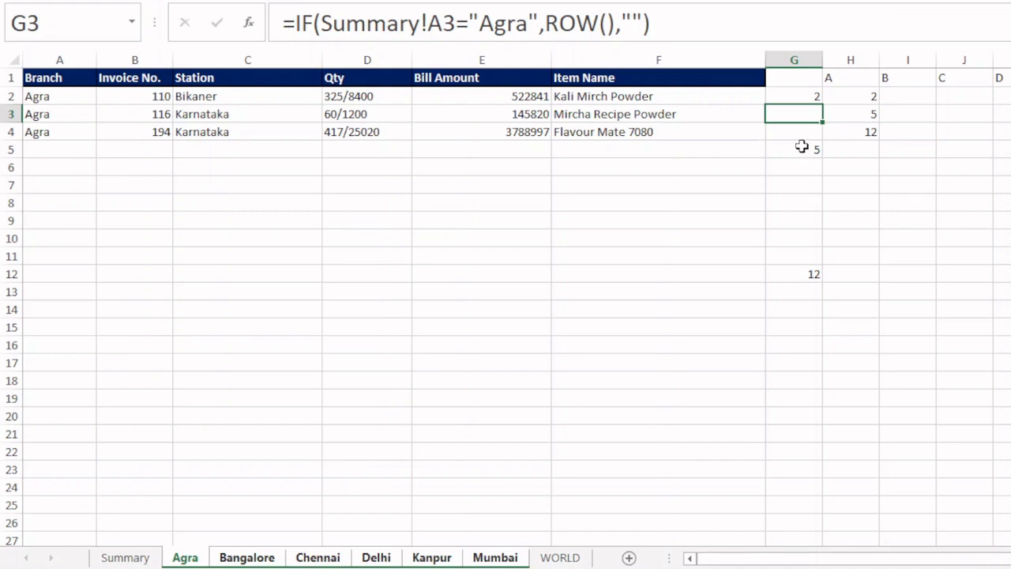
- Replace "Agra" in the G2 formula with the copied MID(CELL("filename",A1),...) expression across the grouped branch sheets
click(792, 96)
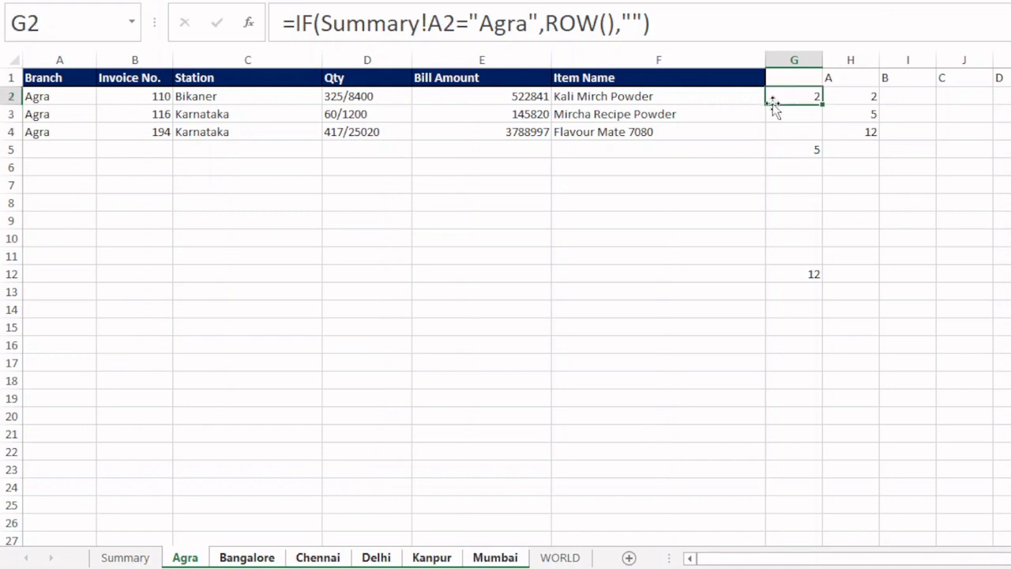
key(F2)
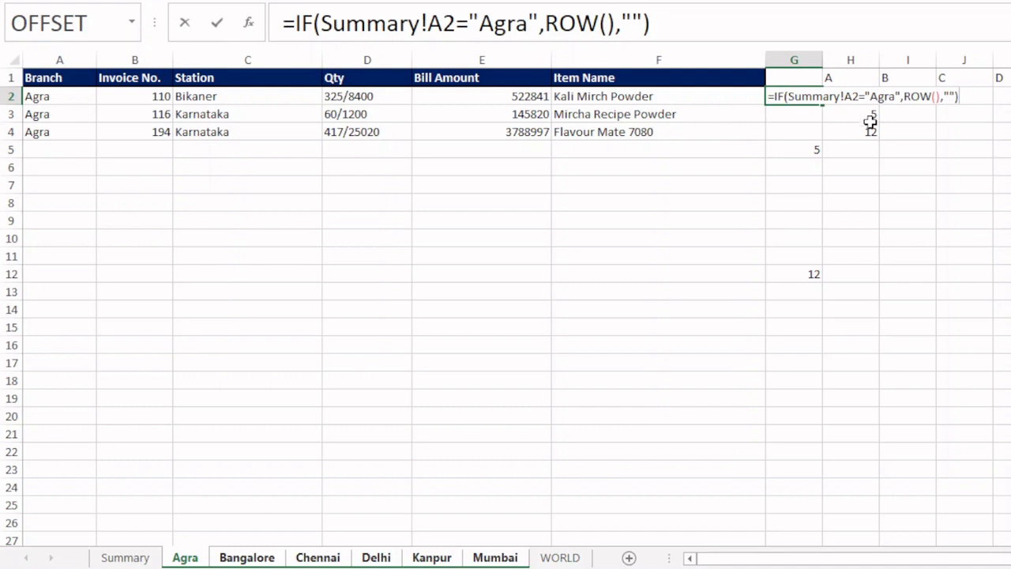
click(867, 96)
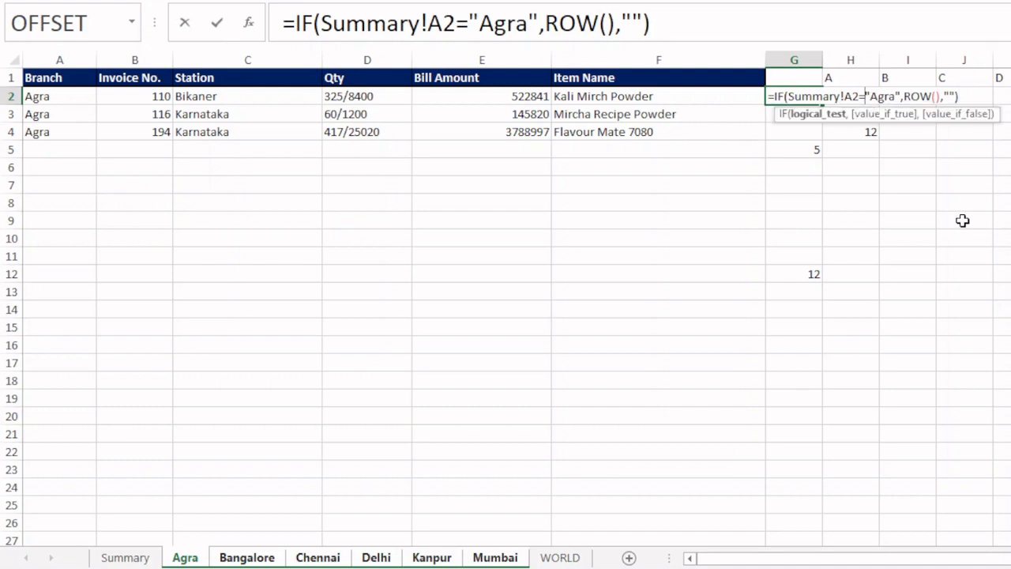
key(shift+Right)
key(shift+Right)
key(shift+Right)
key(shift+Right)
key(shift+Right)
key(shift+Right)
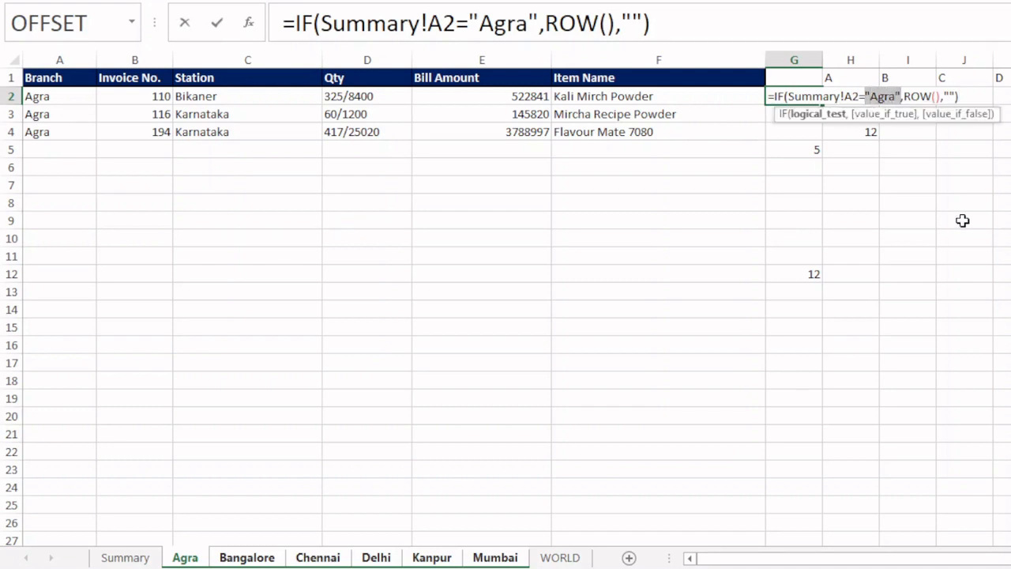
key(ctrl+v)
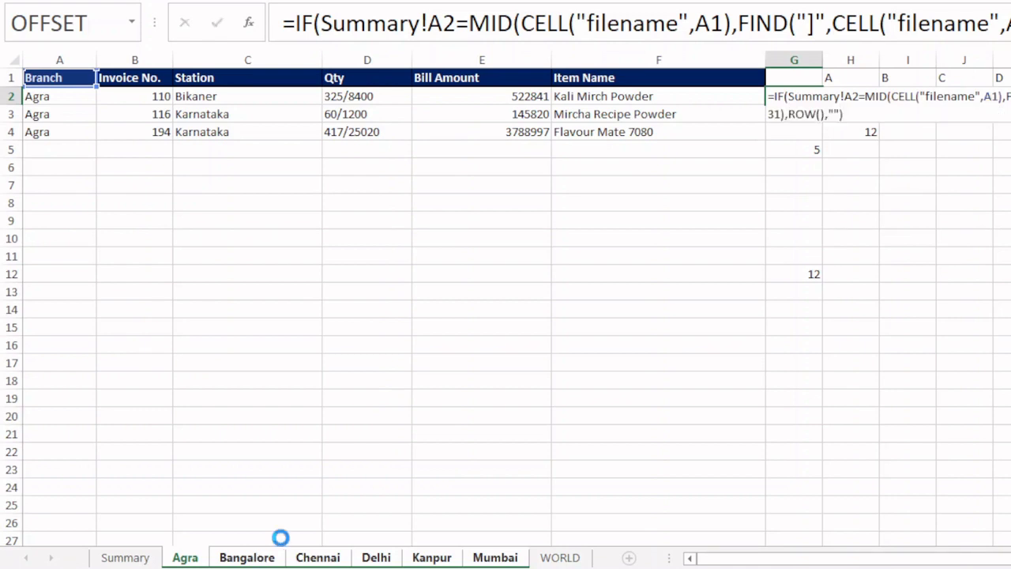
key(Return)
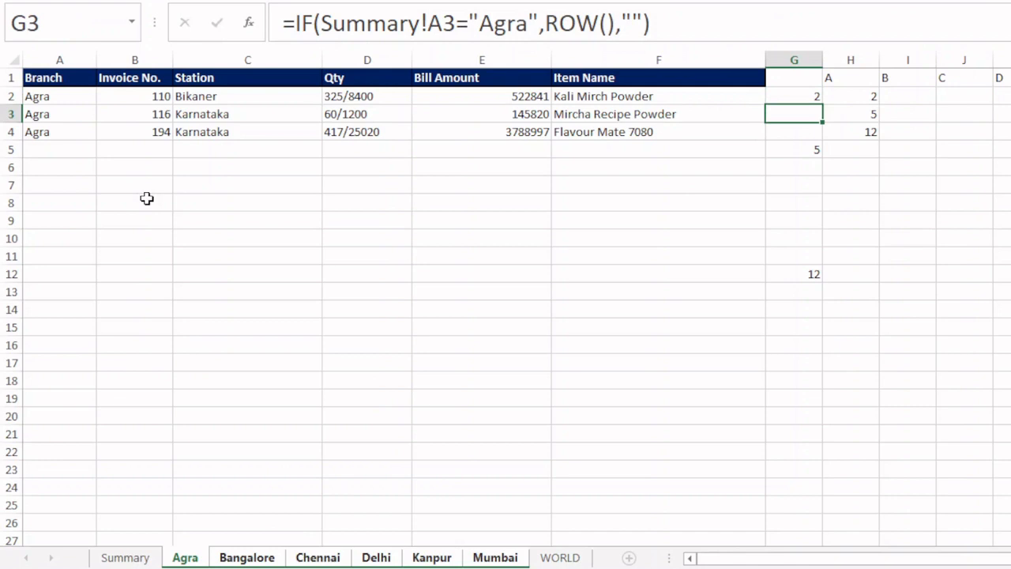
- Fill the G2 formula down column G through row 26 on all grouped branch sheets, and return to cell A1
click(818, 97)
double_click(822, 105)
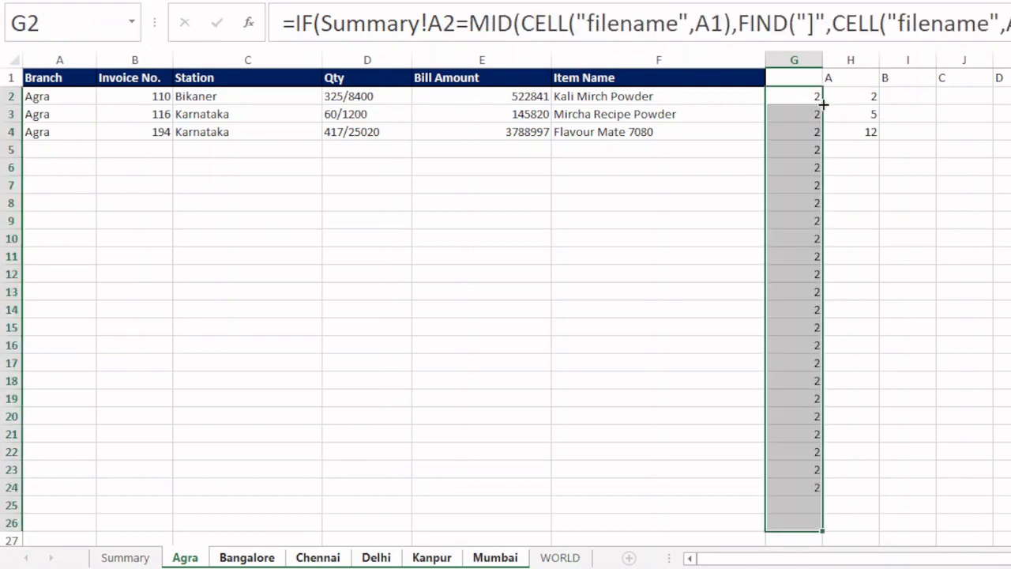
key(ctrl+Home)
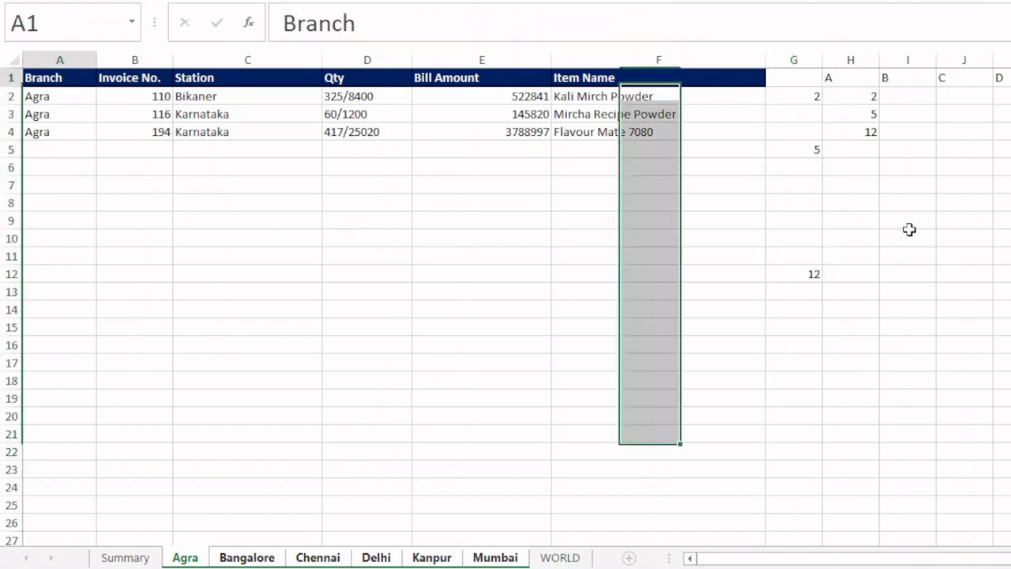
- Ungroup the sheets and review the extracted records on each branch sheet from Agra through Mumbai against Summary
key(ctrl+Page_Up)
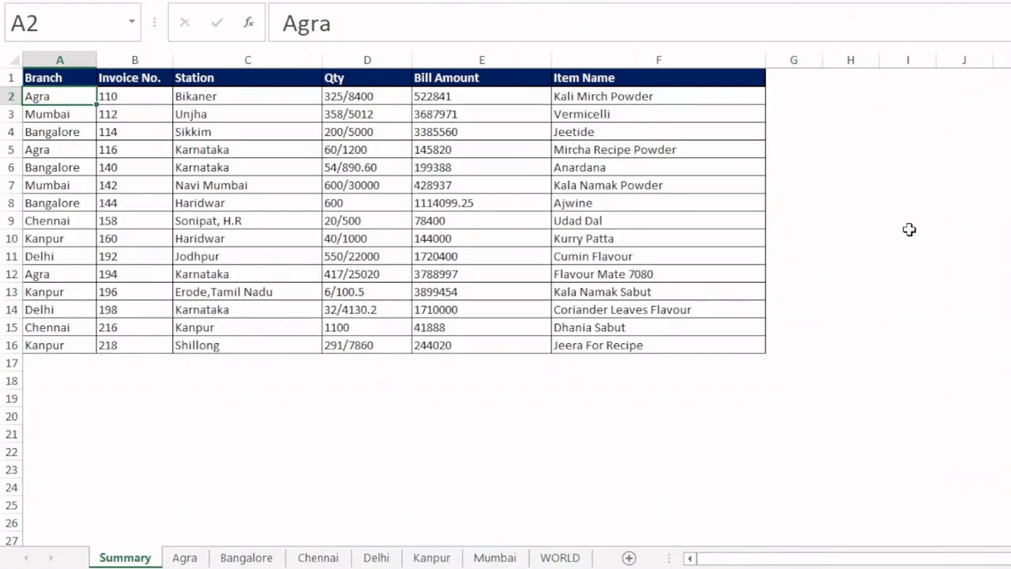
key(ctrl+Page_Down)
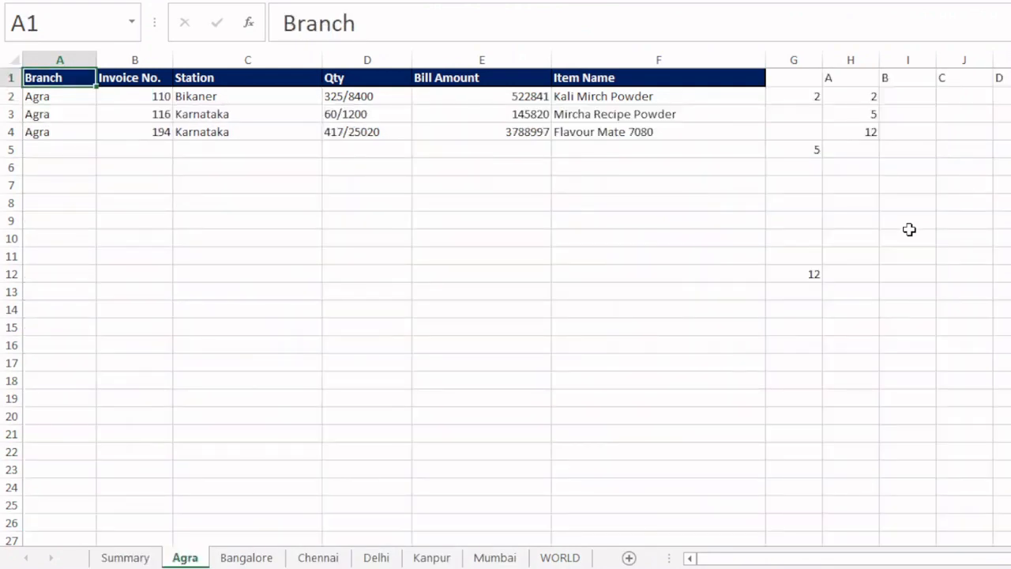
key(ctrl+Page_Down)
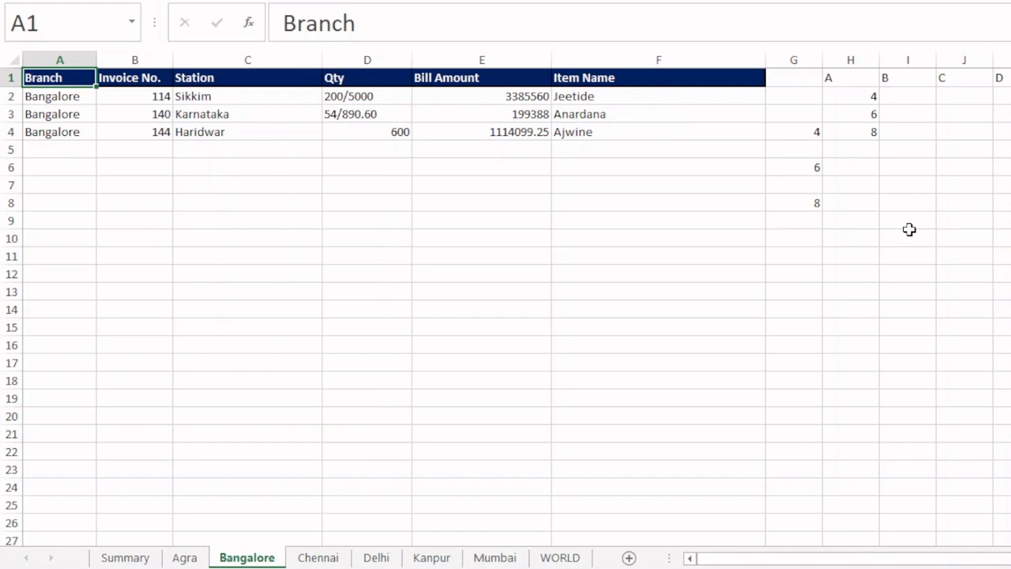
key(ctrl+Page_Down)
key(ctrl+Page_Down)
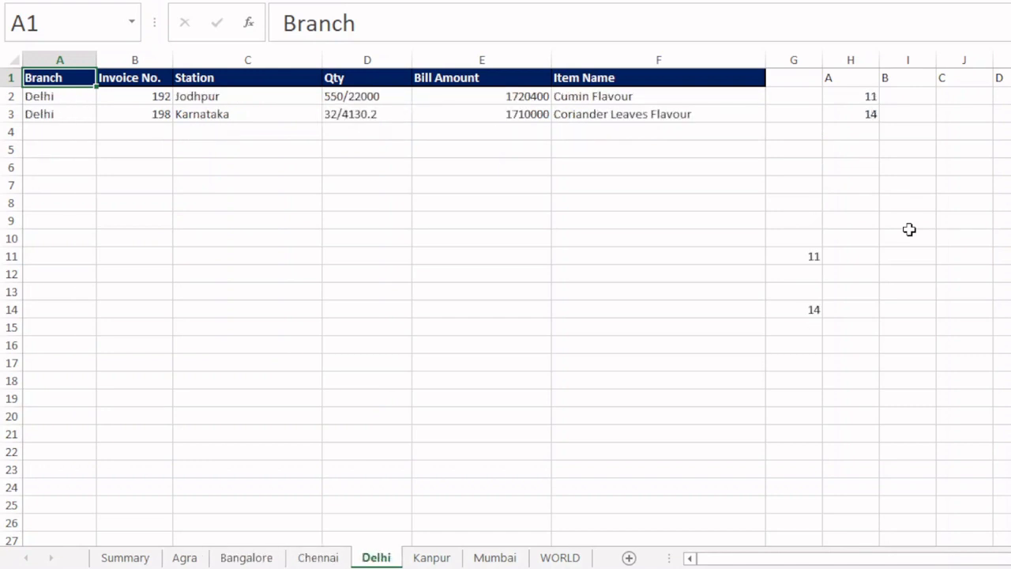
key(ctrl+Page_Down)
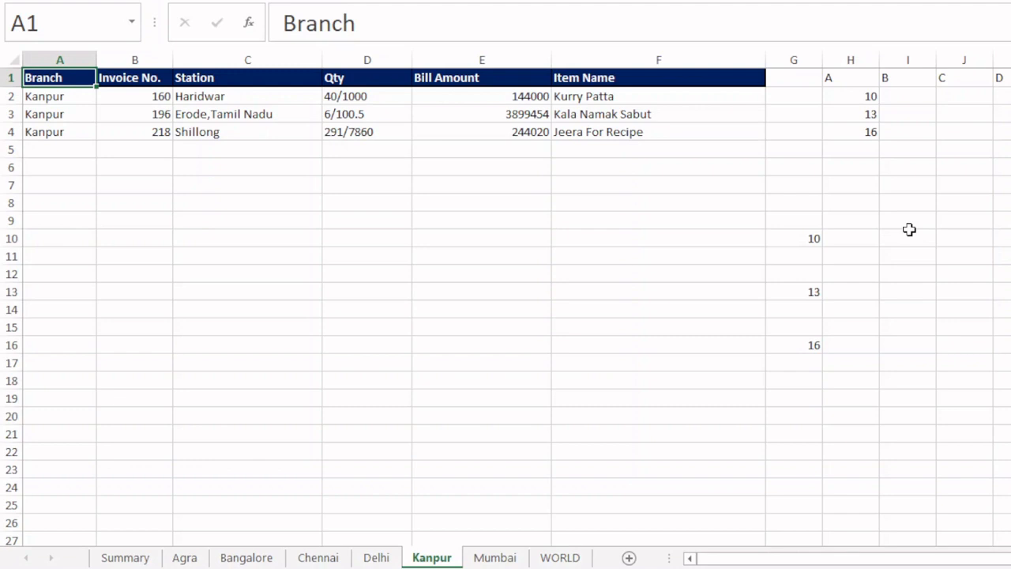
key(ctrl+Page_Down)
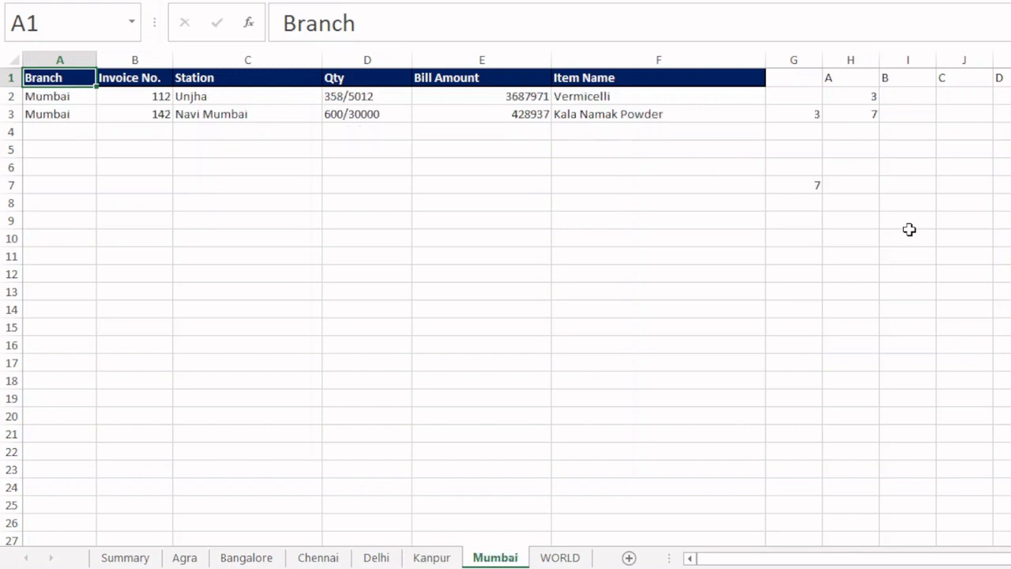
key(ctrl+Page_Down)
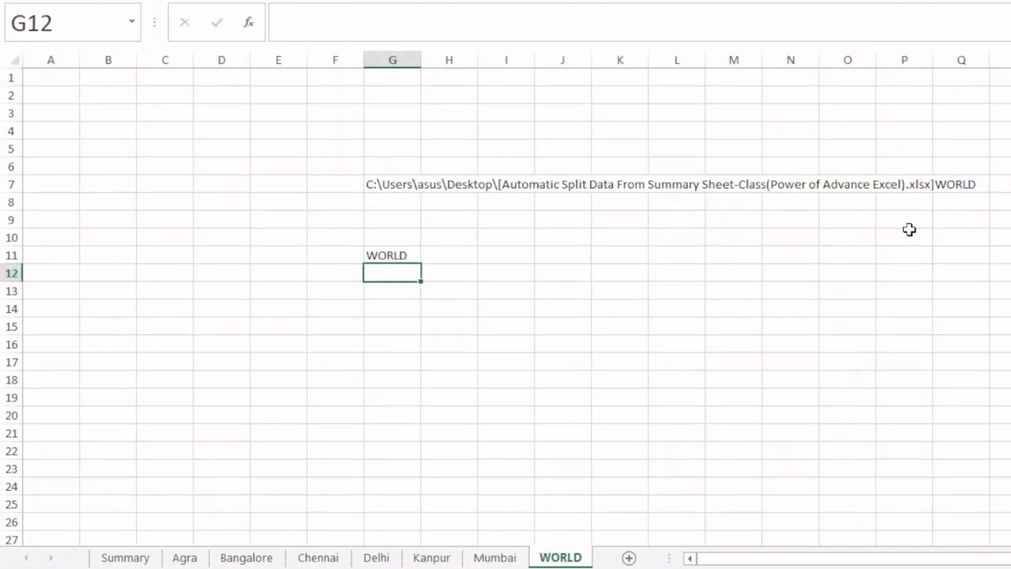
key(ctrl+Page_Up)
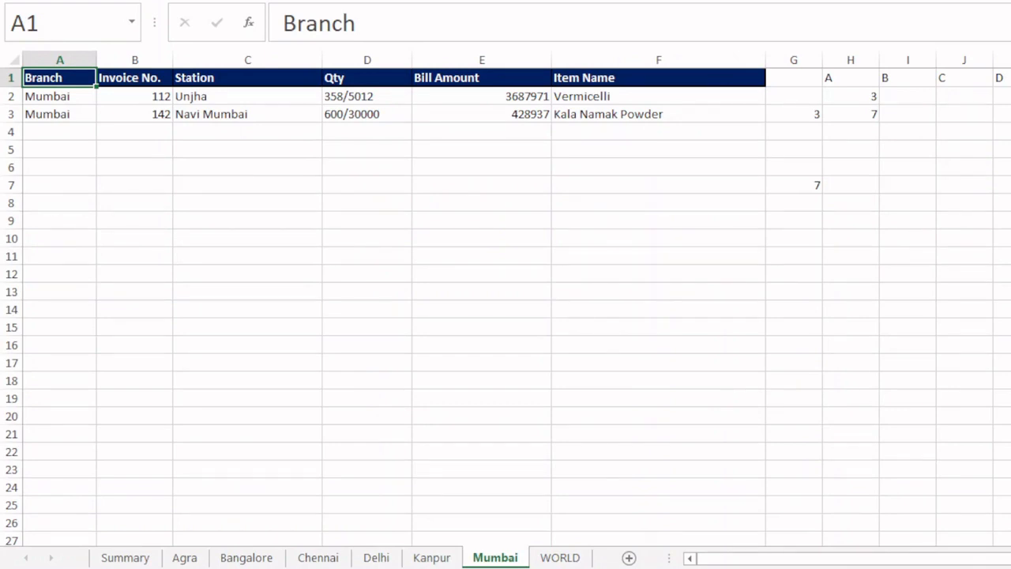
click(185, 557)
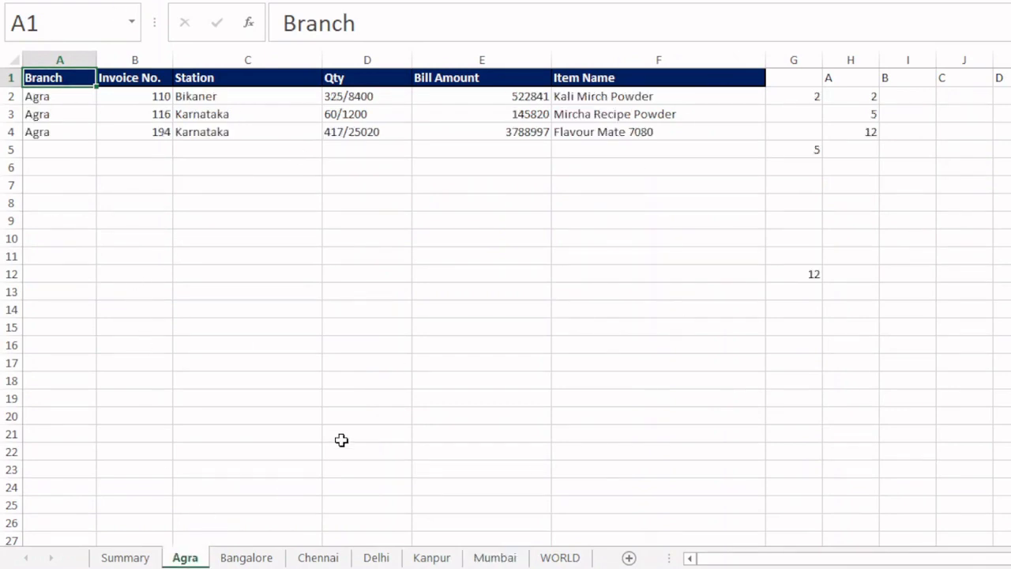
click(125, 557)
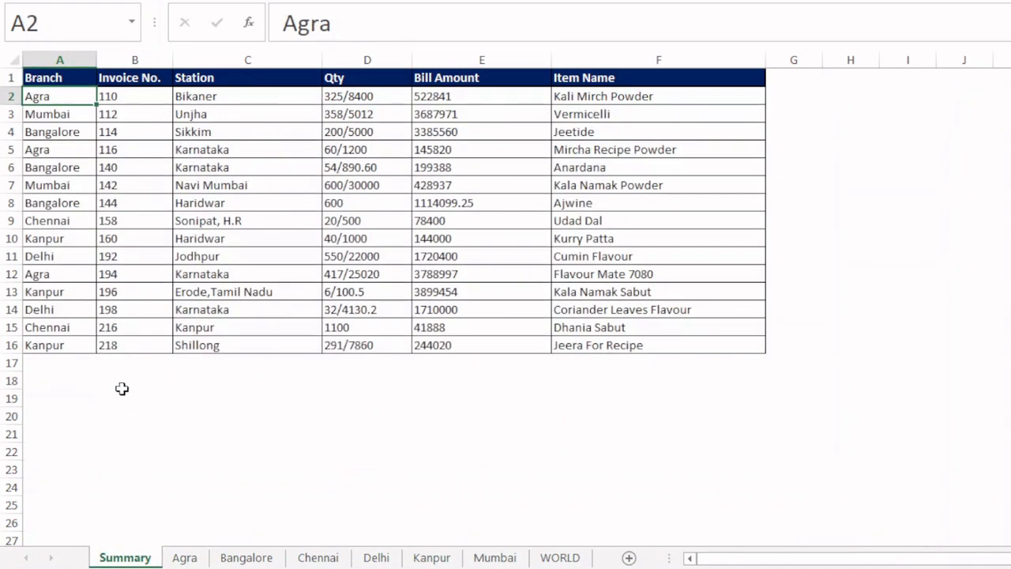
click(59, 363)
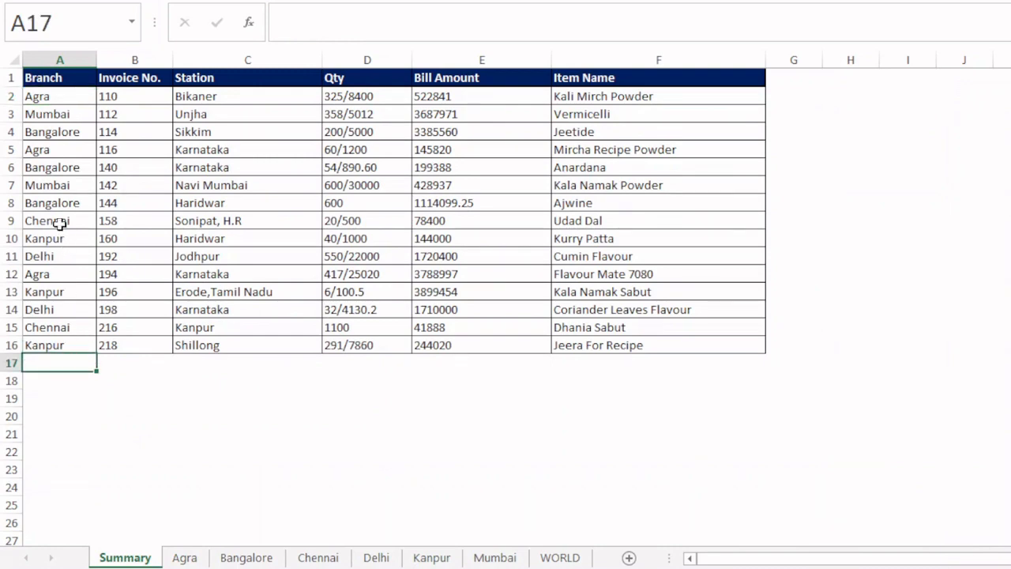
- Compare the row numbers in column H of the Bangalore sheet with the Bangalore records in Summary
click(246, 558)
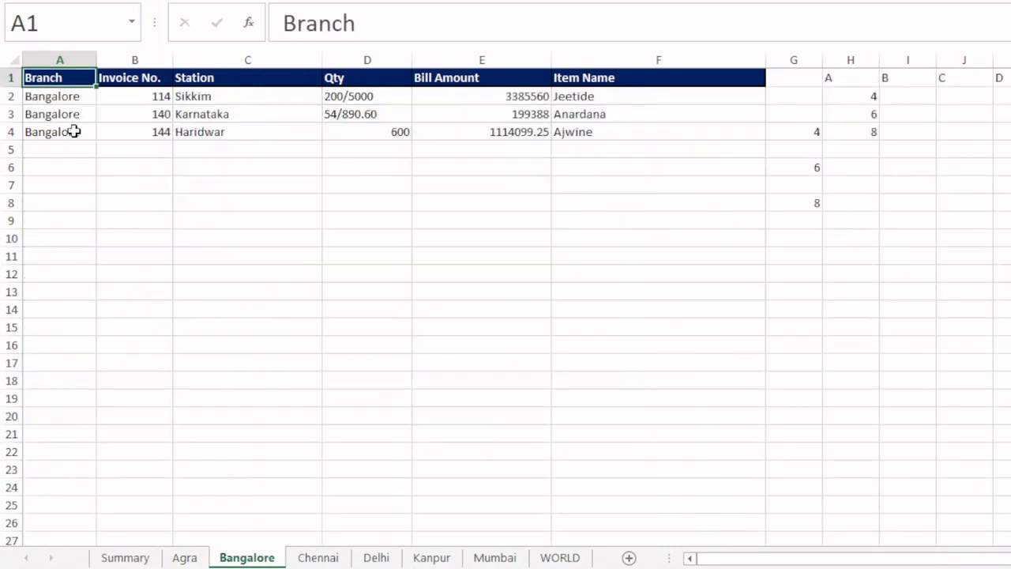
click(859, 97)
click(859, 115)
click(858, 126)
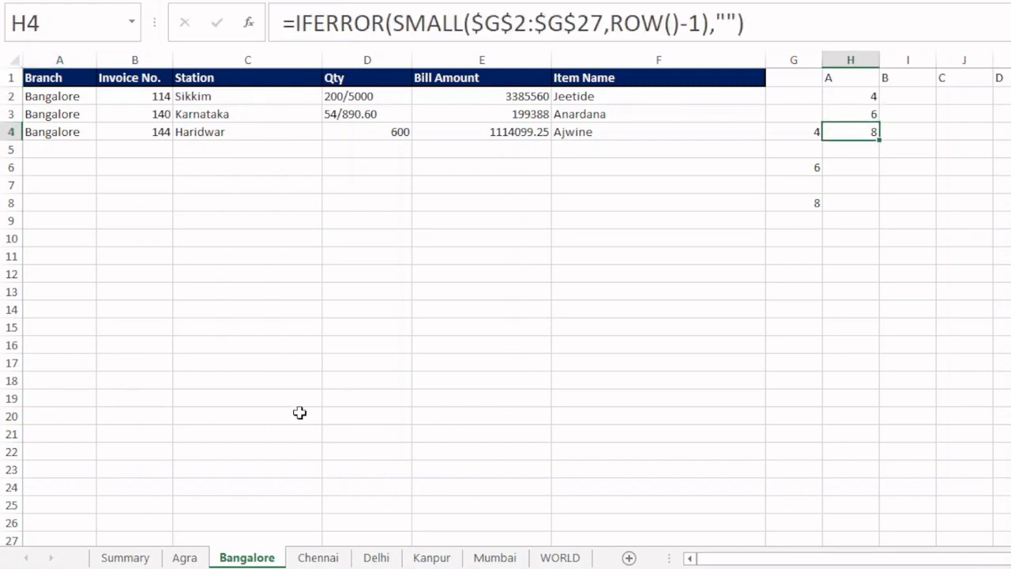
click(125, 557)
click(9, 131)
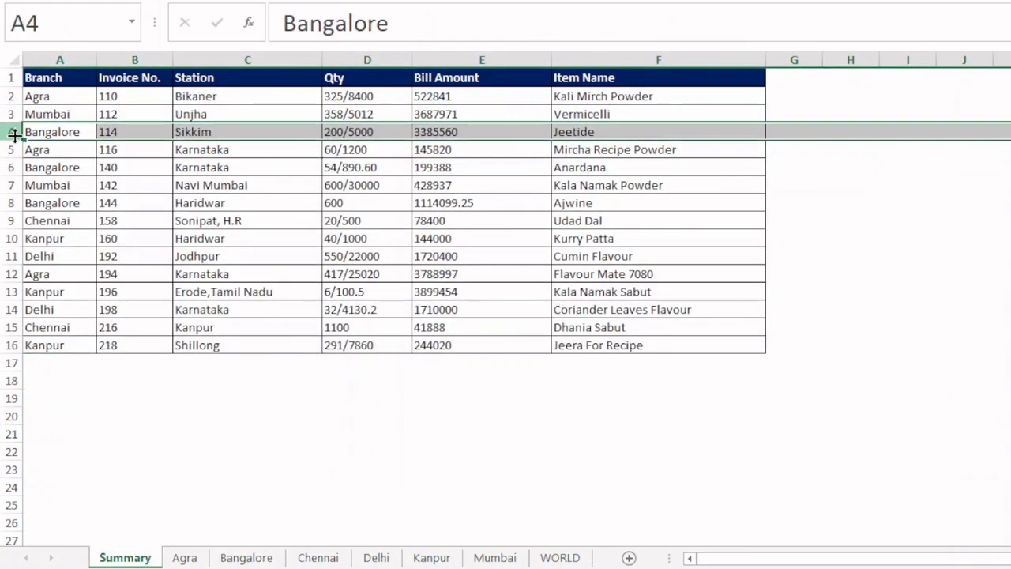
click(9, 166)
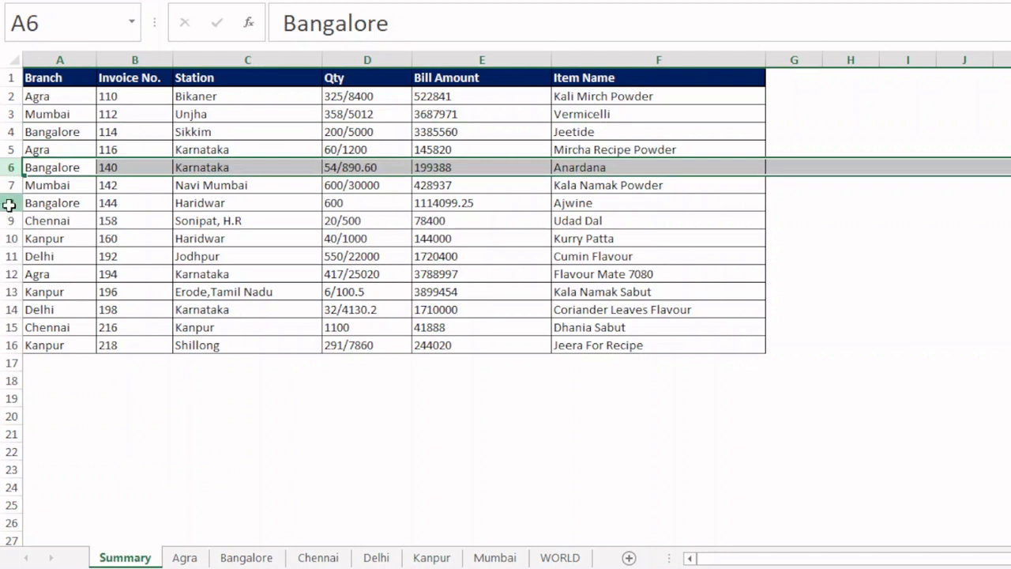
- Copy the Bangalore record in Summary row 8 to row 17, and check row 5 of the Bangalore sheet
click(9, 203)
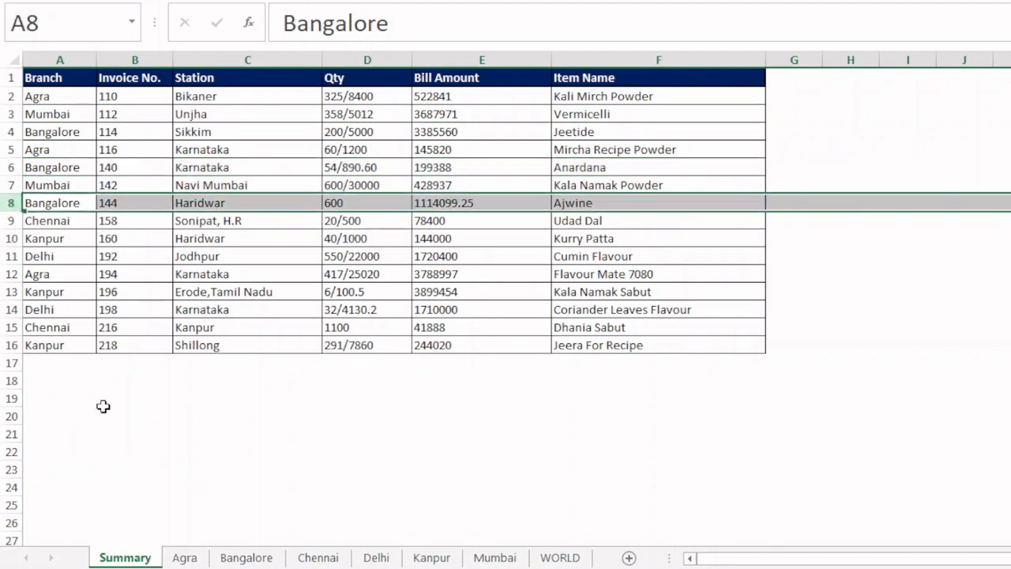
key(ctrl+c)
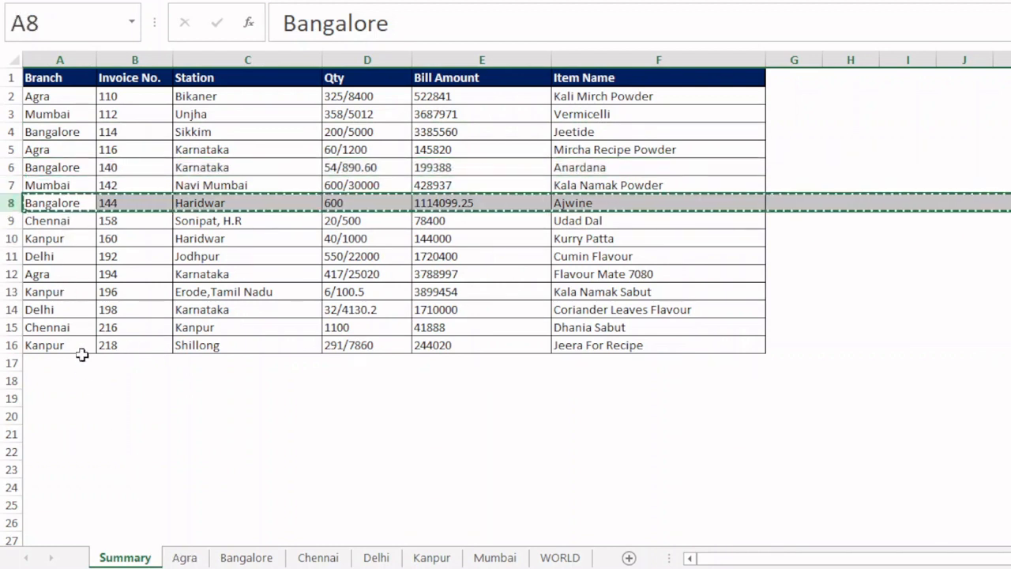
click(47, 362)
key(ctrl+v)
click(245, 557)
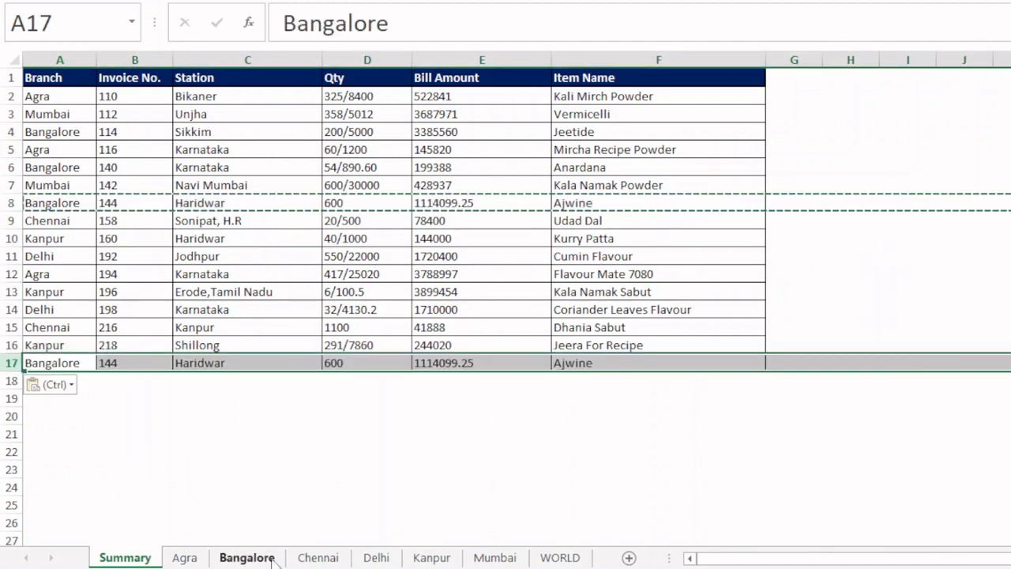
click(13, 150)
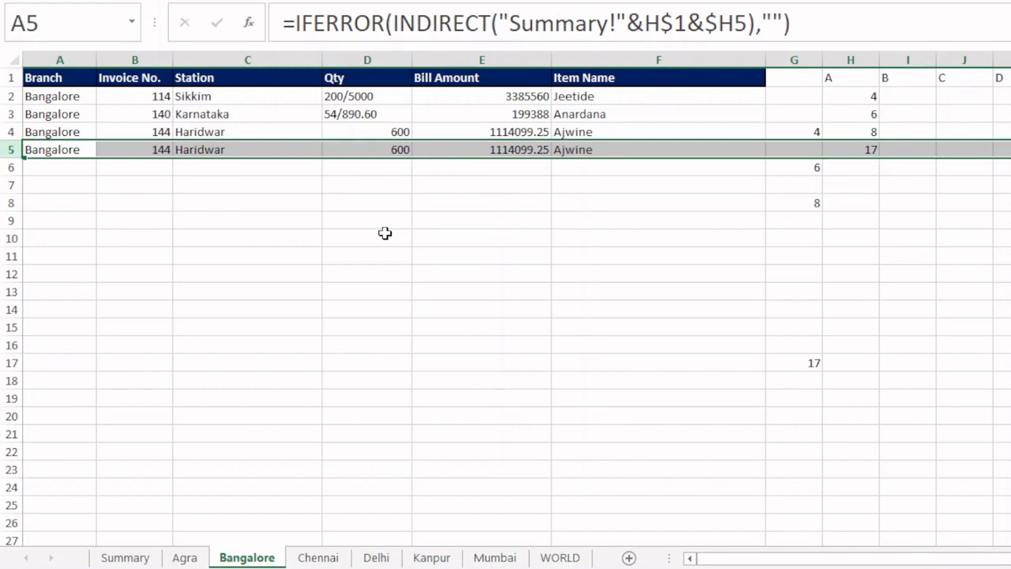
- Compare the row numbers in column H of the Mumbai sheet with the Mumbai records in Summary
click(125, 557)
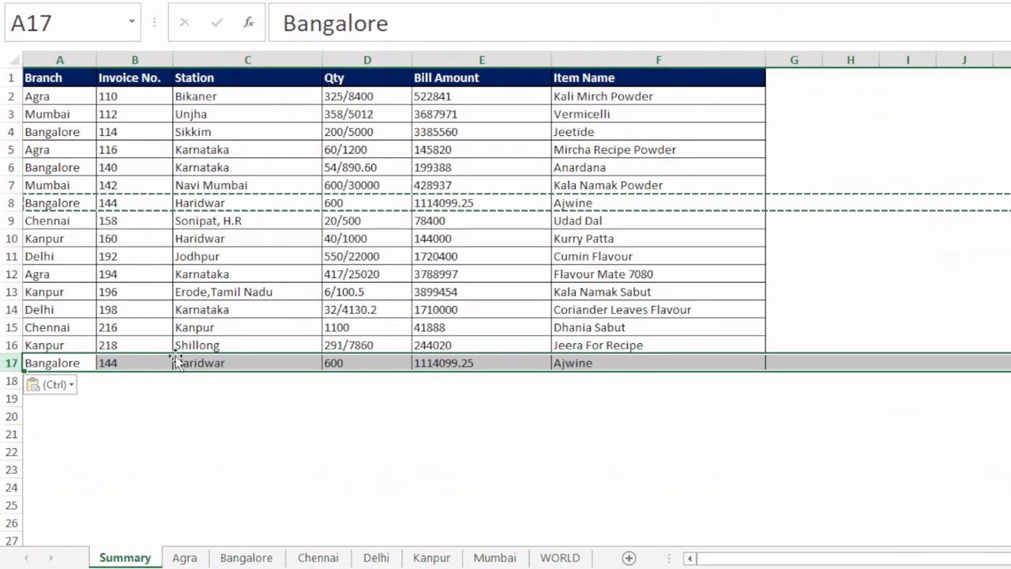
click(510, 560)
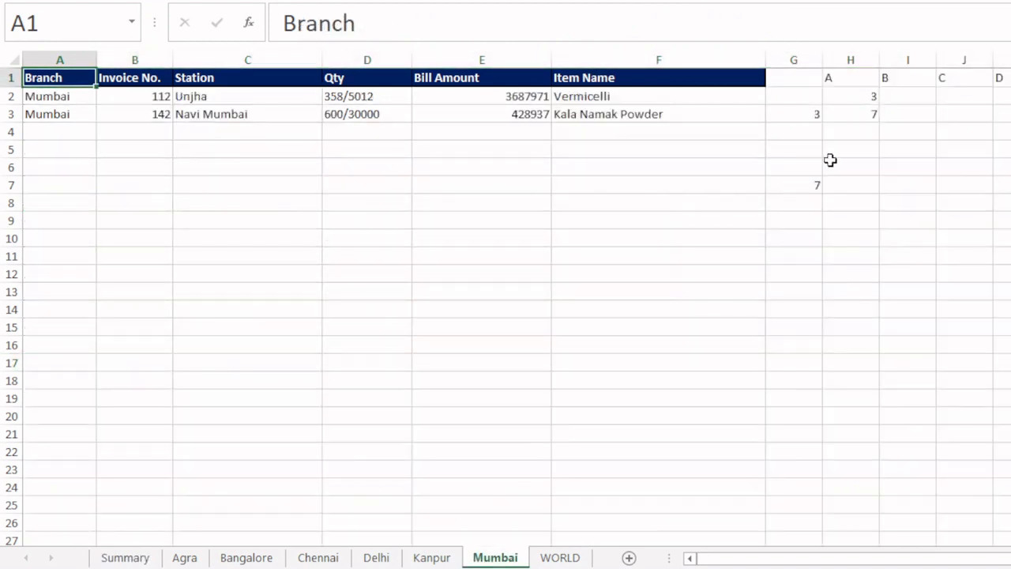
click(871, 111)
click(125, 556)
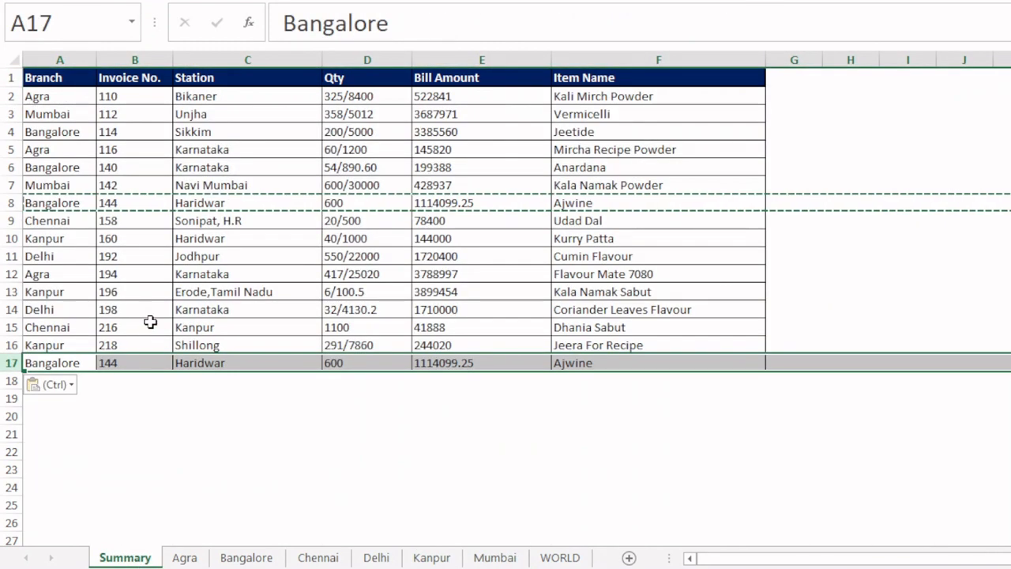
click(8, 114)
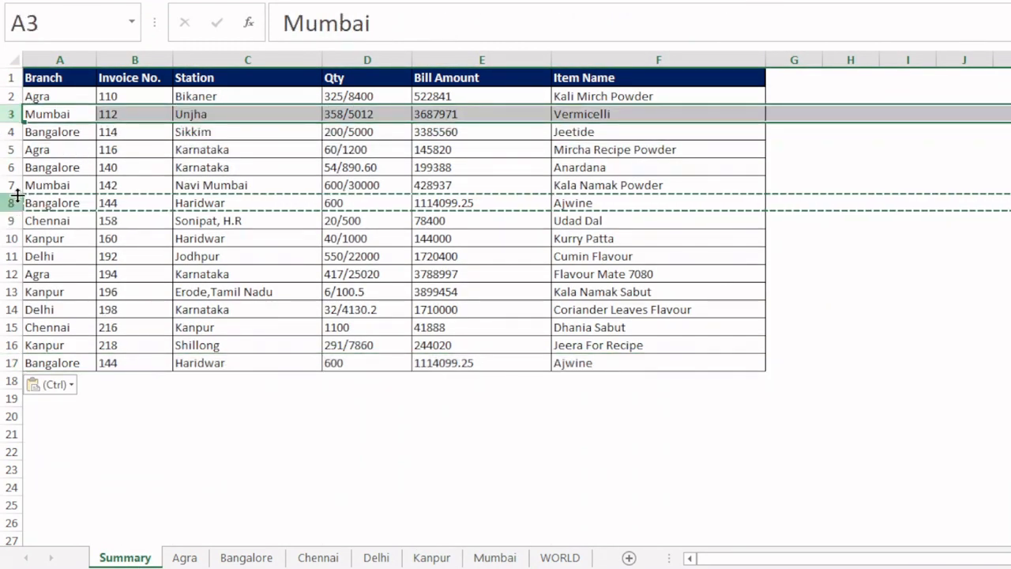
- Copy the Mumbai record in Summary row 7 to row 18, and check the Mumbai sheet for it
click(11, 185)
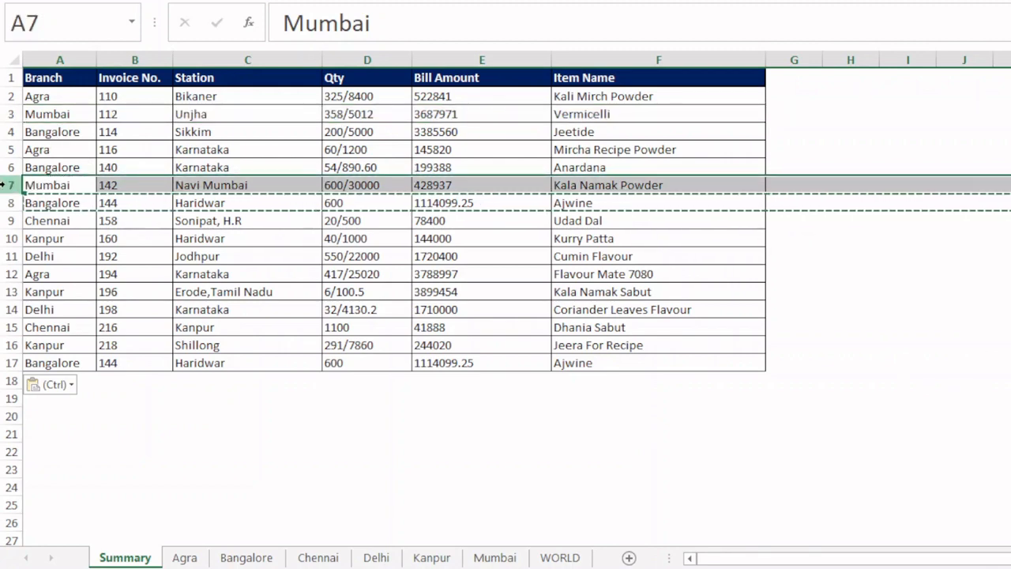
key(ctrl+c)
click(45, 382)
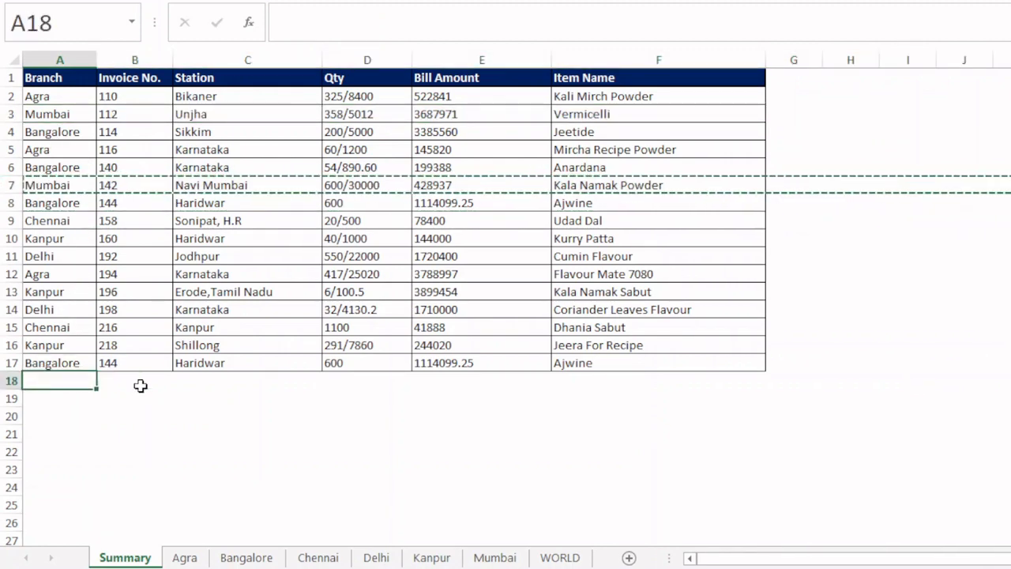
key(ctrl+v)
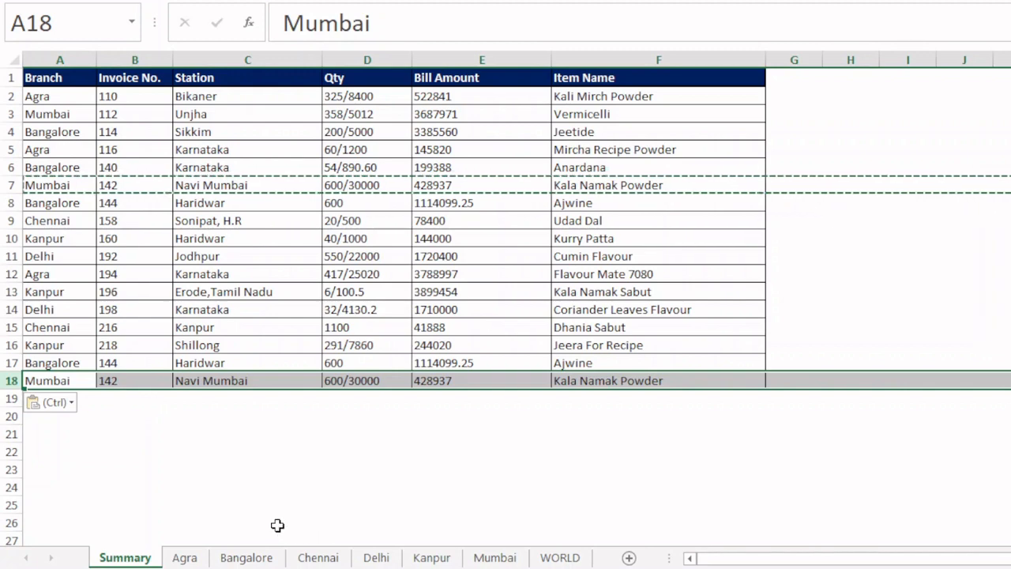
key(Escape)
click(494, 557)
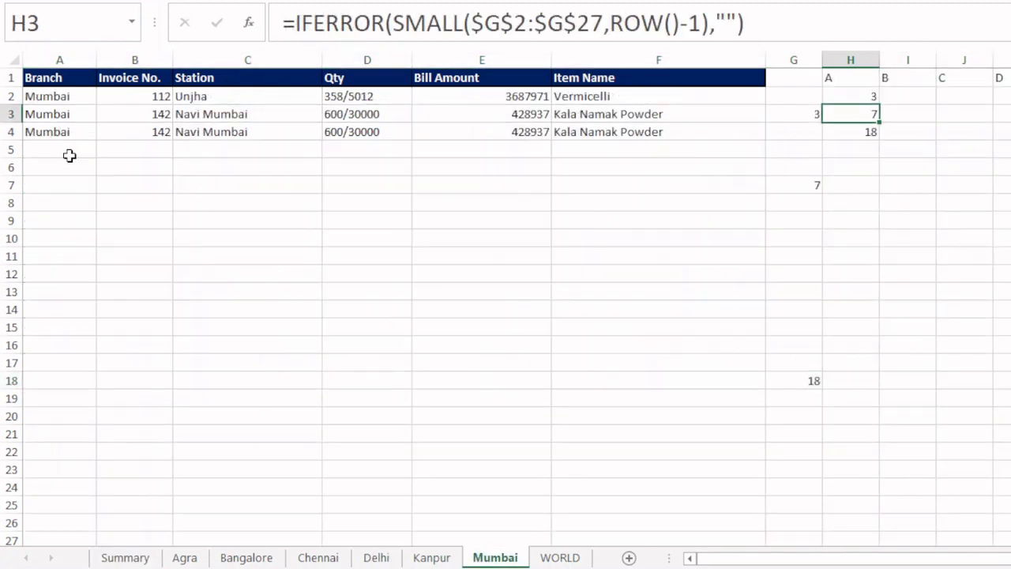
- Check the added record in row 4 of the Mumbai sheet and review Bangalore, Summary and the other branch sheets
click(12, 131)
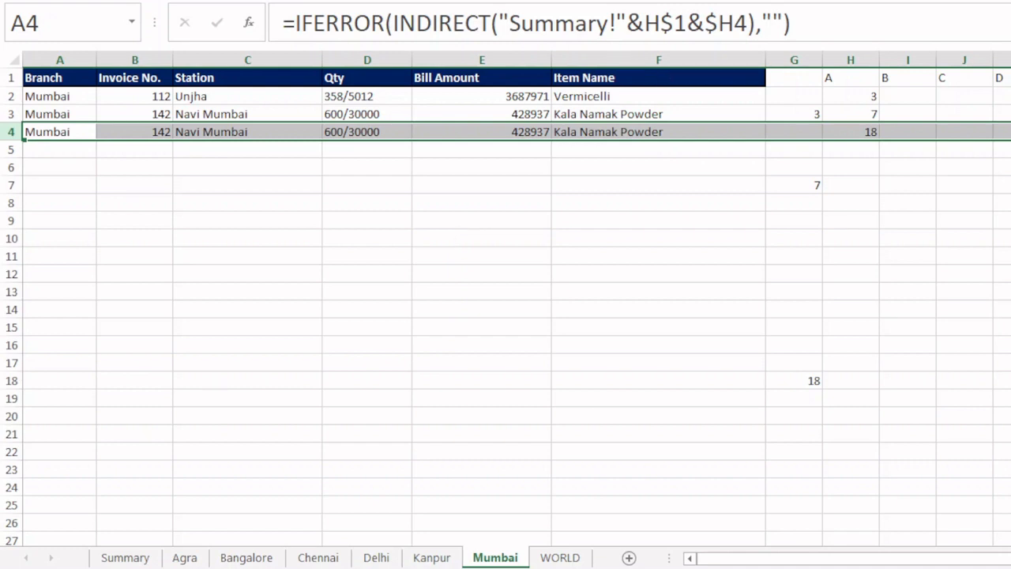
click(188, 558)
click(249, 559)
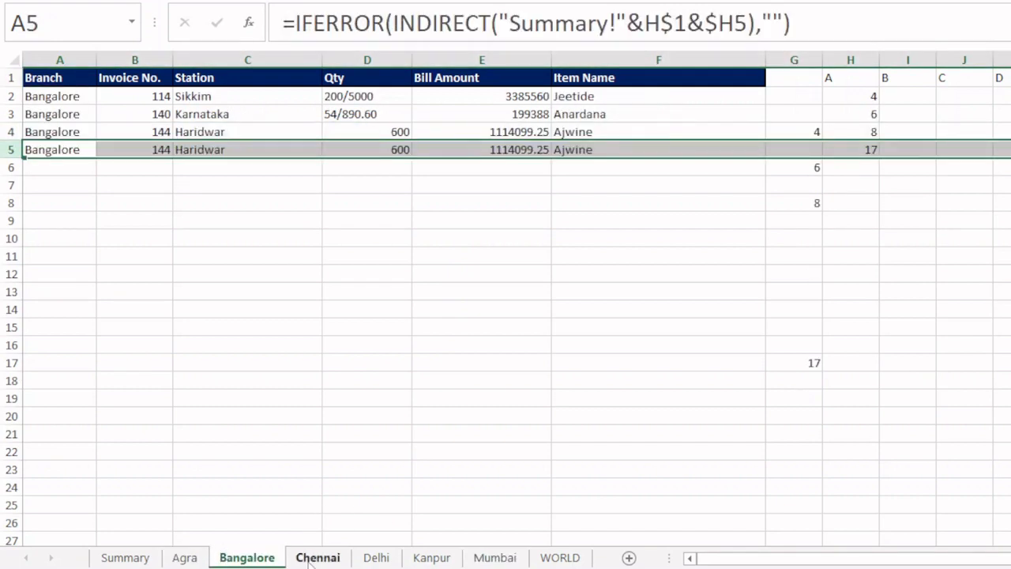
click(340, 559)
click(132, 555)
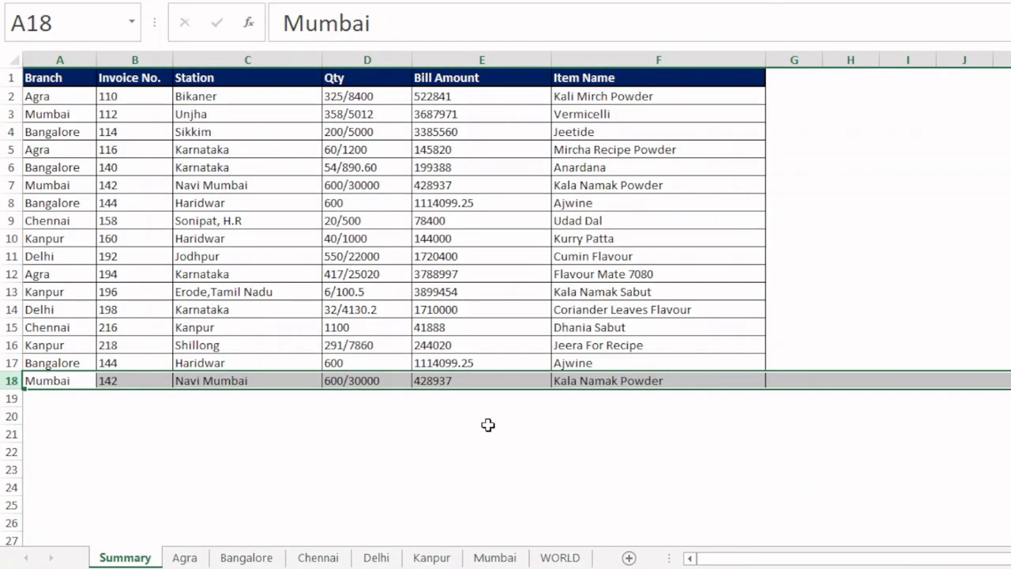
click(391, 563)
click(425, 561)
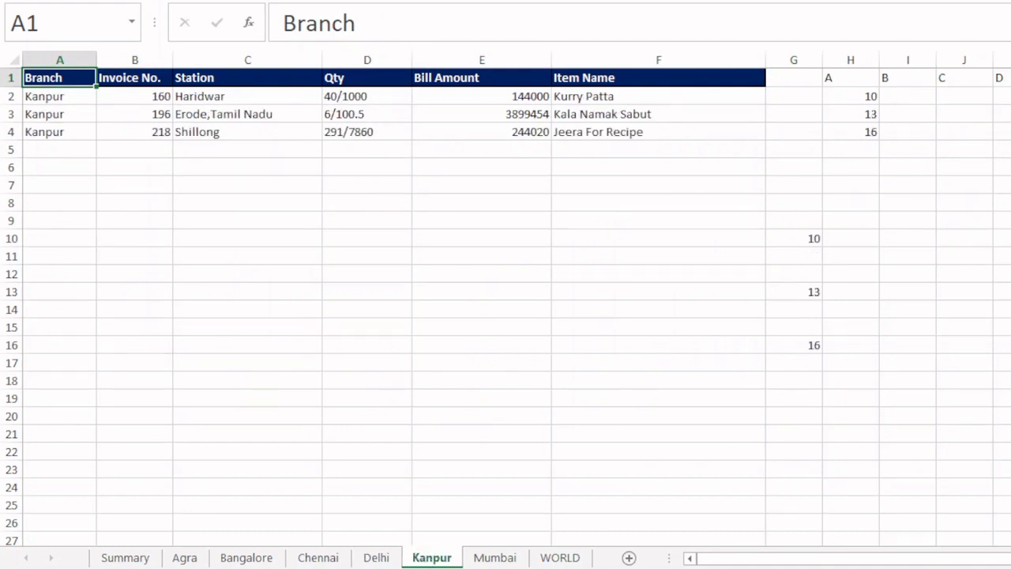
- Hide the helper values from column G onward on the Agra through Mumbai sheets together by making their font white
click(184, 557)
shift+click(494, 557)
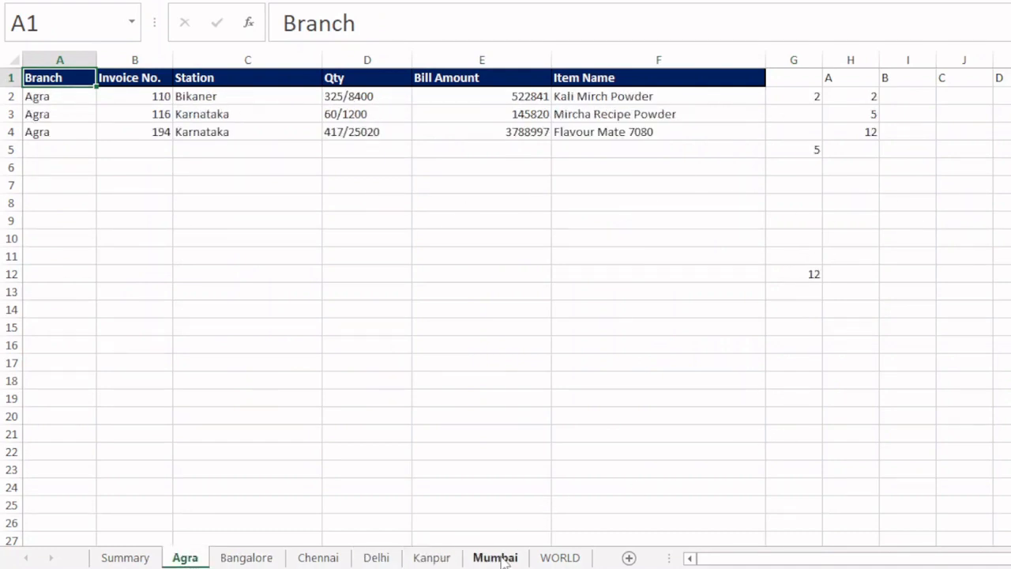
drag(798, 66, 1008, 72)
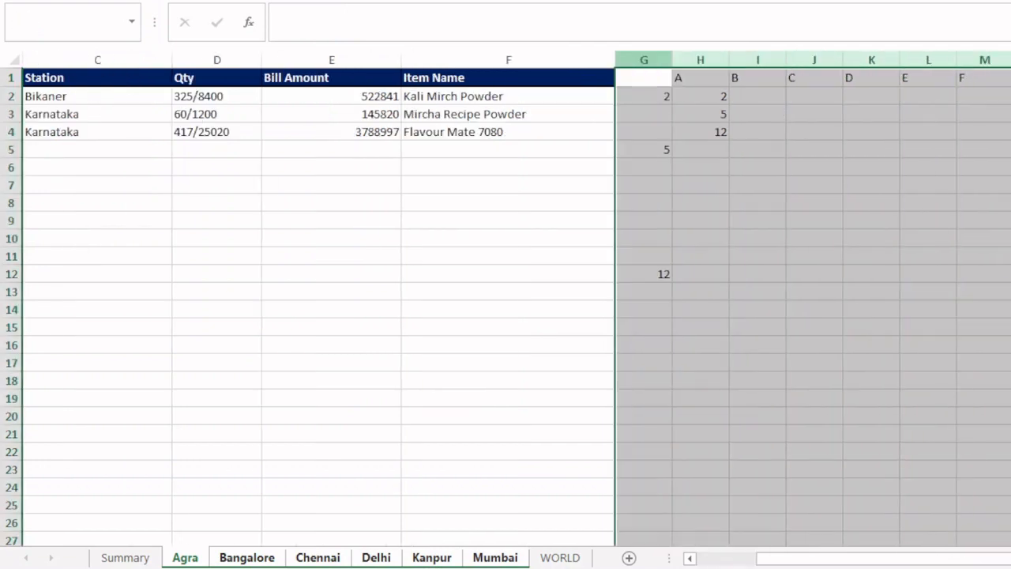
click(79, 1)
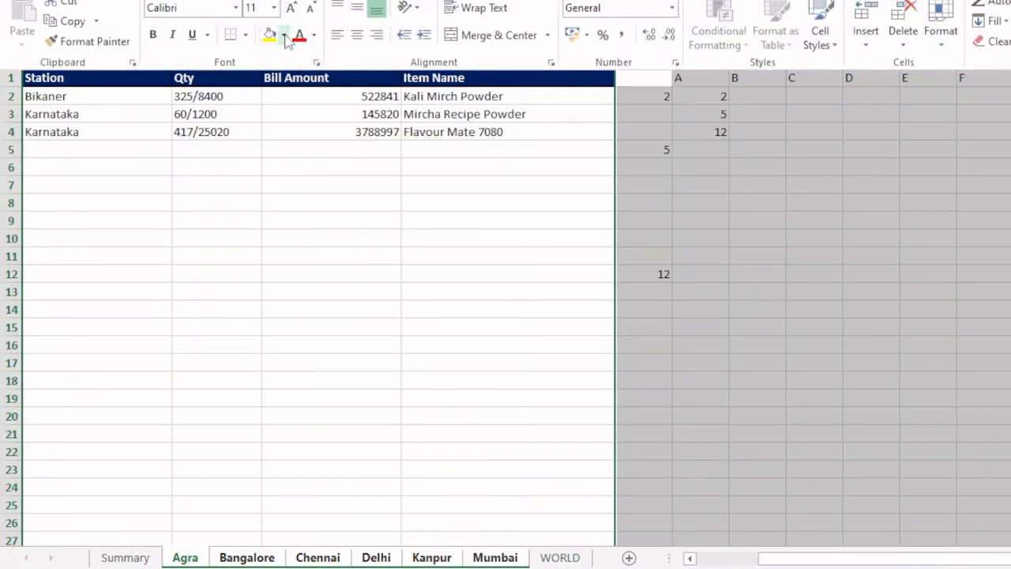
click(314, 34)
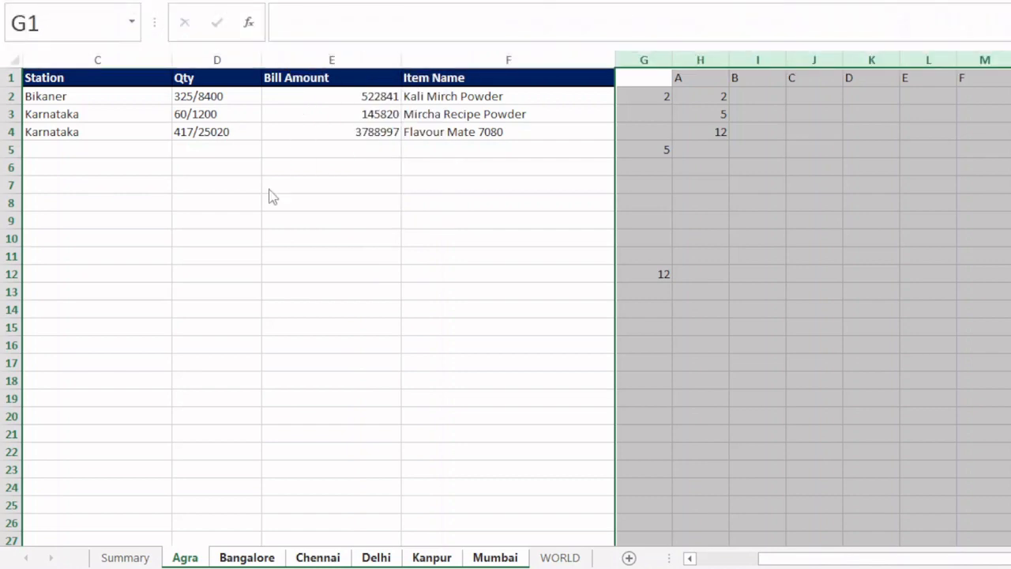
key(Delete)
click(399, 256)
key(ctrl+Home)
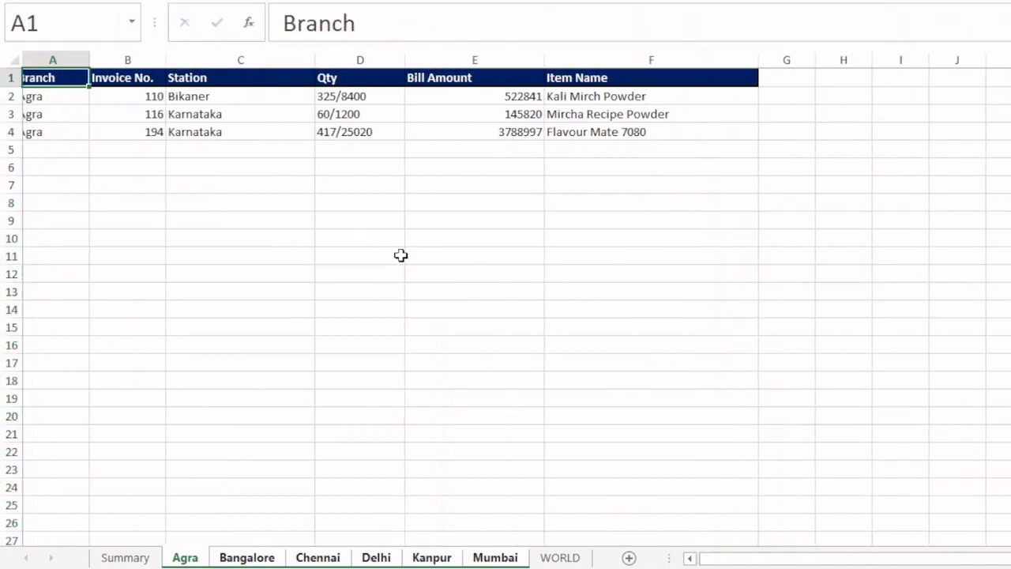
- Turn off the gridlines on the Agra through Mumbai sheets as a group, with columns A to F selected
key(ctrl+Page_Up)
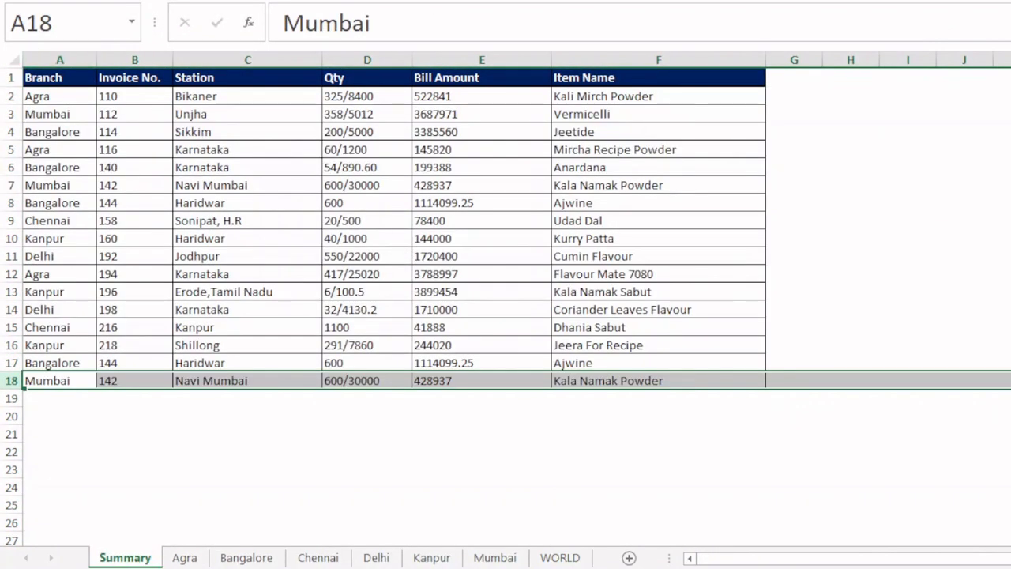
click(312, 492)
click(185, 557)
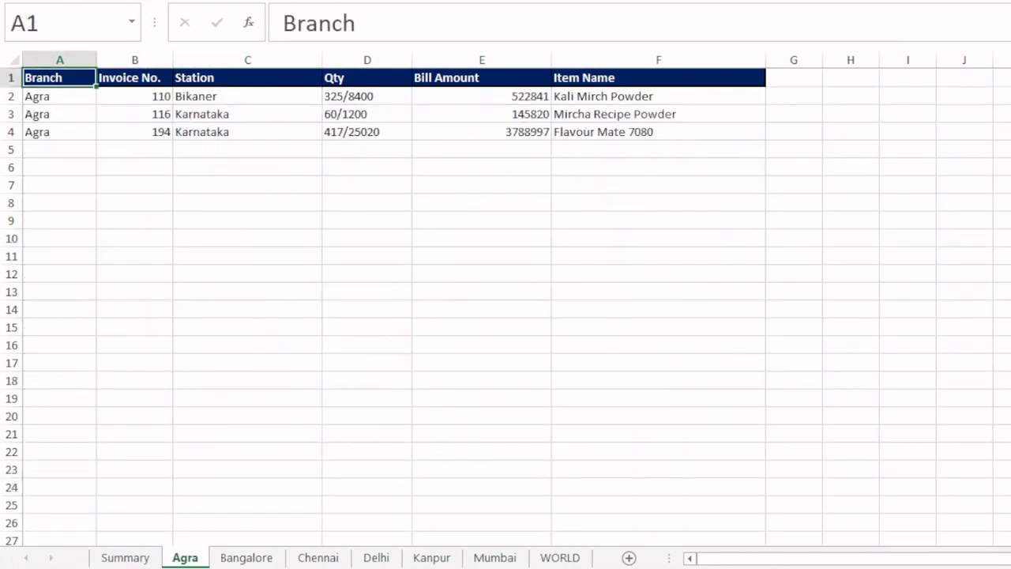
shift+click(497, 557)
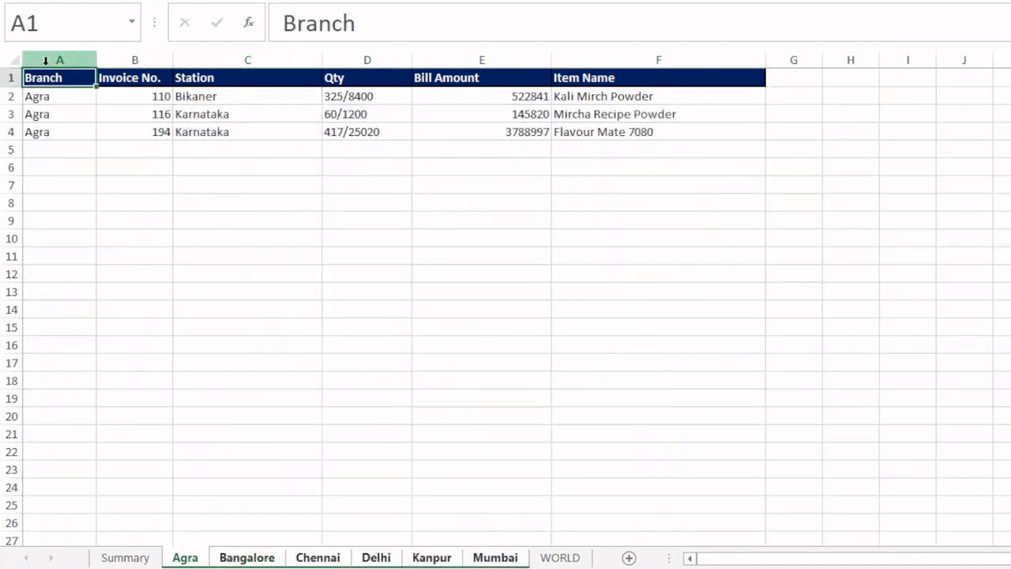
drag(49, 60, 579, 77)
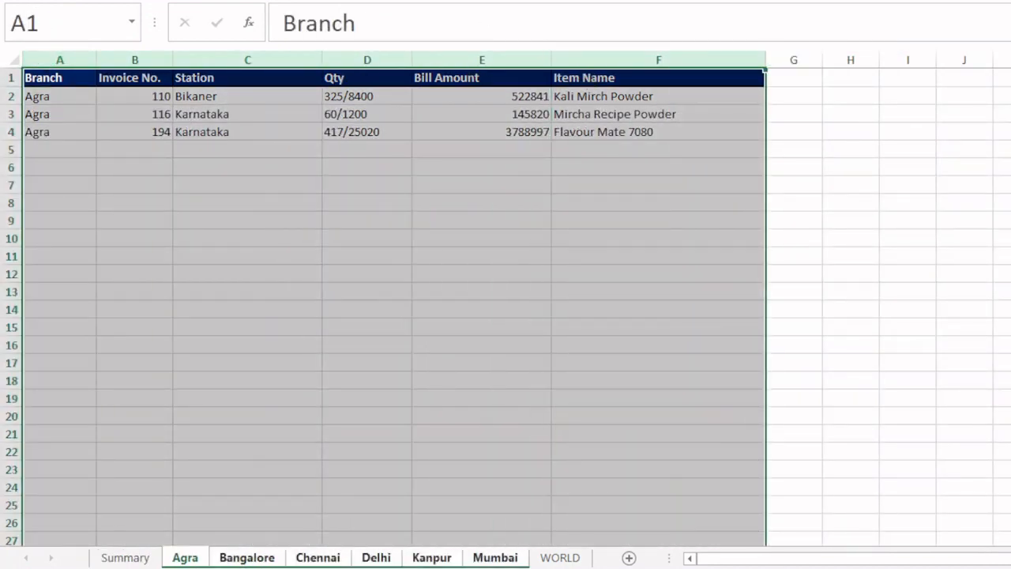
click(195, 35)
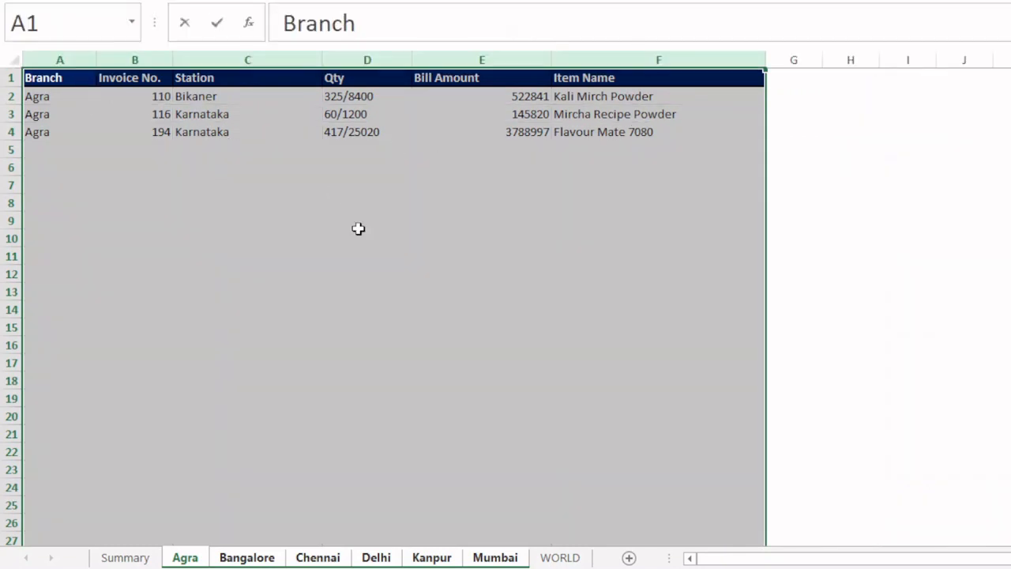
text(HBA)
key(alt+h)
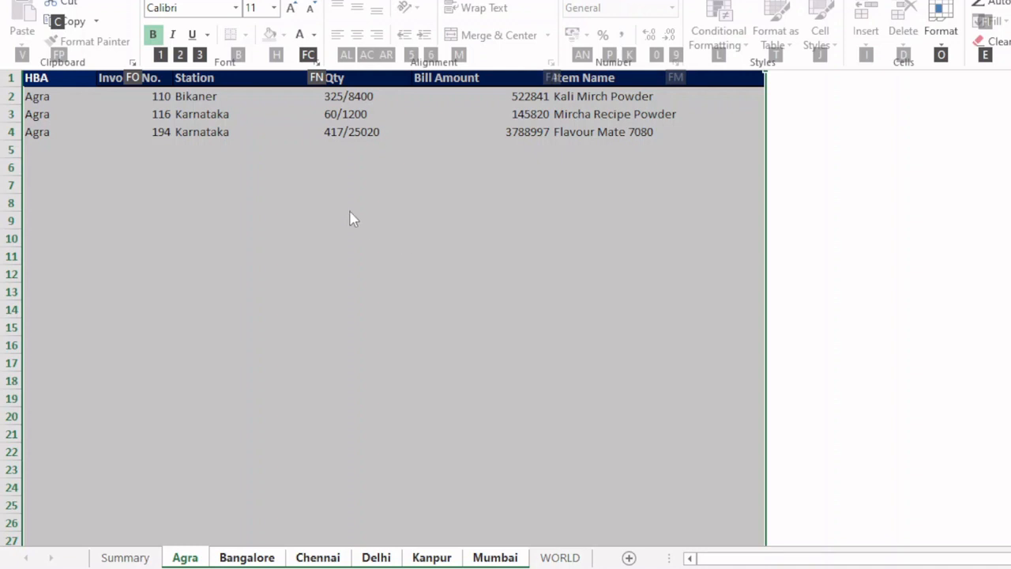
key(Escape)
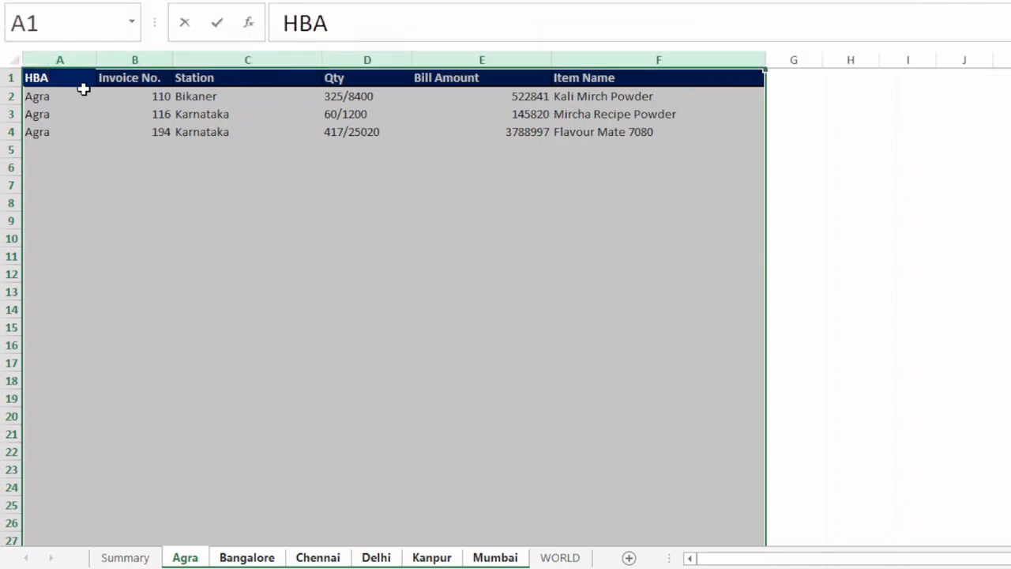
key(BackSpace)
key(BackSpace)
key(BackSpace)
text(Branch)
click(245, 267)
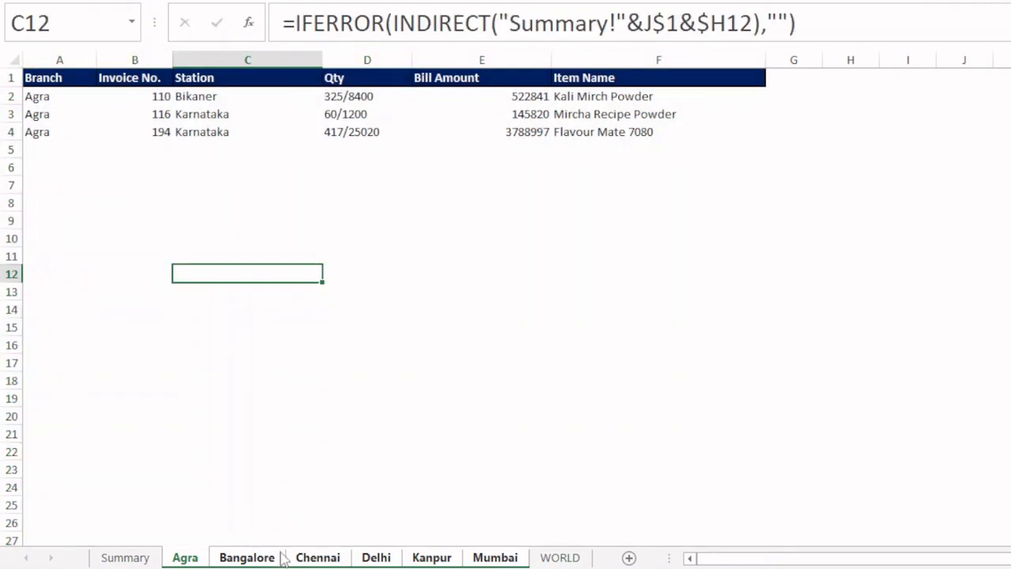
click(341, 454)
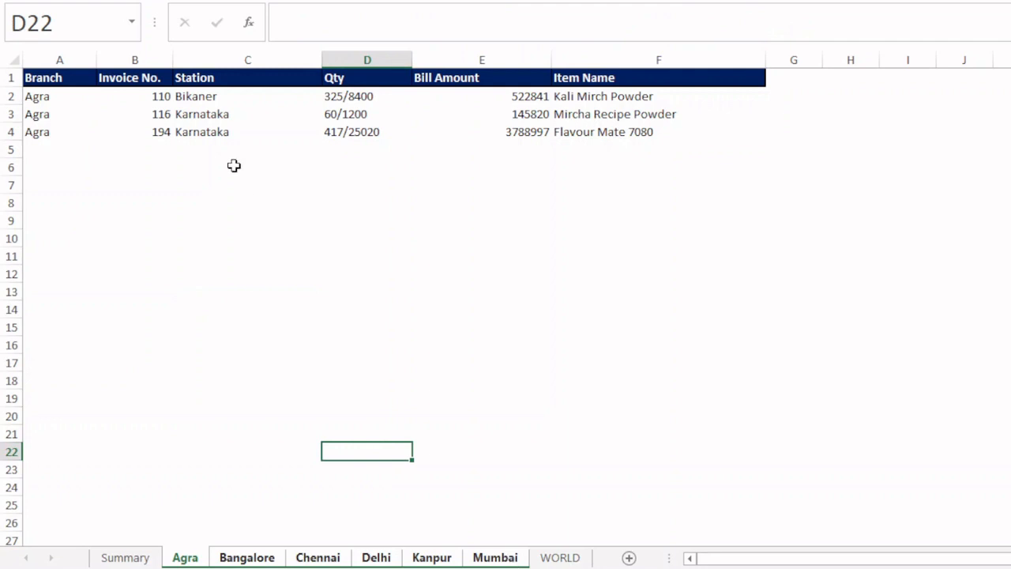
- Apply all borders and a thick outside border to columns A to F on the grouped Agra through Mumbai sheets
drag(59, 61, 666, 102)
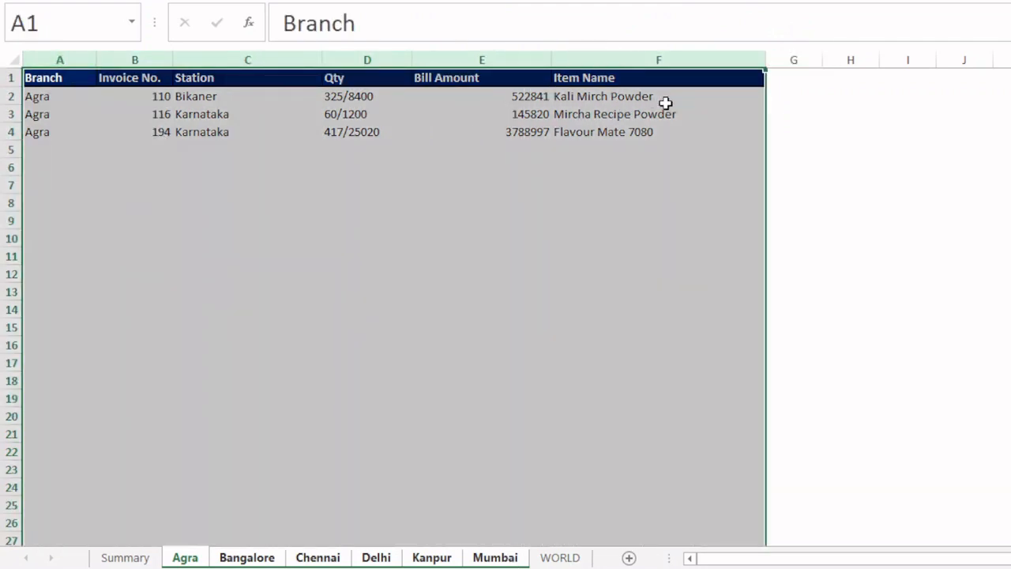
key(alt+h)
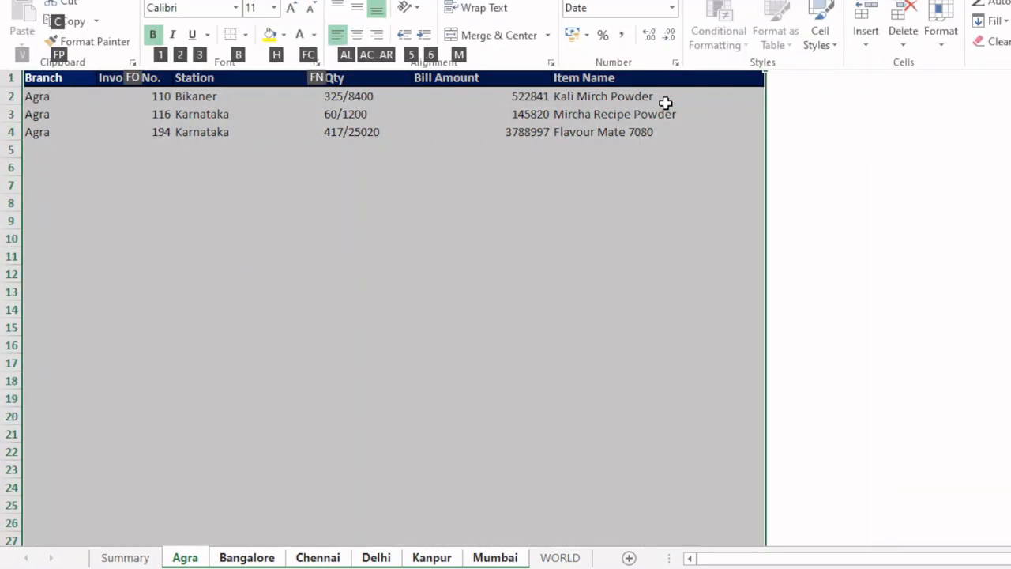
key(b)
key(a)
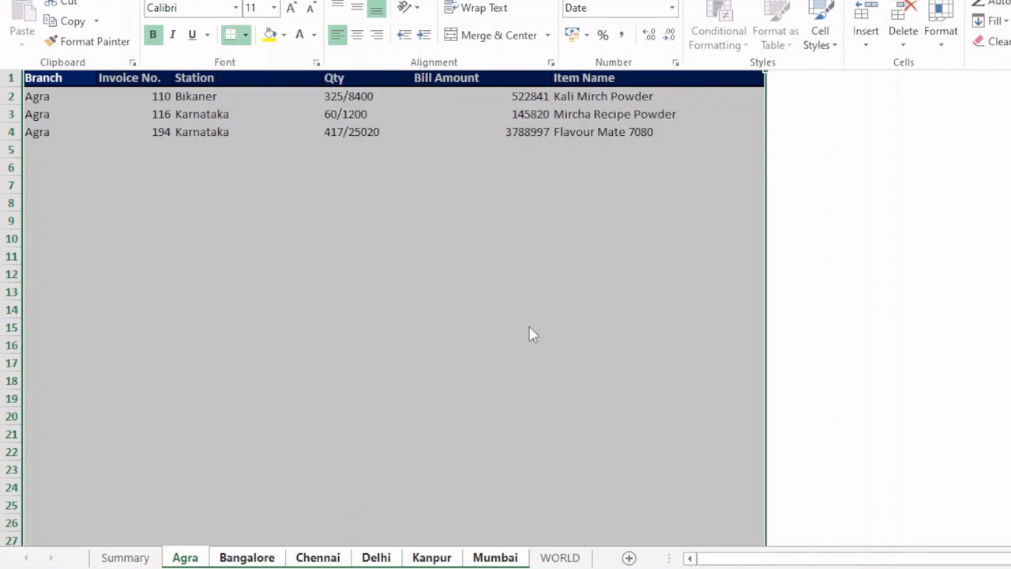
key(alt+h)
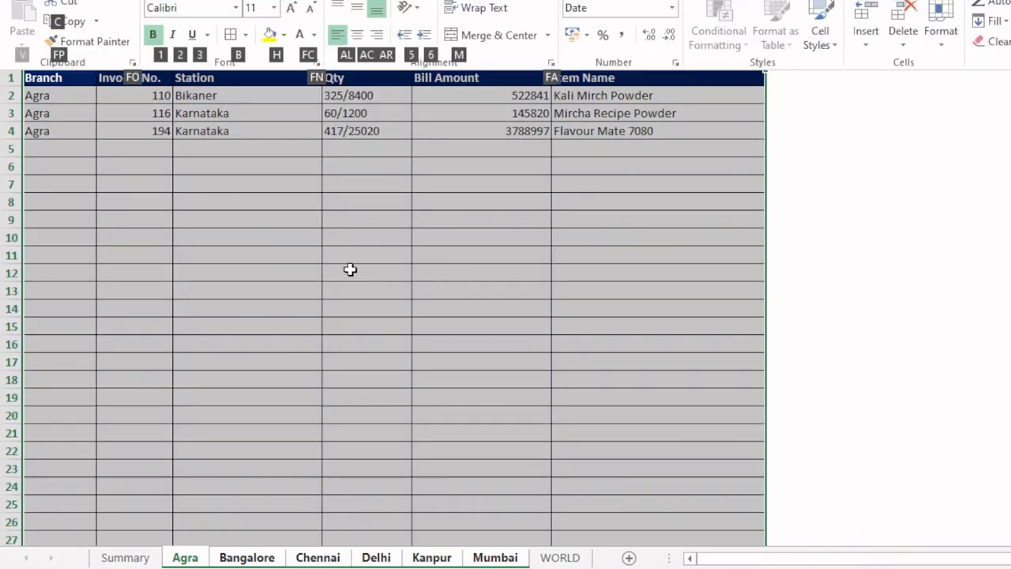
key(b)
key(t)
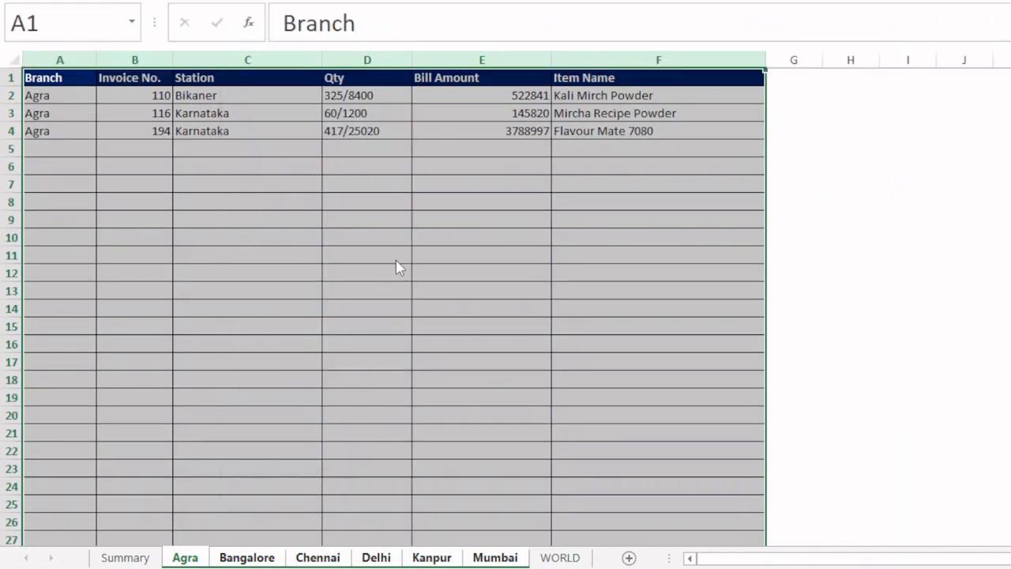
click(396, 260)
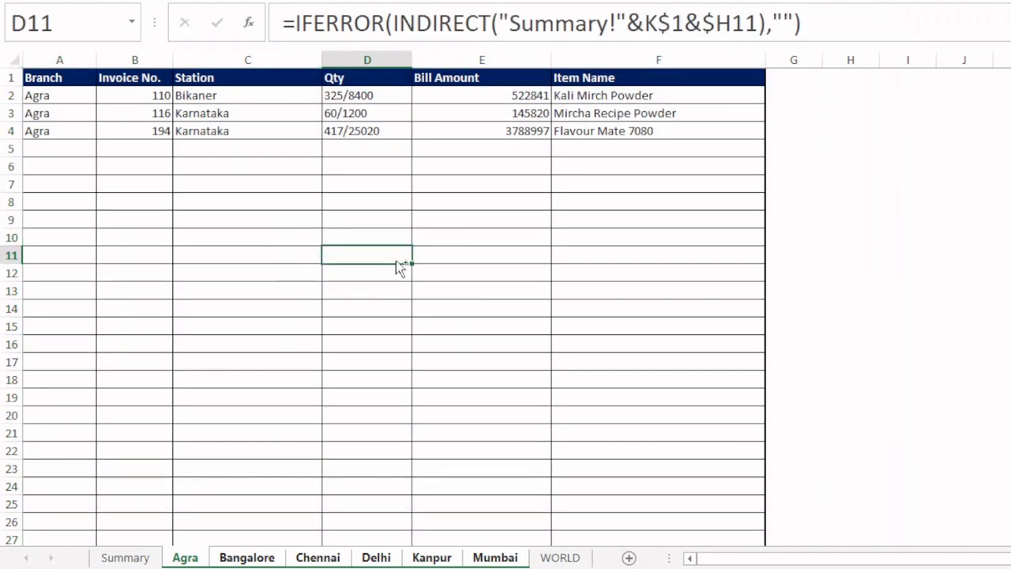
key(ctrl+Home)
- Ungroup the sheets and review the finished layout of the Summary and branch sheets one after another
key(ctrl+Page_Up)
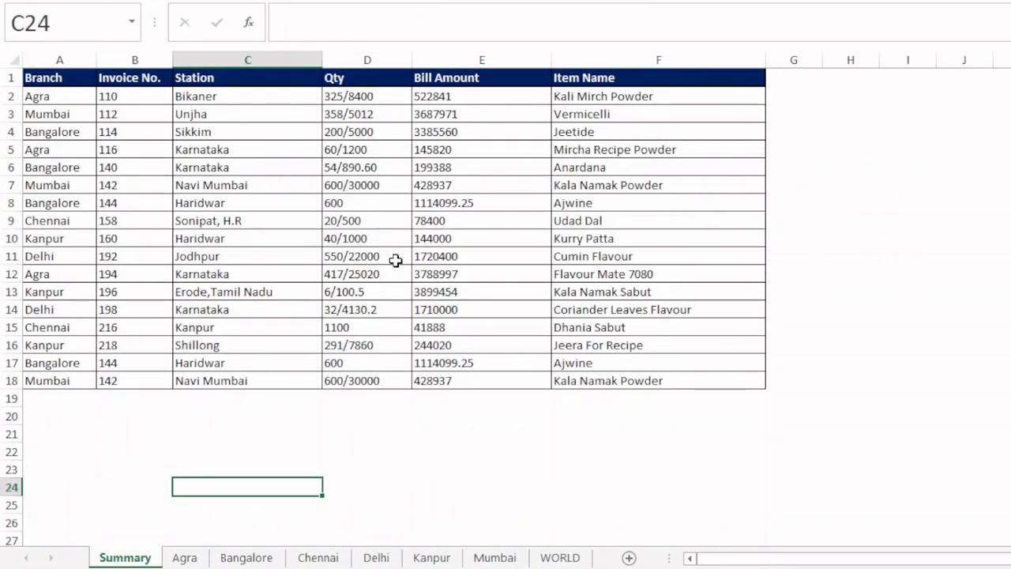
key(ctrl+Page_Down)
key(ctrl+Page_Down)
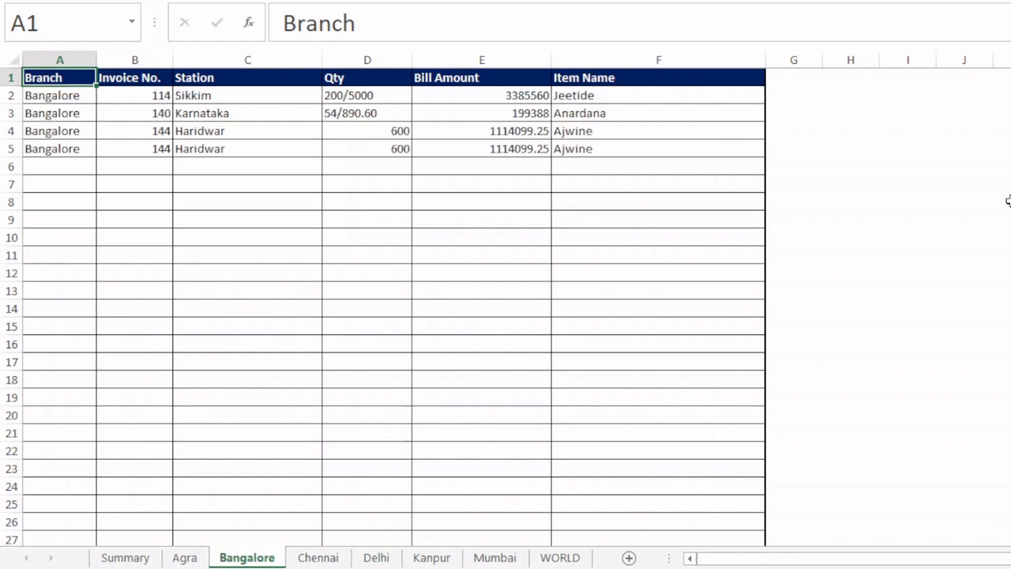
key(ctrl+Page_Down)
key(ctrl+Page_Down)
key(ctrl+Page_Down)
key(ctrl+Page_Down)
key(ctrl+Page_Down)
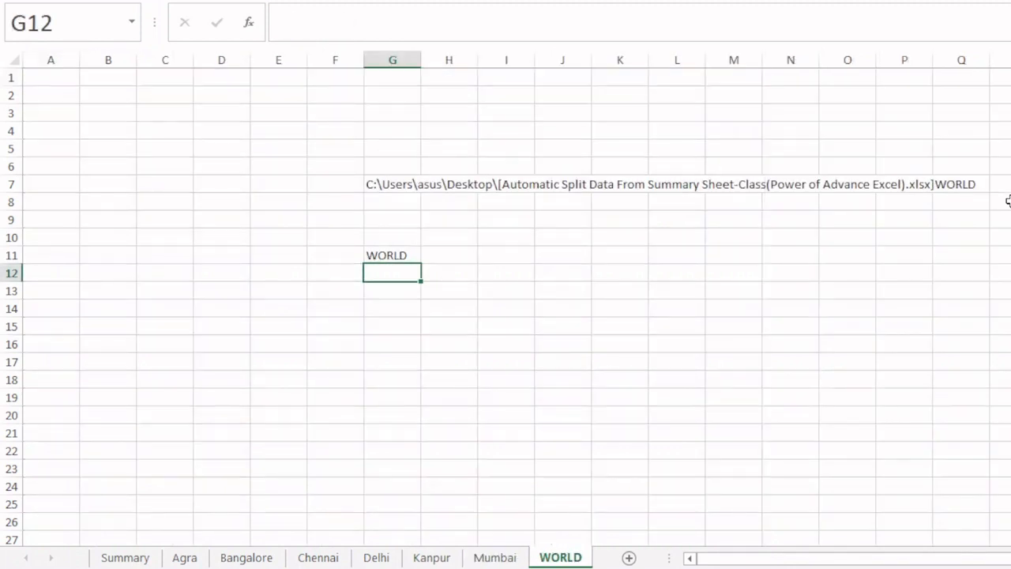
key(ctrl+Page_Up)
key(ctrl+Page_Up)
key(ctrl+Page_Up)
key(ctrl+Page_Up)
key(ctrl+Page_Up)
key(ctrl+Page_Up)
key(ctrl+Page_Up)
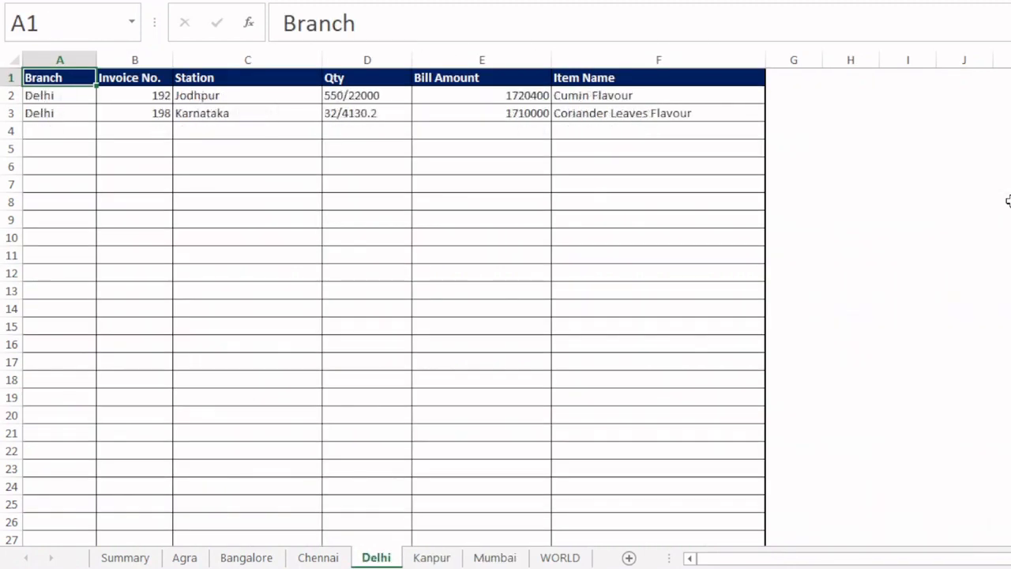